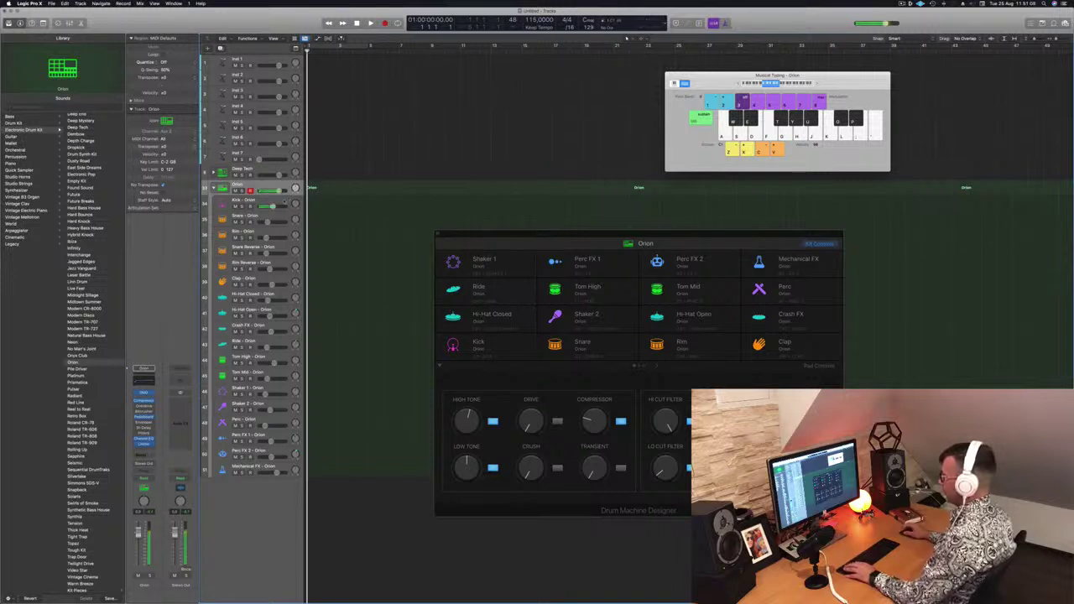
Record a short kick pattern from bar 1 on the Kick - Orion track.
key(r)
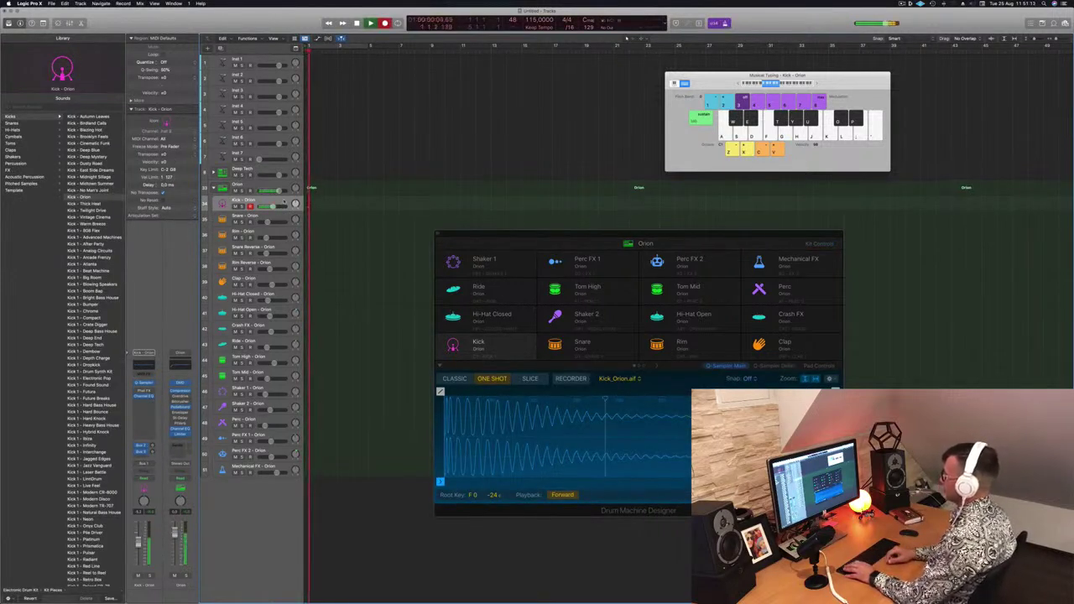
key(a)
key(a)
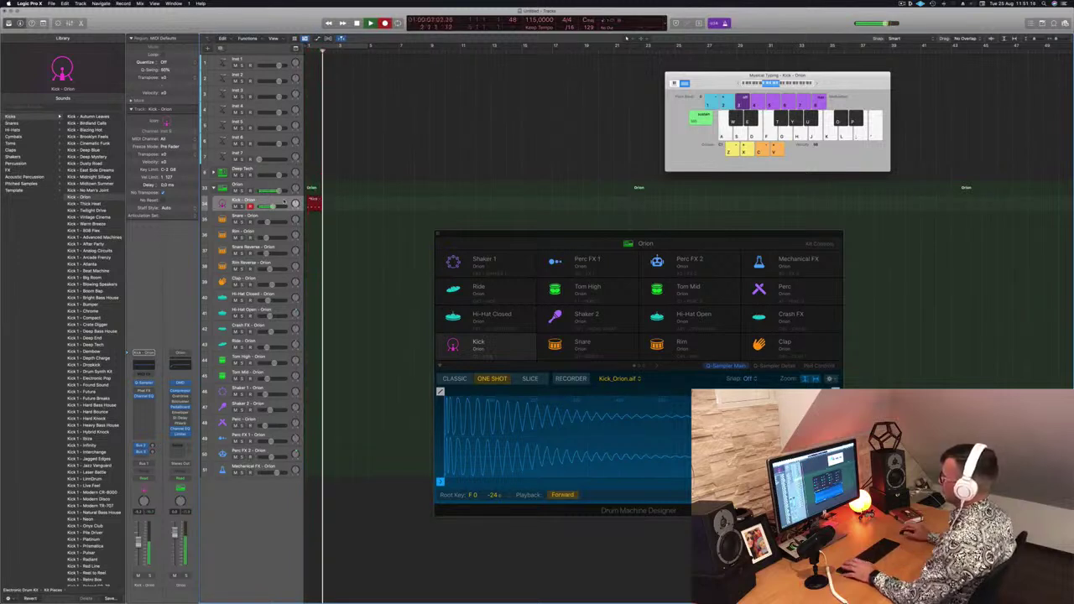
key(space)
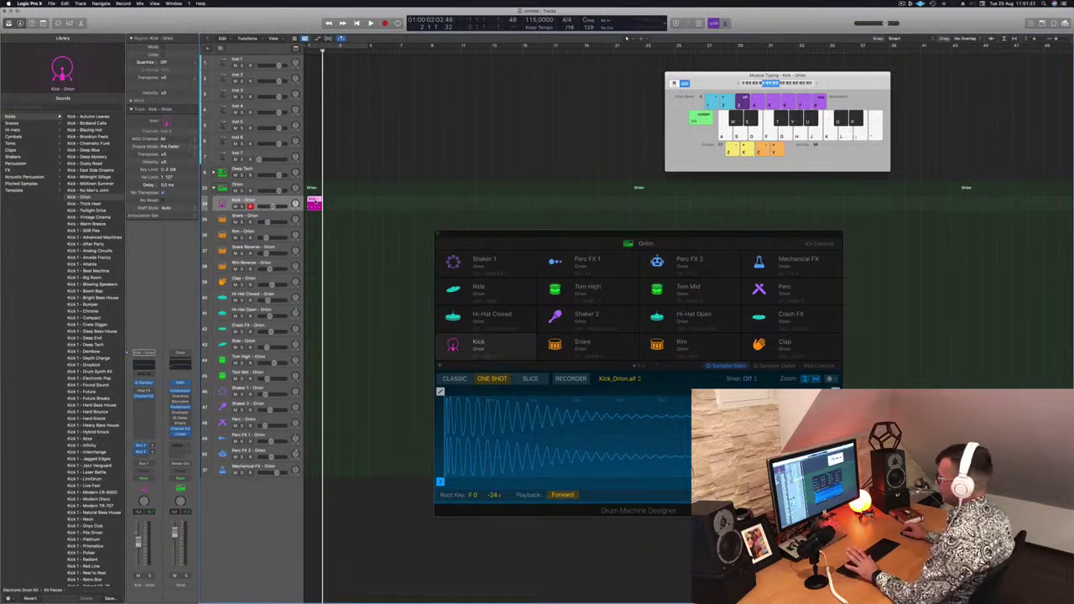
Open the Piano Roll editor and delete the recorded region from the Kick - Orion track.
key(p)
drag(314, 203, 367, 203)
key(Delete)
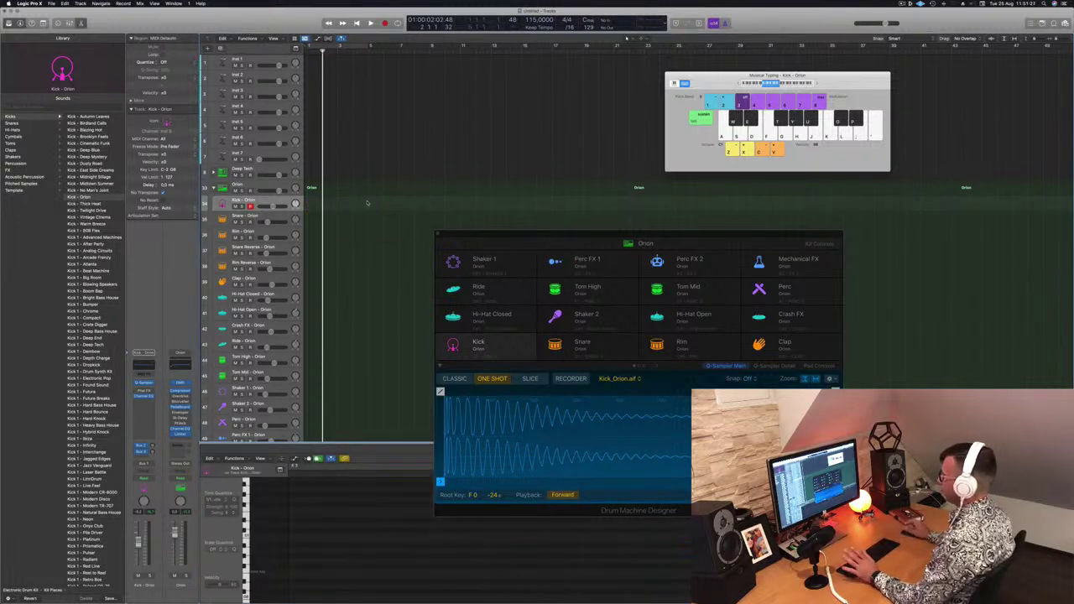
Record a pattern of four kick hits on the main Orion track.
click(261, 187)
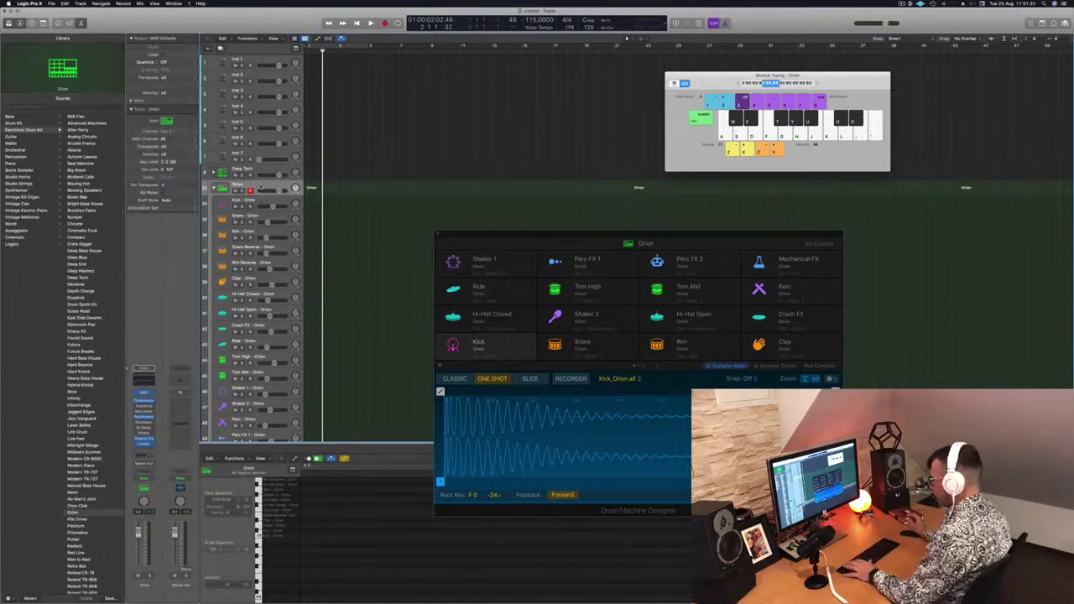
key(space)
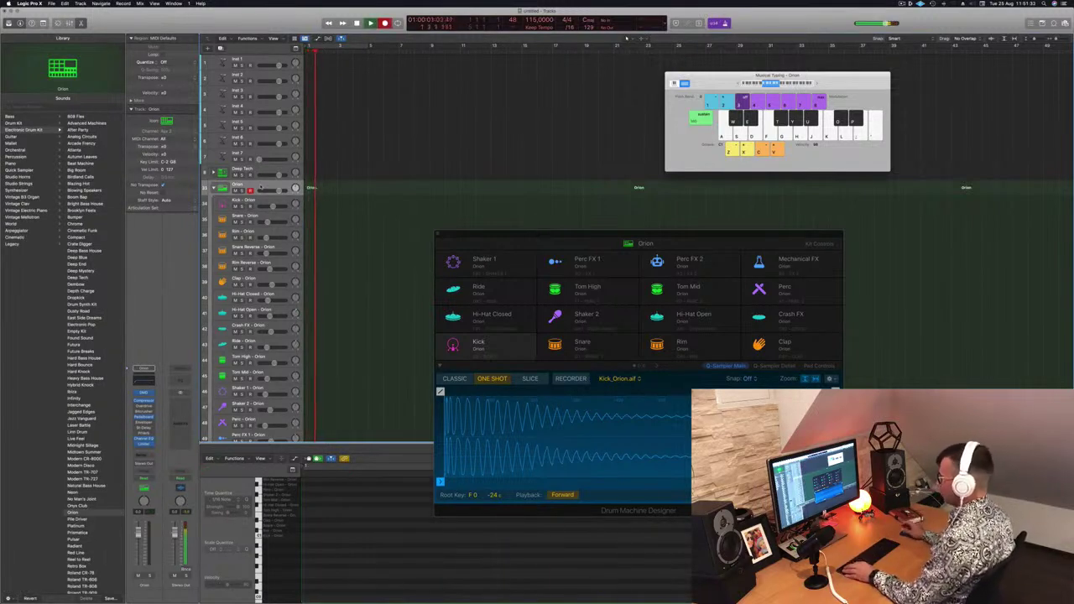
key(a)
key(a)
key(a)
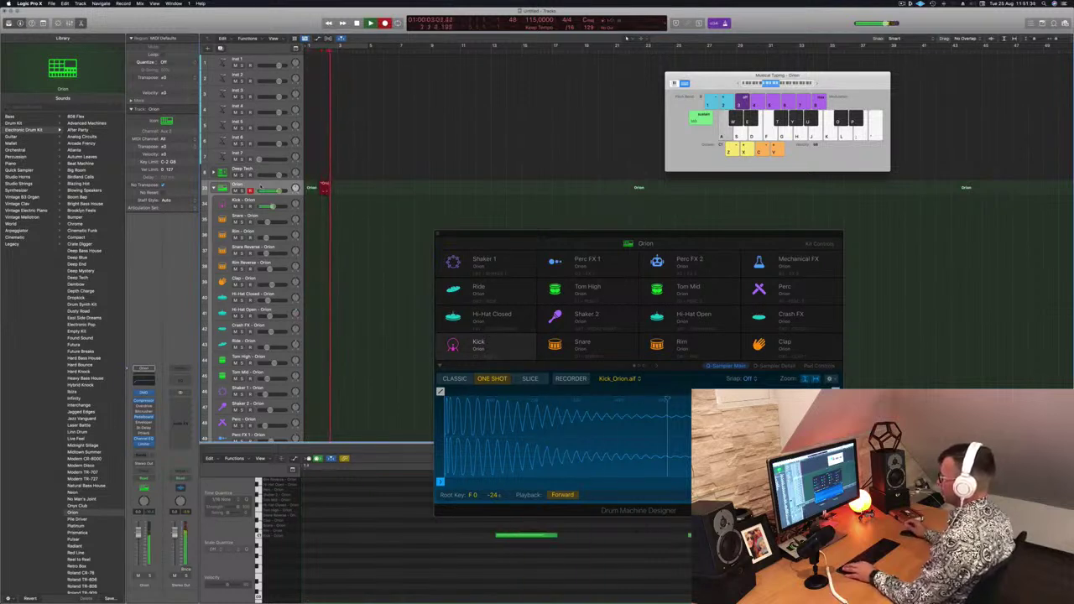
key(a)
key(space)
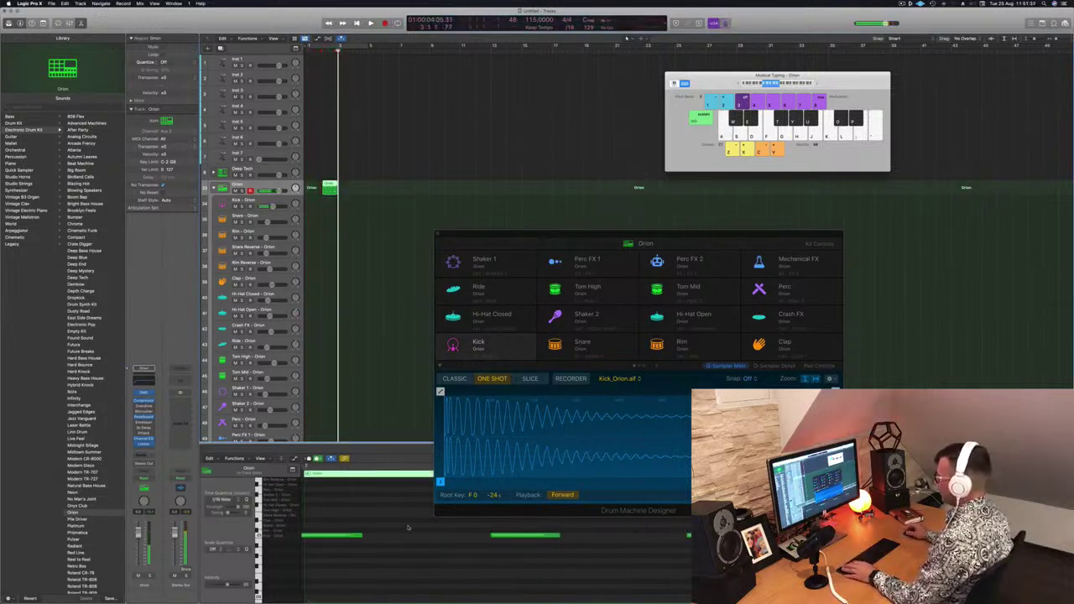
Move the recorded Orion region down to the Kick - Orion track at bar 1 and play it back.
scroll(386, 553, down, 5)
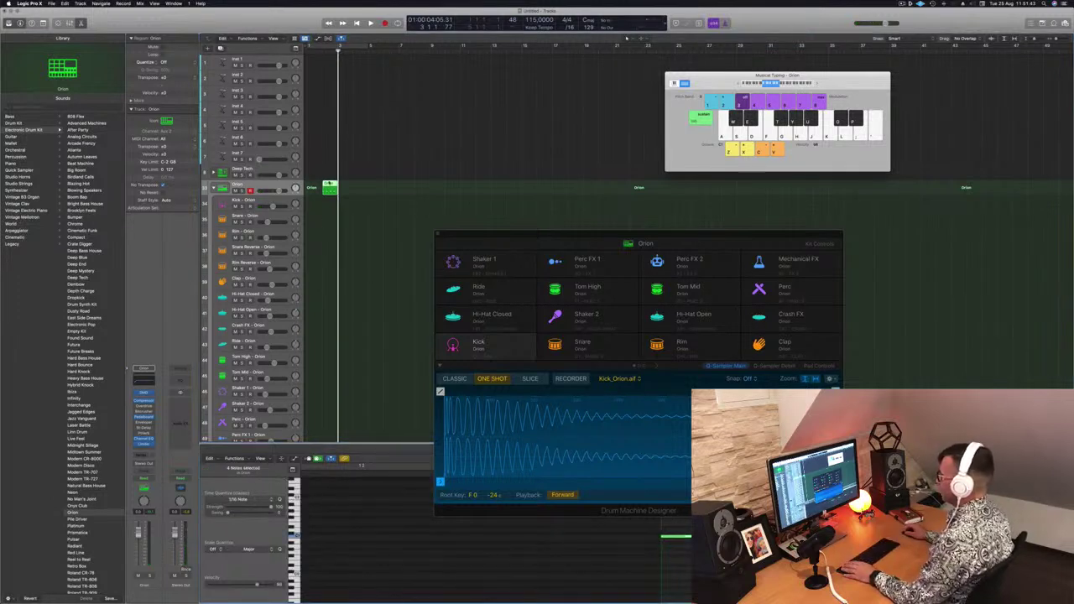
drag(329, 183, 313, 198)
key(space)
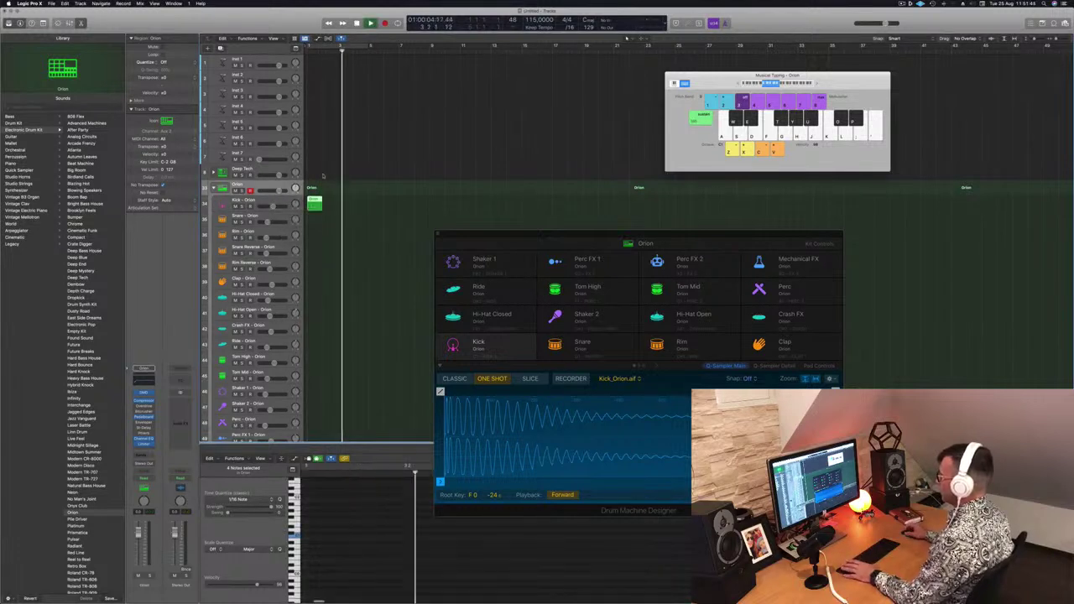
key(space)
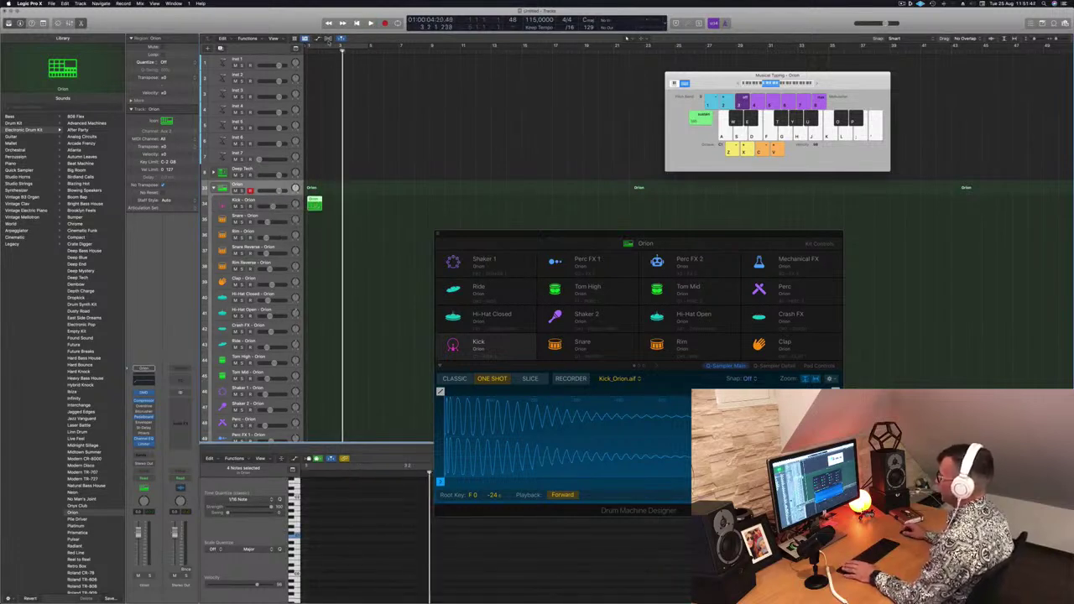
Show Flex and turn on the cycle area over bars 1 to 5, then select the region on the Kick - Orion track.
click(329, 40)
click(327, 46)
click(314, 208)
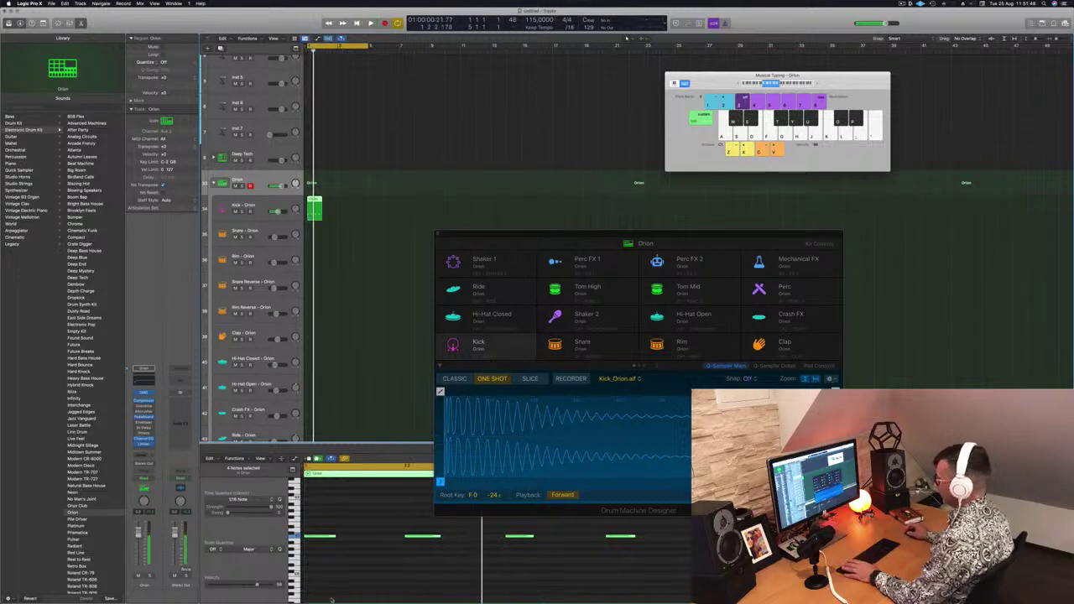
Reselect the green region on the Kick - Orion track and audition its kick pattern.
click(358, 315)
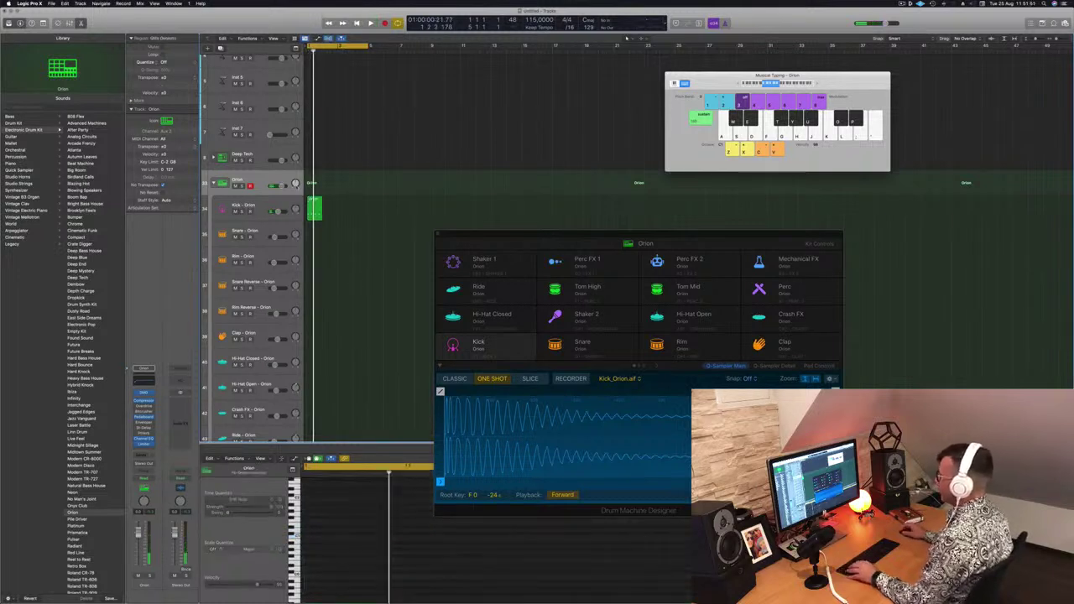
click(314, 202)
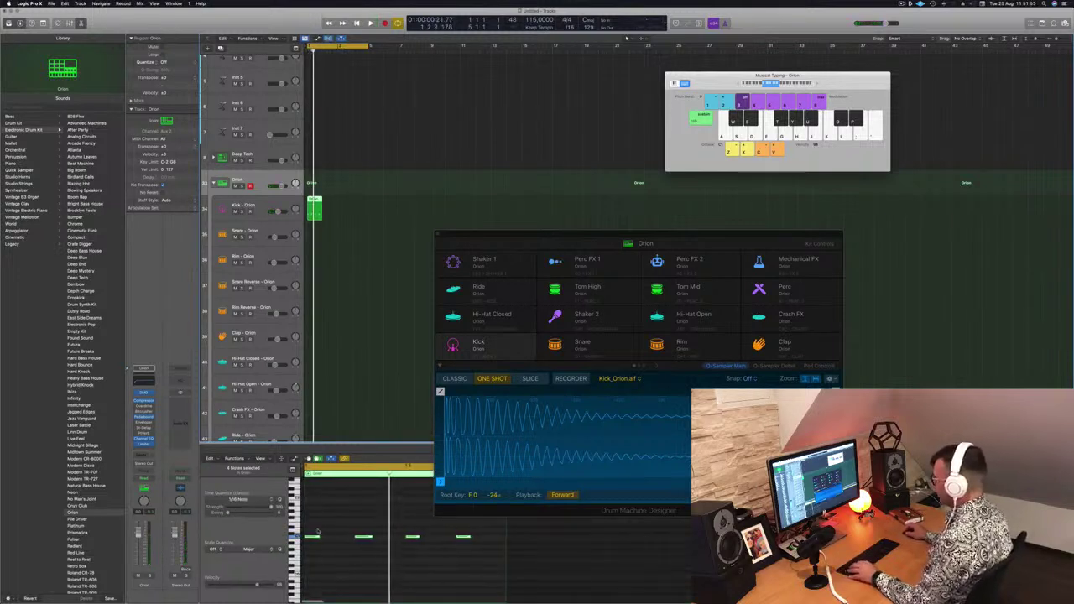
key(space)
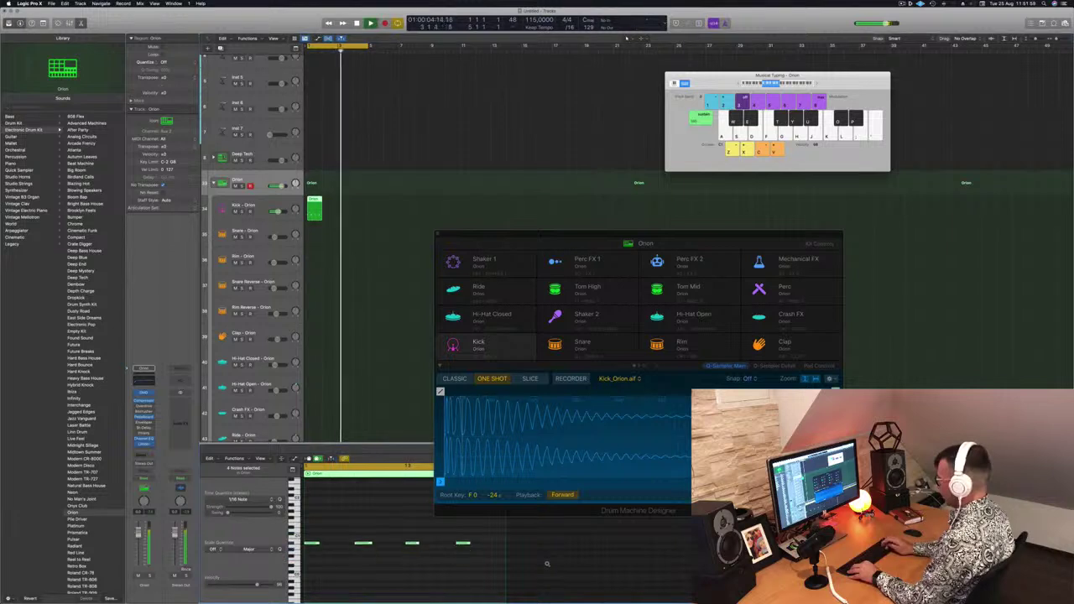
key(space)
Move the green region back up to the main Orion track and delete it.
click(361, 179)
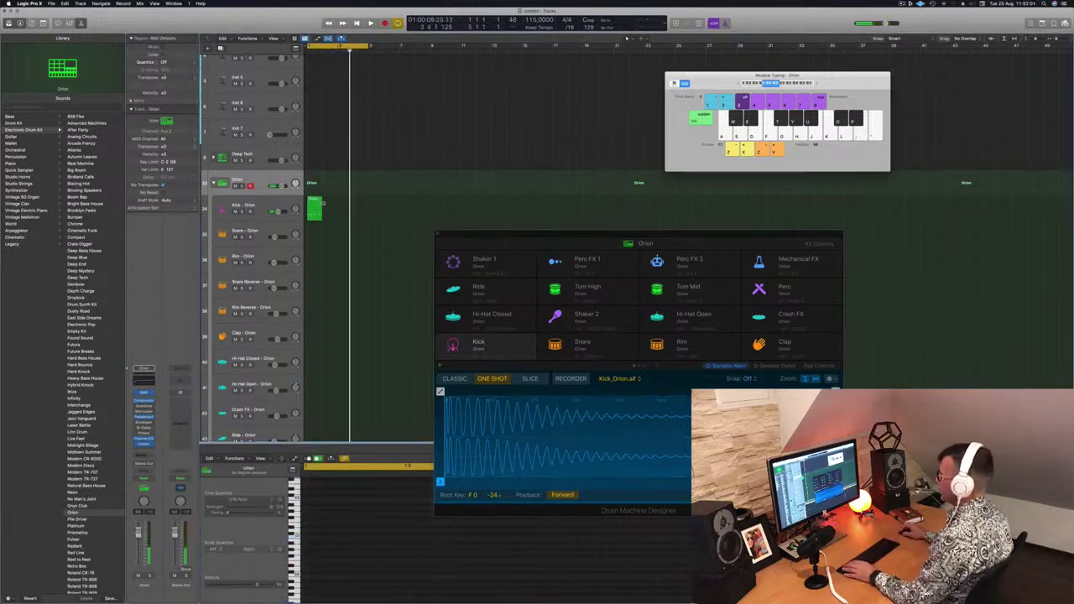
click(311, 202)
drag(315, 202, 319, 178)
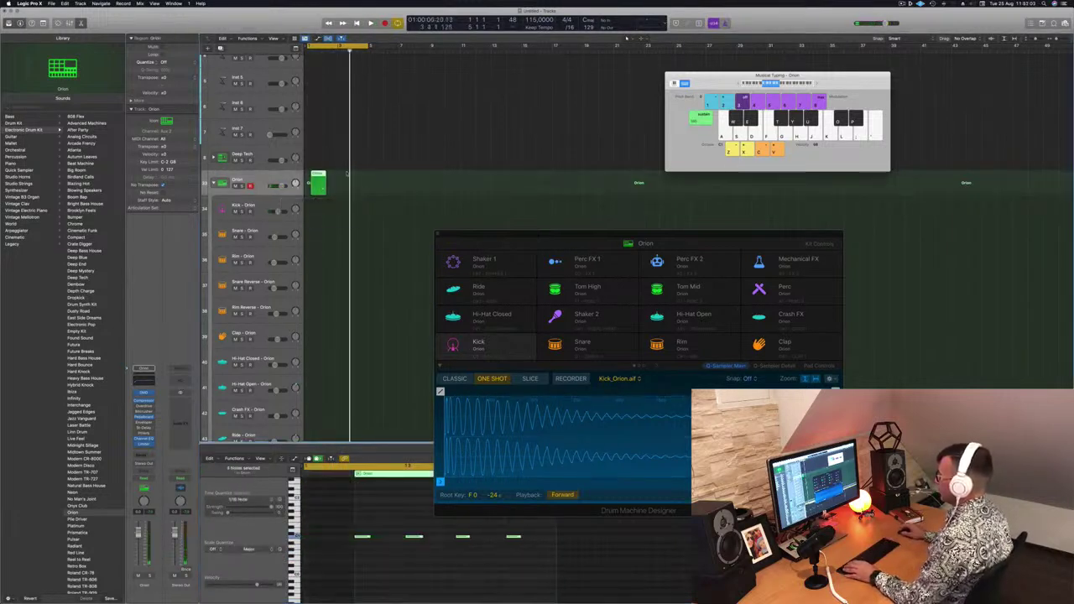
key(Delete)
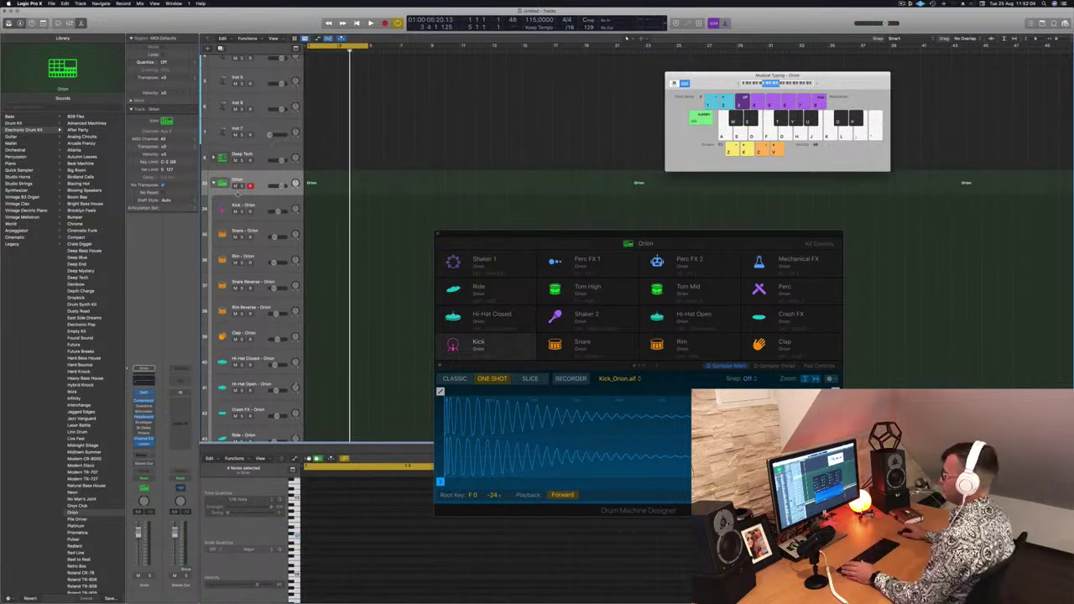
Record four kick hits in bar 1 on the Kick - Orion track with the cycle area on.
click(257, 204)
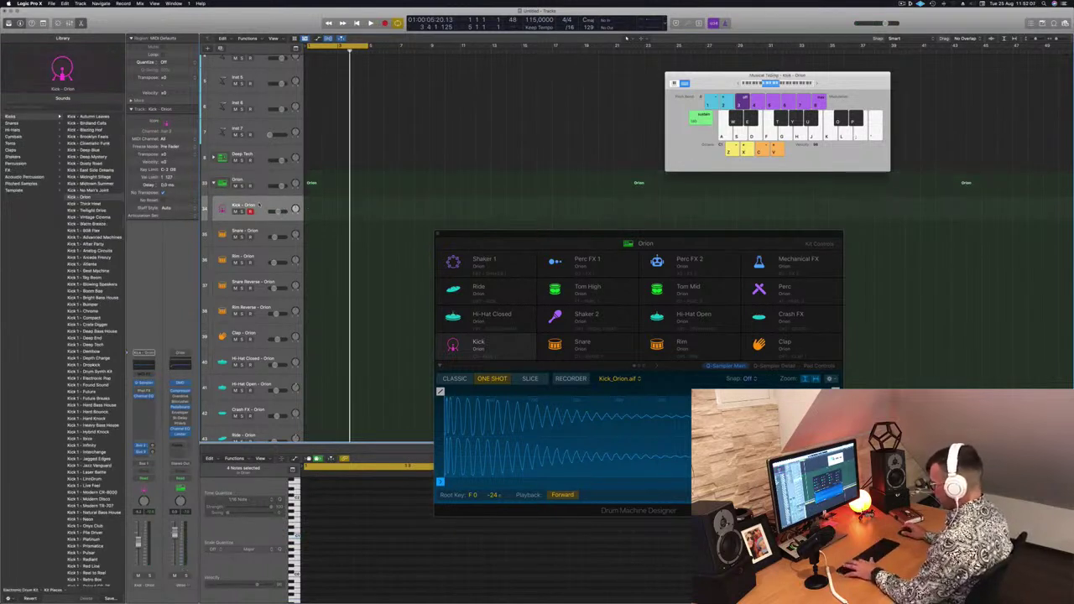
key(r)
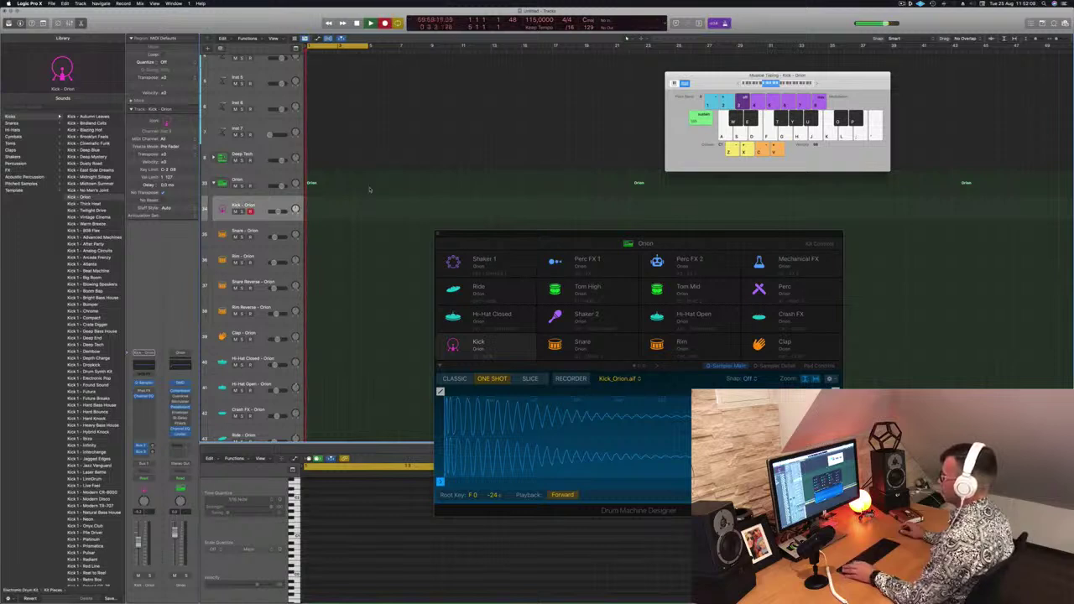
key(a)
key(a)
key(a)
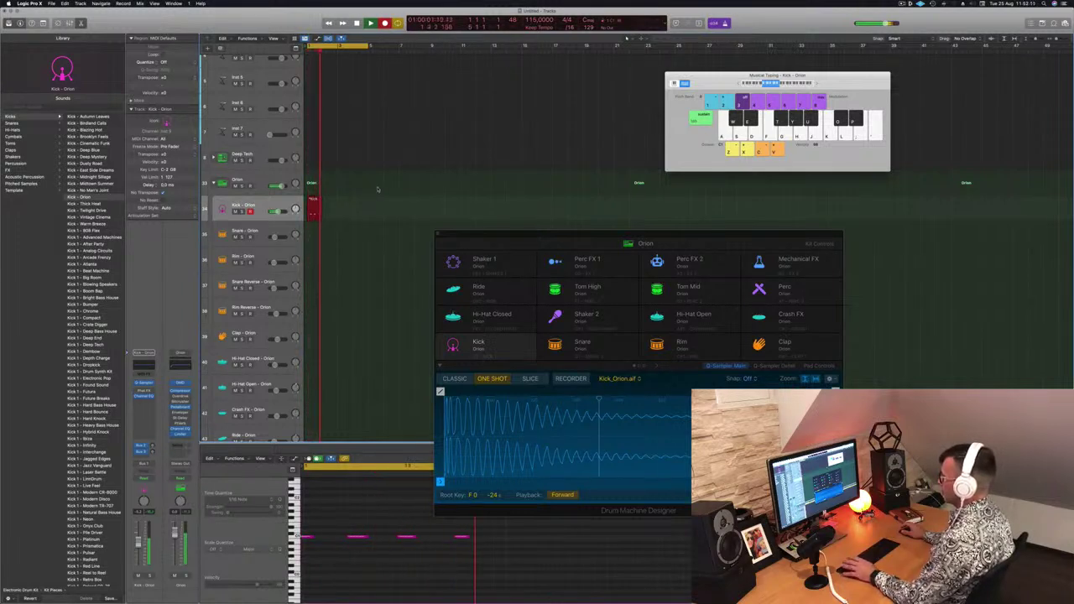
key(a)
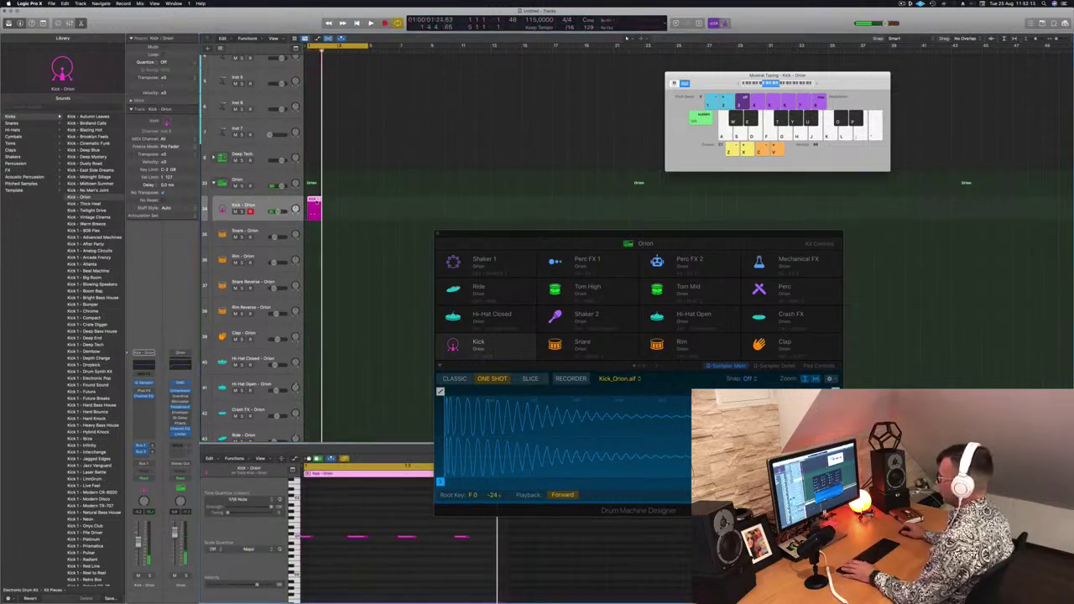
Select all four recorded kick notes in the Piano Roll and play back the pattern.
drag(310, 530, 470, 562)
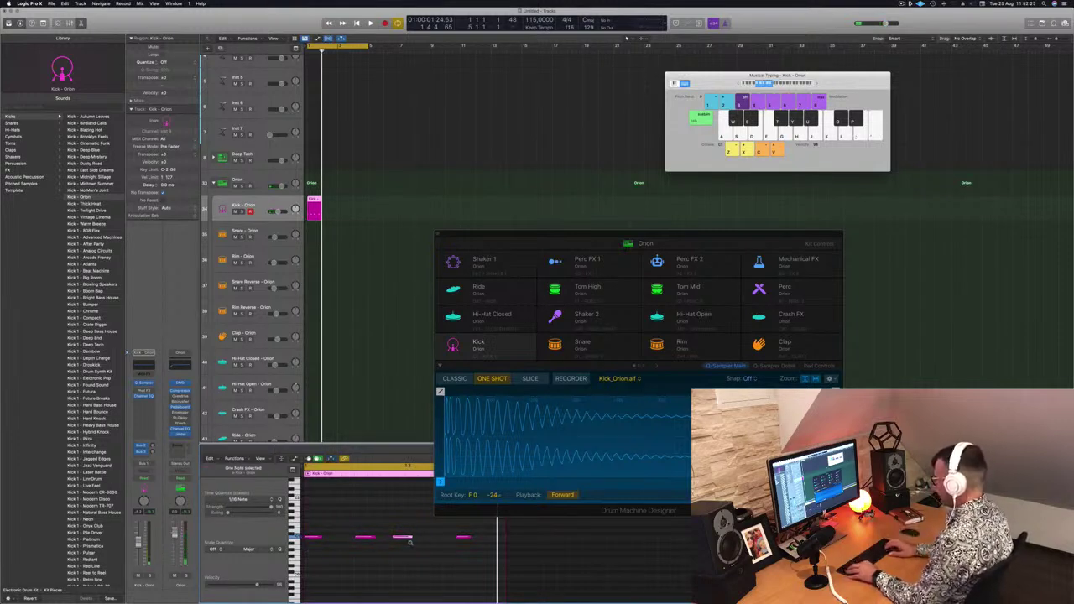
key(super+a)
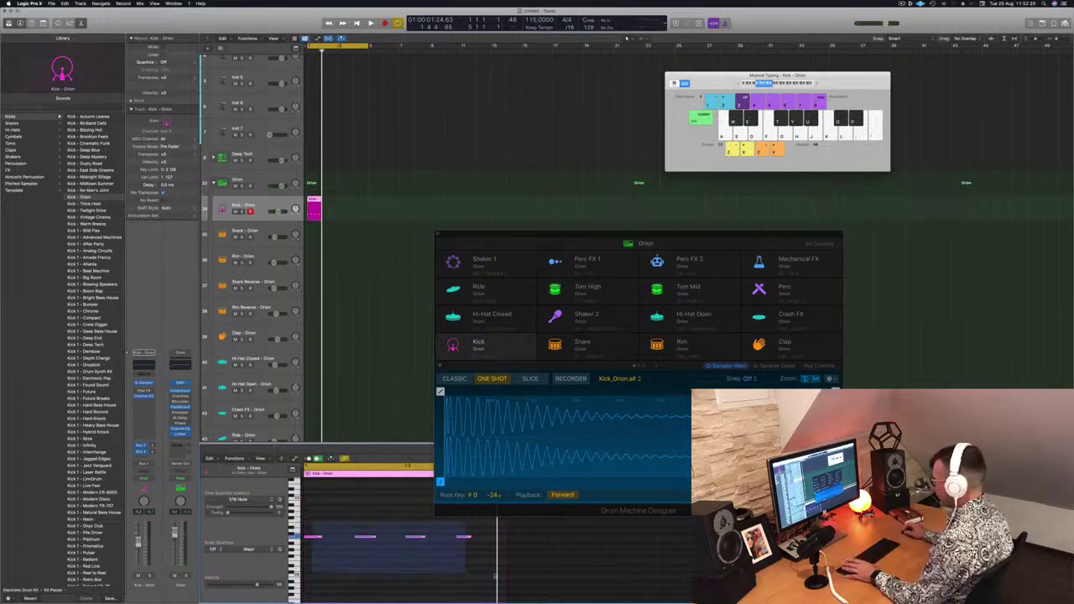
key(space)
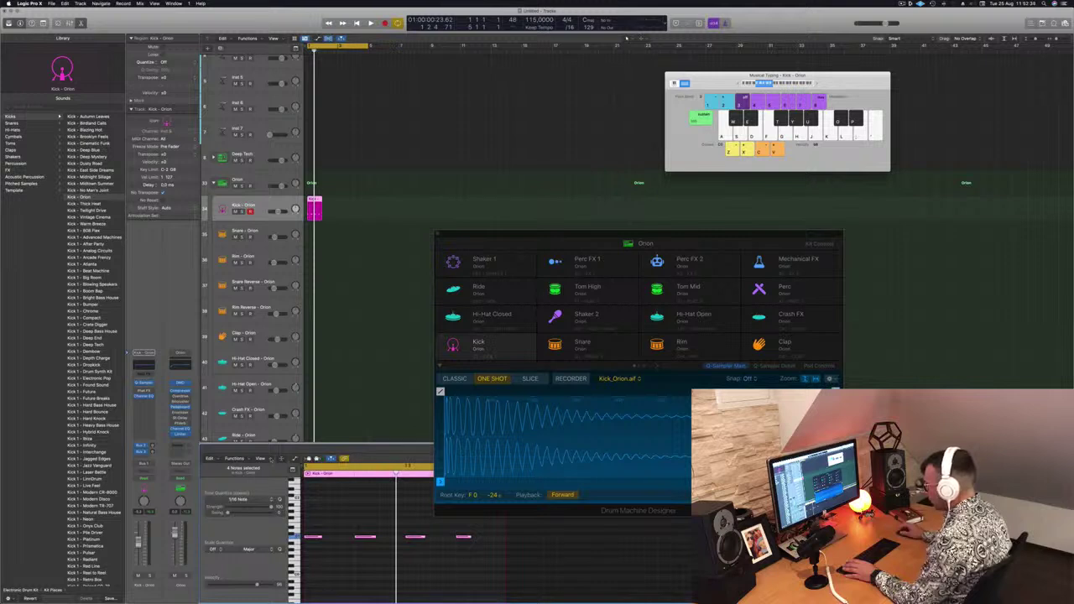
Set the Piano Roll view to One Track.
click(262, 458)
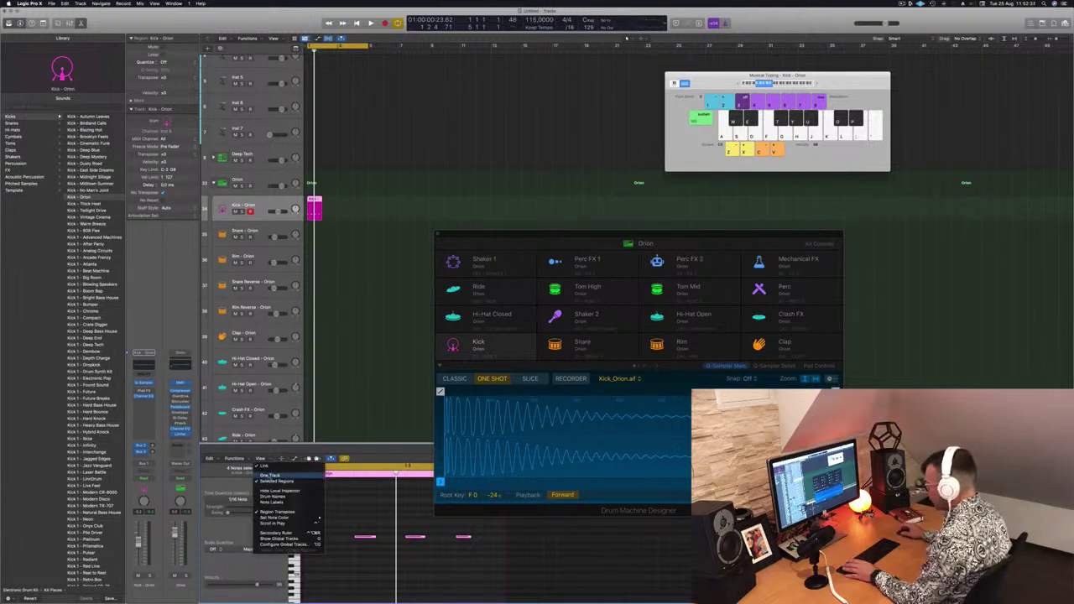
click(269, 475)
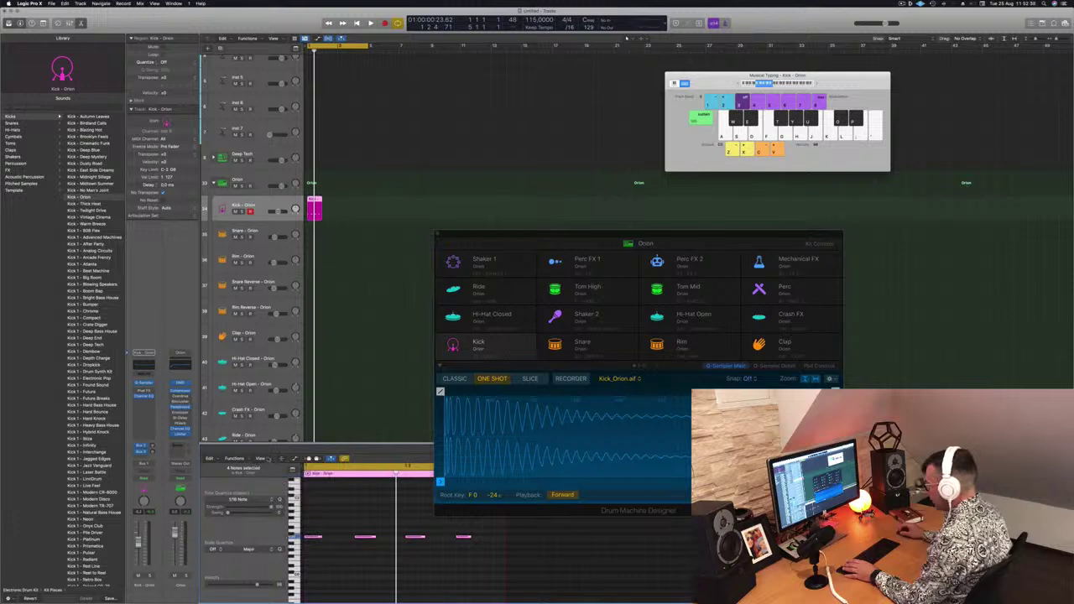
click(264, 458)
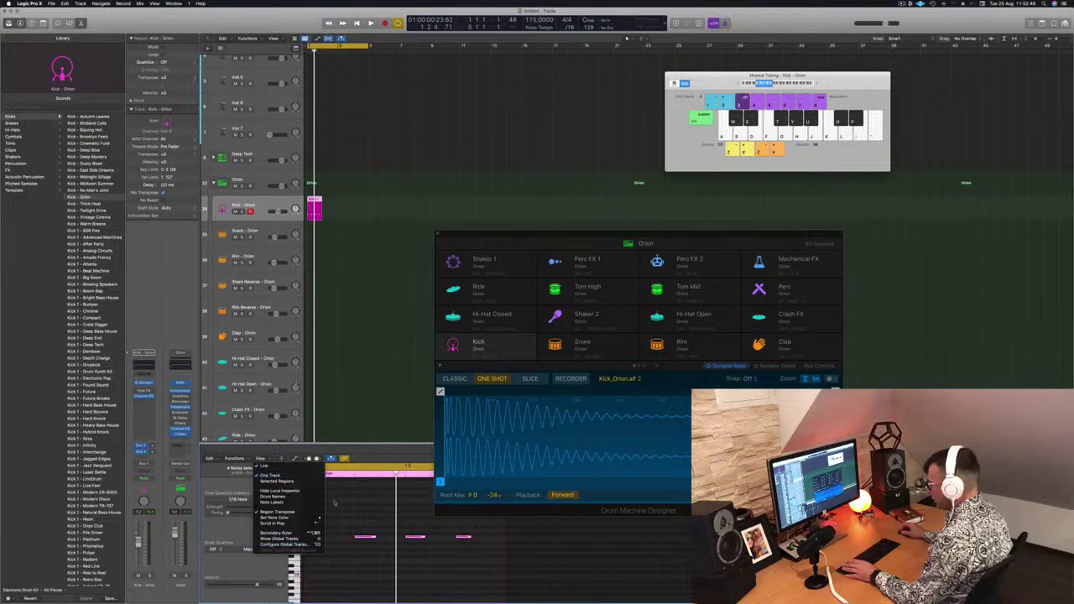
click(273, 475)
Trim the start of the Kick - Orion region past its first note and move the region back to bar 1.
drag(303, 496, 336, 495)
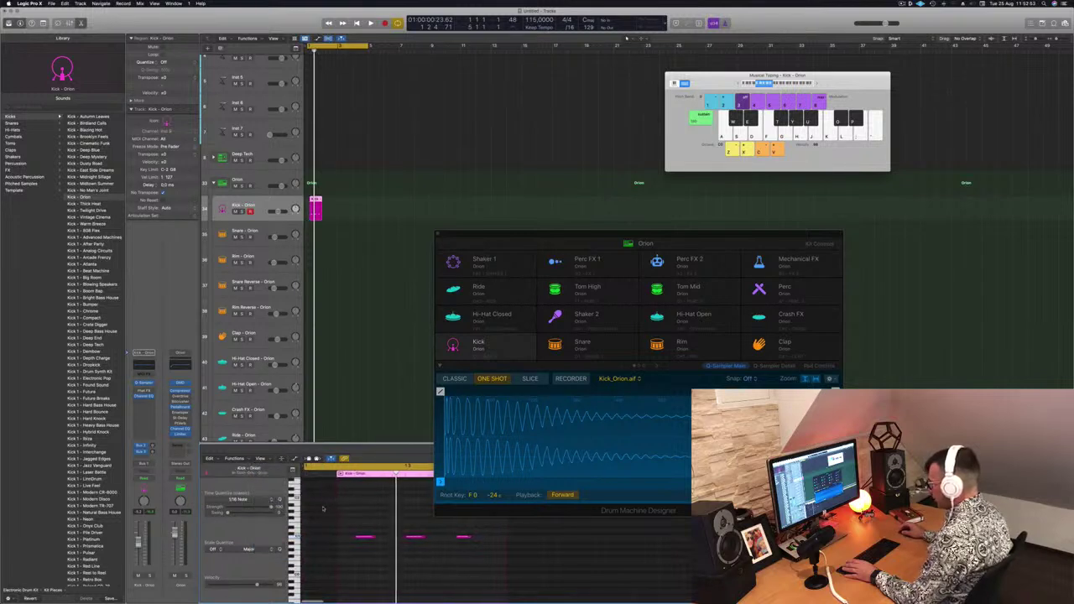
scroll(319, 509, up, 1)
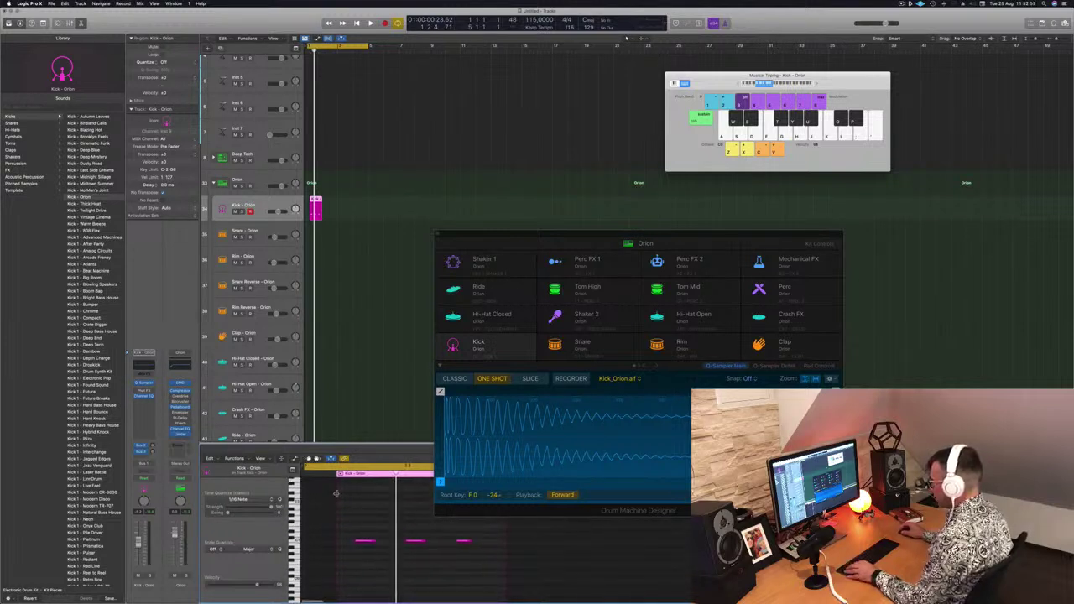
drag(315, 208, 309, 210)
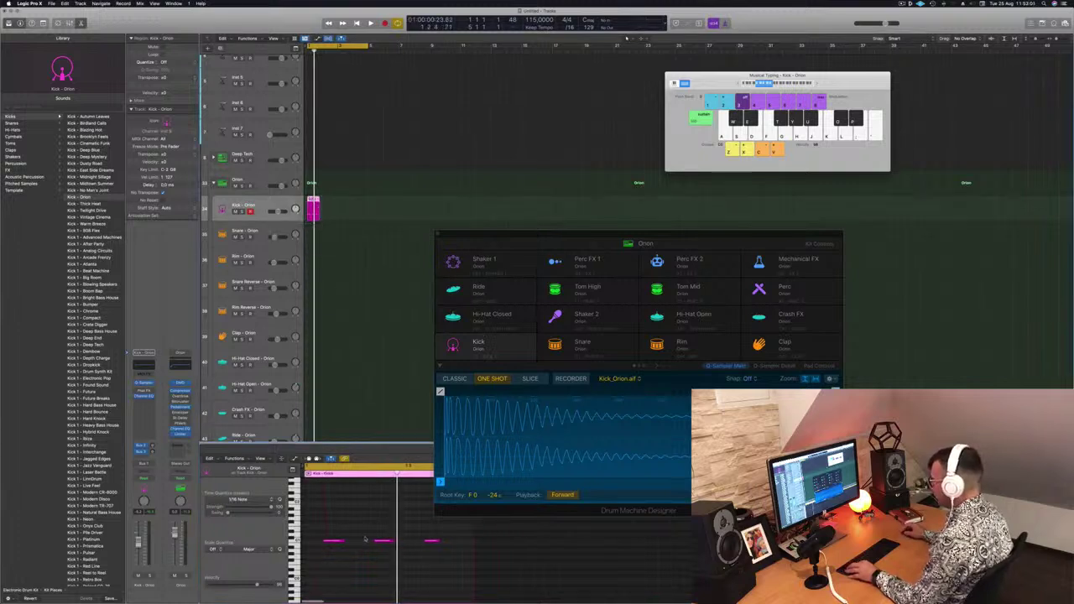
Shift the three remaining kick notes to the region's start and copy the last one to beat 4.
drag(319, 530, 457, 561)
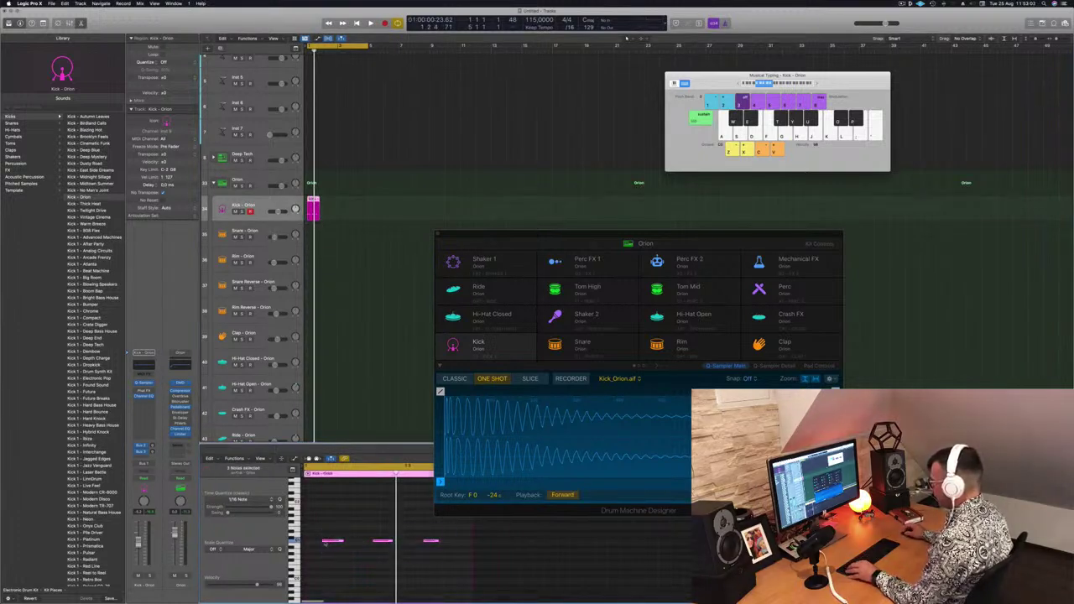
drag(330, 541, 313, 545)
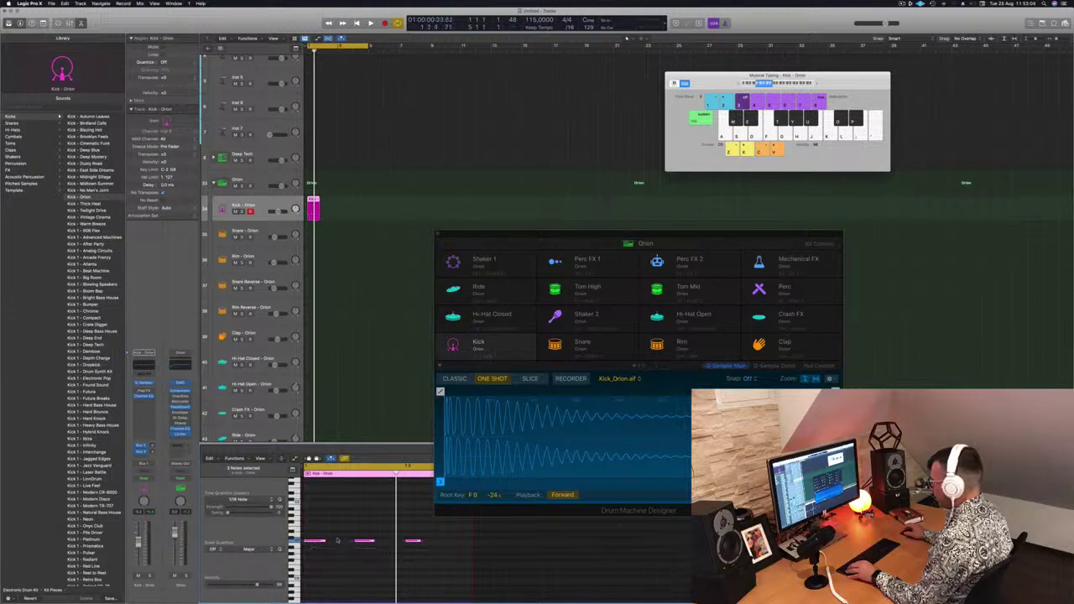
click(412, 541)
drag(415, 542, 467, 545)
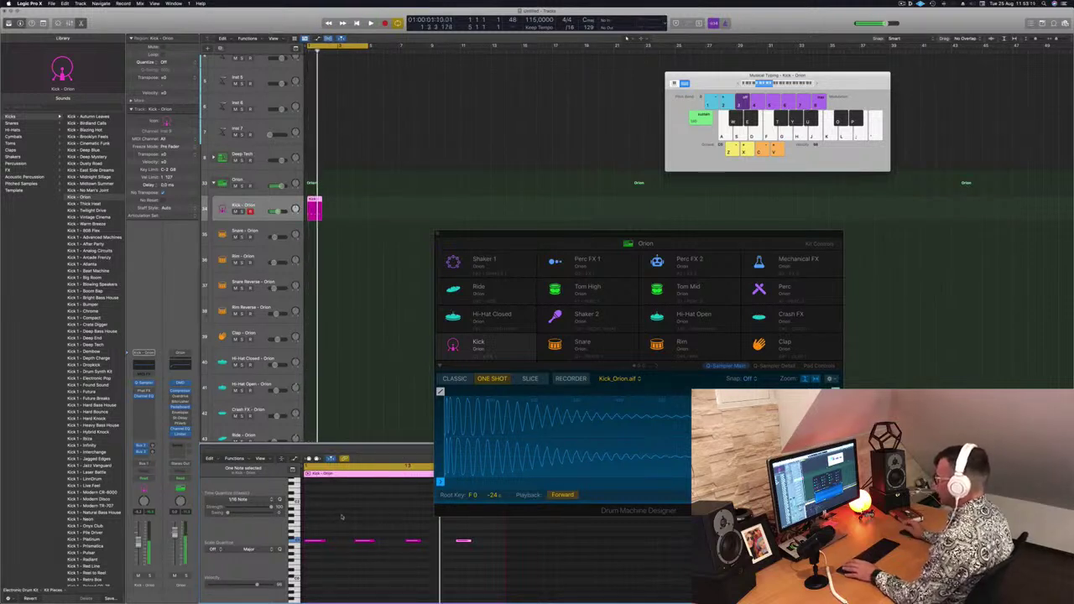
drag(319, 522, 528, 579)
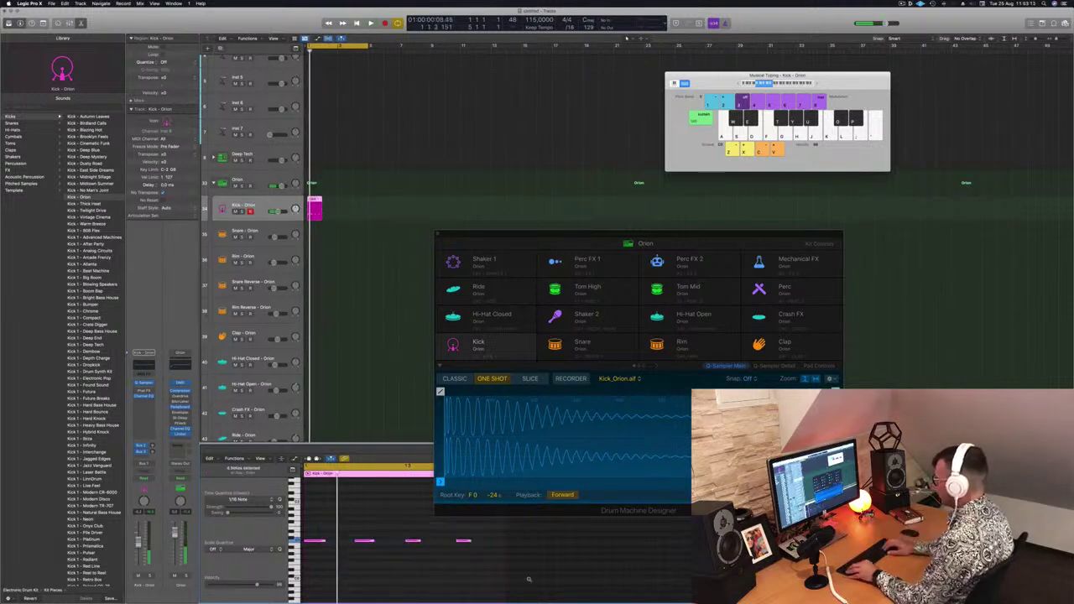
Audition the kick pattern with its four selected notes transposed two semitones down and back up.
key(space)
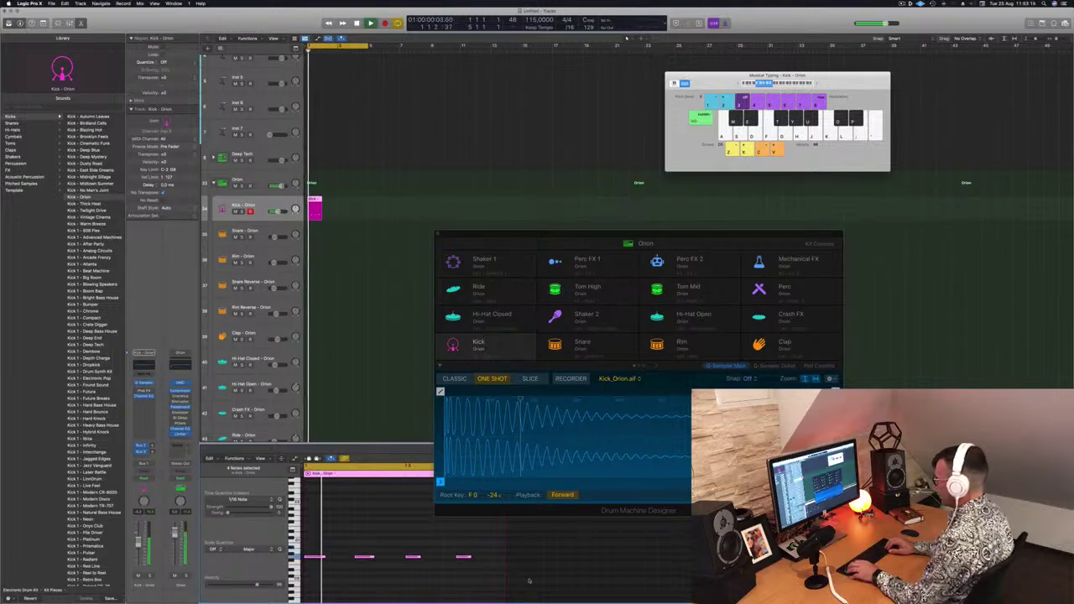
key(alt+Down)
key(alt+Down)
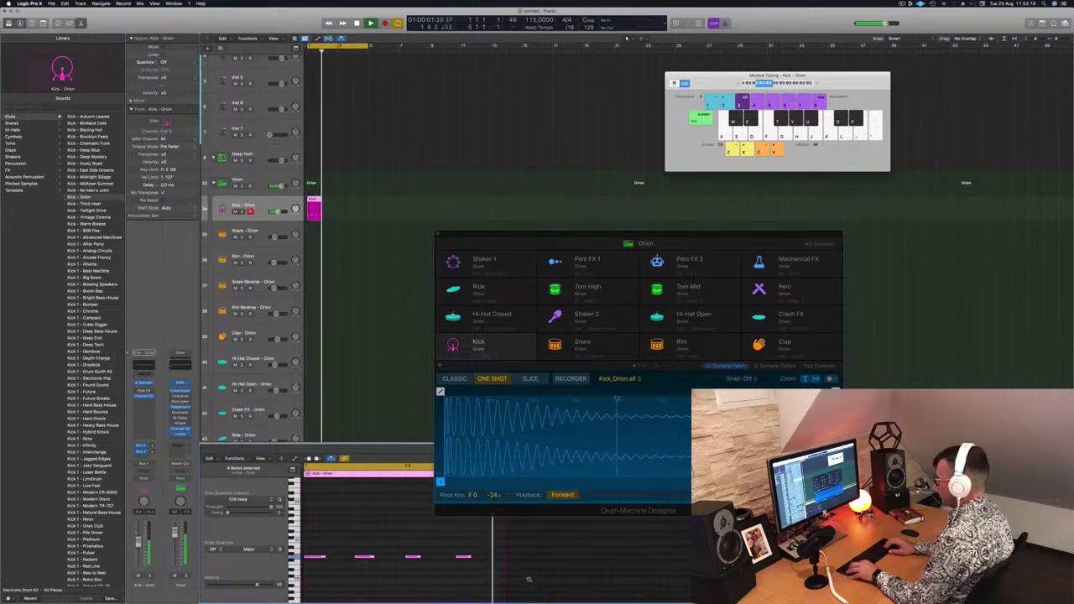
key(alt+Up)
key(alt+Up)
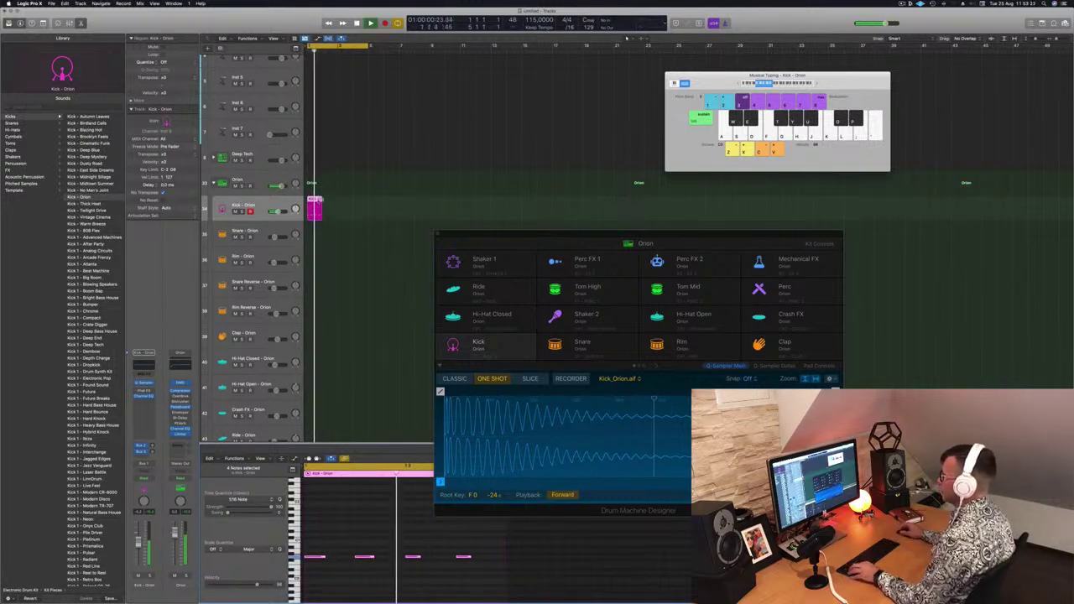
Repeat the one-bar kick region to fill bars 1 to 4 and copy the first region to the Hi-Hat Open - Orion track.
mouse_move(314, 208)
mouse_down()
mouse_move(343, 208)
mouse_move(310, 204)
mouse_up()
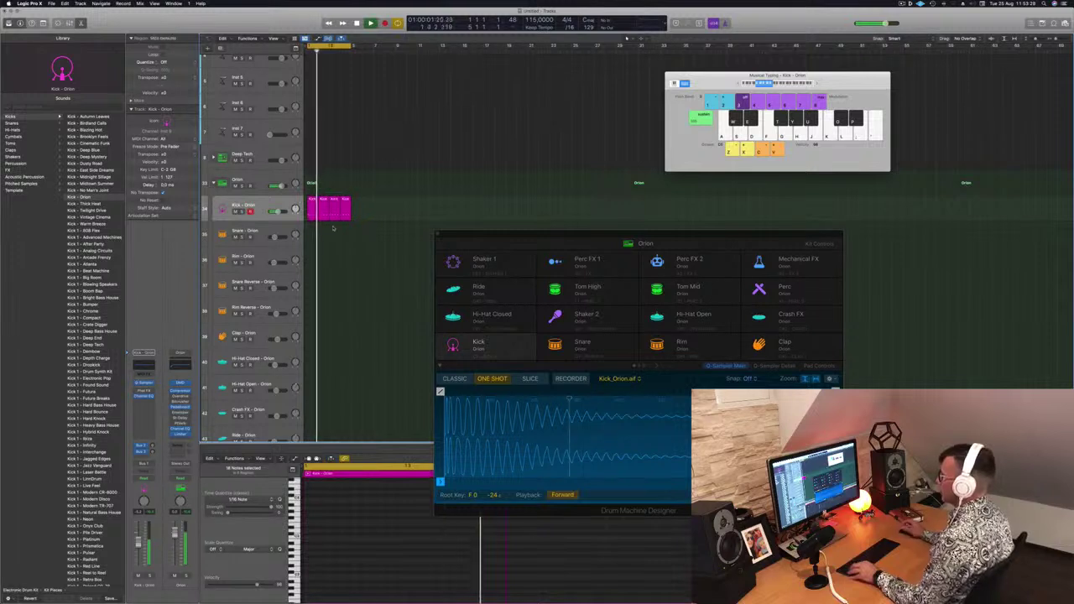
click(311, 204)
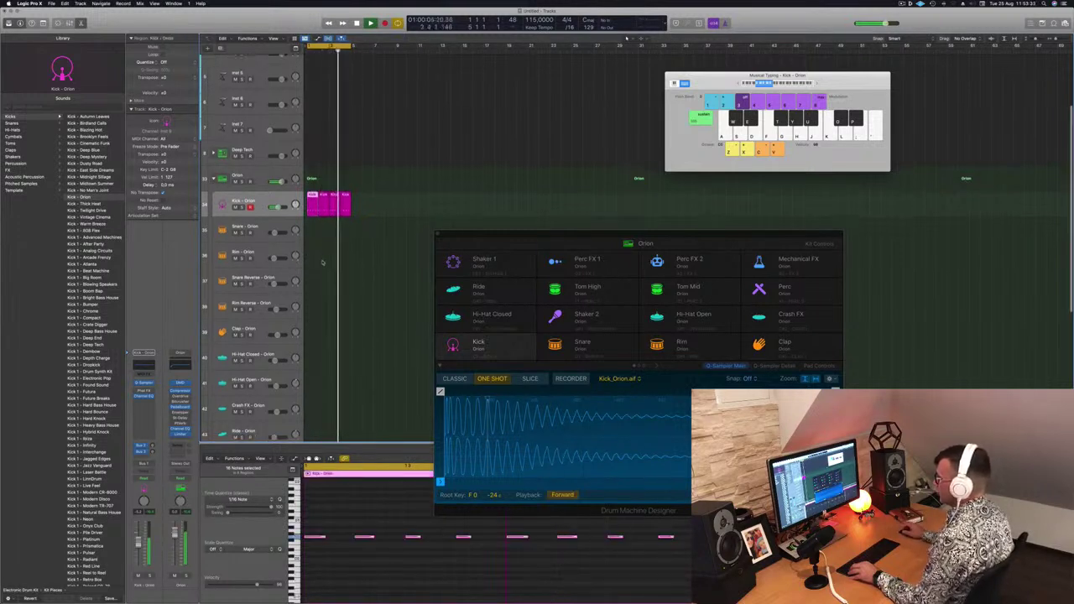
scroll(311, 204, down, 2)
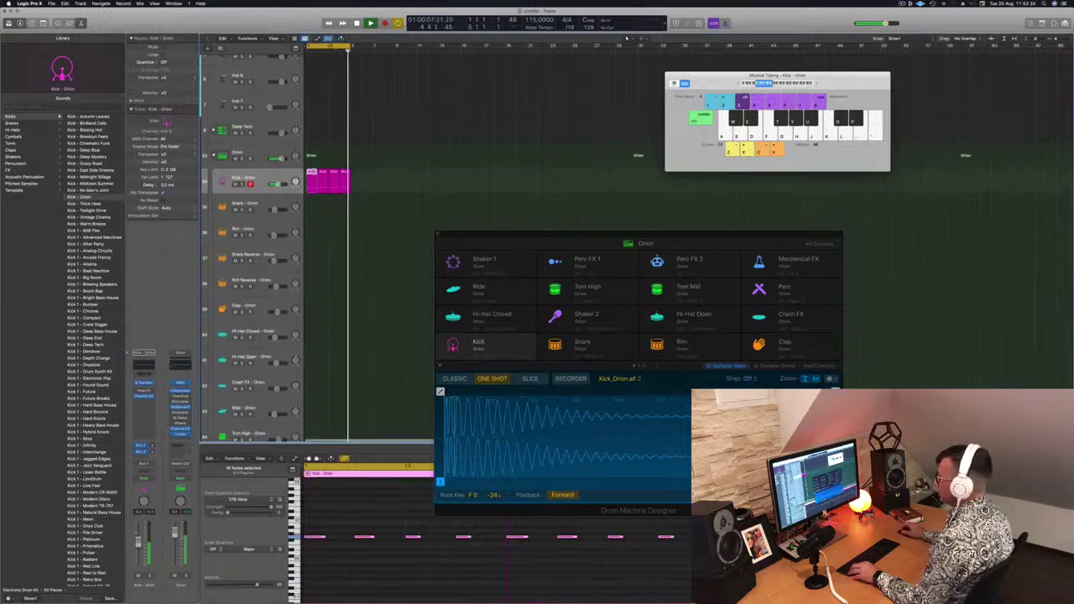
drag(313, 177, 316, 365)
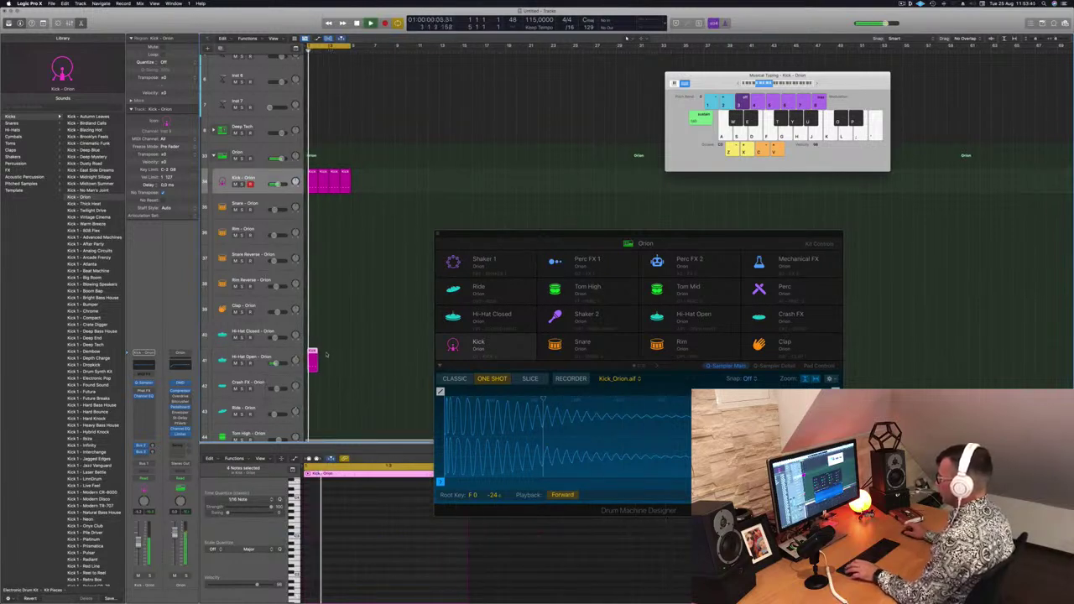
Shift the four copied notes on the Hi-Hat Open track to the off-beats and repeat the region to fill bars 1 to 4.
key(space)
scroll(347, 529, down, 5)
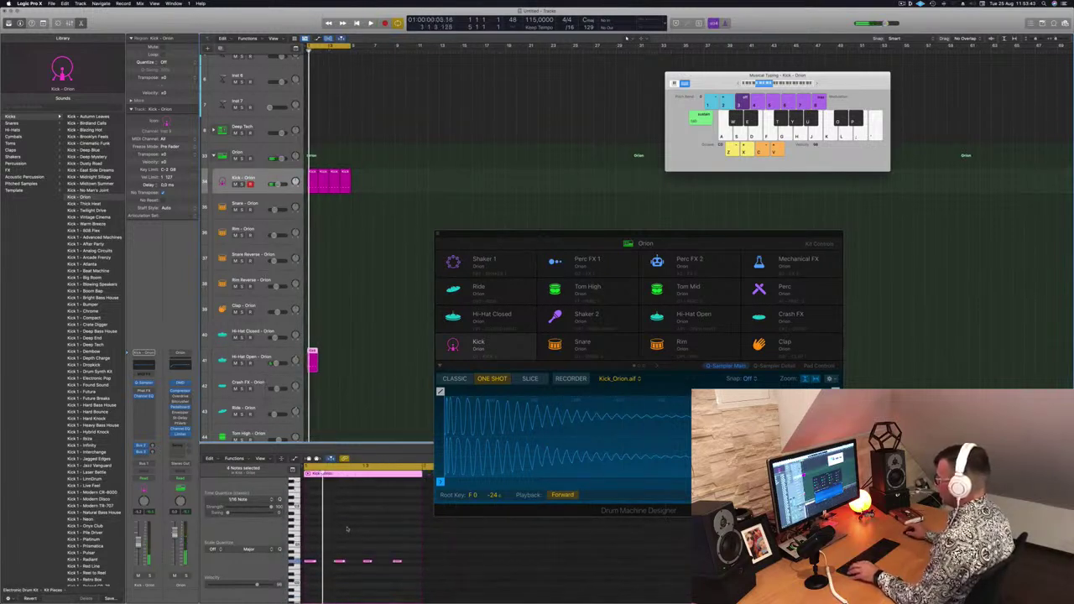
scroll(347, 529, down, 3)
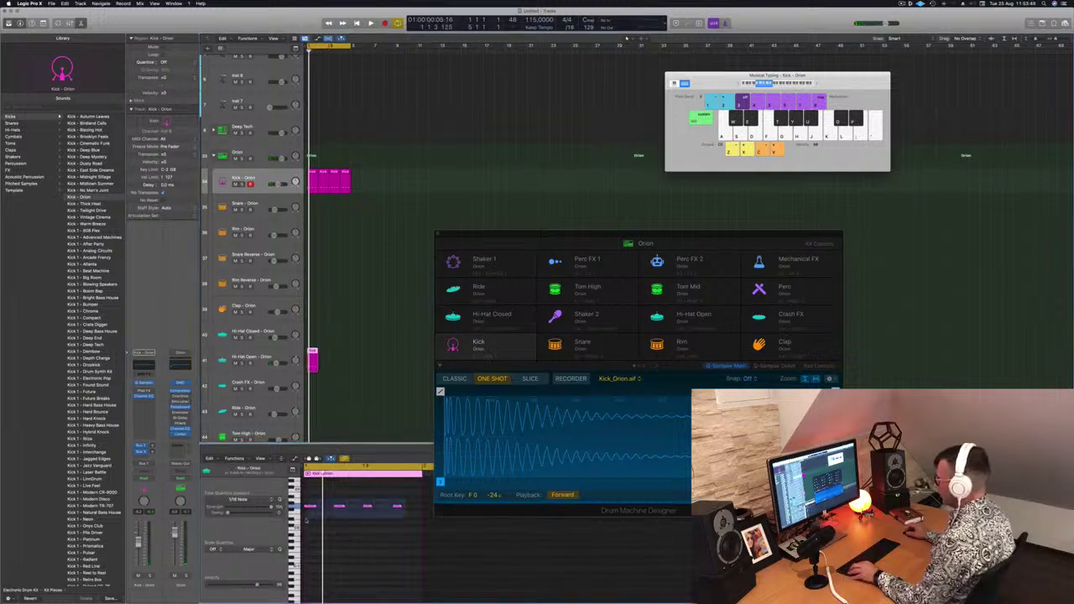
key(space)
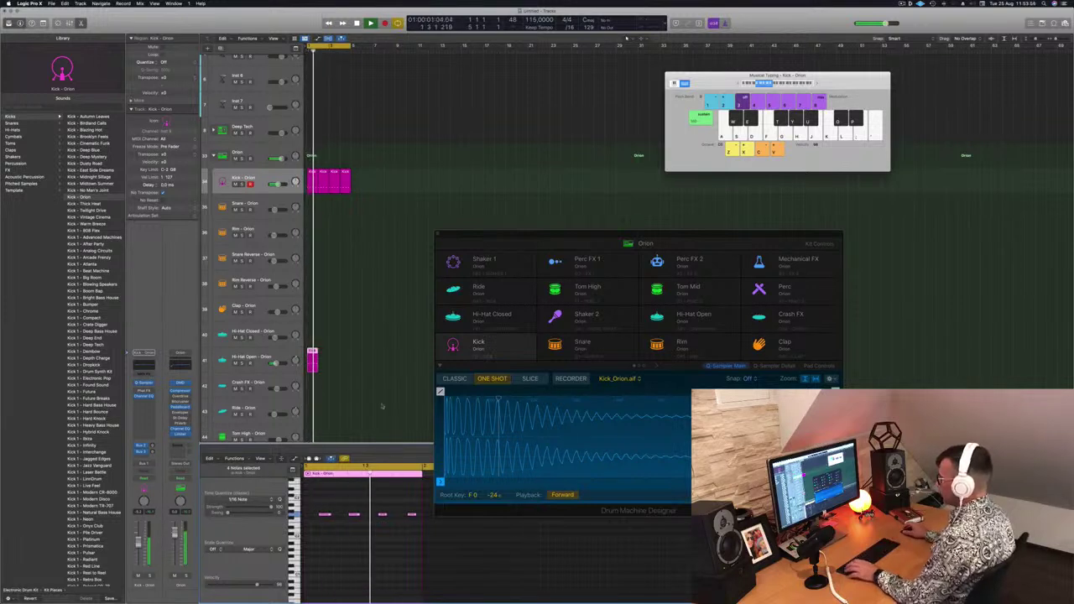
drag(311, 353, 341, 358)
scroll(359, 541, down, 3)
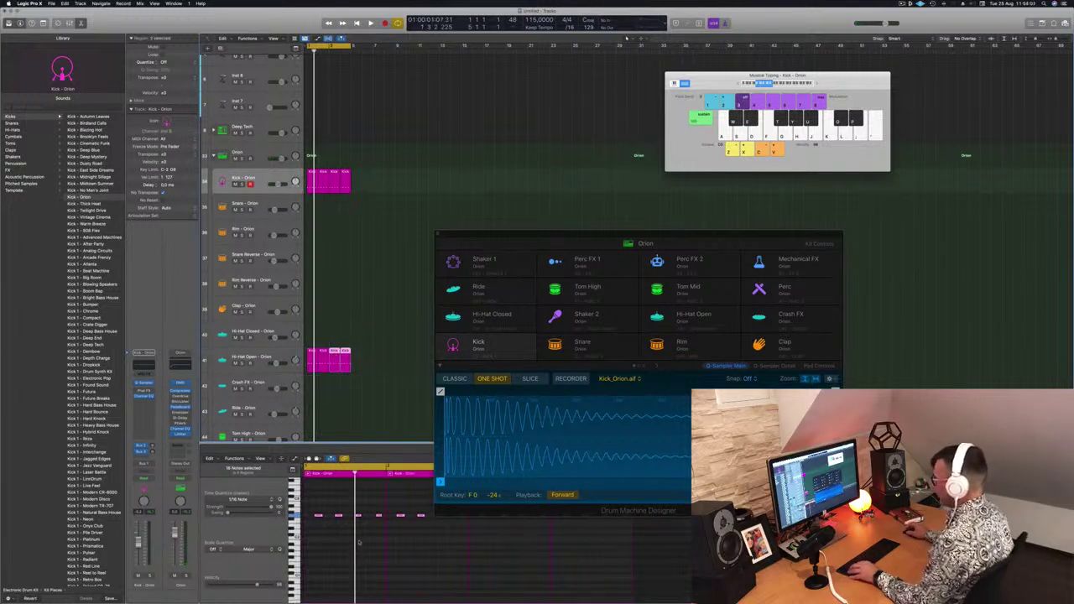
Select all notes in the four Hi-Hat Open regions and transpose them up four semitones during playback.
drag(564, 230, 635, 132)
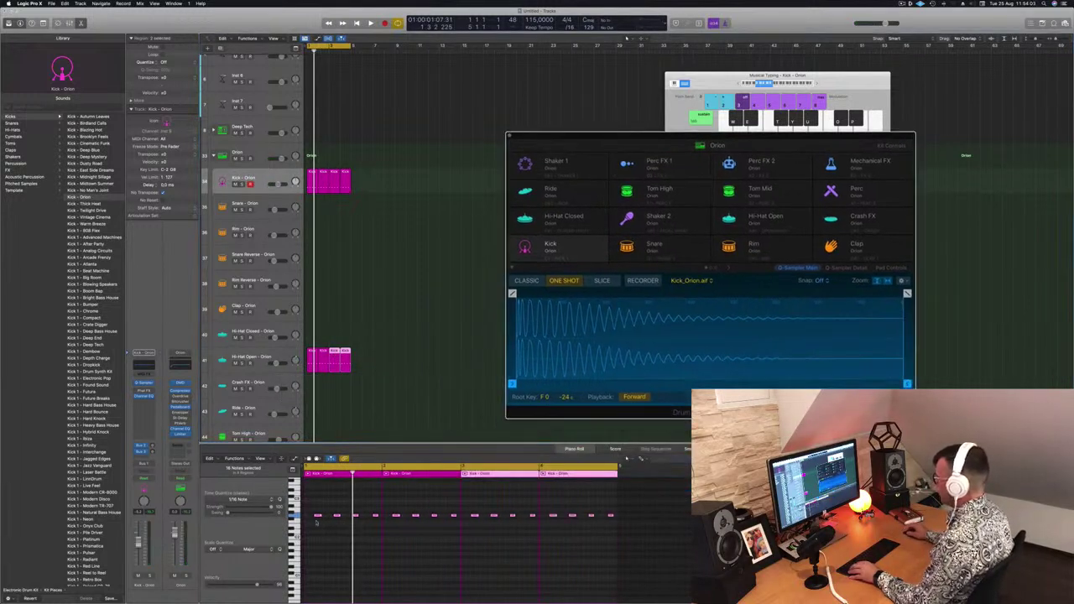
drag(314, 505, 648, 535)
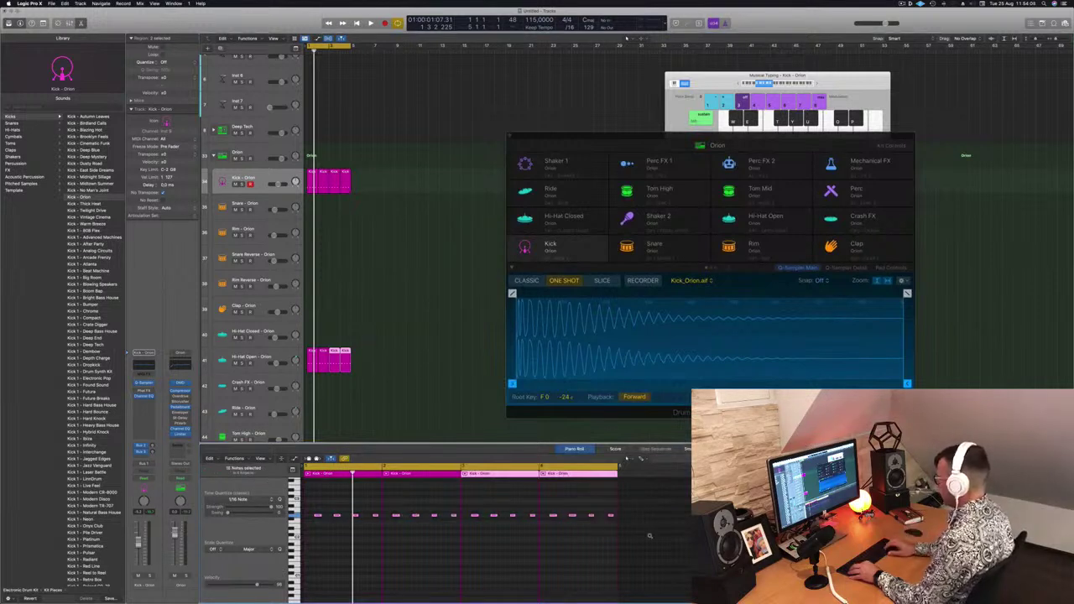
key(alt+Up)
key(alt+Up)
key(space)
key(alt+Up)
key(alt+Up)
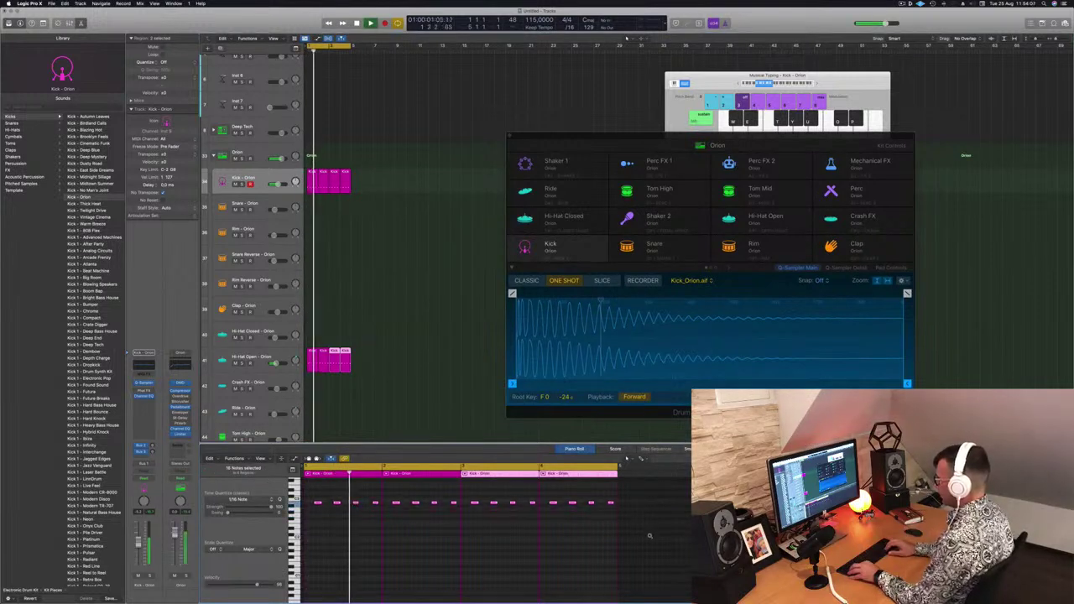
key(alt+Up)
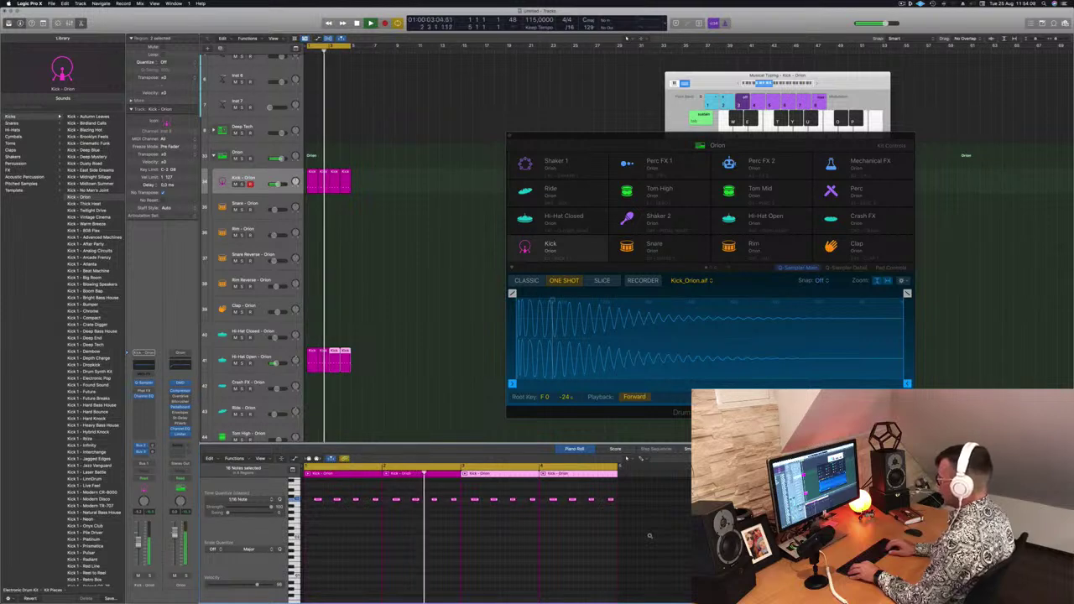
key(alt+Down)
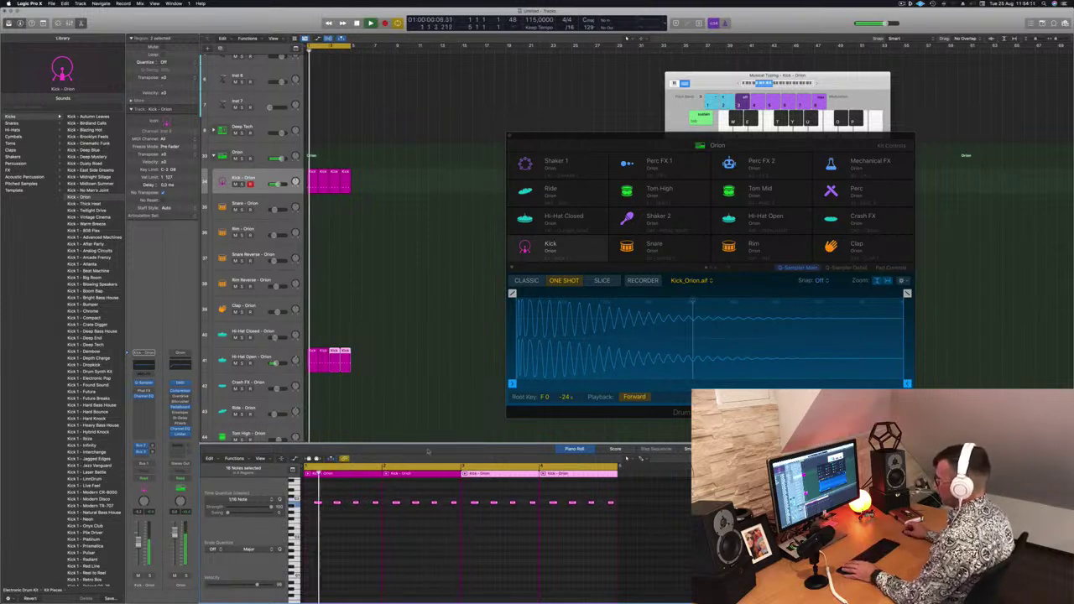
Shorten the Hi-Hat_Open_Orion.aif sample to end at about 0.761 s with a long fade-out.
click(253, 358)
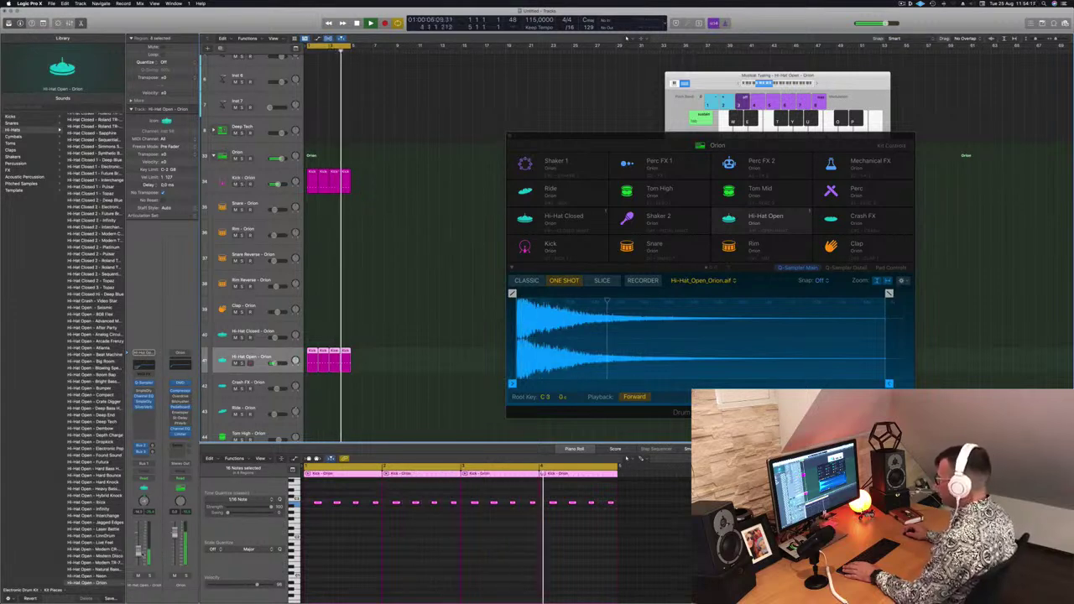
drag(659, 141, 647, 132)
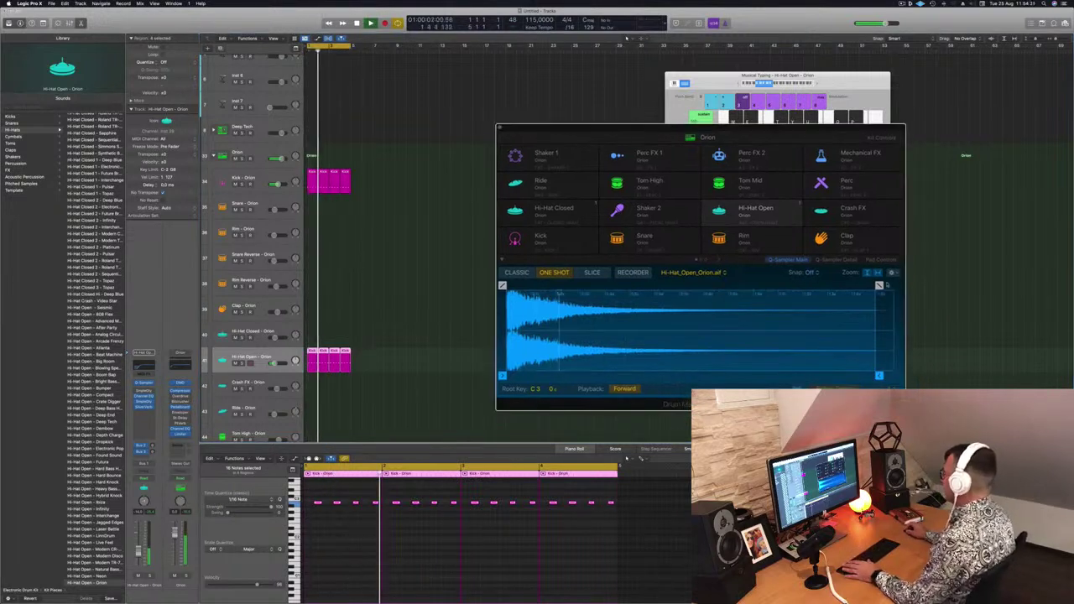
drag(879, 285, 744, 286)
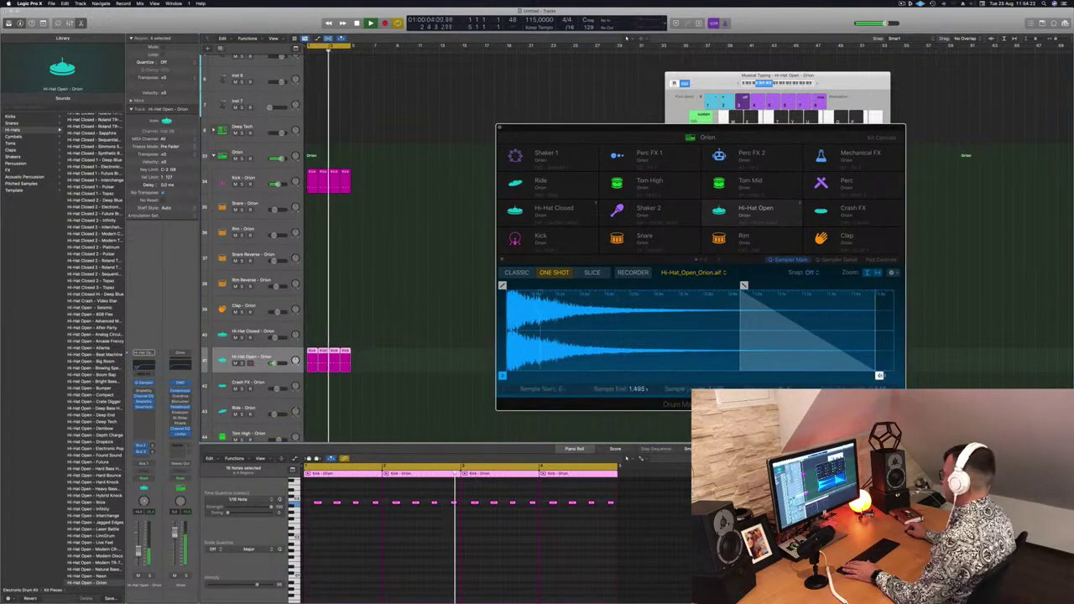
drag(879, 375, 697, 376)
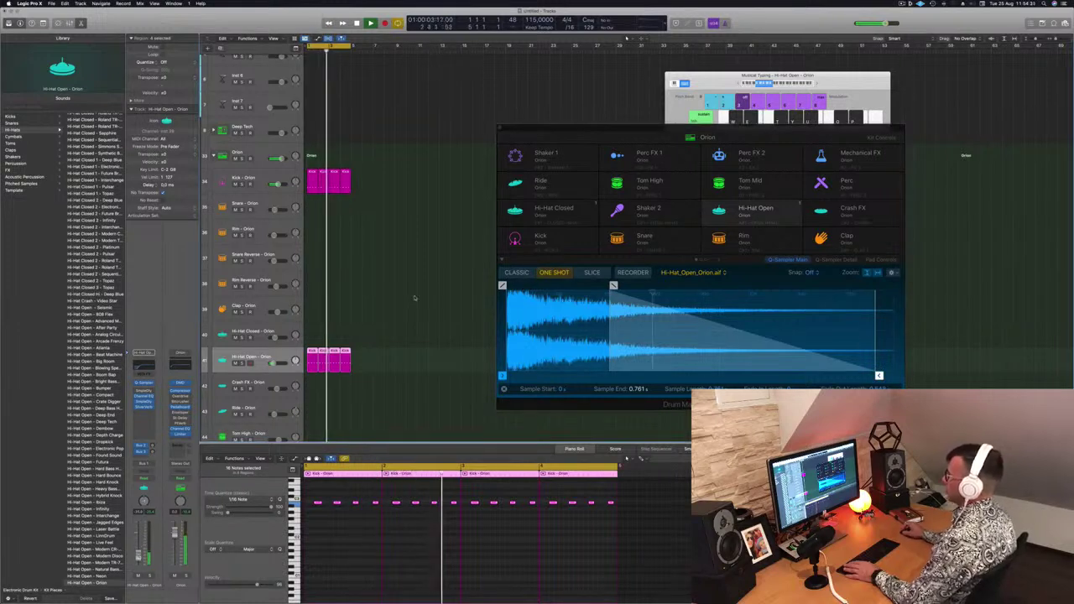
Copy the first kick region to the Snare - Orion track and keep only its notes on beats 2 and 4.
scroll(276, 243, down, 2)
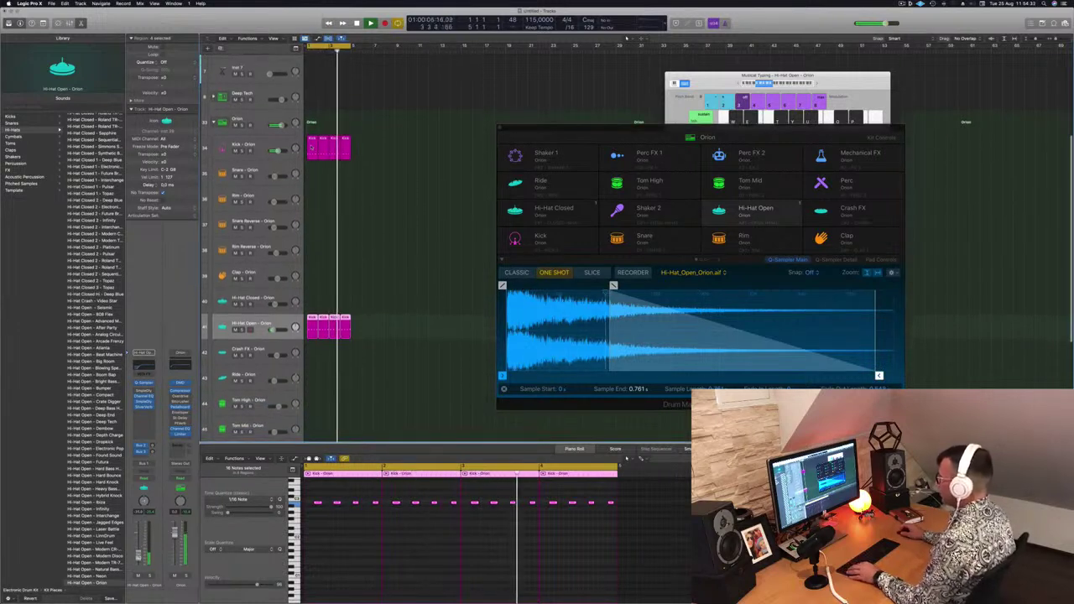
drag(313, 152, 313, 179)
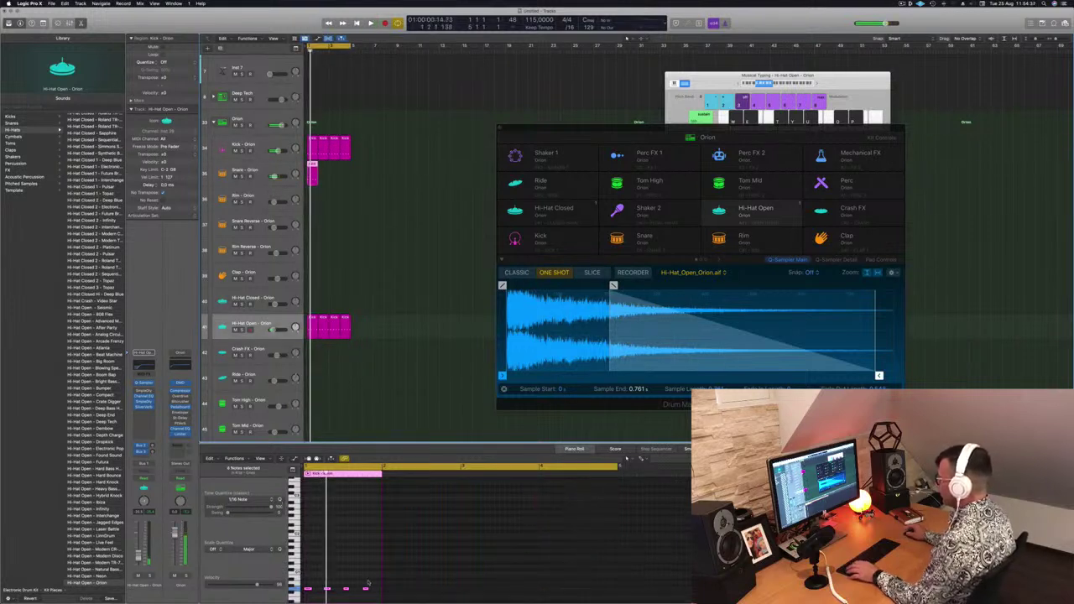
scroll(368, 583, down, 3)
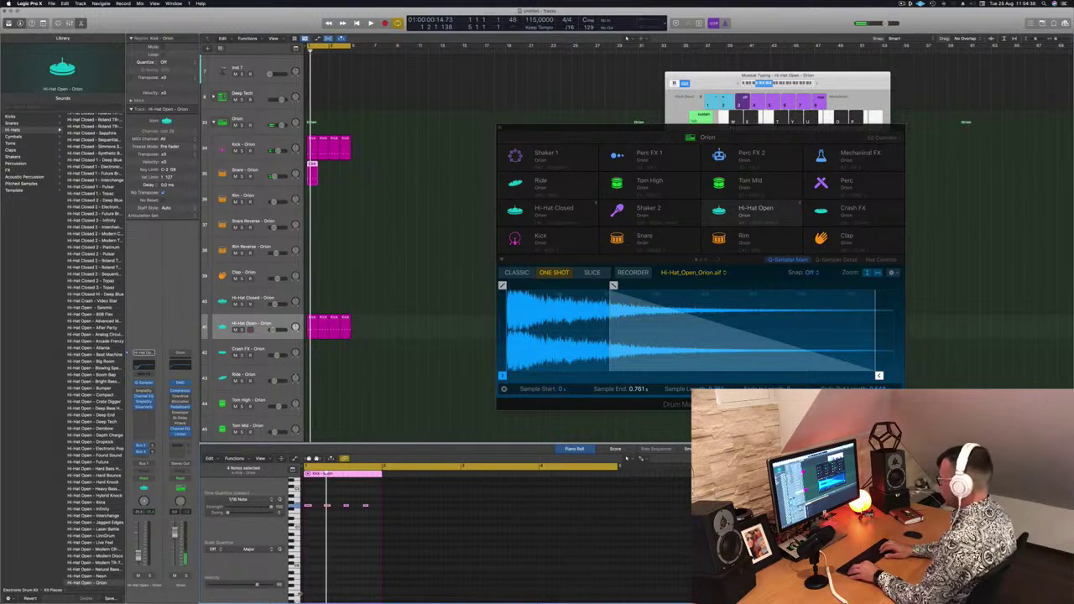
scroll(314, 513, down, 3)
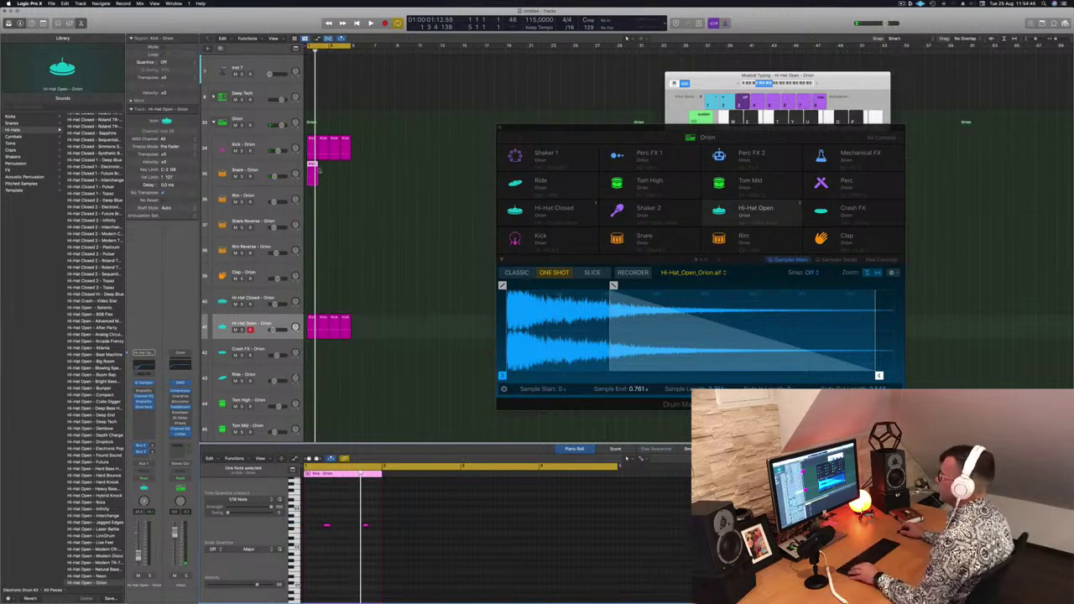
Repeat the one-bar snare region to fill bars 1 to 4 and play back the beat.
drag(311, 166, 338, 174)
shift+click(317, 165)
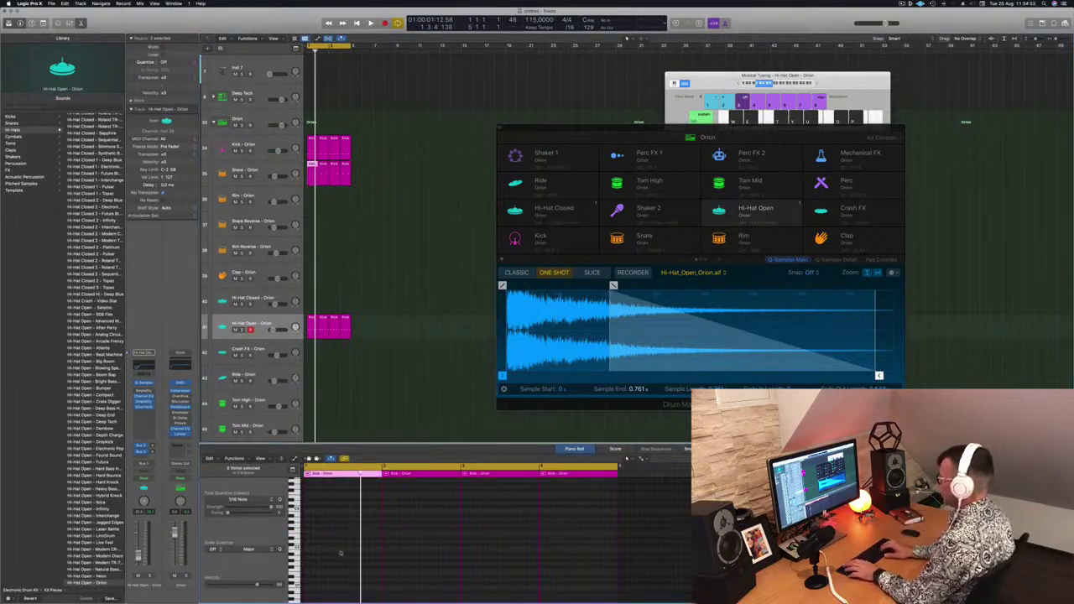
key(space)
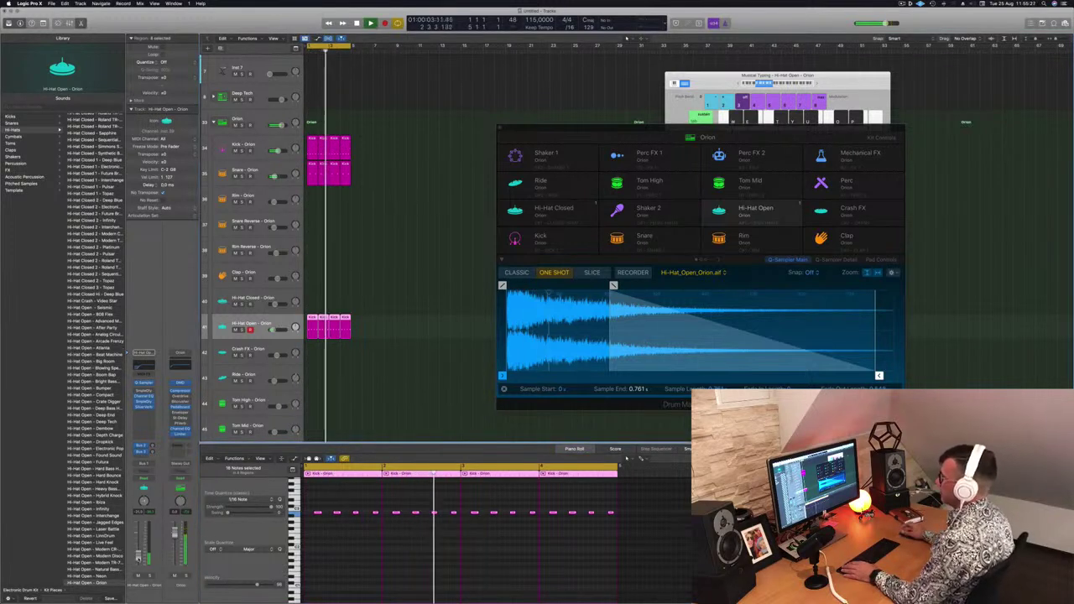
Copy a one-bar drum region to bar 1 of the Tom High - Orion track, keeping only its last off-beat note.
scroll(249, 406, down, 2)
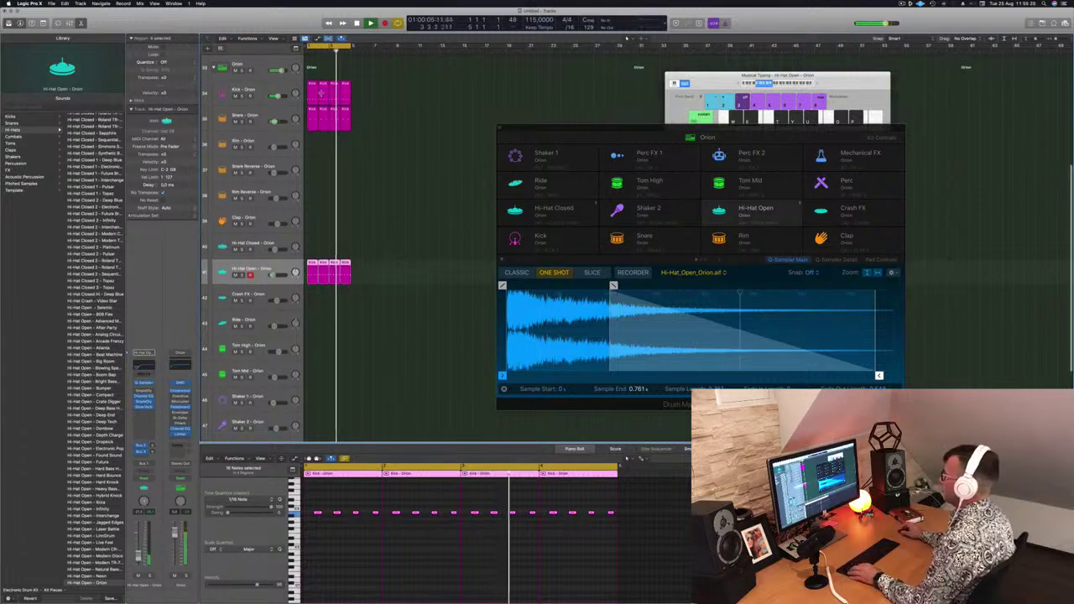
click(313, 110)
drag(332, 270, 312, 354)
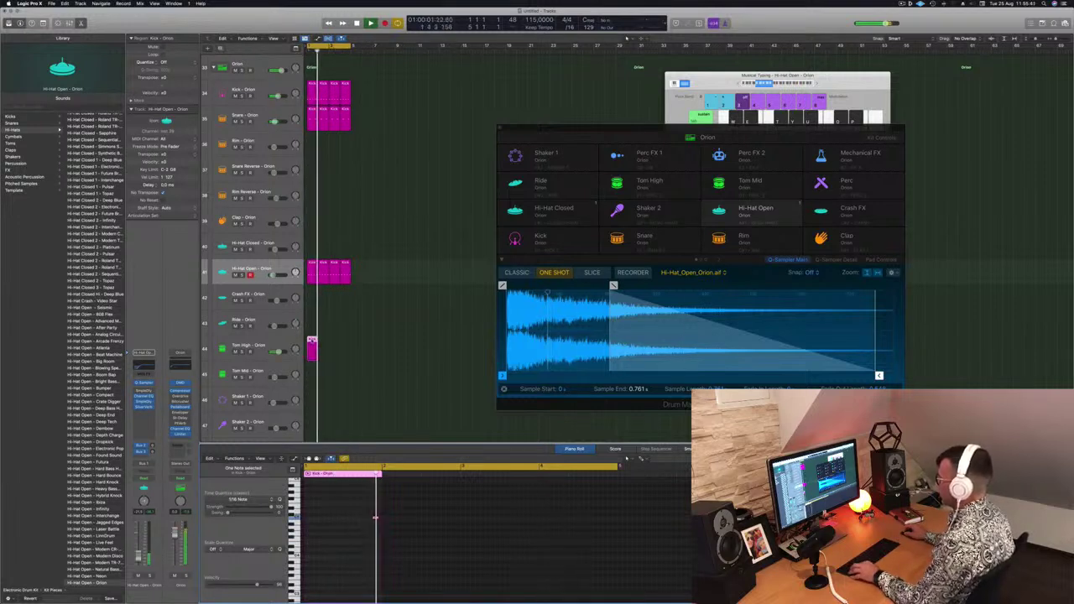
Repeat the one-note Tom High region to fill bars 1 to 4 and select the Tom High - Orion track.
mouse_move(327, 349)
mouse_down()
mouse_move(313, 341)
mouse_move(339, 346)
mouse_move(312, 353)
mouse_up()
click(366, 548)
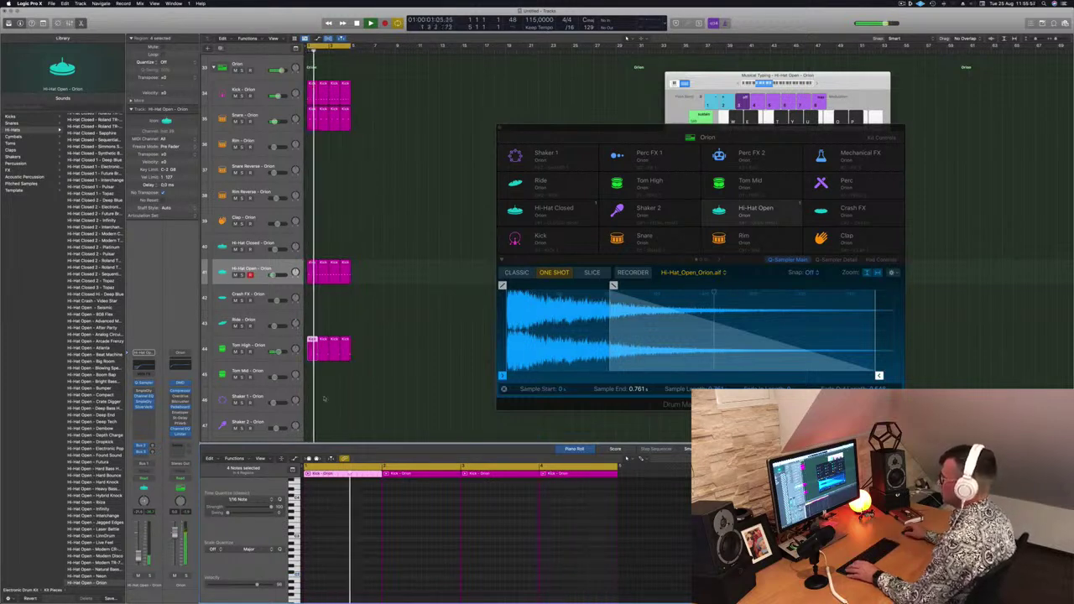
click(287, 341)
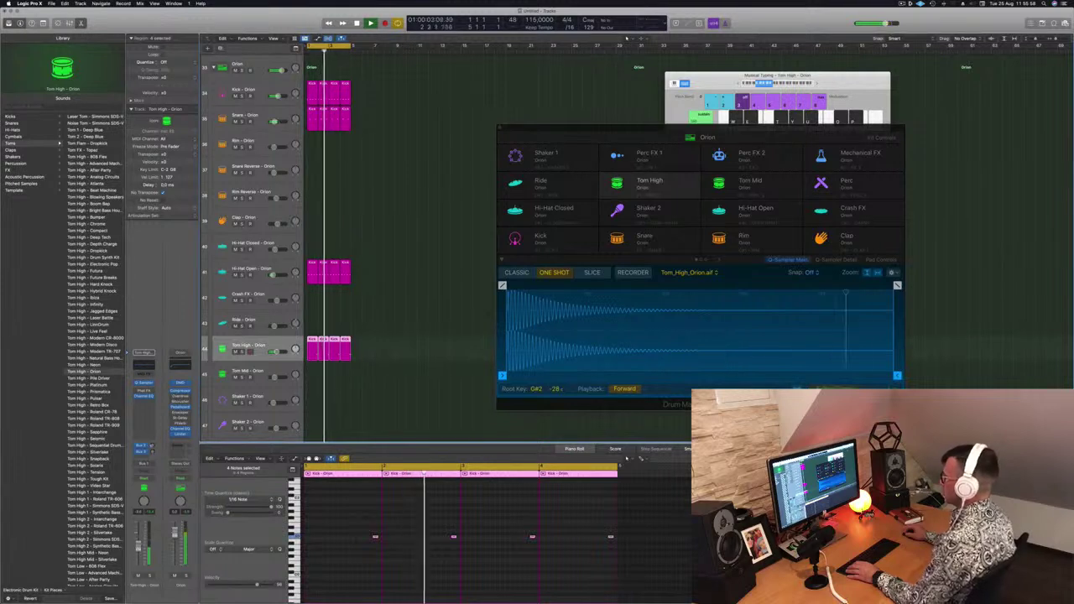
Repeat the four-bar drum pattern to fill 16 bars and extend the cycle range to bar 17.
scroll(416, 135, up, 10)
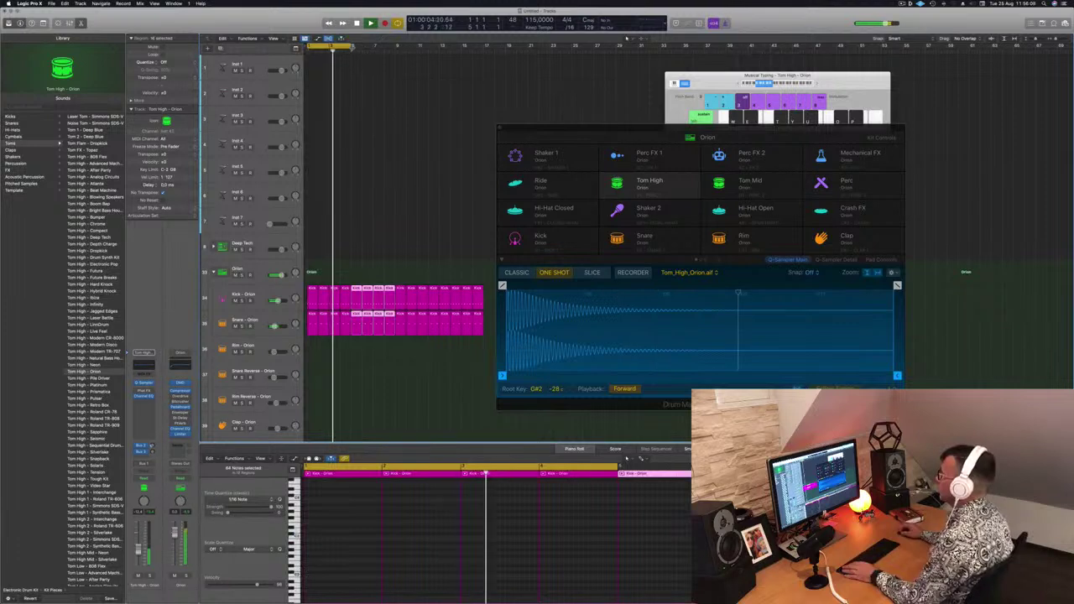
drag(354, 47, 486, 47)
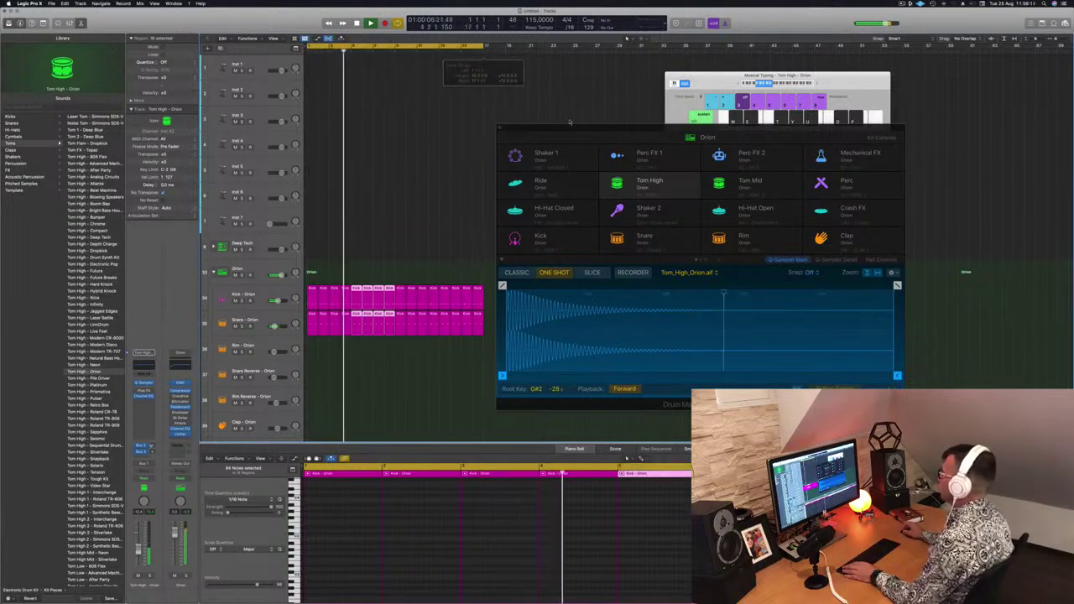
drag(569, 124, 839, 149)
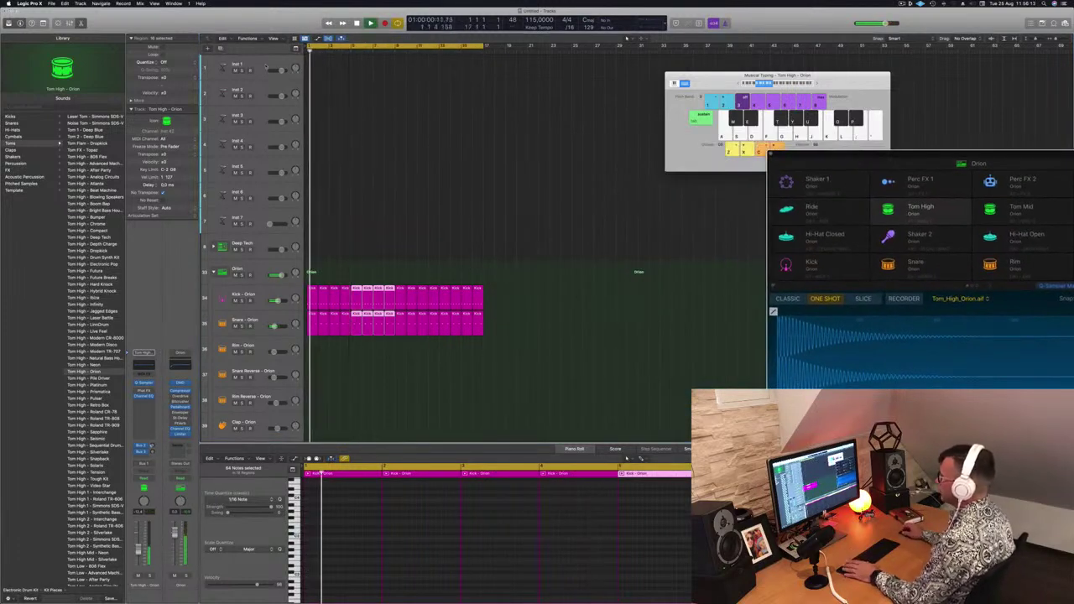
Load a stereo Retro Synth as the instrument on the Inst 1 track.
click(266, 67)
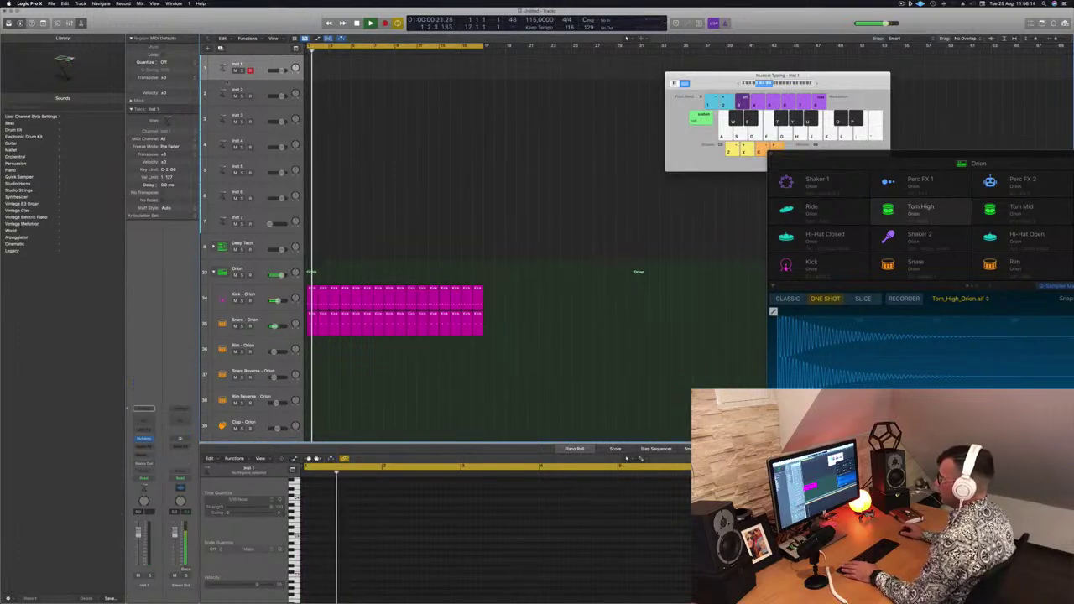
click(143, 438)
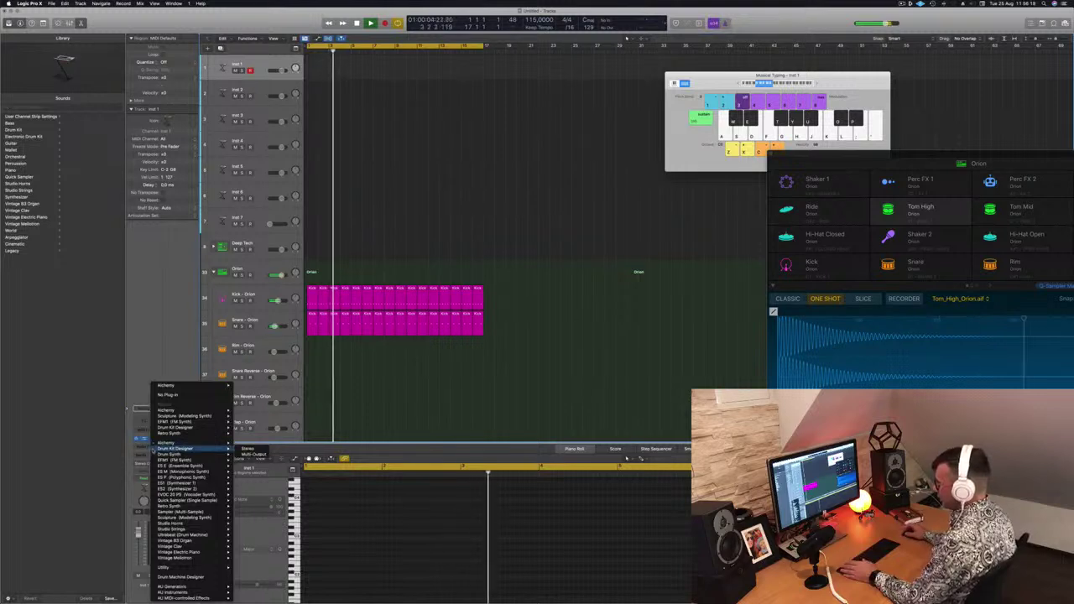
mouse_move(180, 541)
mouse_move(178, 484)
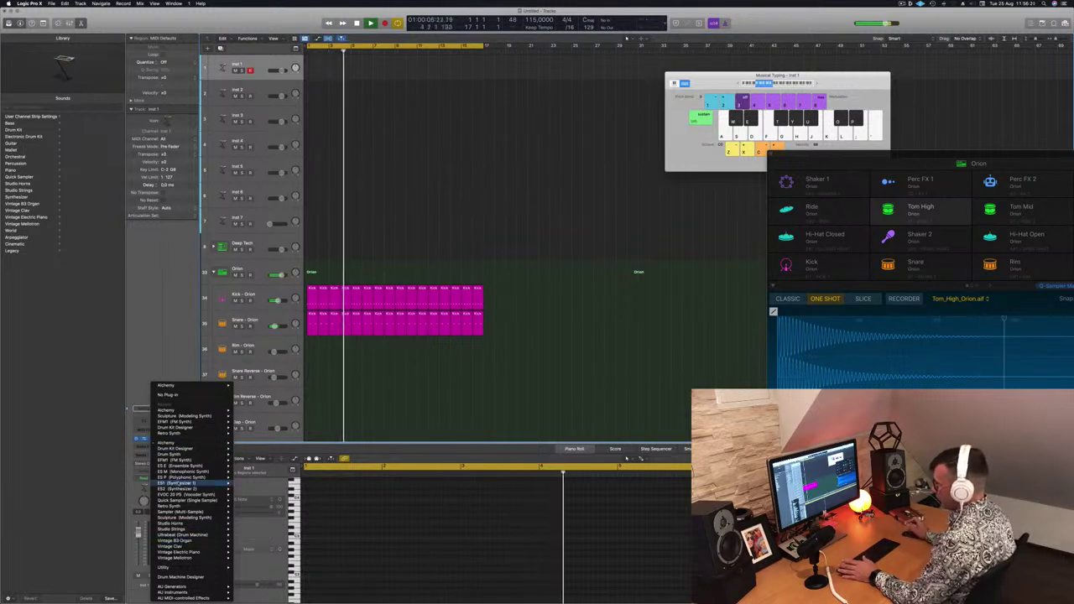
mouse_move(193, 507)
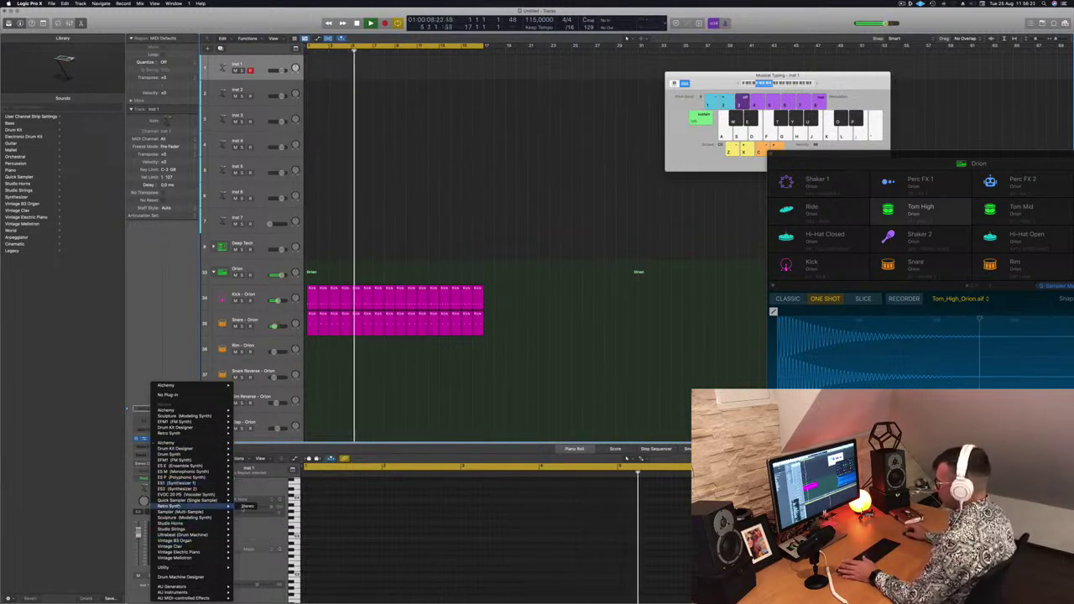
click(246, 507)
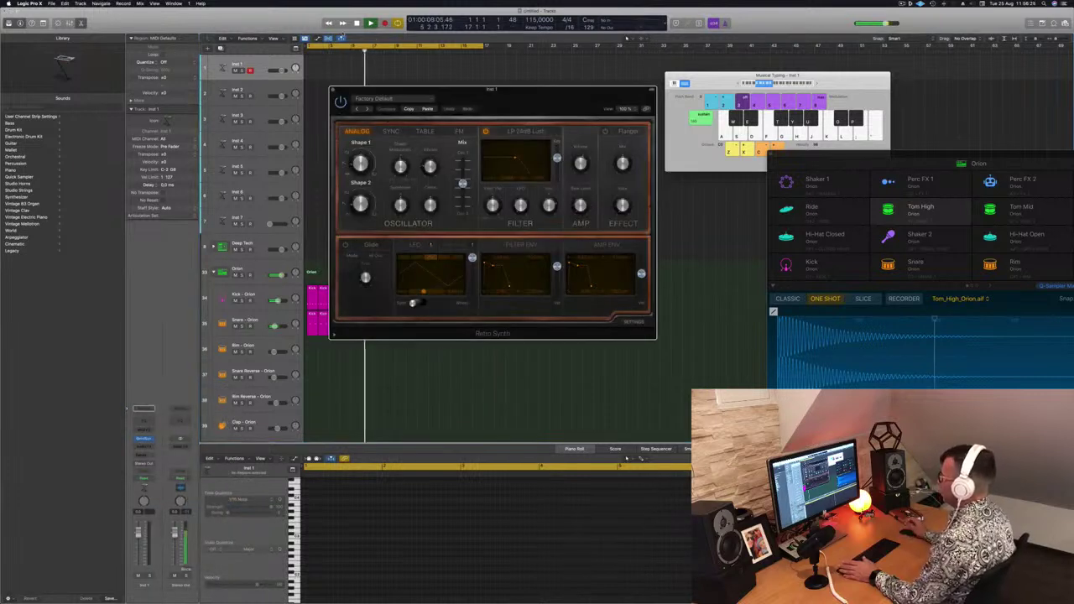
Load the Antimatter Synth preset from 01 Synth Leads into Retro Synth.
drag(423, 99, 408, 99)
click(408, 99)
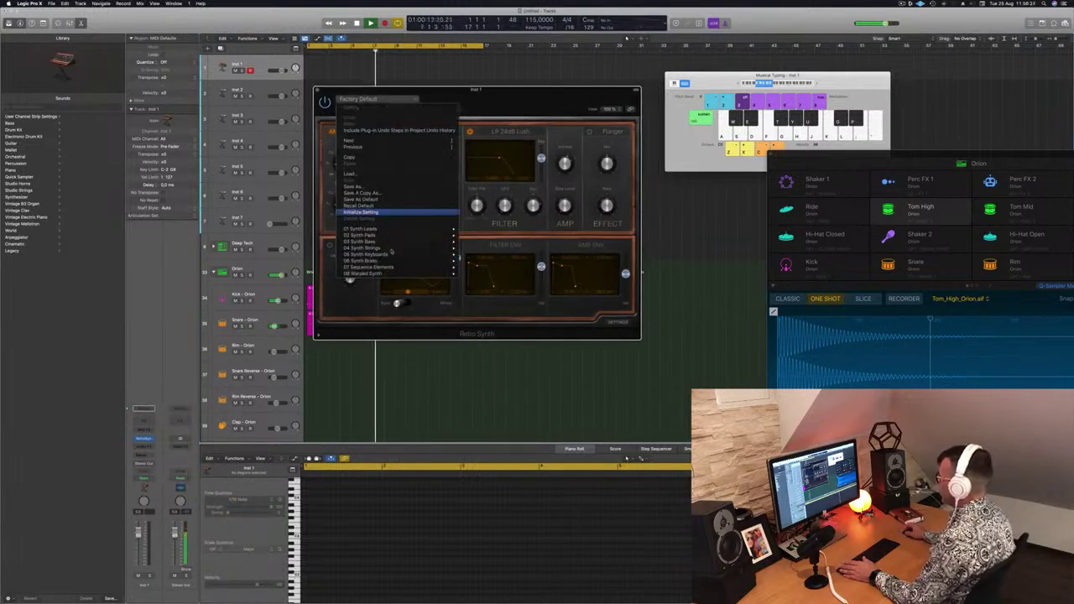
mouse_move(403, 231)
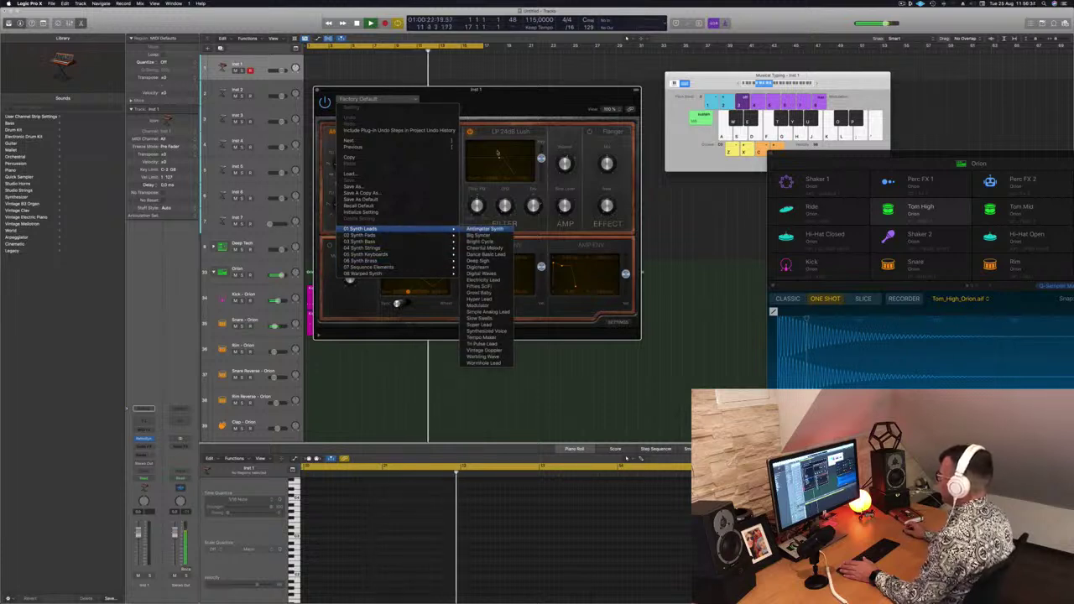
click(485, 229)
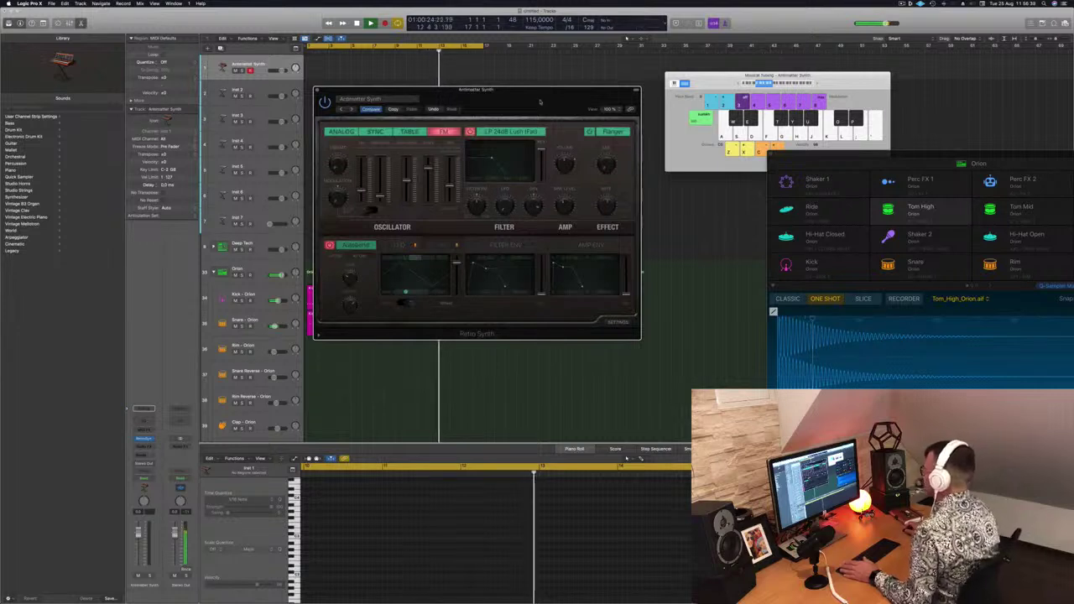
Lower the Antimatter Synth track's volume slightly and audition the sound with a few notes over the beat.
drag(719, 74, 707, 72)
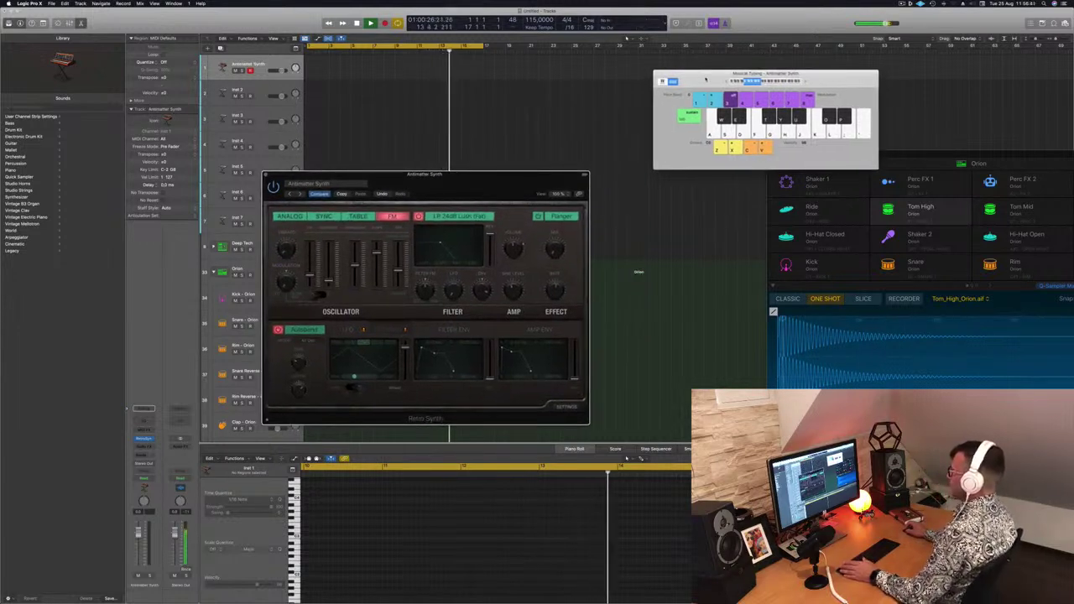
drag(301, 173, 504, 189)
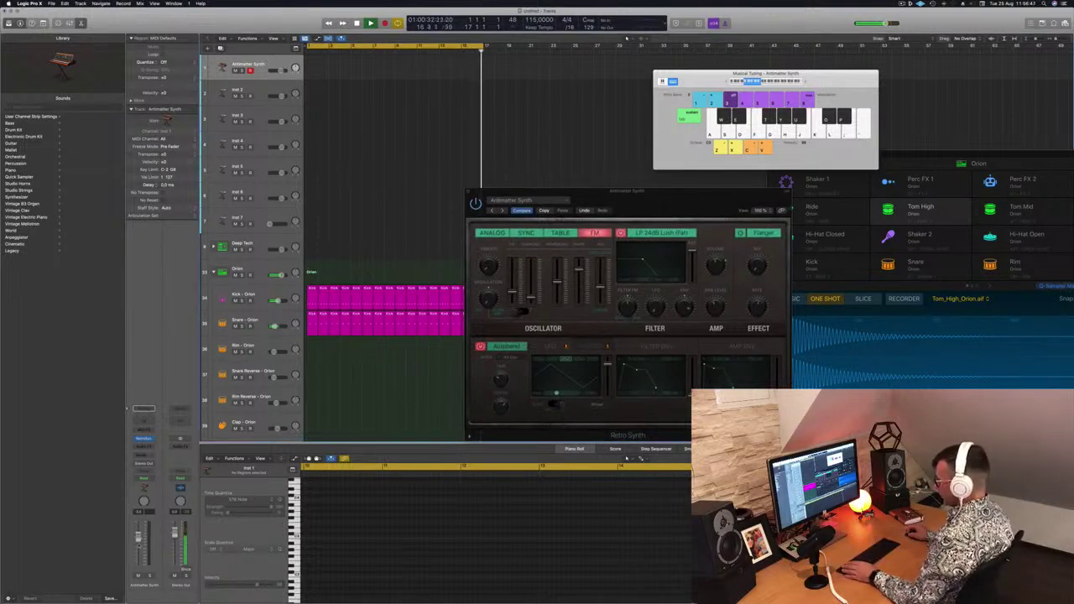
drag(139, 539, 138, 542)
key(a)
key(s)
key(d)
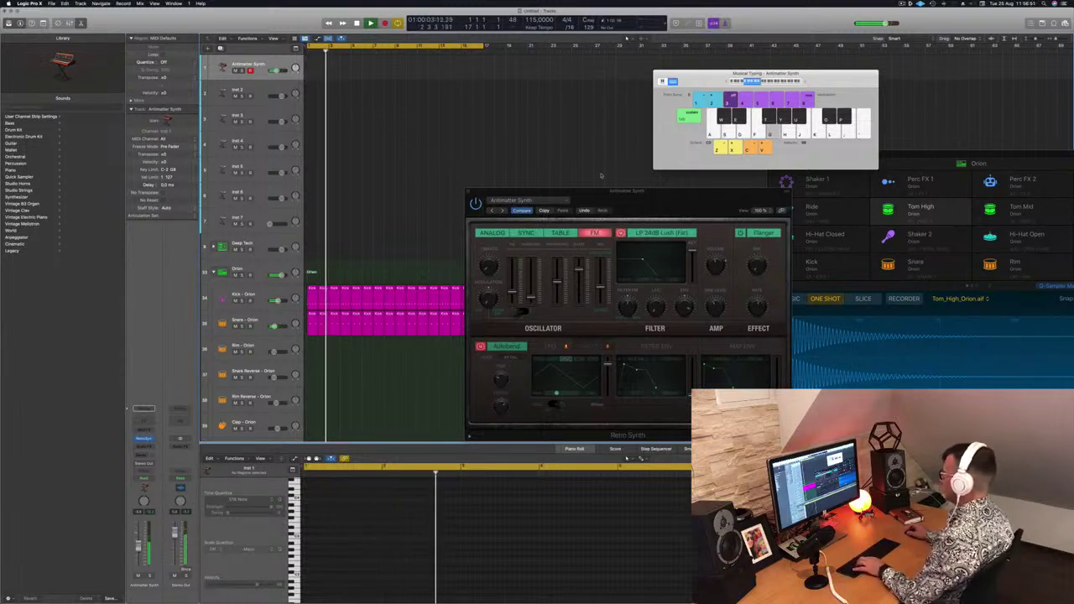
drag(662, 210, 526, 125)
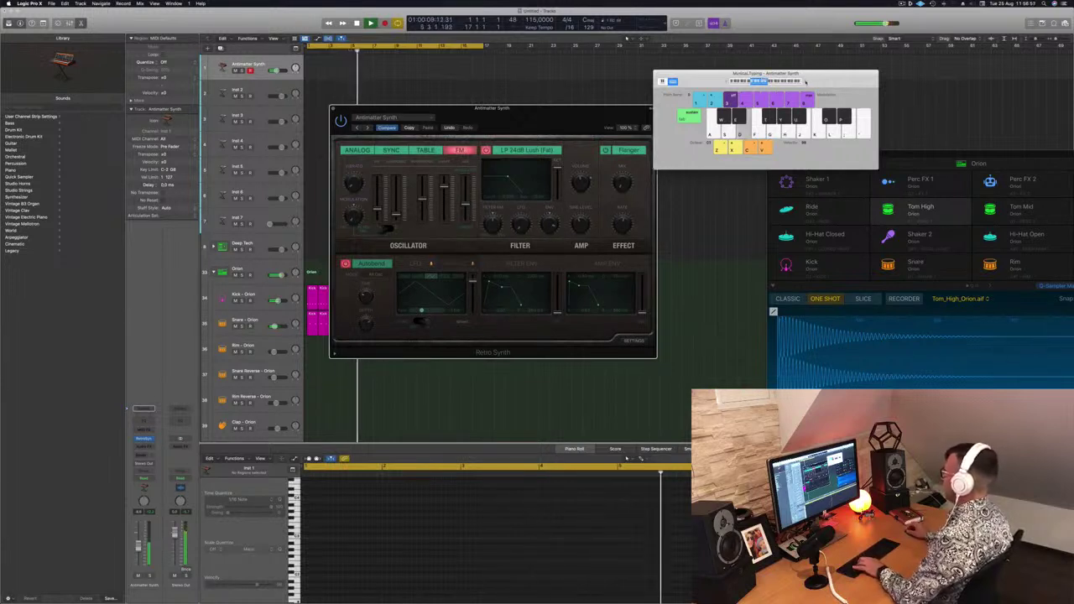
drag(564, 113, 646, 105)
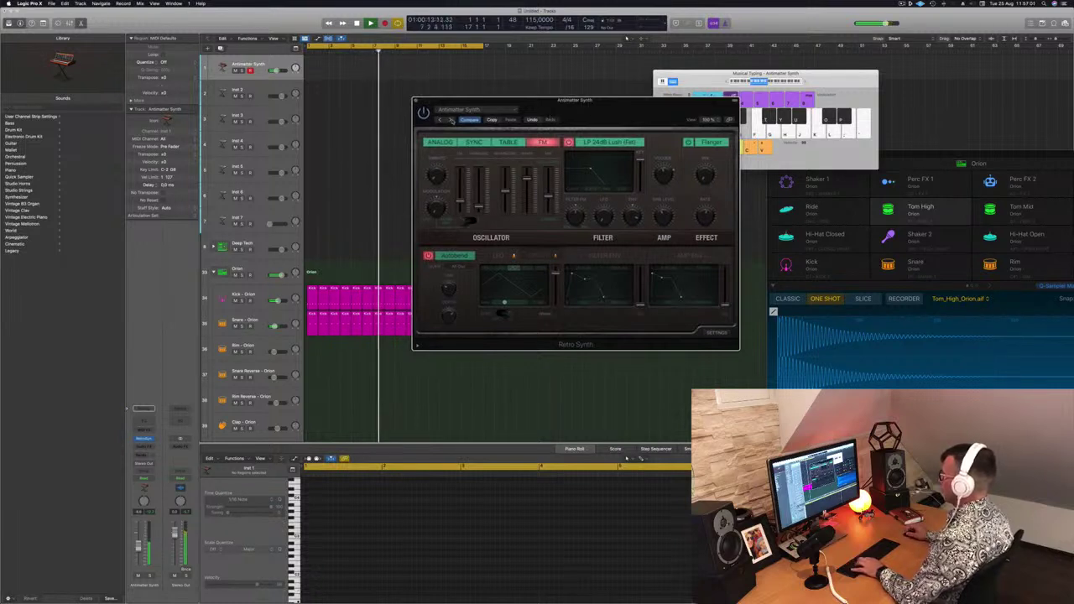
Switch Retro Synth to the Big Syncer preset and audition it with the Musical Typing range raised one octave.
click(450, 120)
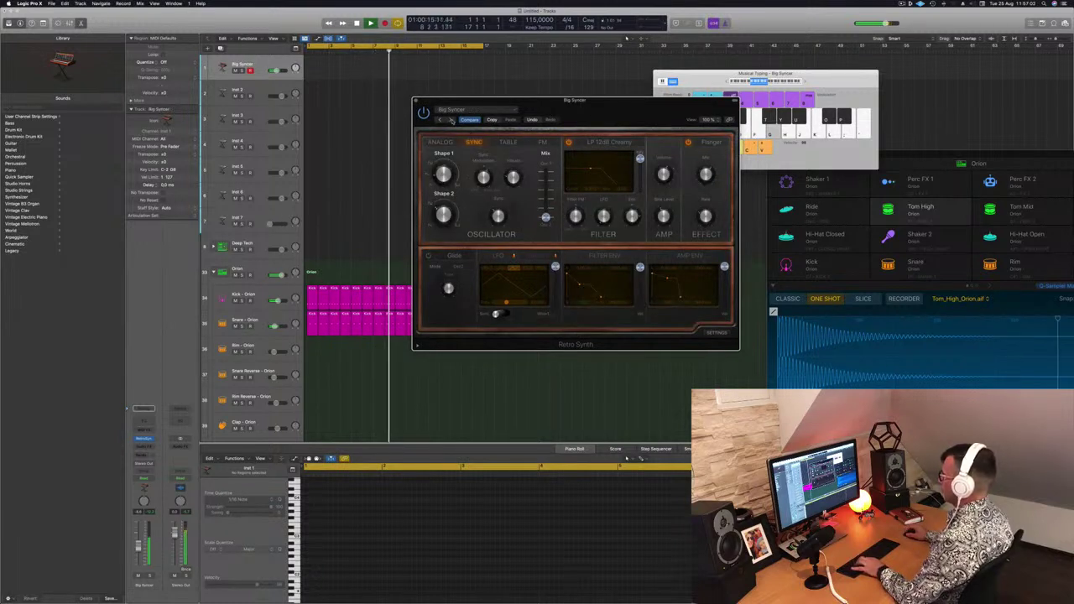
click(805, 82)
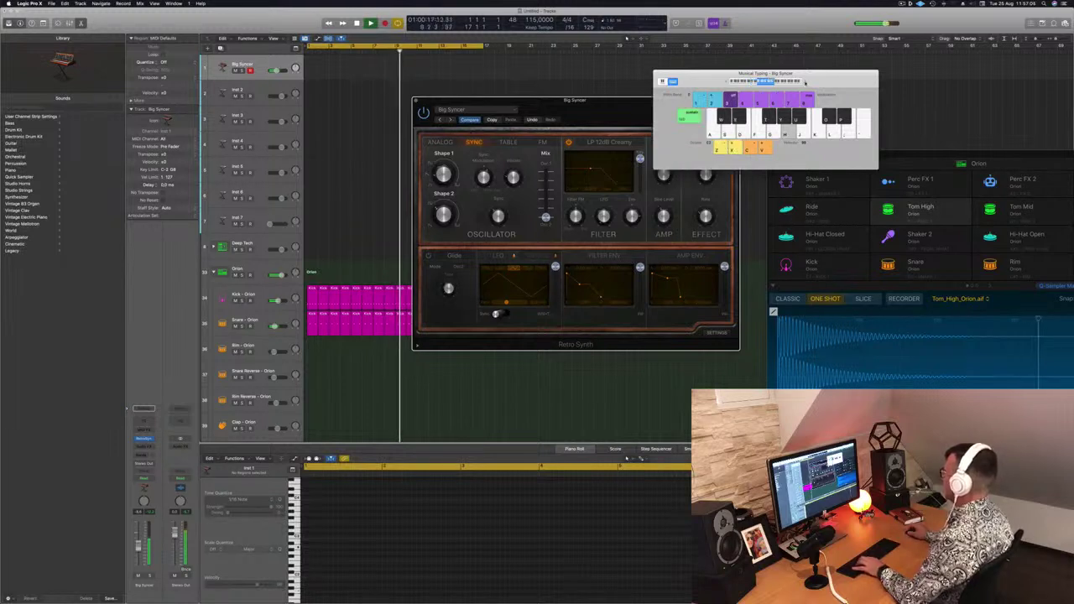
key(d)
key(a)
key(a)
key(d)
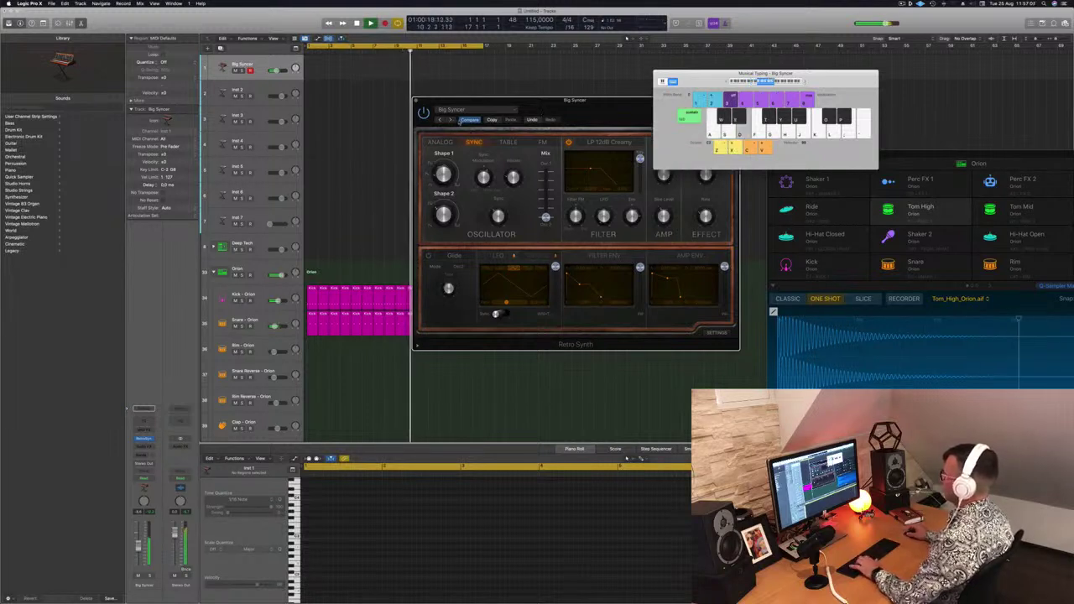
Switch Retro Synth to the Bright Cycle preset and audition it with a few notes.
click(450, 120)
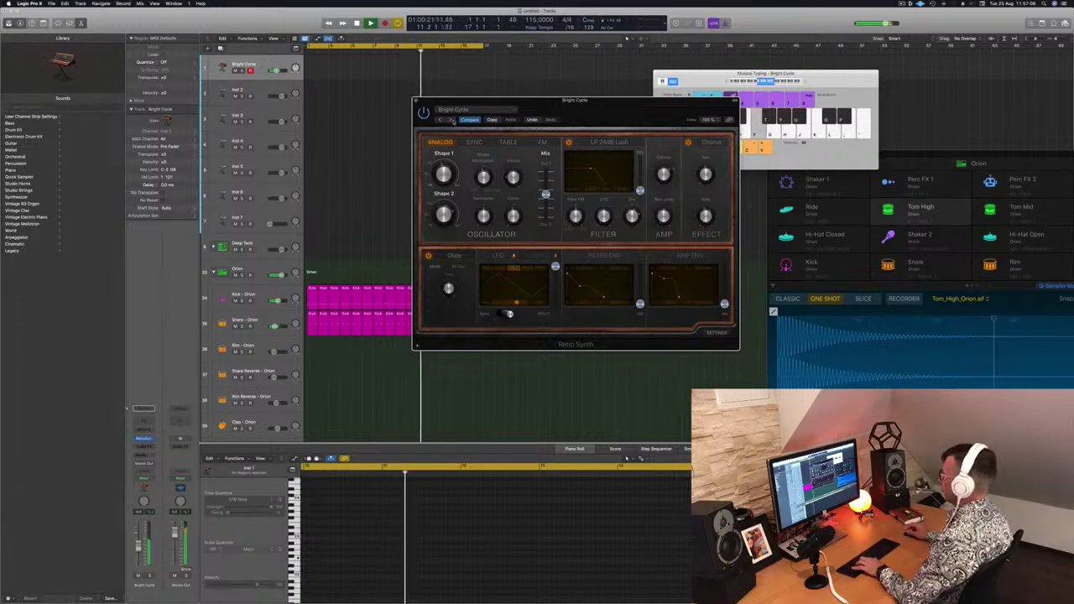
drag(615, 102, 558, 124)
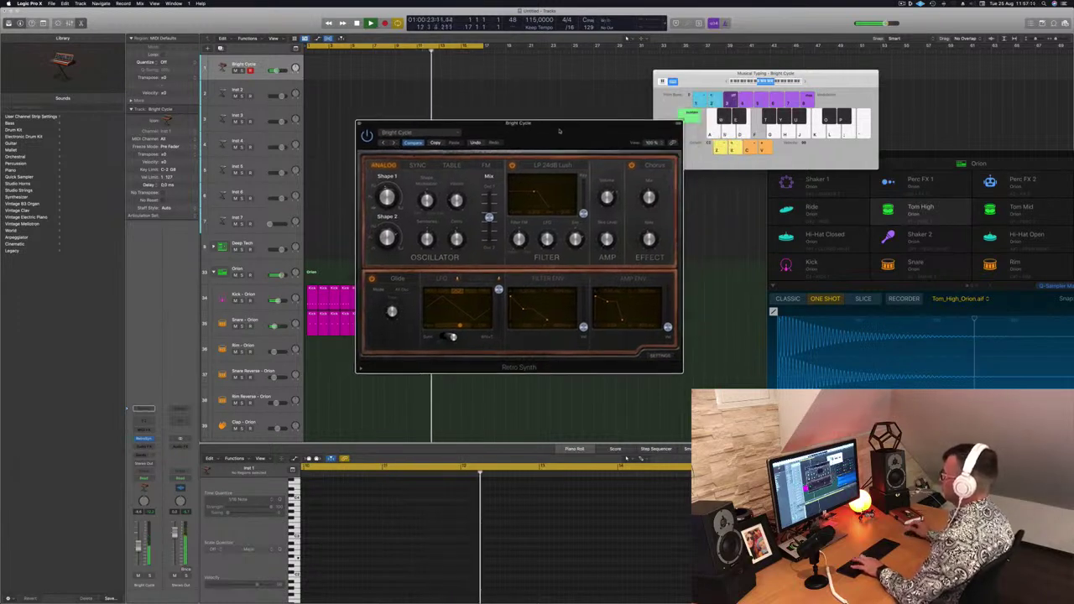
key(d)
key(a)
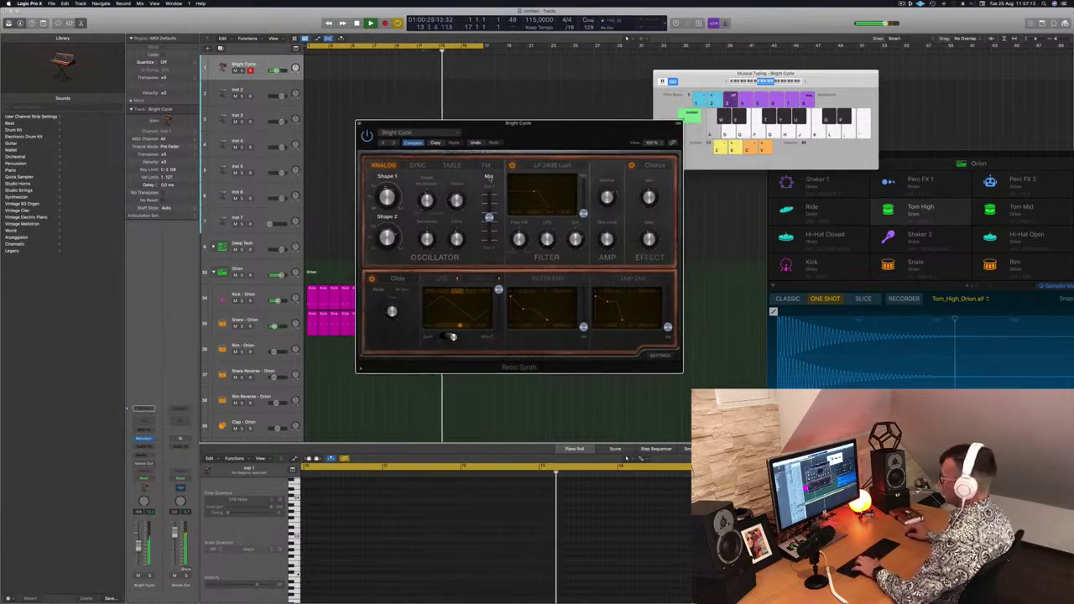
Add a send to Bus 8 on the Bright Cycle track and insert a SilverVerb reverb on its aux channel.
click(144, 409)
mouse_move(164, 464)
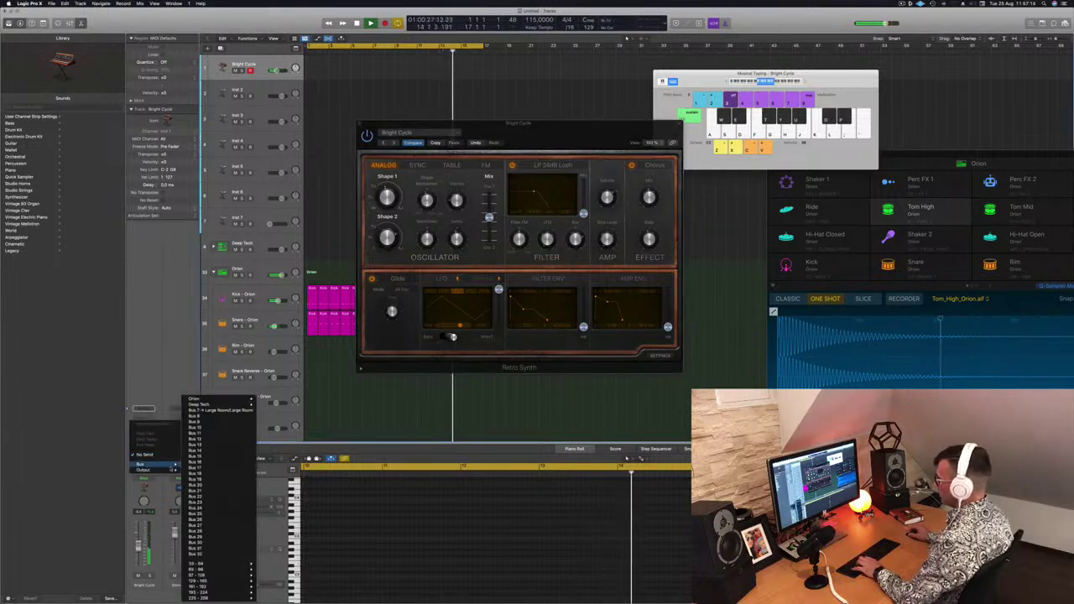
click(201, 417)
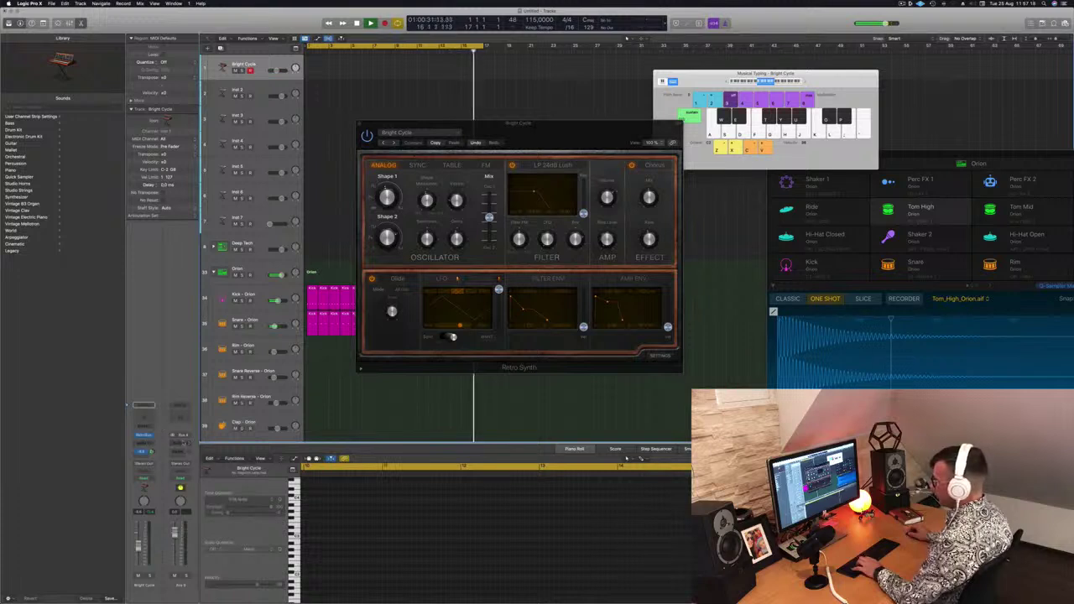
click(180, 443)
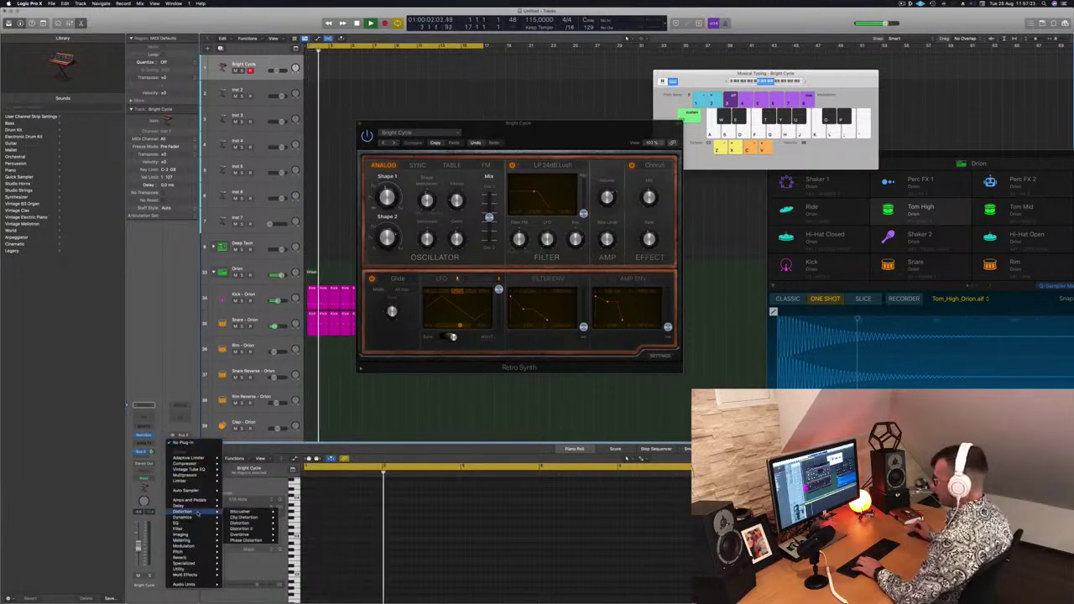
mouse_move(201, 557)
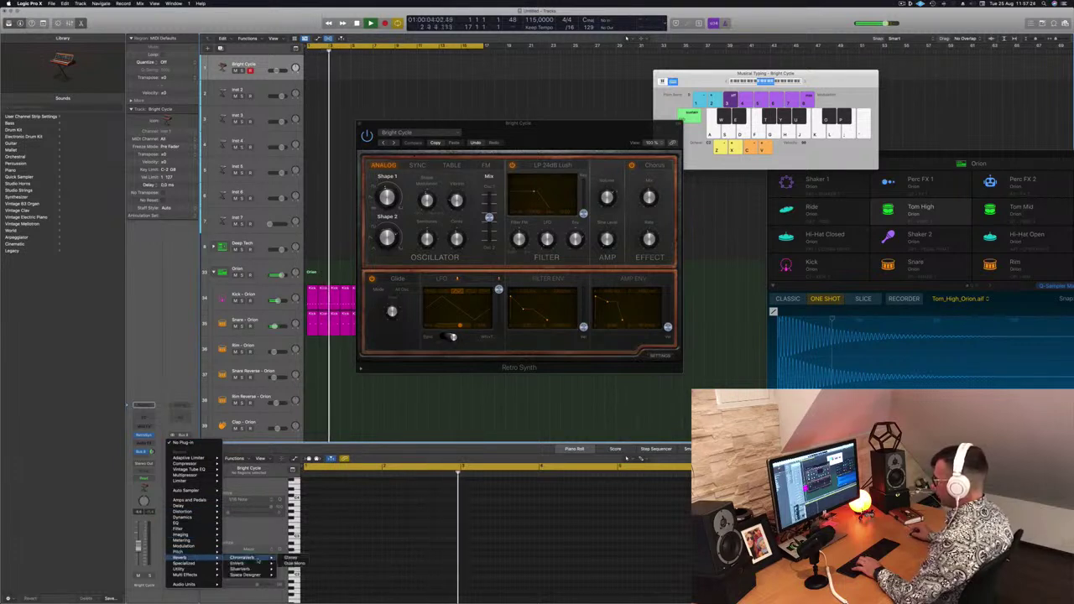
click(291, 568)
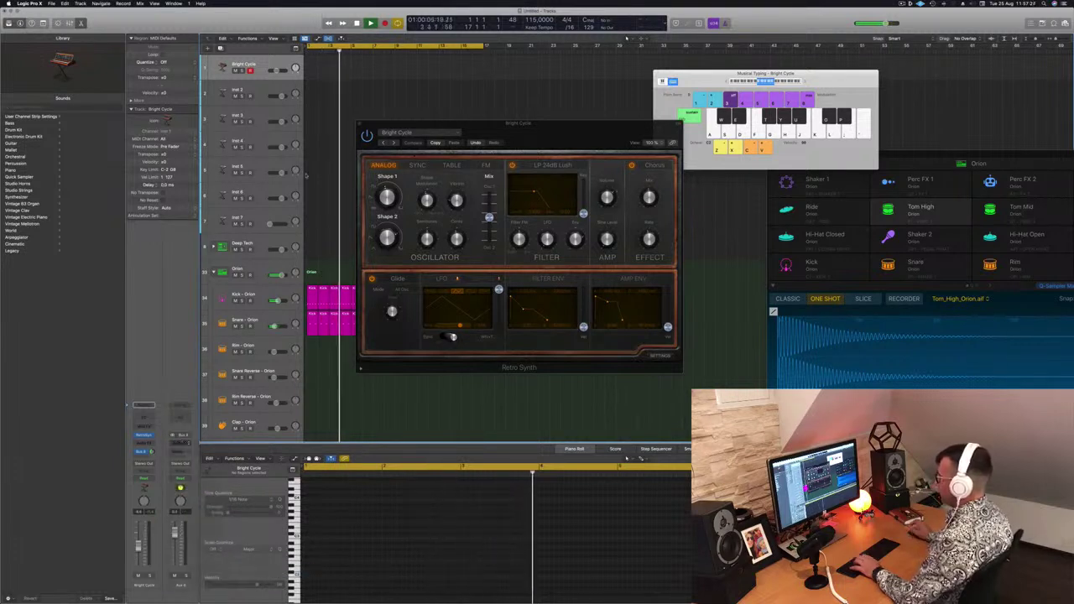
Load the saved SilverVerb preset "grandiose" with 92% reflectivity, size 162 and 100% wet, and close the reverb's window.
drag(550, 92, 460, 82)
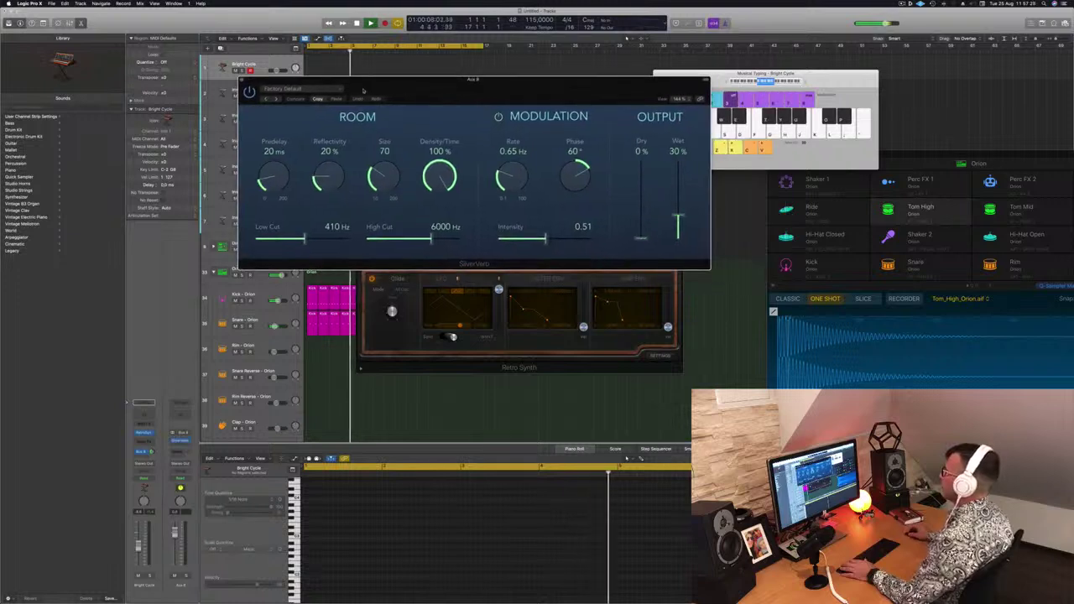
click(312, 89)
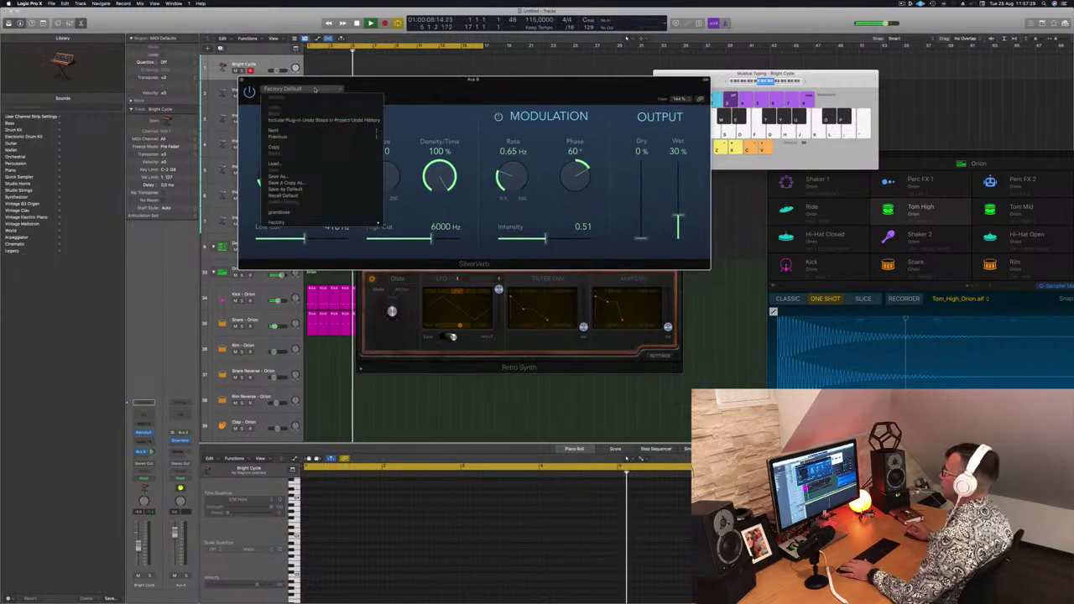
click(316, 214)
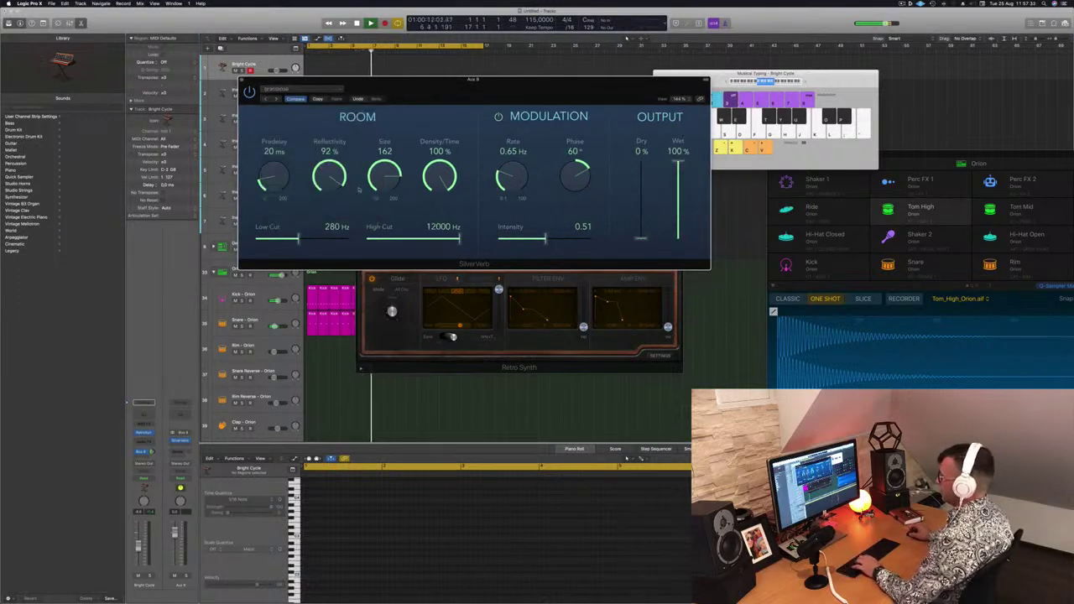
drag(442, 77, 624, 166)
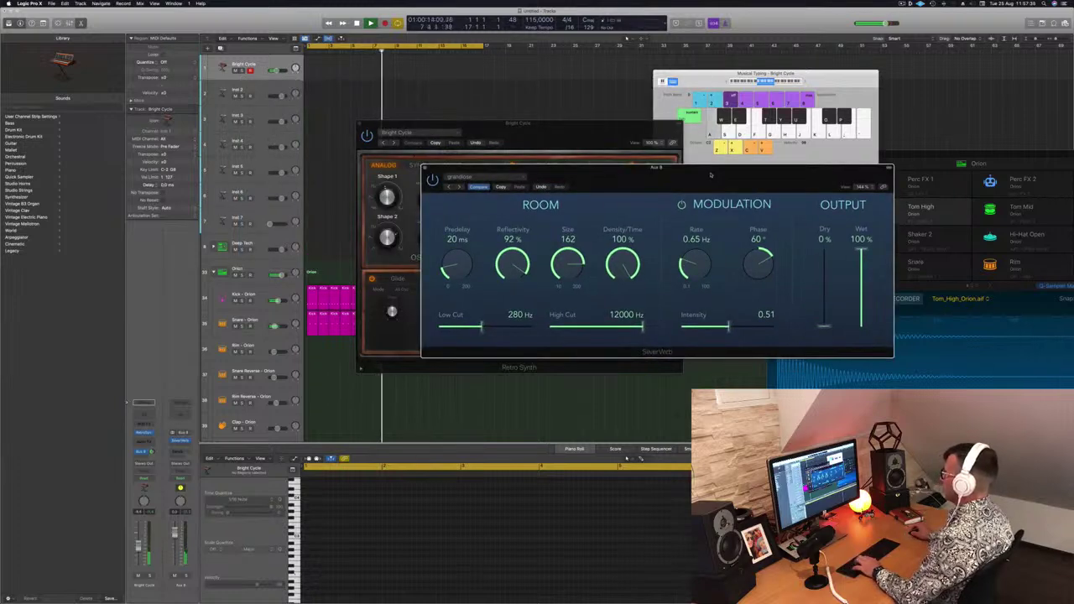
click(425, 167)
Raise the Bright Cycle track's Bus 8 send level and play a note to hear the reverb.
drag(502, 129, 642, 198)
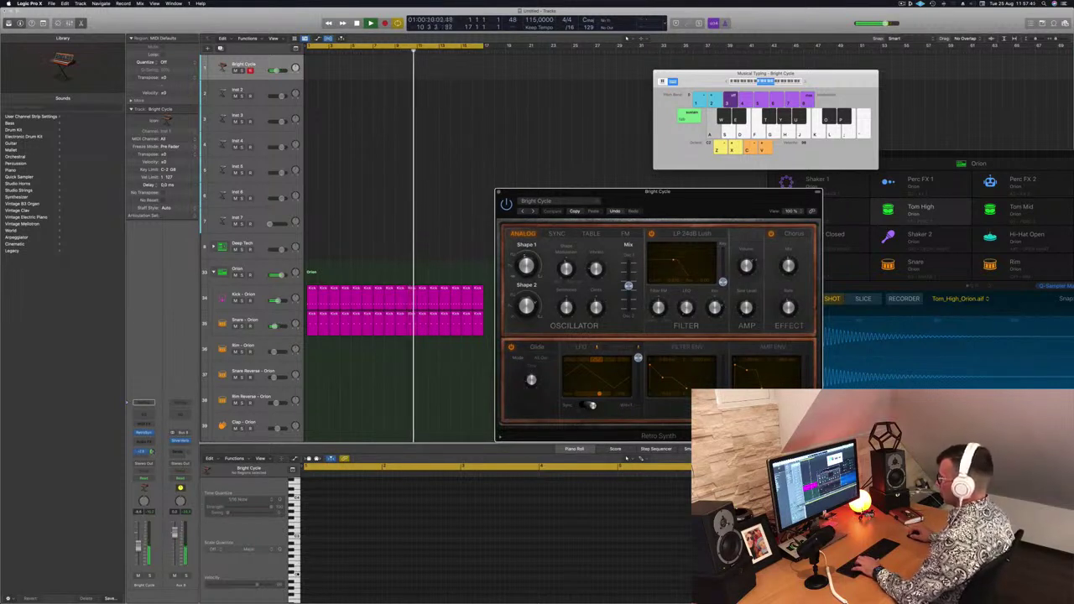
drag(152, 452, 152, 451)
key(d)
Try the Sync, Table and FM oscillator modes on Bright Cycle and return to Analog.
drag(555, 222, 450, 192)
click(454, 207)
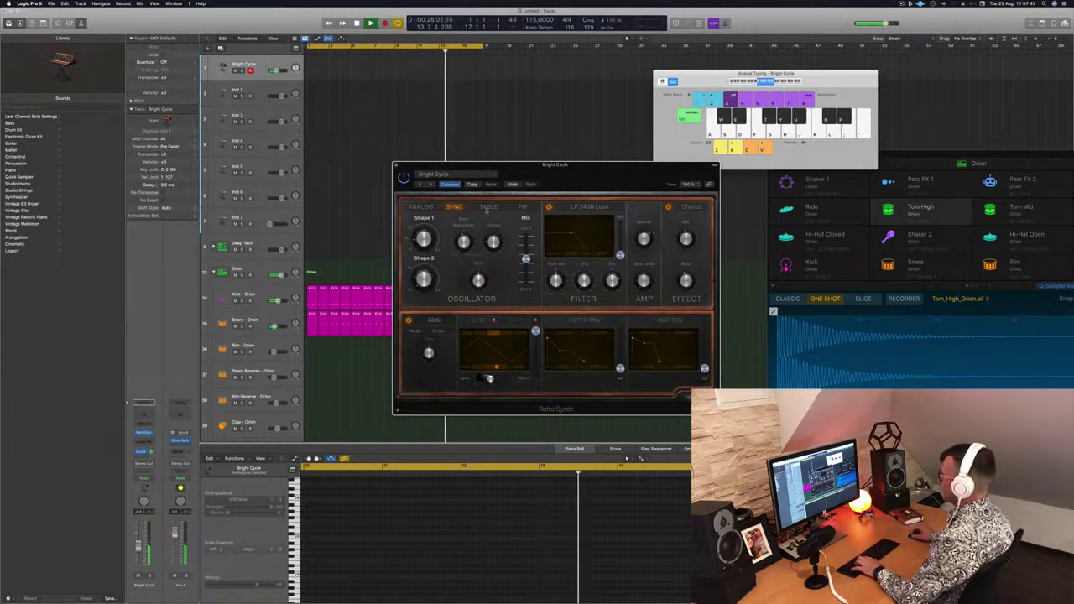
click(486, 207)
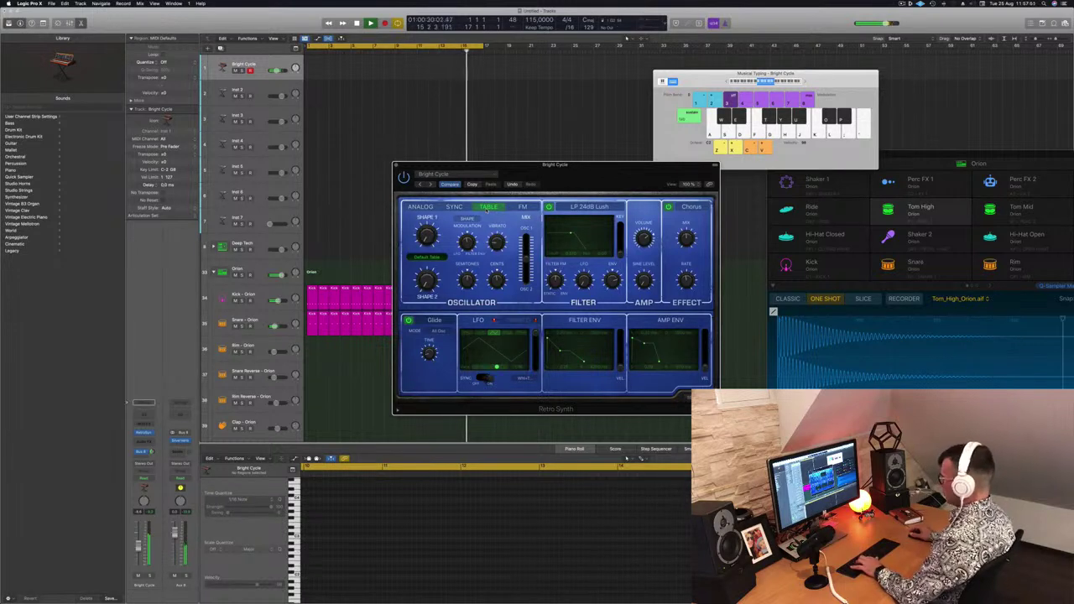
click(523, 207)
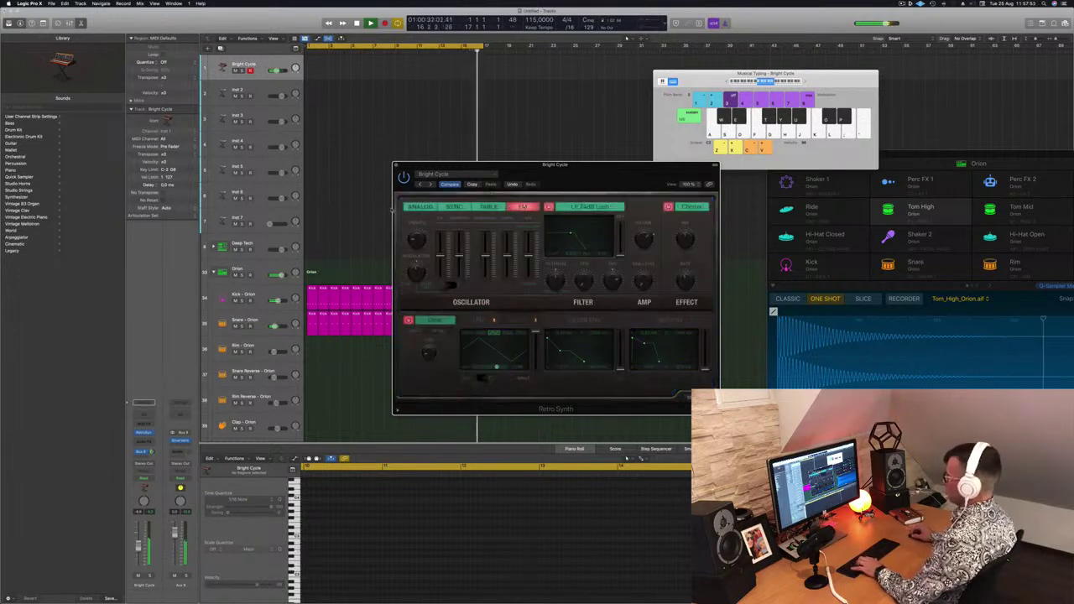
click(415, 209)
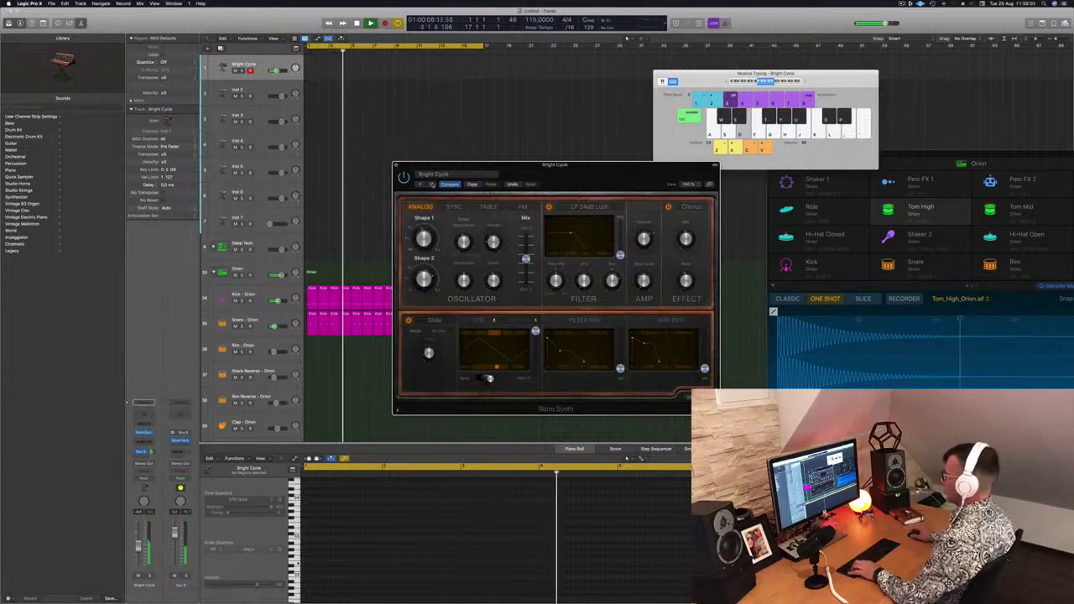
Switch Retro Synth to the Cheerful Melody preset.
drag(603, 172, 580, 111)
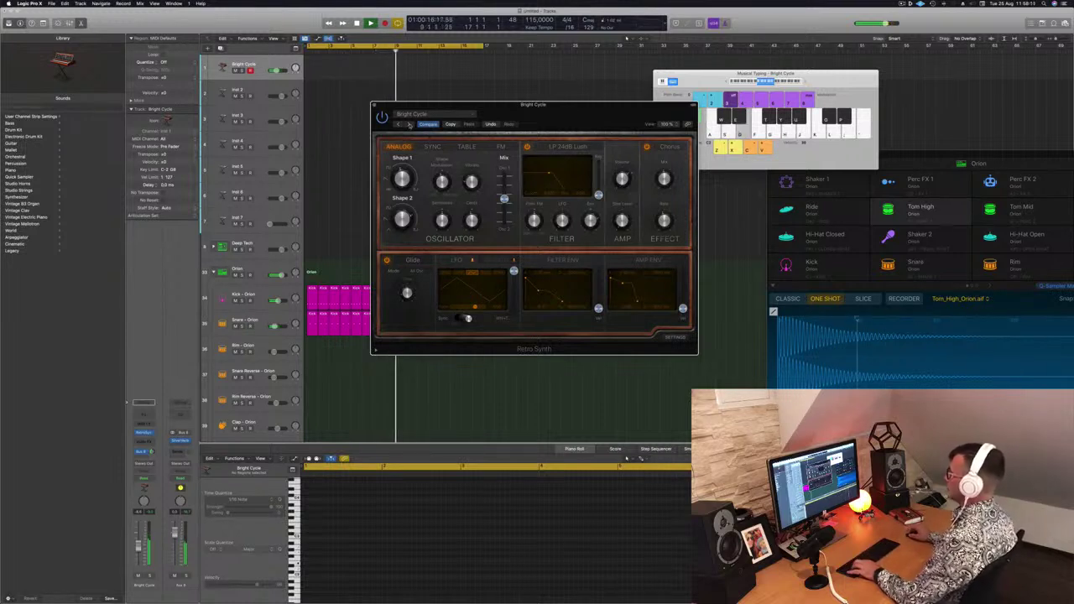
click(409, 124)
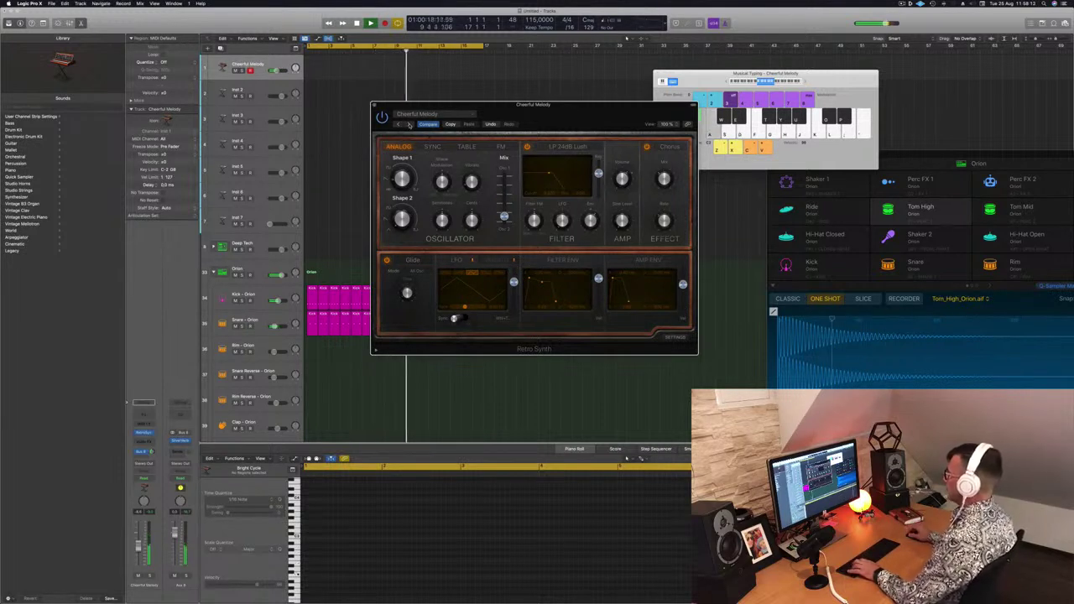
Audition the Retro Synth lead presets after Cheerful Melody, including Dance Basic Lead, Digicream and Hyper Lead, and settle on Super Lead.
click(408, 124)
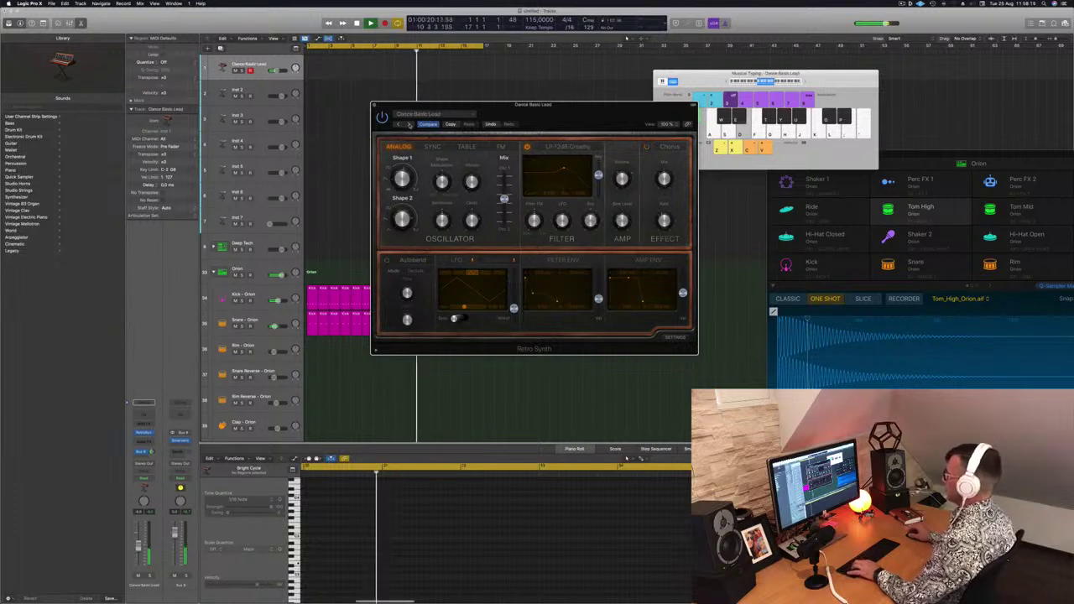
click(408, 124)
click(409, 125)
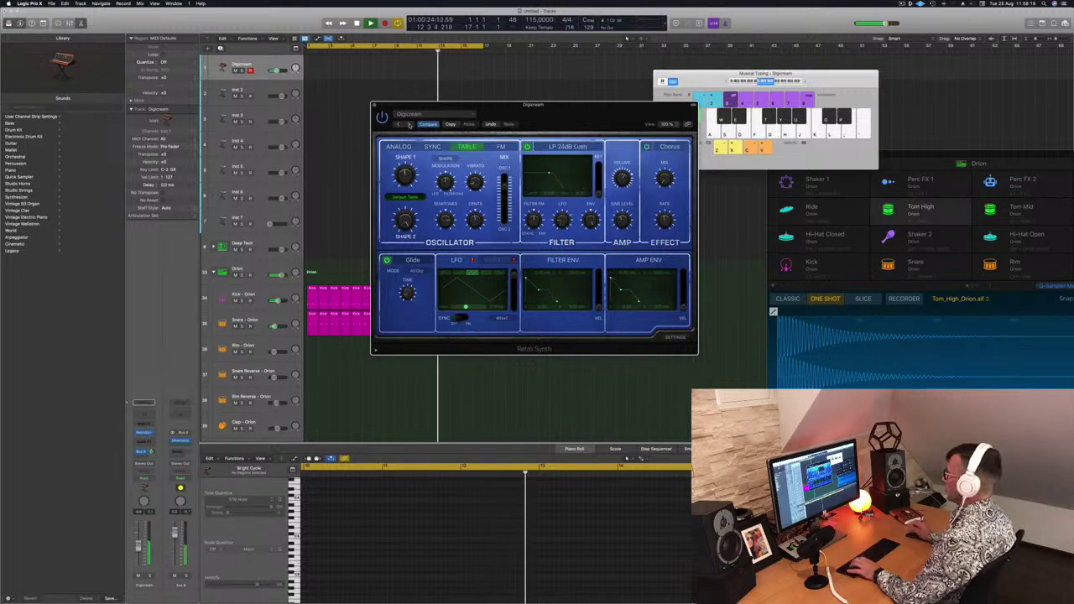
click(409, 124)
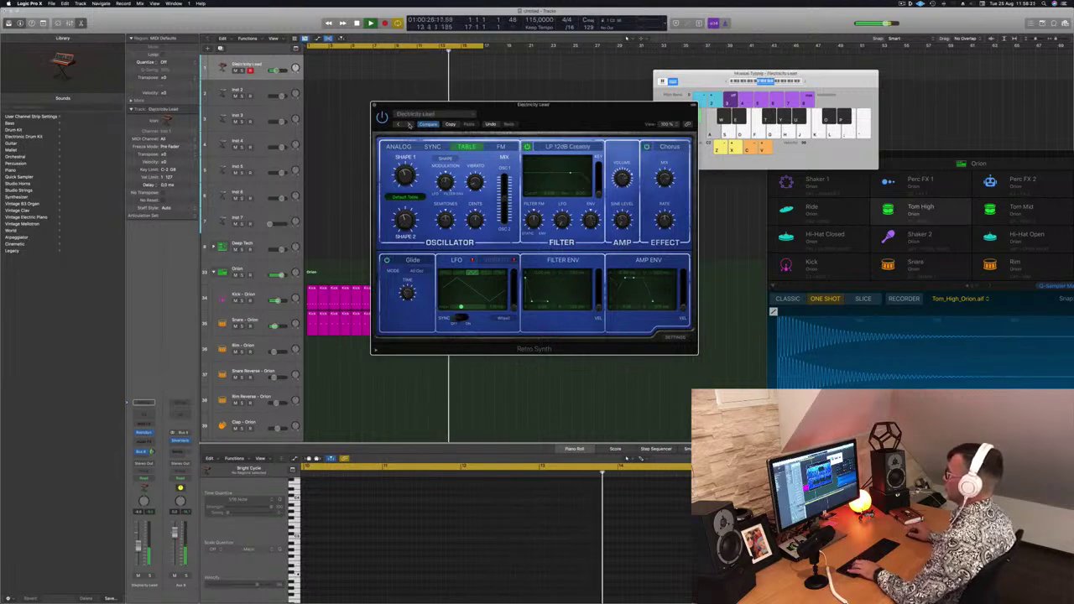
click(408, 124)
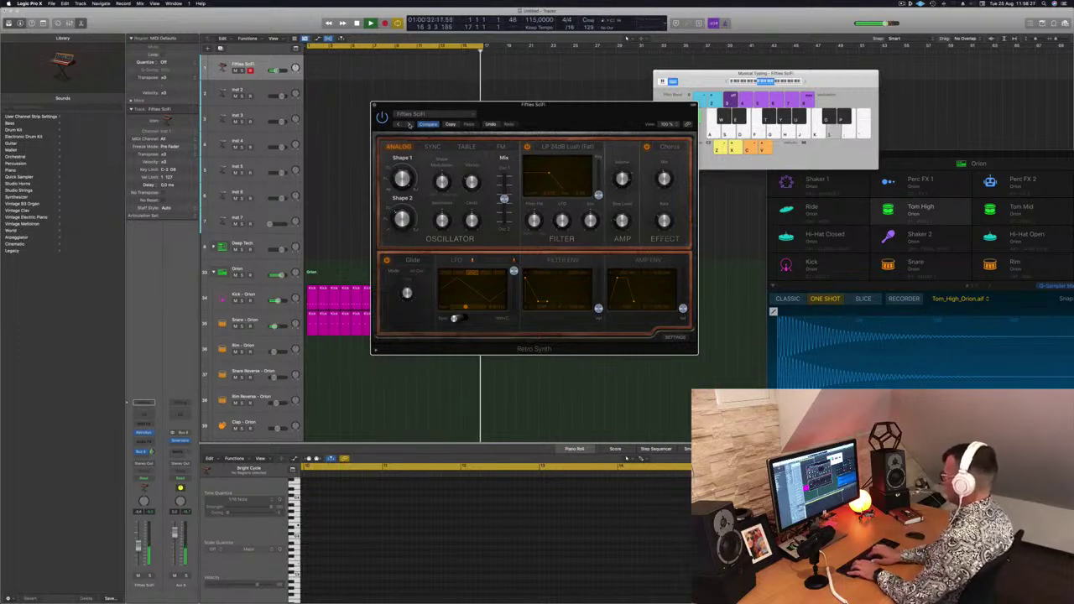
click(409, 124)
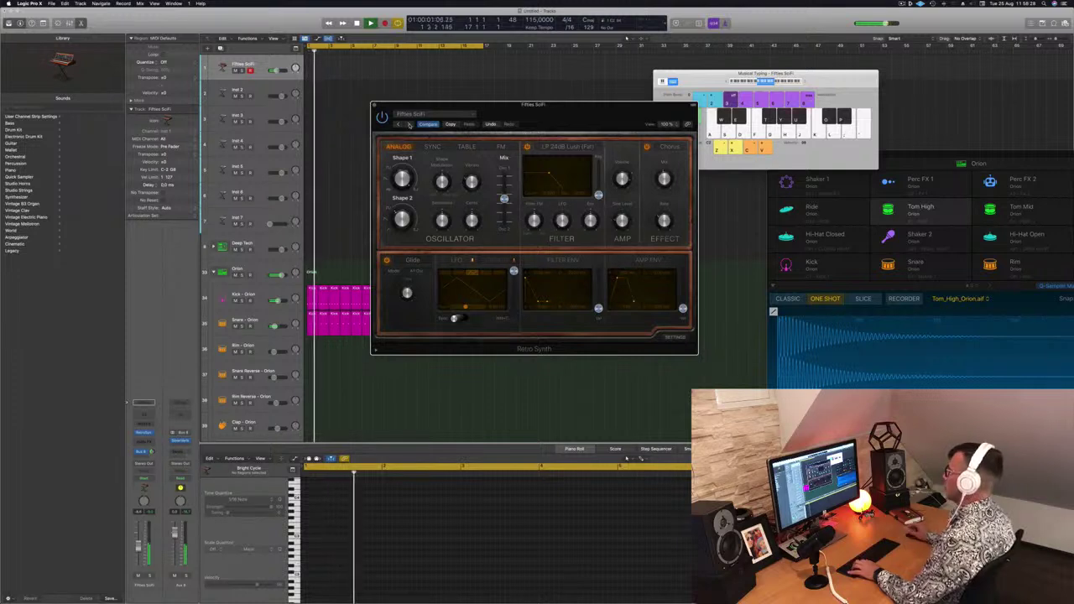
click(408, 124)
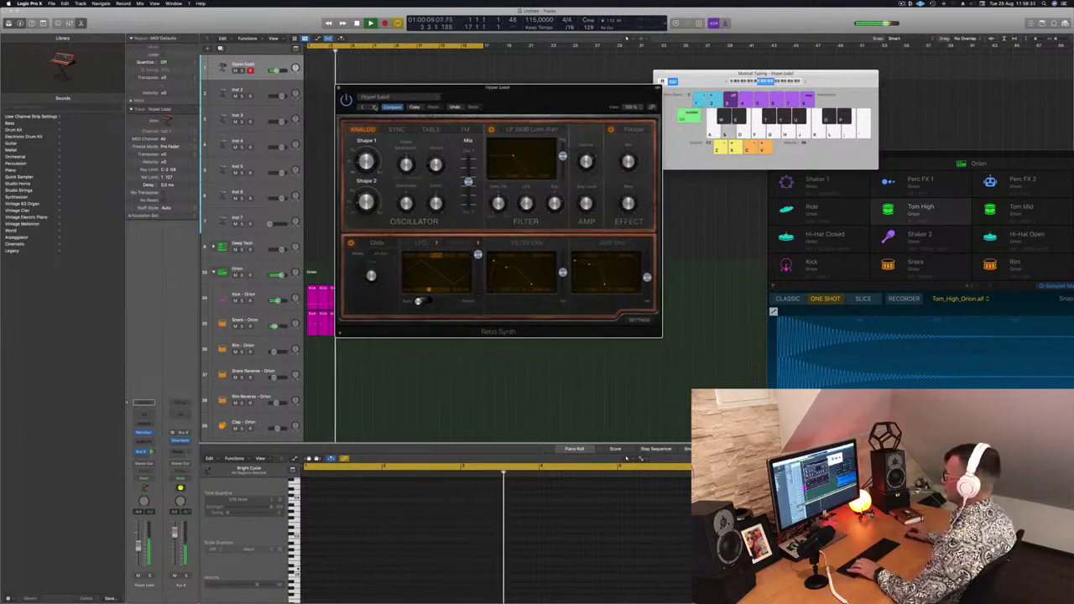
click(375, 107)
click(374, 107)
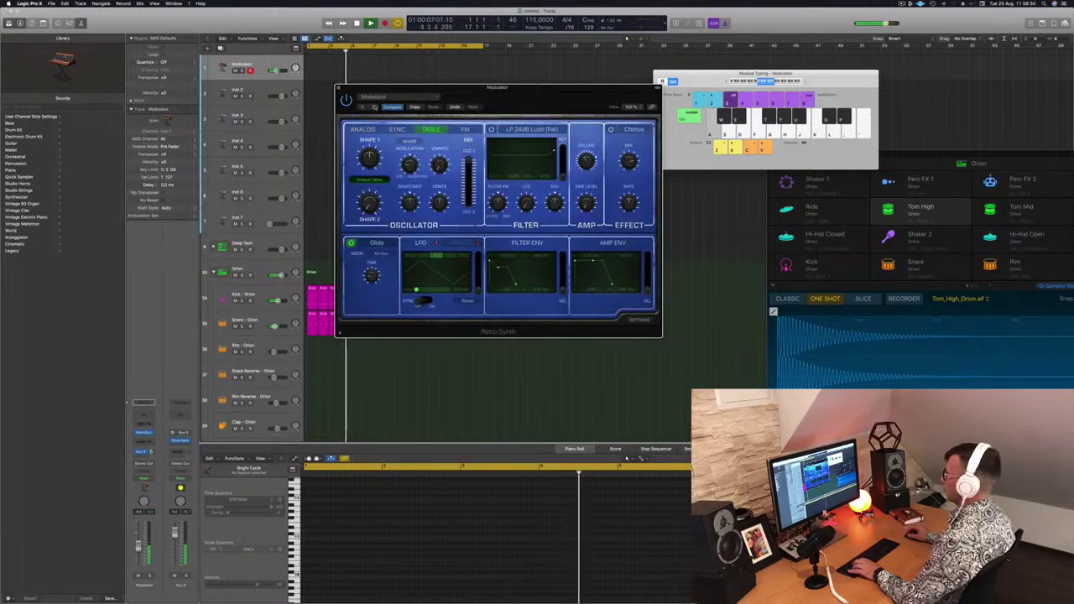
click(374, 106)
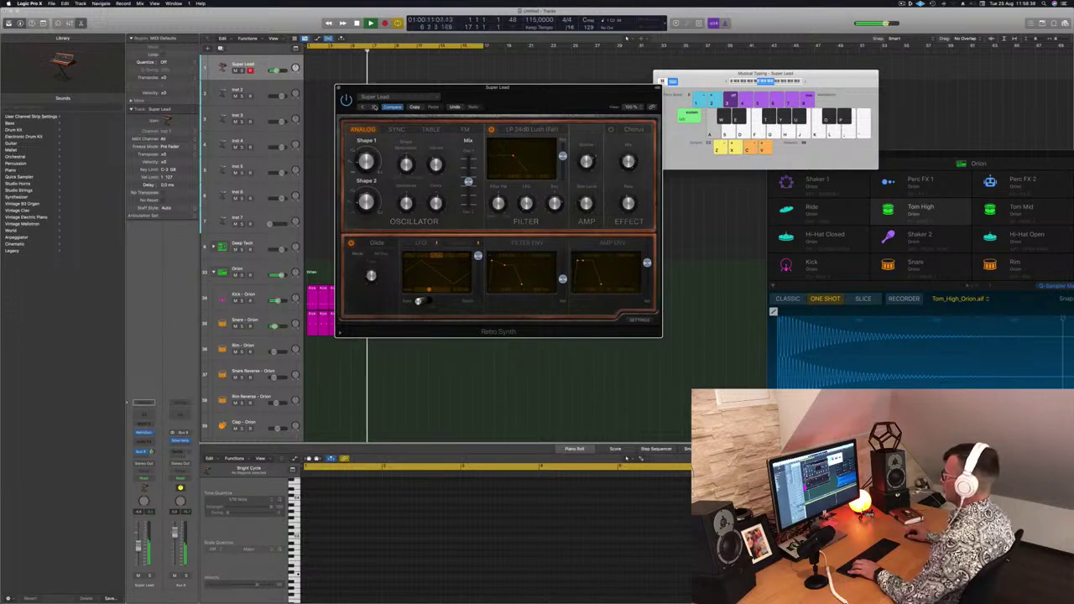
Record a four-bar Super Lead melody over the beat and move its region to start at bar 1.
drag(529, 102, 611, 104)
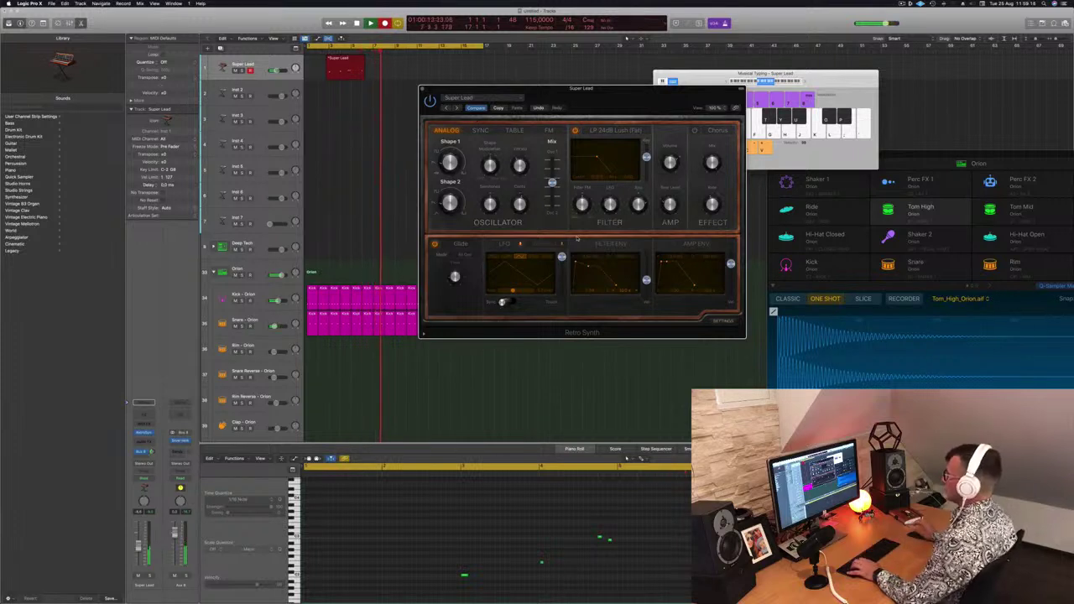
key(space)
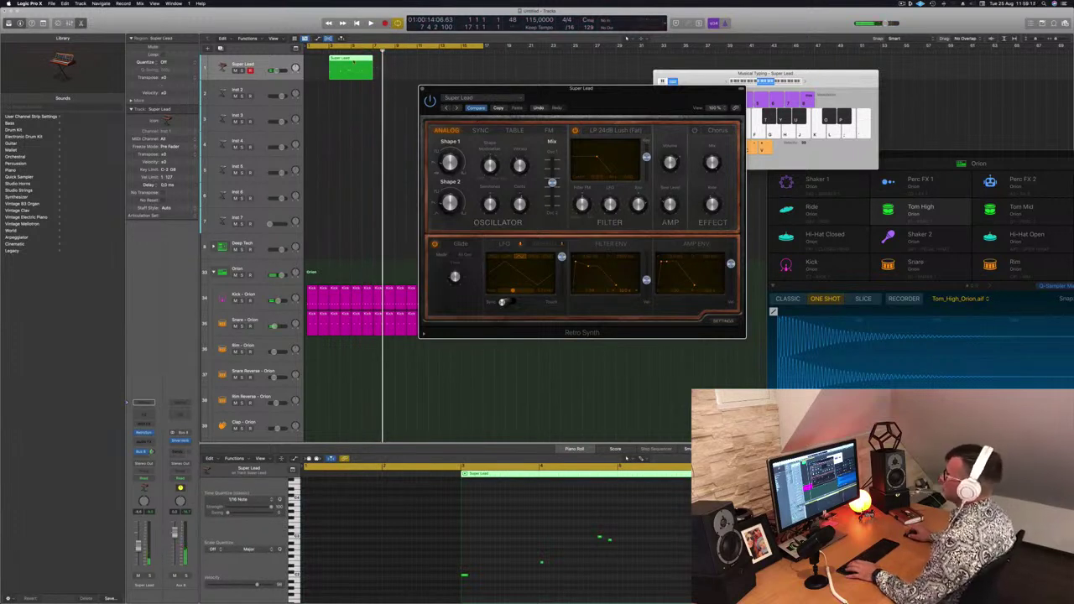
drag(353, 63, 331, 64)
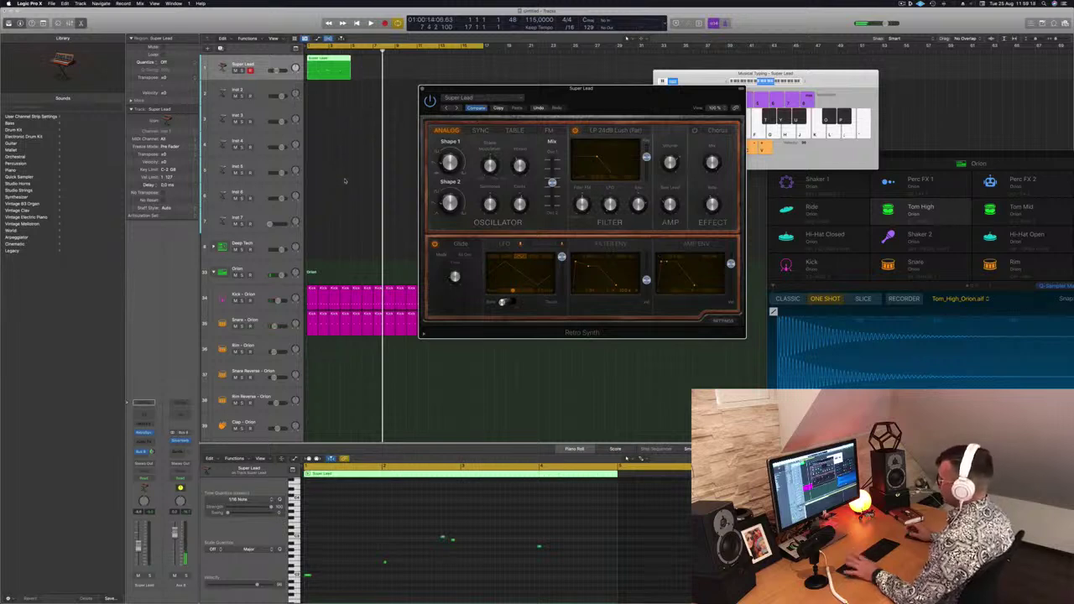
Play the recorded melody from the beginning and slightly shorten the decay of Retro Synth's filter envelope.
key(Return)
key(space)
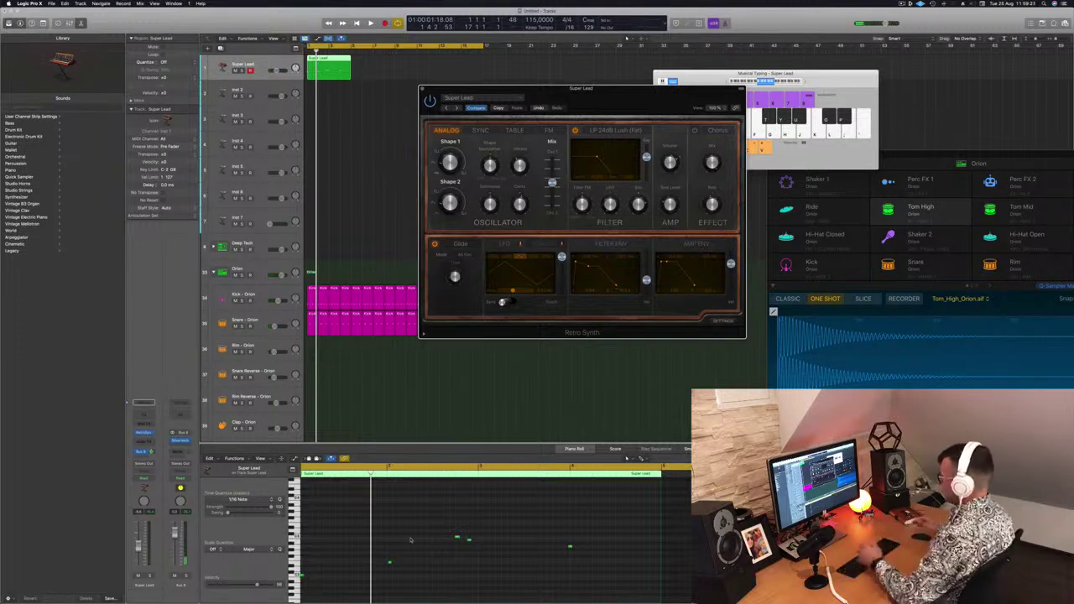
click(400, 555)
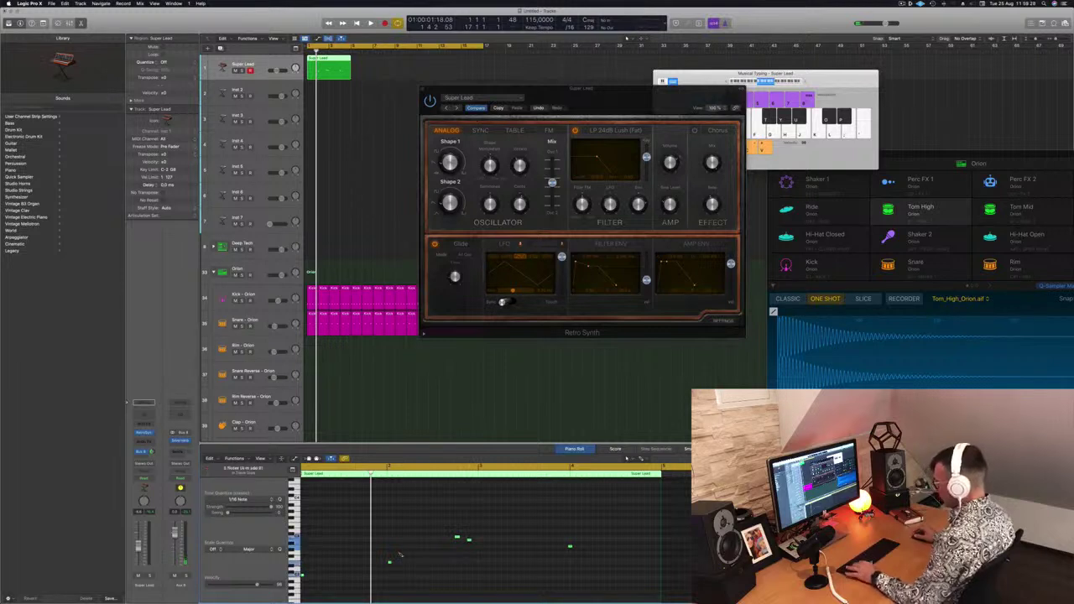
key(space)
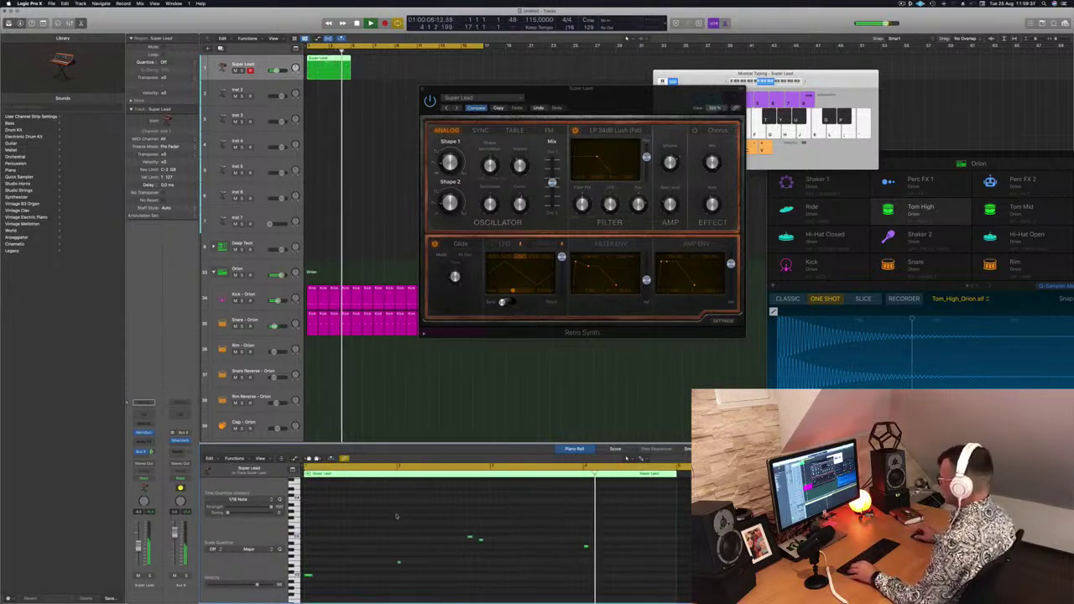
drag(616, 286, 612, 288)
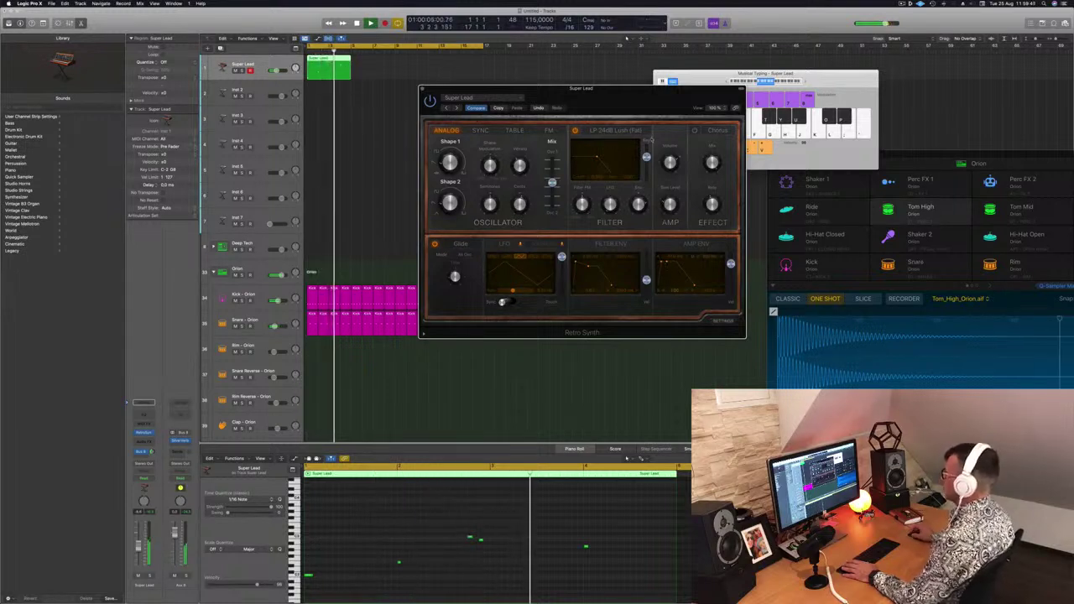
Replay the melody, copy the Super Lead region to fill all 16 bars, and hide the Retro Synth window.
drag(625, 90, 701, 63)
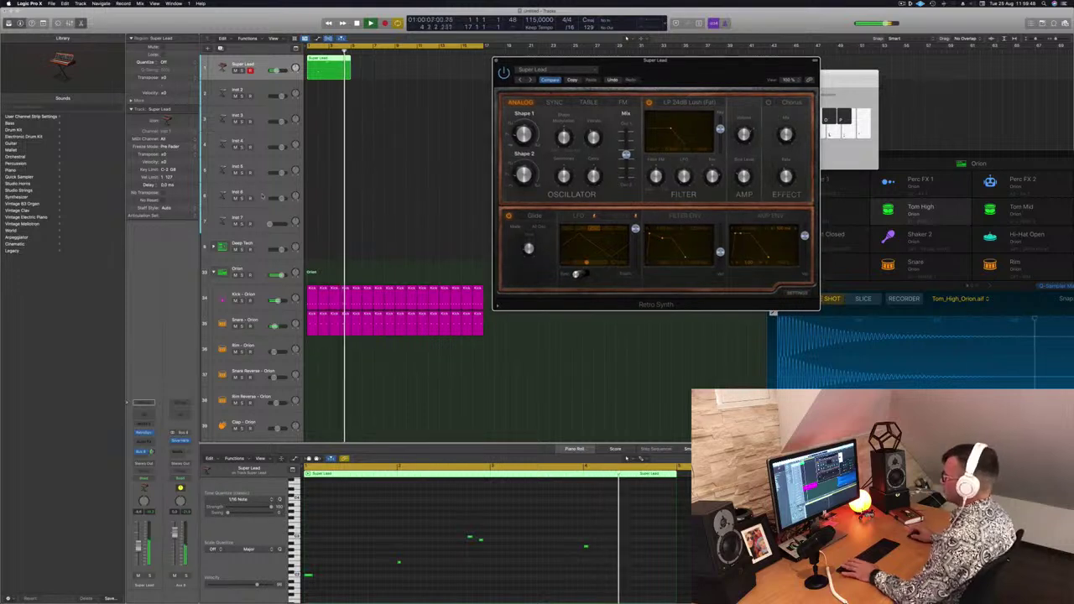
key(Return)
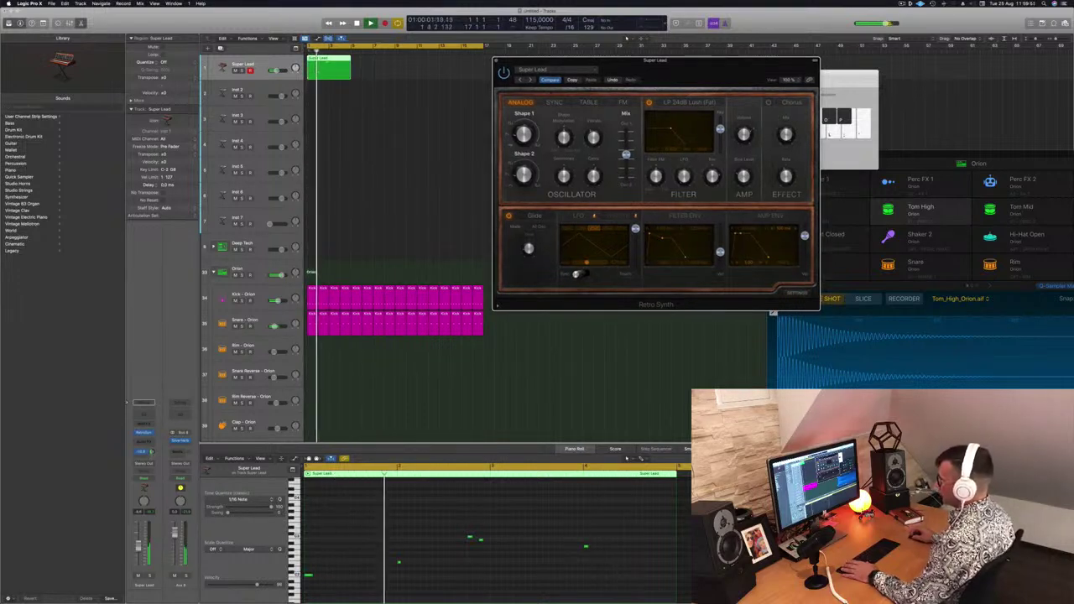
click(626, 457)
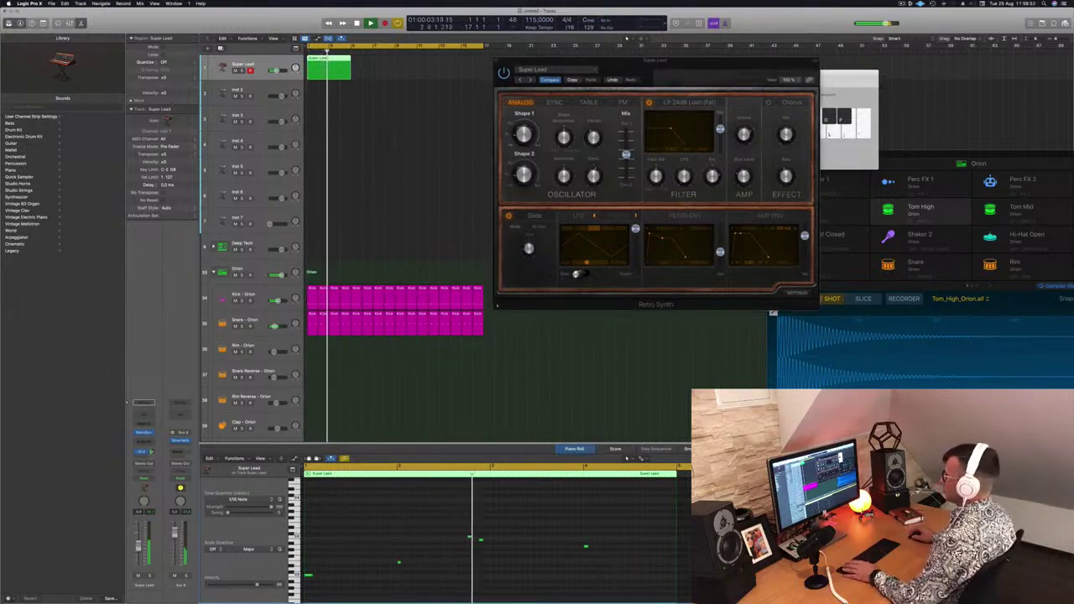
drag(322, 59, 407, 66)
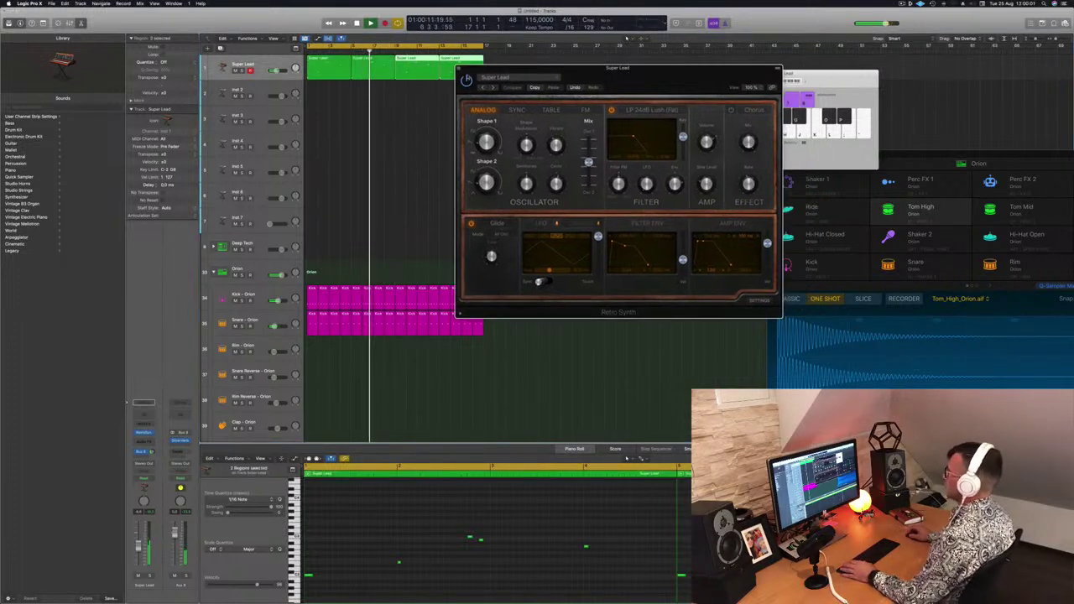
key(v)
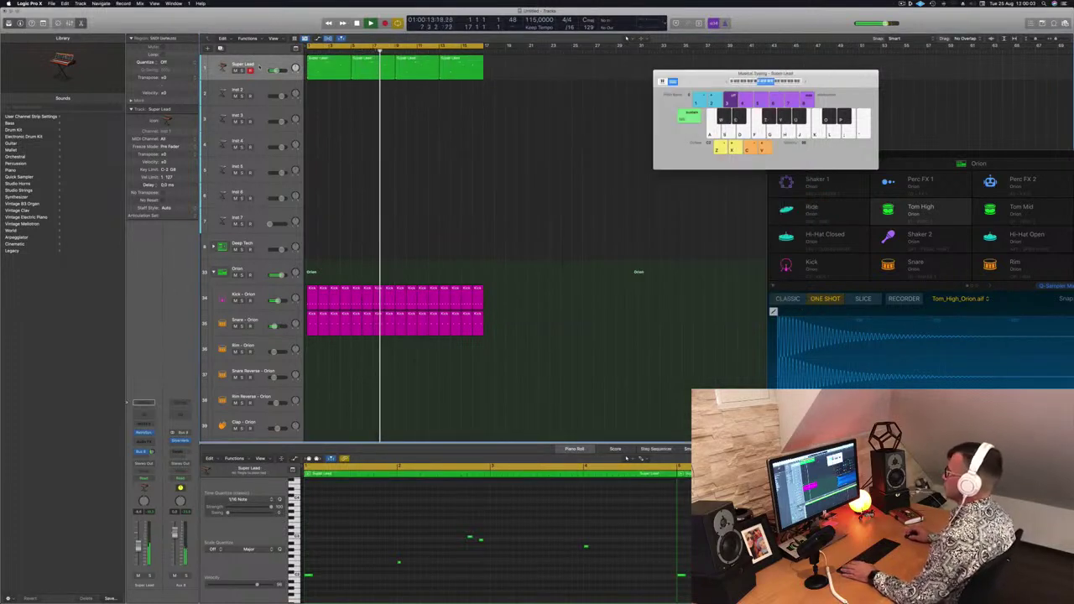
Copy the first Super Lead region onto the Inst 2 track at bar 1 and lower that track's volume.
click(259, 68)
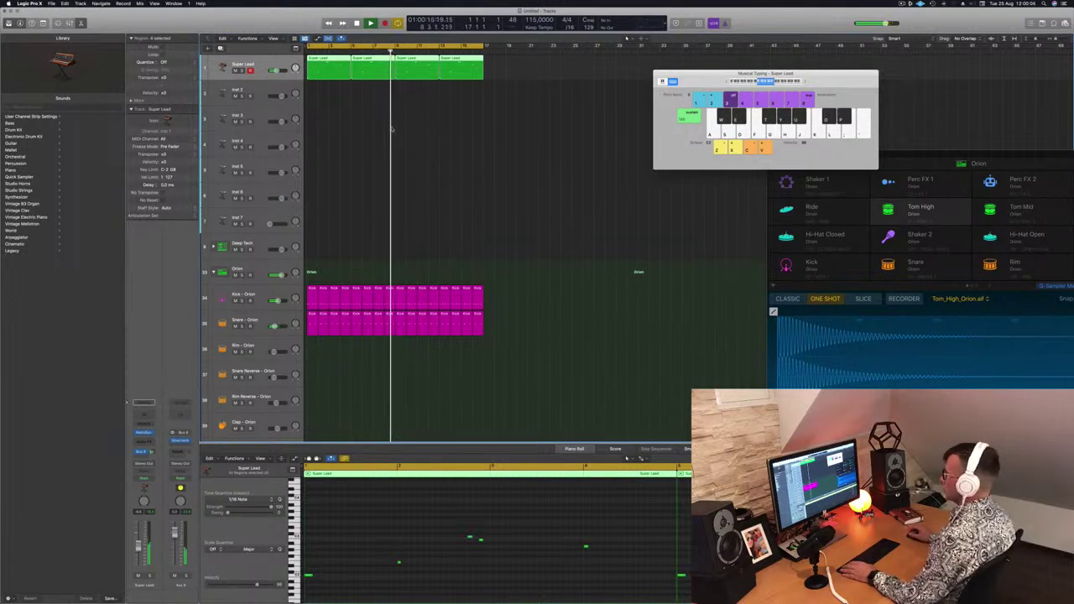
click(333, 117)
click(333, 69)
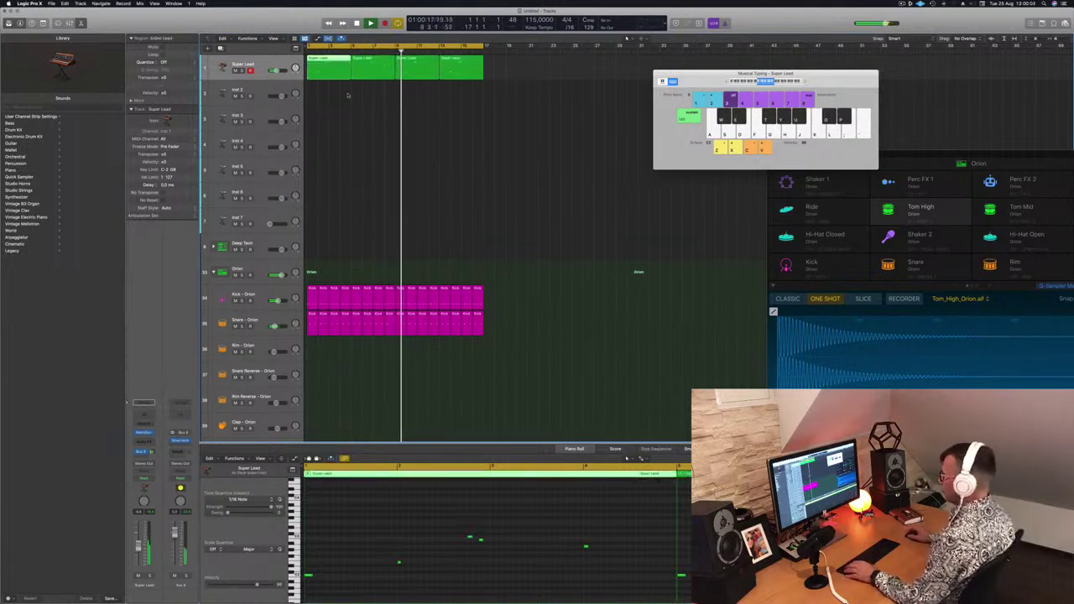
drag(331, 69, 331, 96)
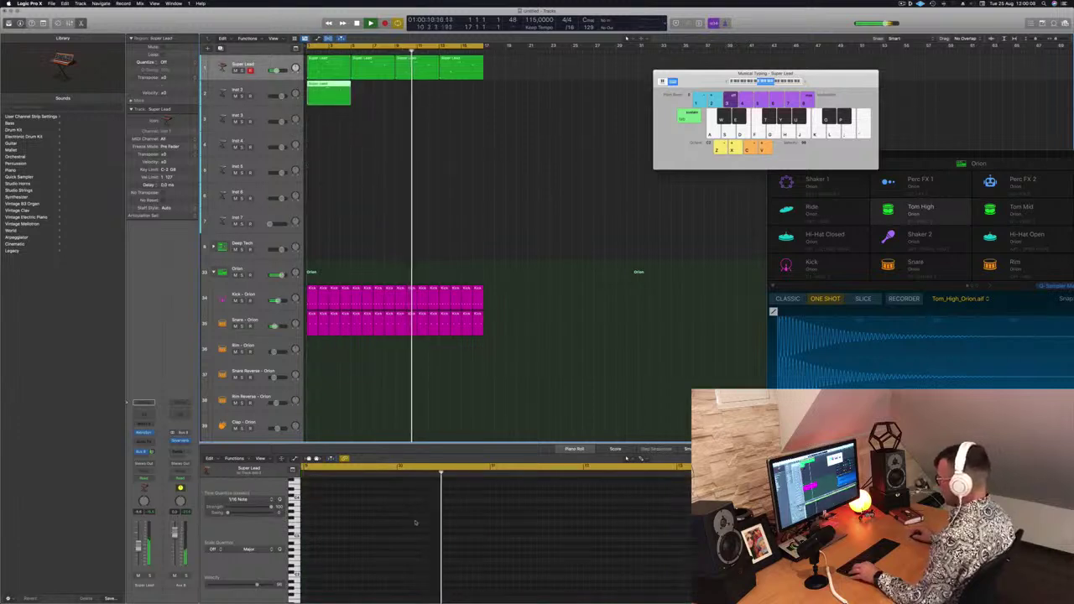
key(e)
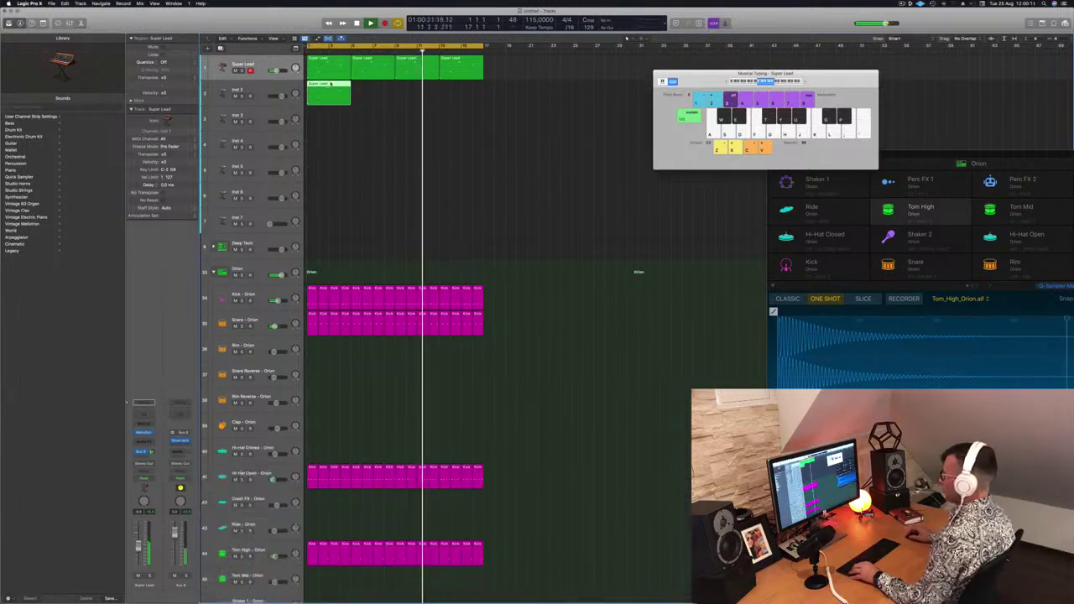
key(e)
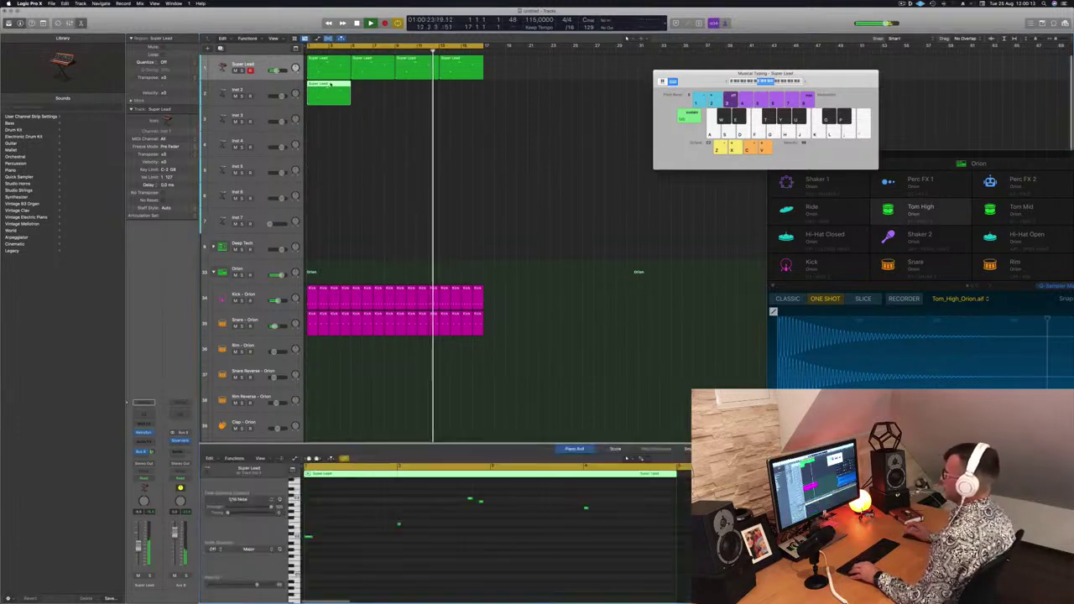
drag(283, 98, 281, 98)
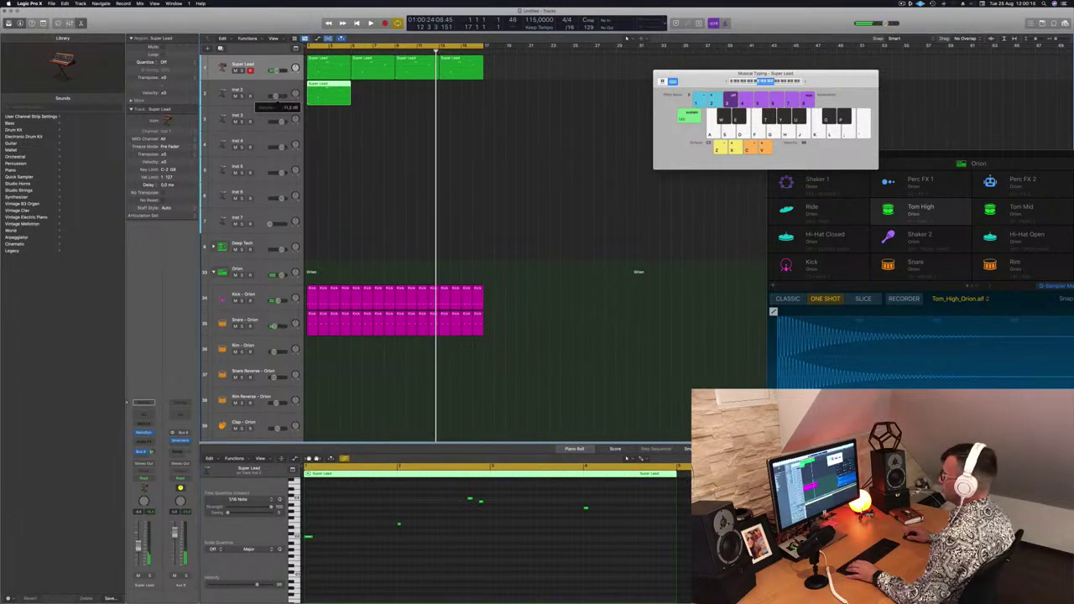
Reduce the Inst 2 region to its first two notes, both starting at bar 1 and lasting one bar.
click(412, 567)
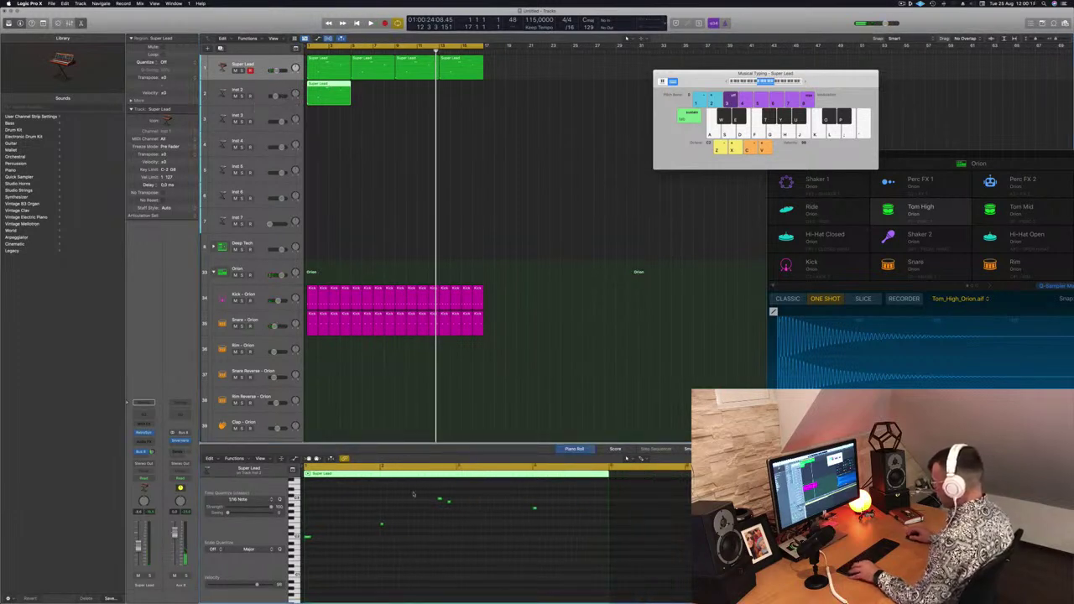
drag(413, 494, 564, 534)
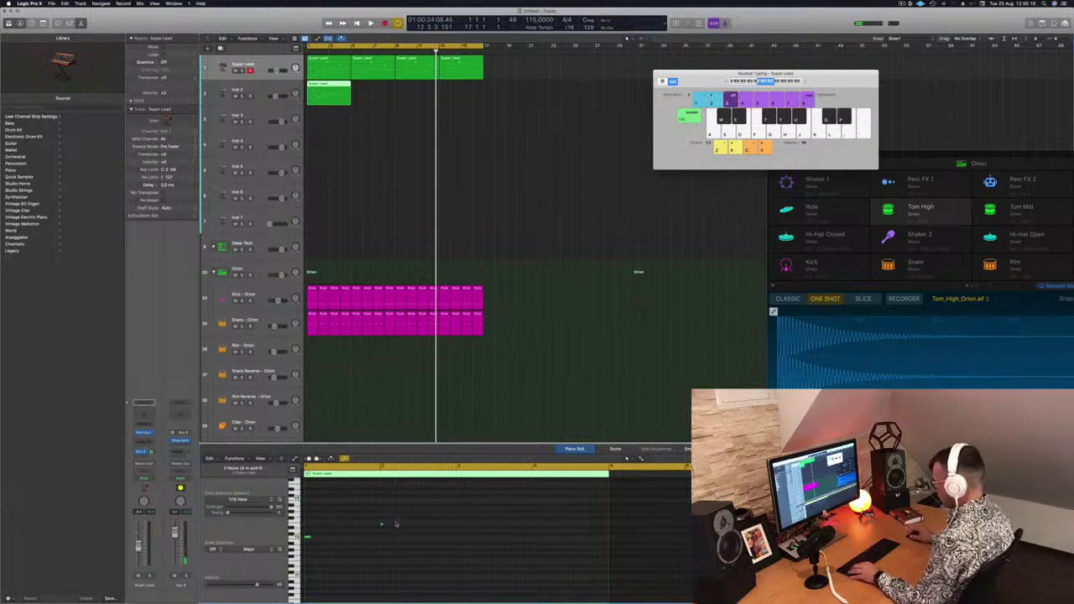
drag(364, 527, 308, 527)
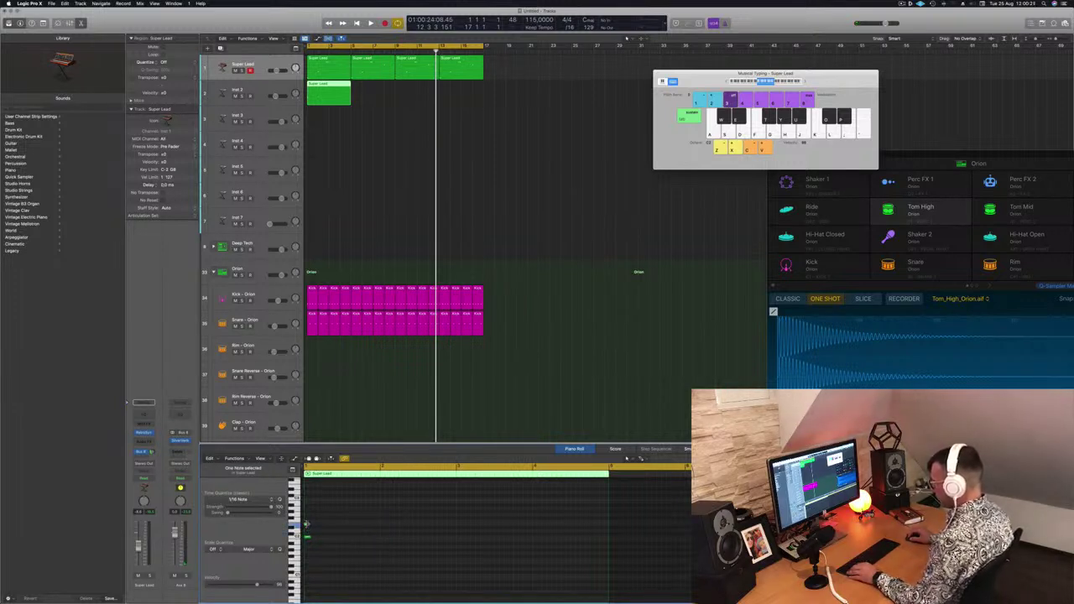
drag(306, 524, 377, 533)
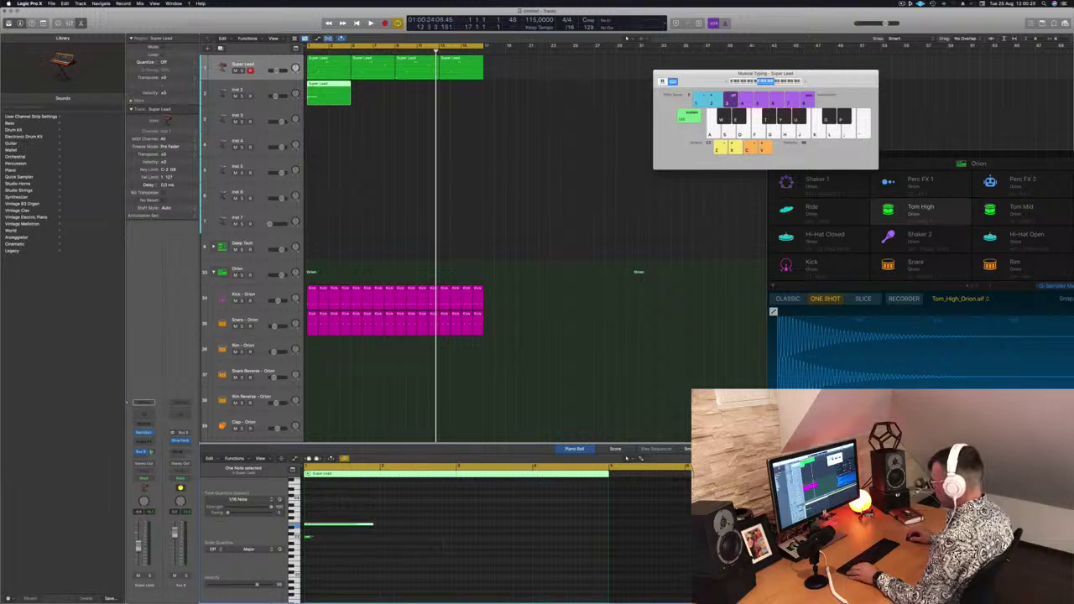
drag(310, 536, 375, 541)
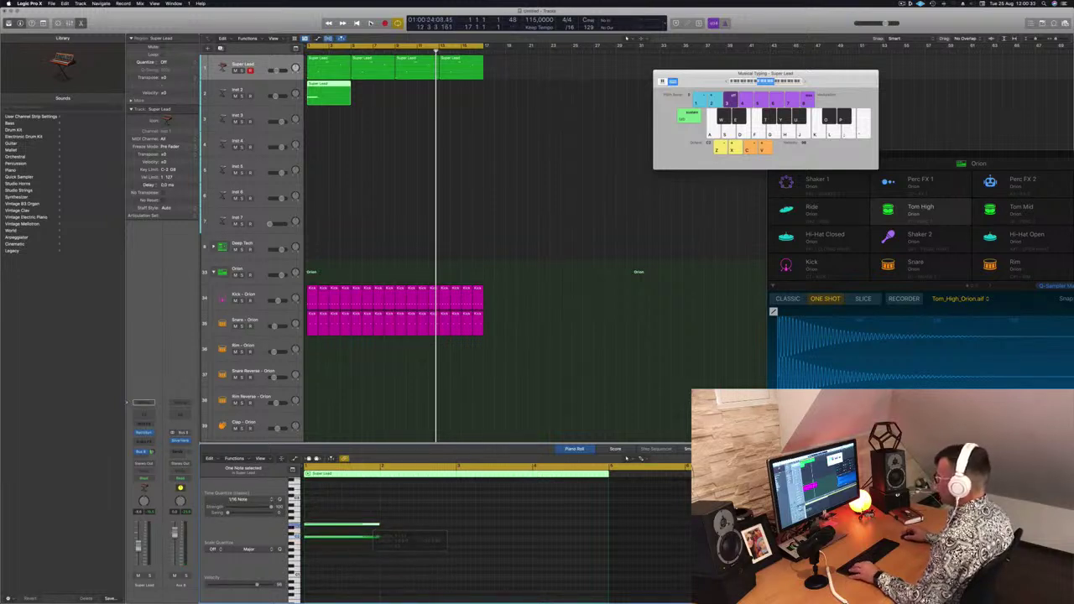
Trim the Inst 2 region to one bar and repeat it to fill all 16 bars.
super+double_click(318, 86)
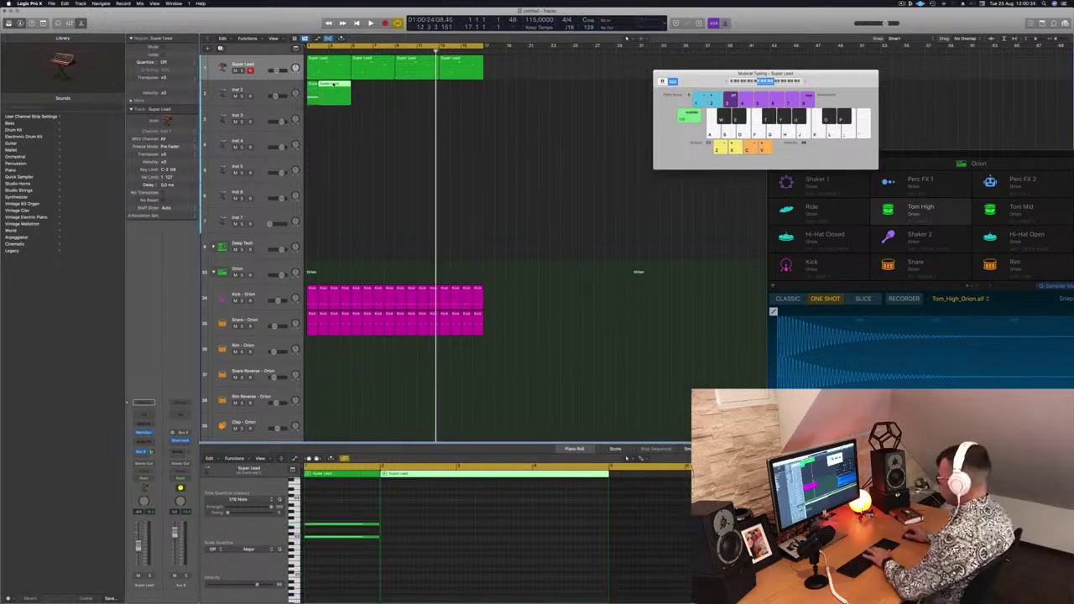
key(Delete)
drag(312, 90, 323, 89)
key(super+r)
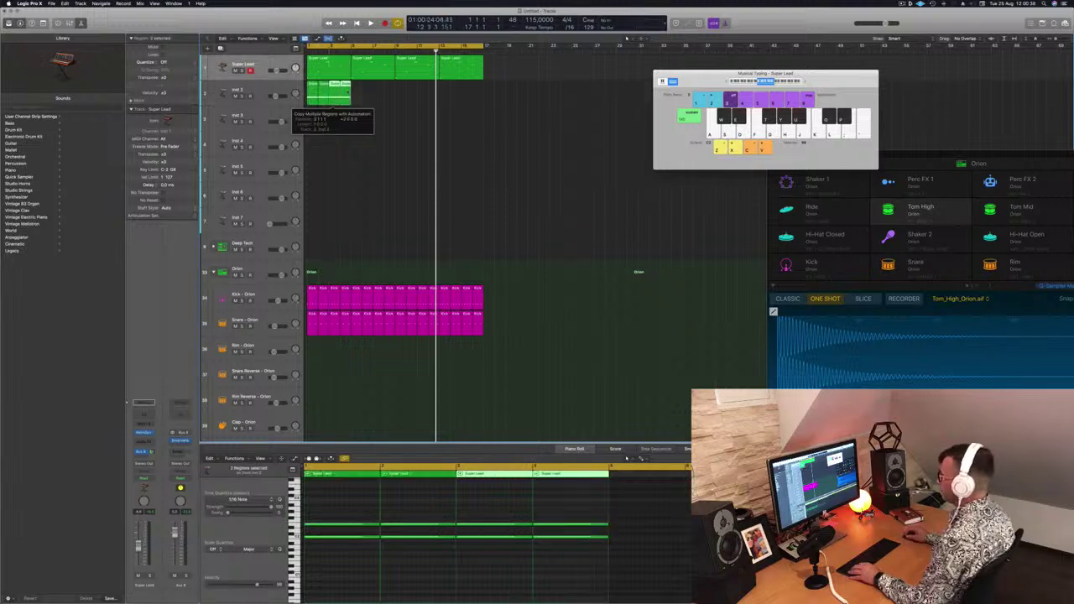
key(super+r)
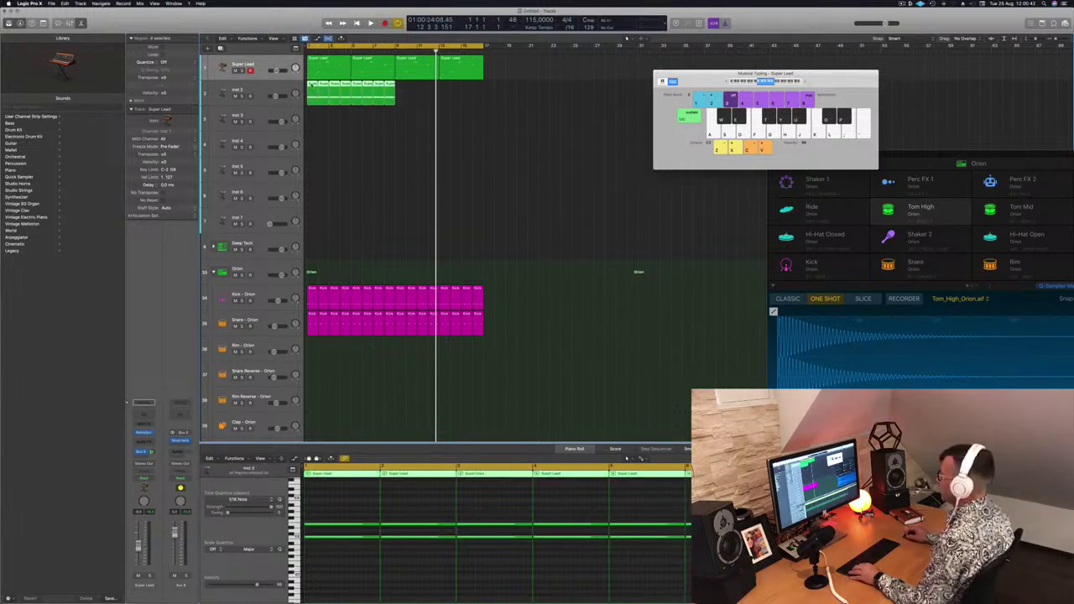
key(super+r)
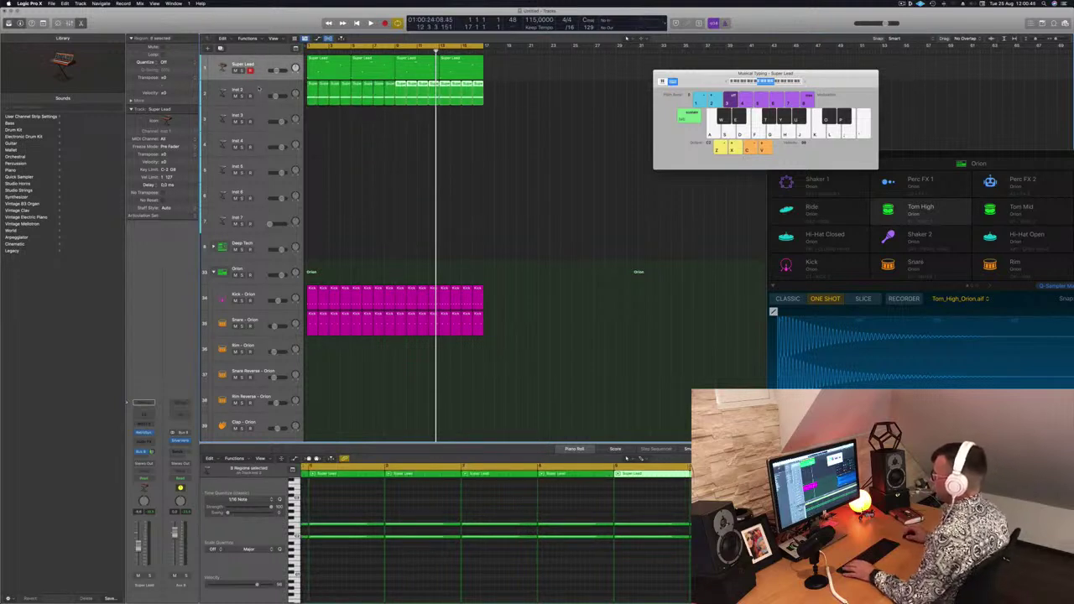
Open Alchemy on the Inst 2 track and load the Ellis Dee Groove preset from the Arpeggiated category.
click(258, 87)
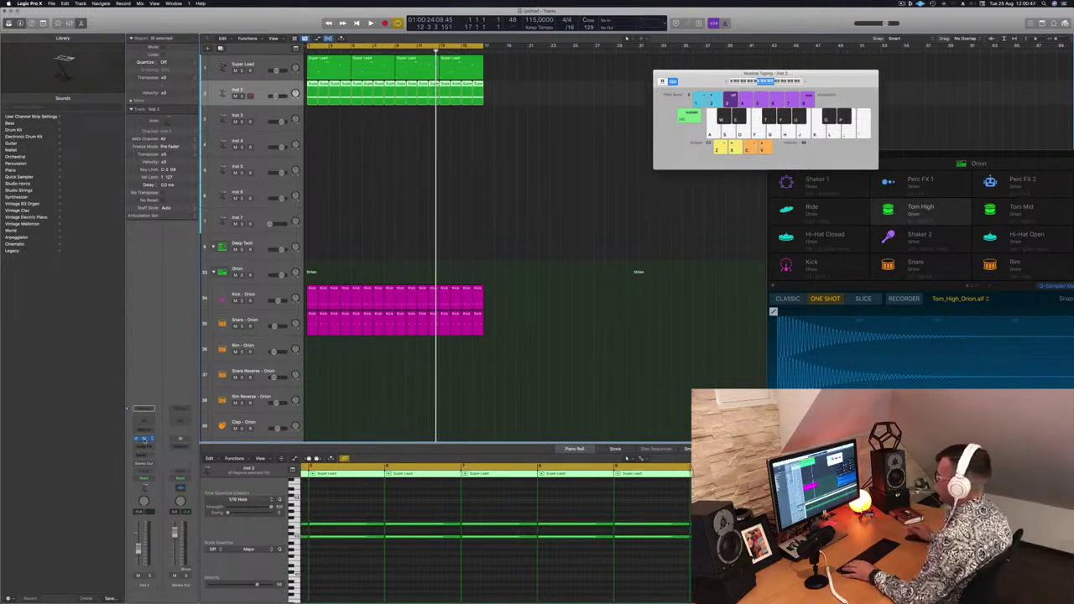
drag(394, 89, 415, 80)
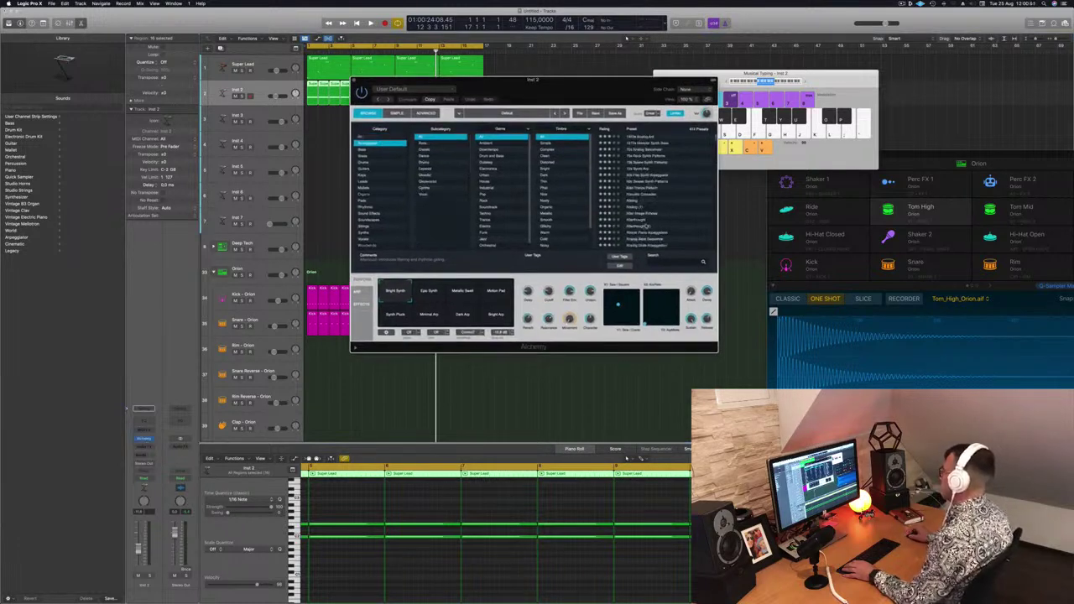
scroll(644, 227, down, 10)
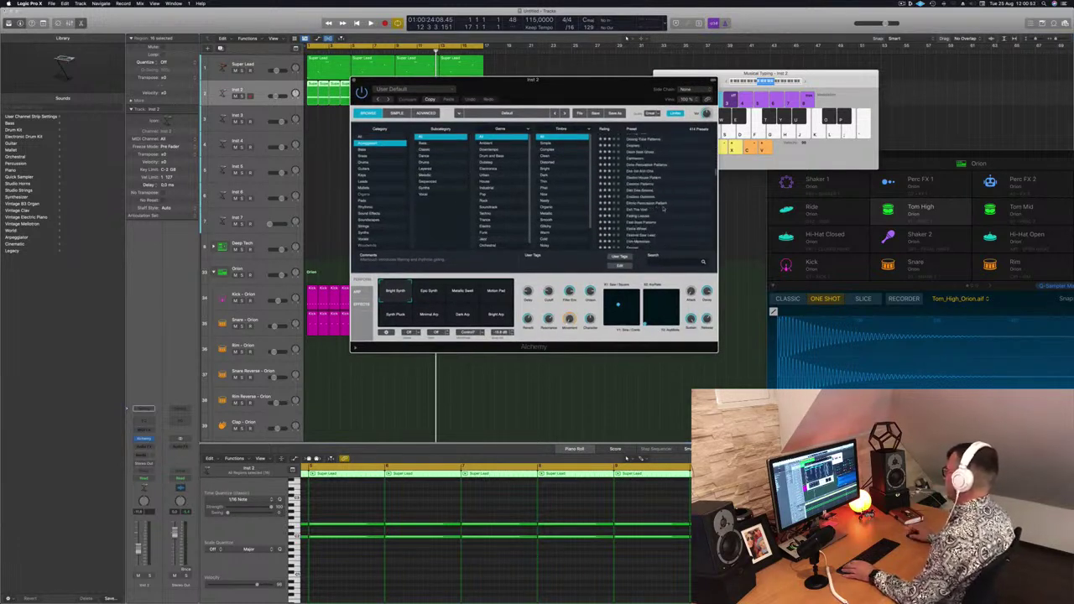
click(652, 192)
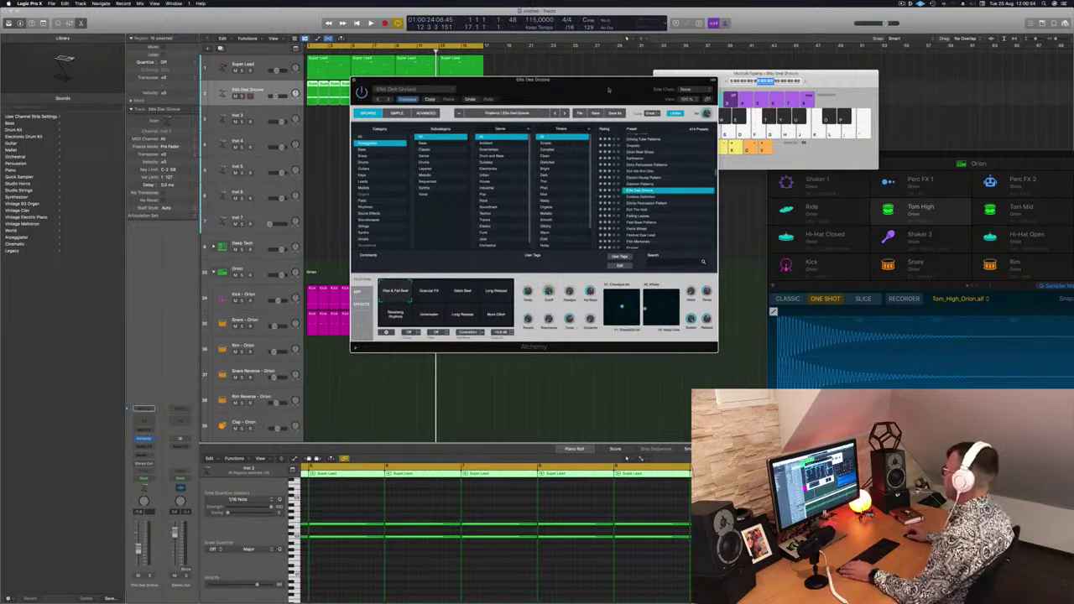
drag(609, 90, 690, 94)
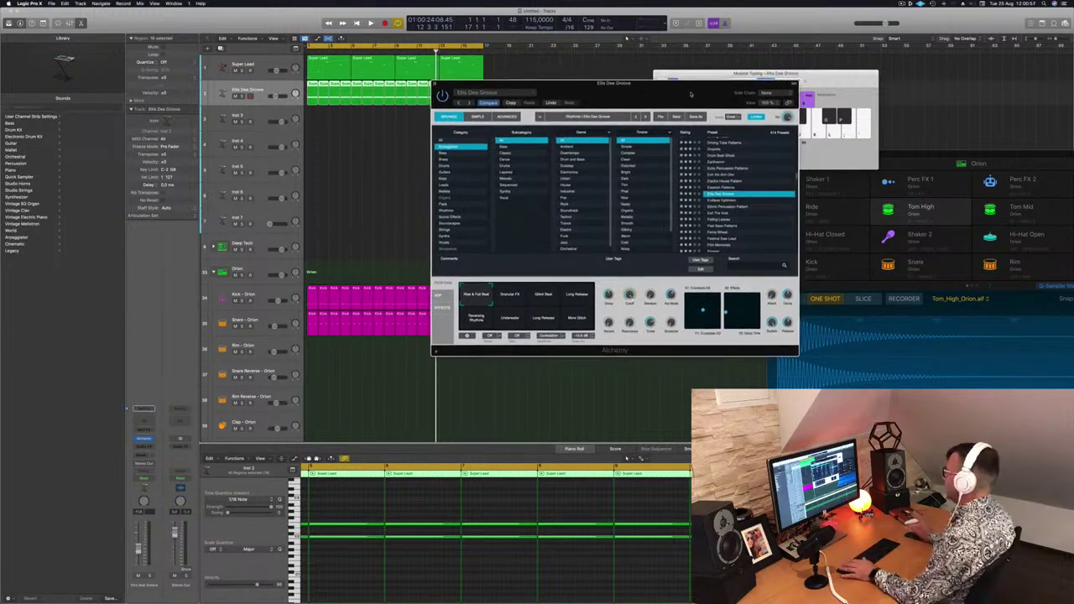
Play the track and raise the Alchemy track's volume slightly against the melody and drums.
click(276, 96)
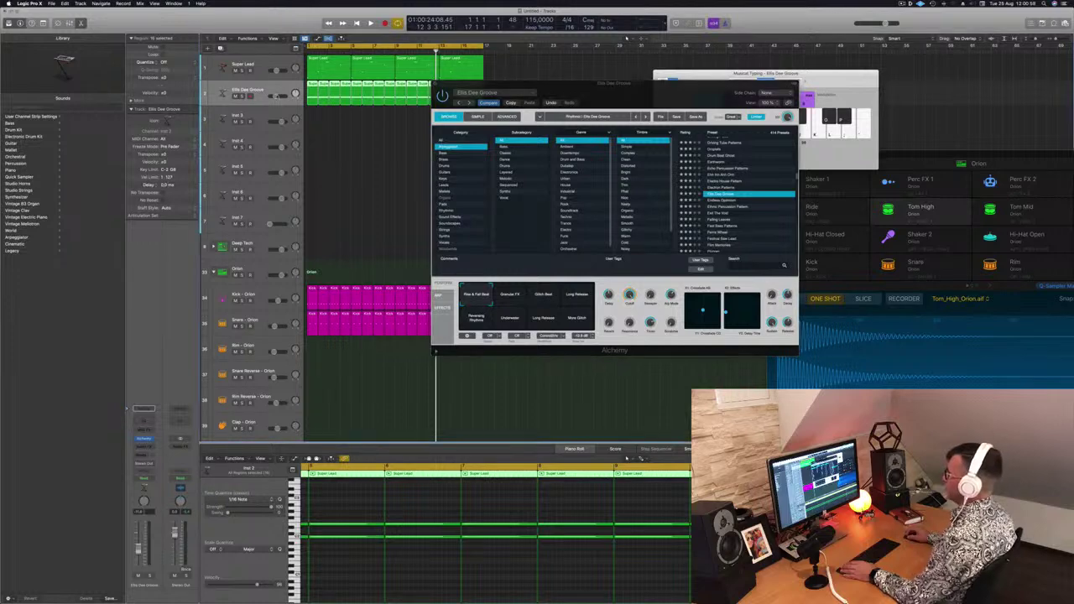
key(space)
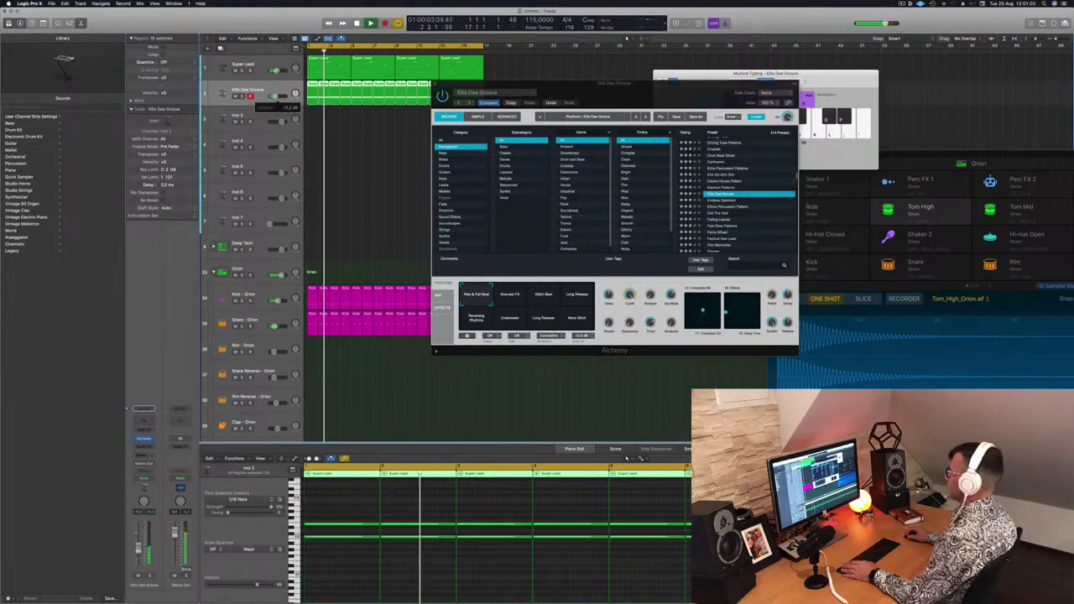
drag(276, 97, 278, 97)
Try the Alchemy presets Endless Optimism and Ethnic Percussion Pattern, replaying the track from the start with each.
drag(652, 84, 609, 89)
click(703, 206)
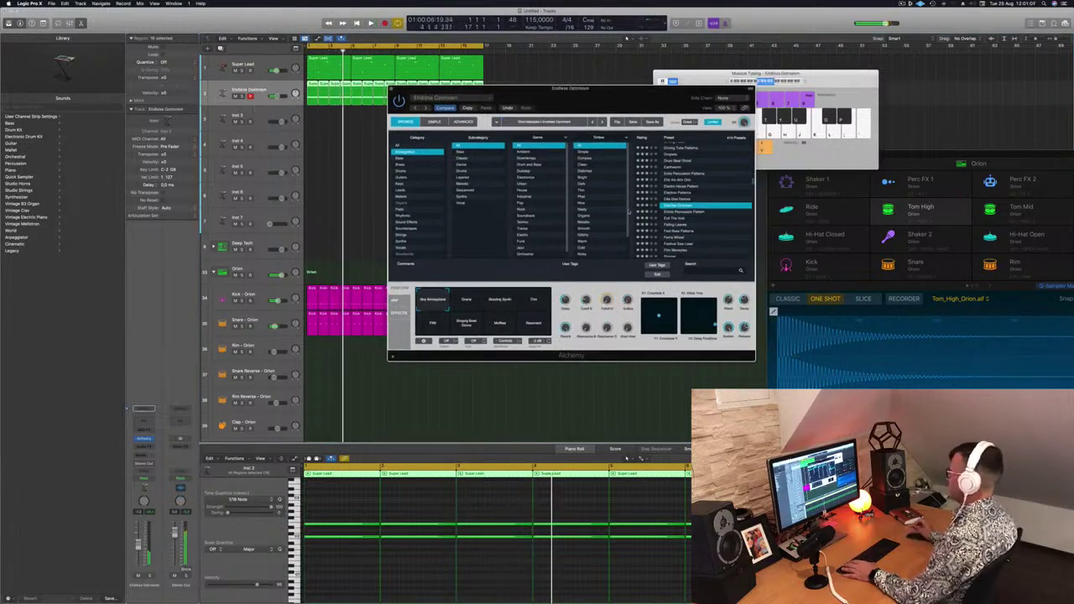
key(Return)
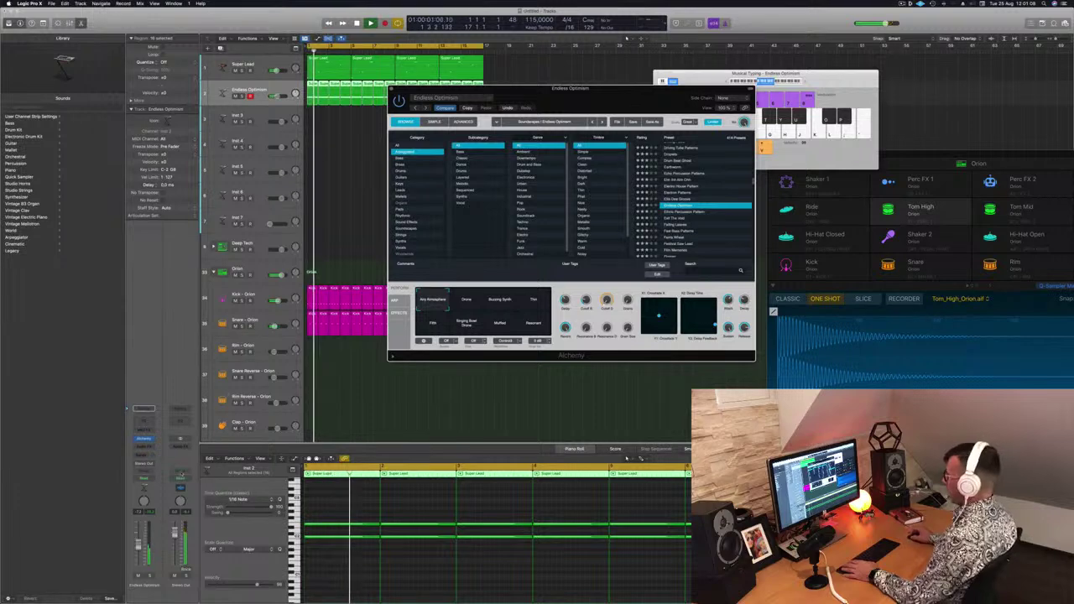
drag(627, 102, 659, 78)
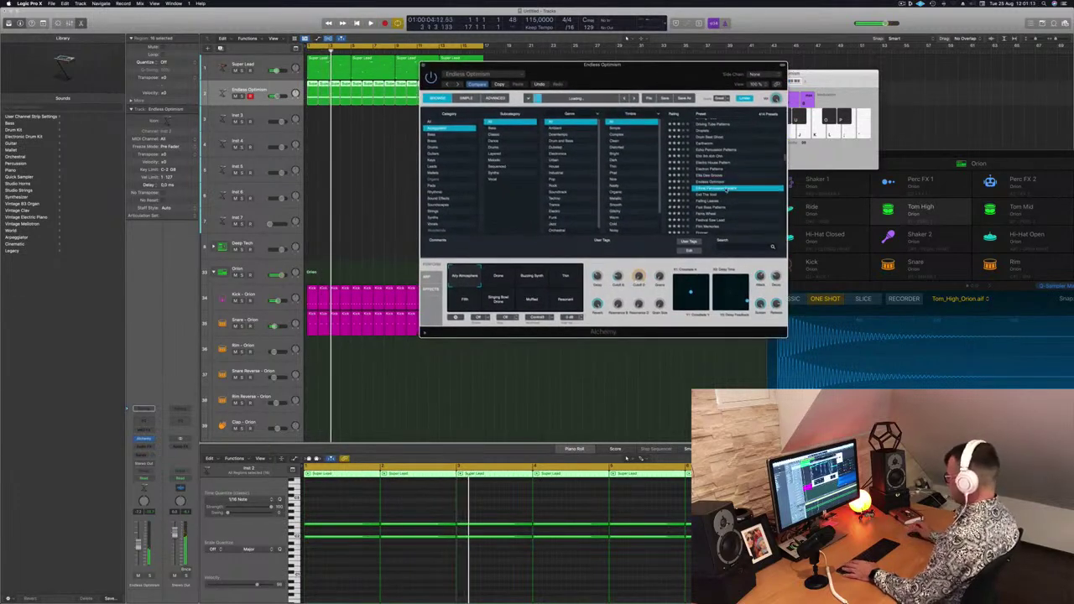
key(Return)
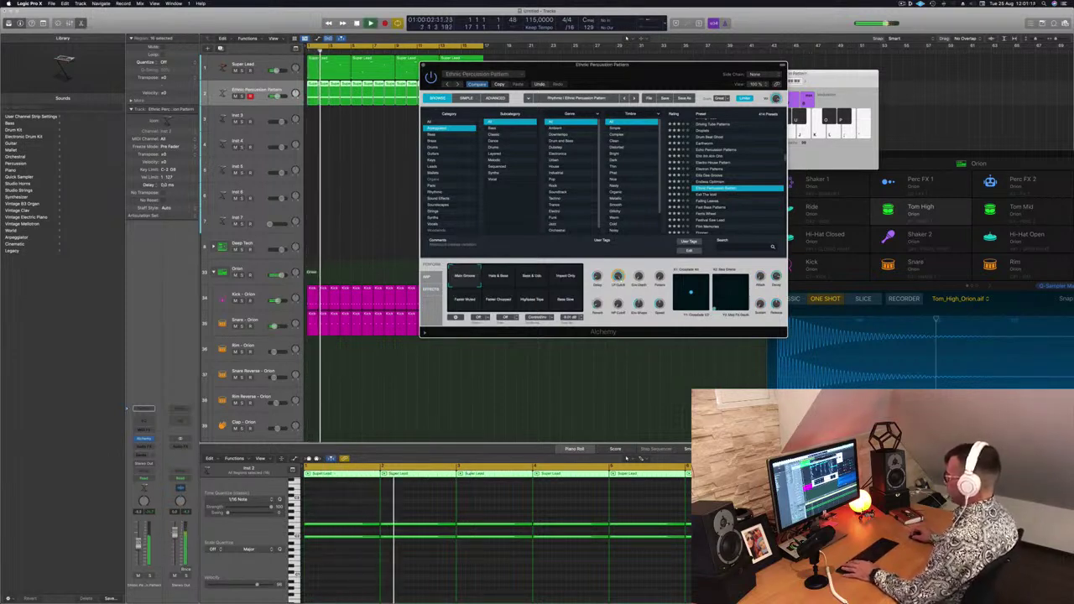
click(626, 38)
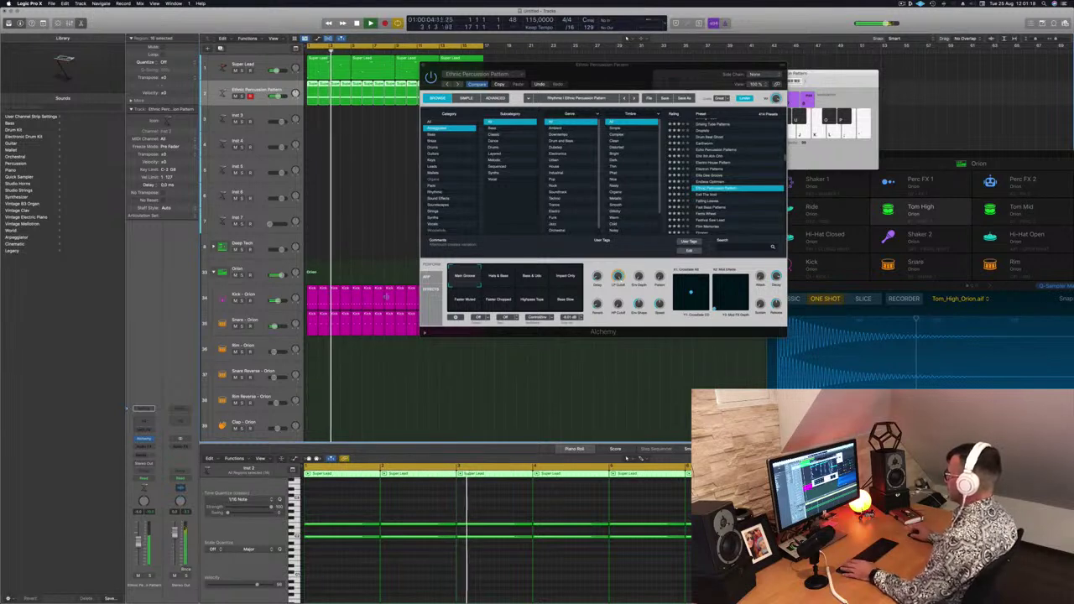
Audition the Ethnic Percussion Pattern's performance variations during playback and go back to Main Groove.
click(505, 278)
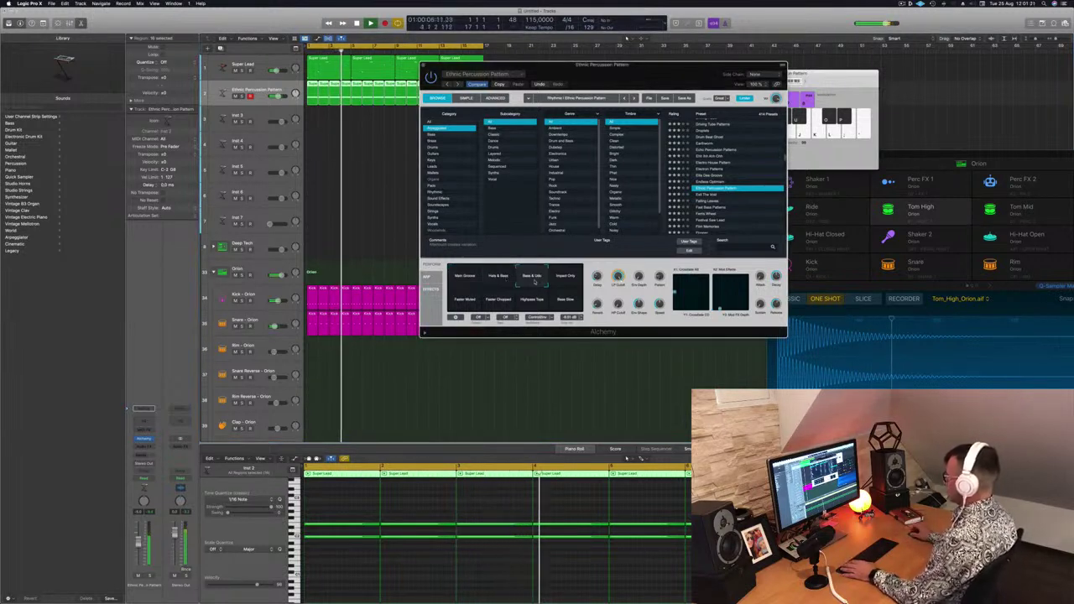
click(567, 283)
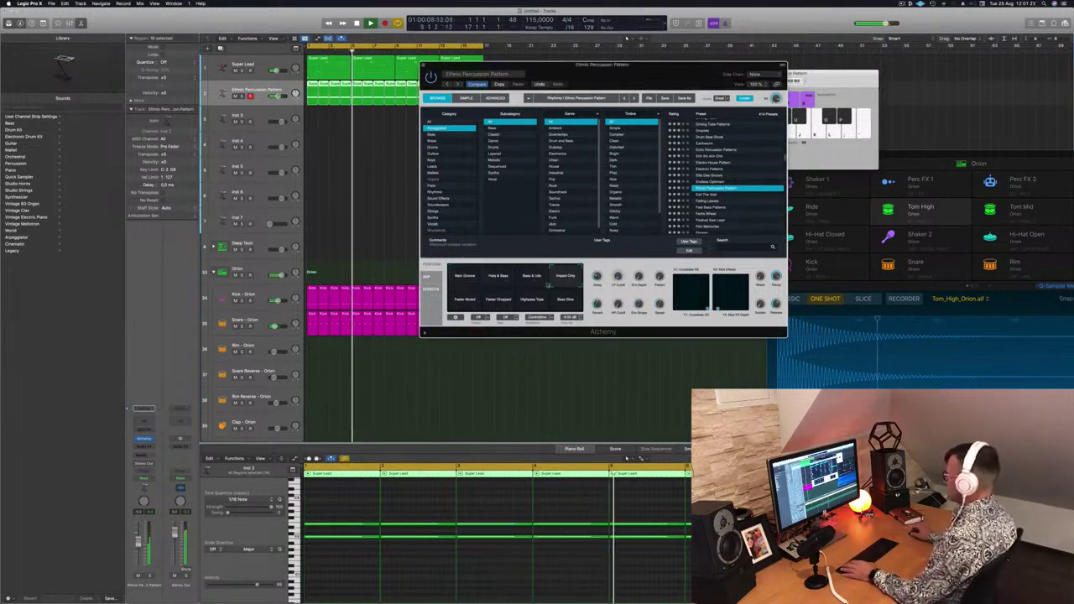
click(467, 304)
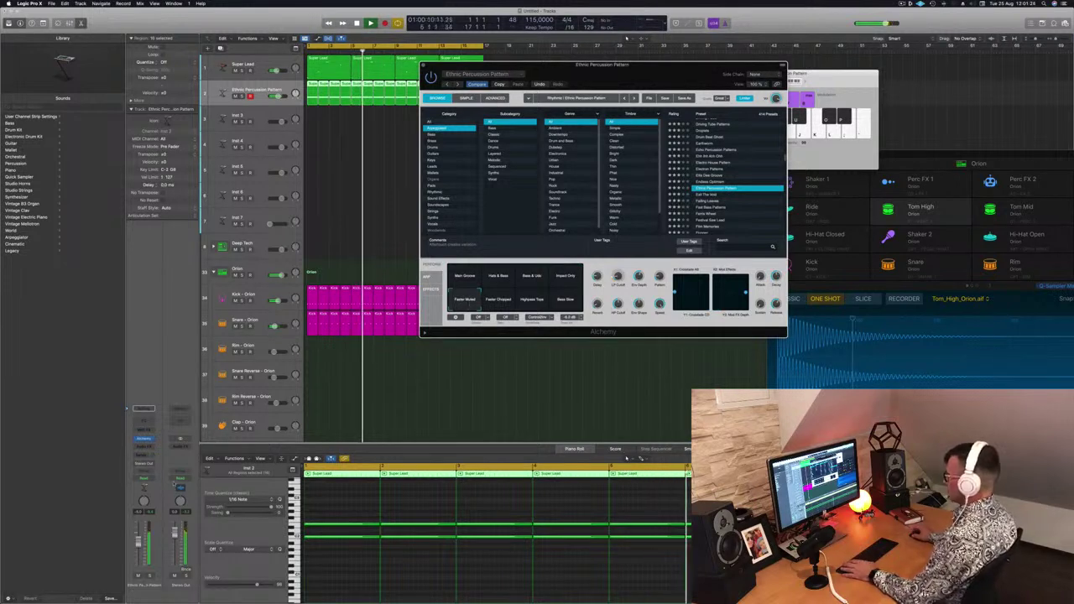
click(488, 306)
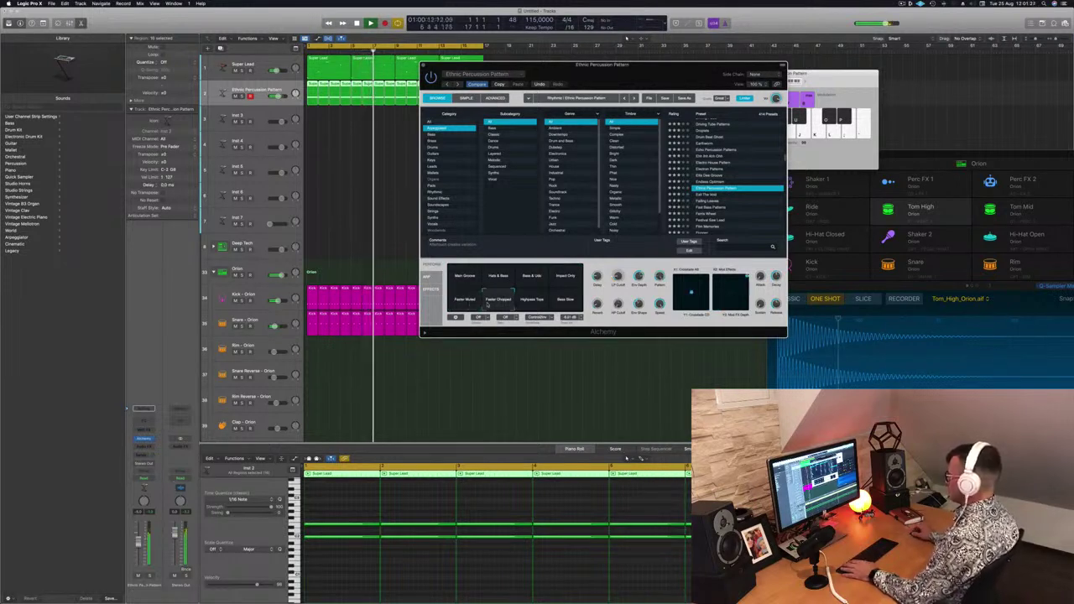
click(531, 307)
click(567, 306)
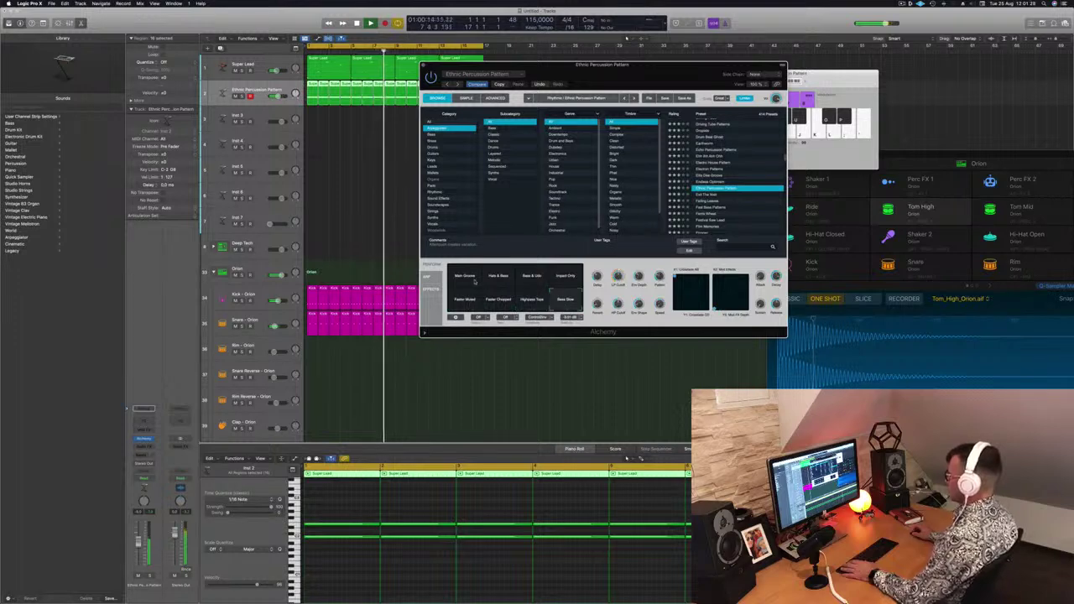
click(459, 277)
Lower the Alchemy track's volume slightly and replay the track from the start.
key(space)
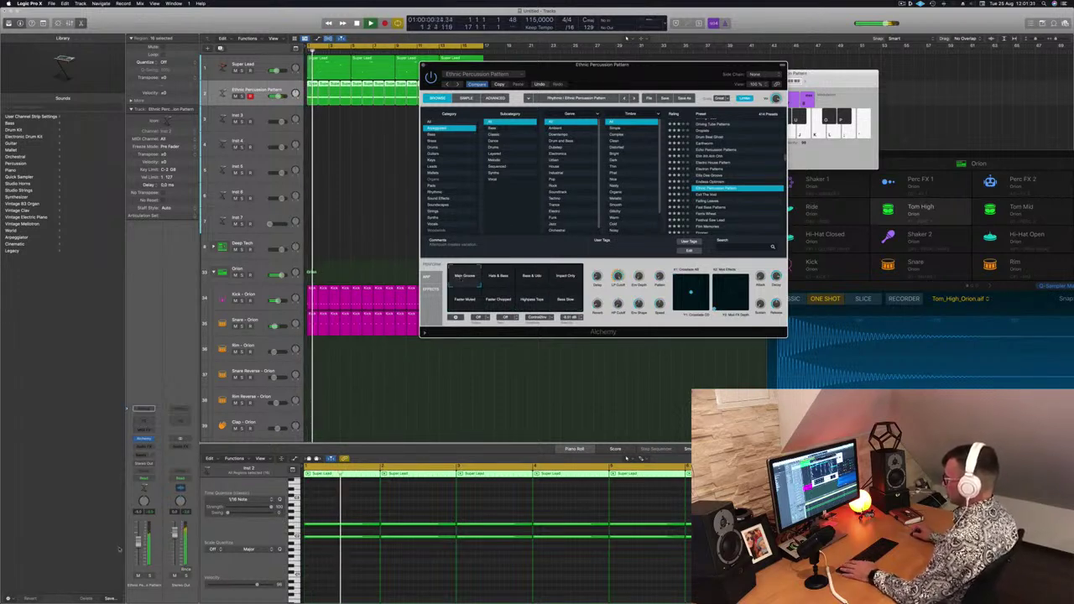
drag(139, 542, 139, 544)
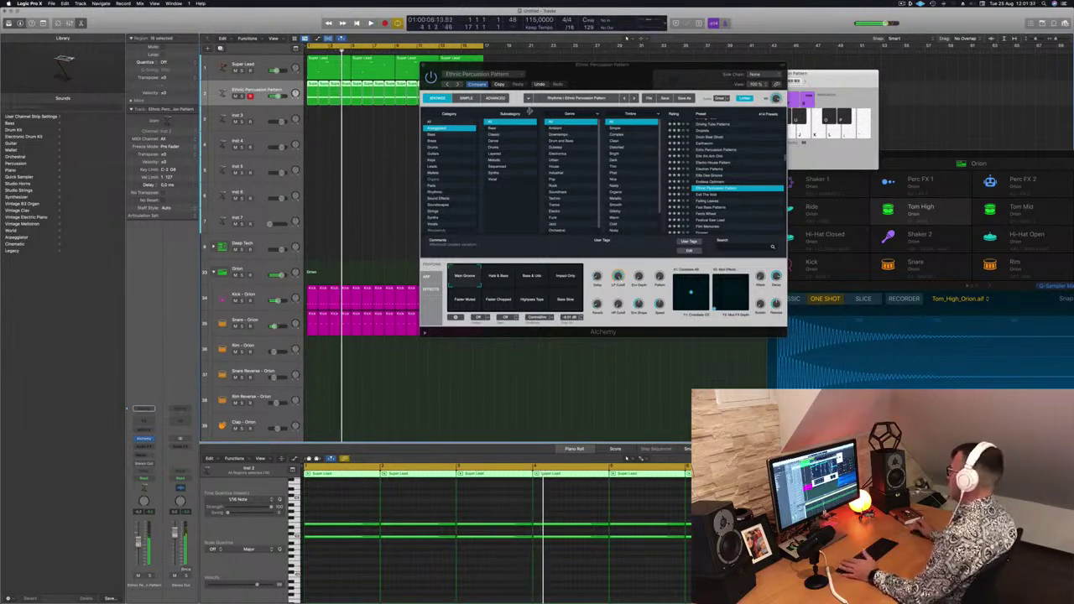
key(Return)
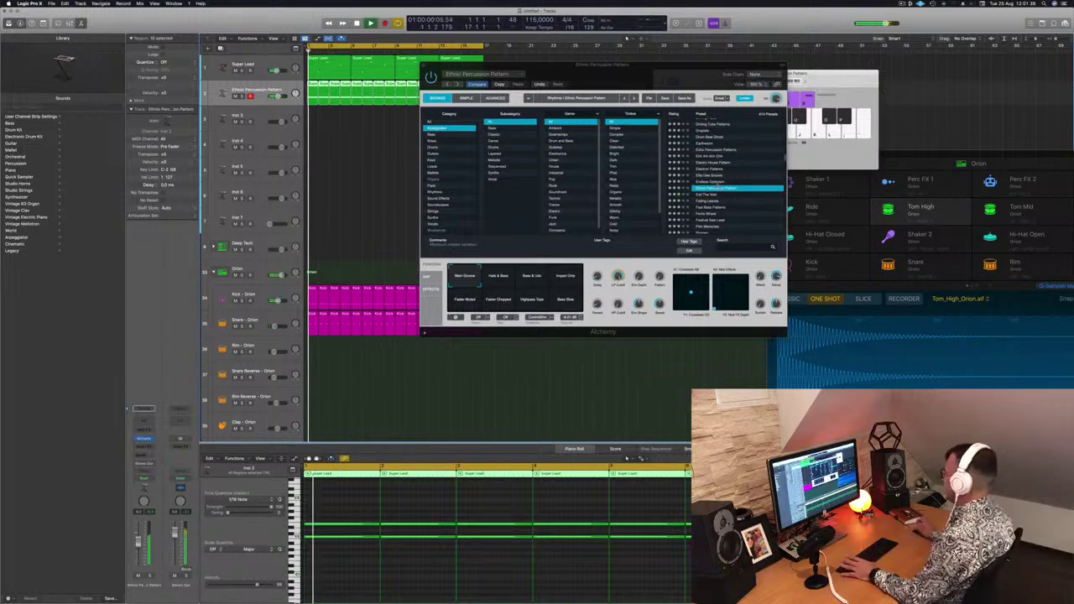
Try the Falling Leaves preset during playback, including its Bright Metallic variation.
click(709, 202)
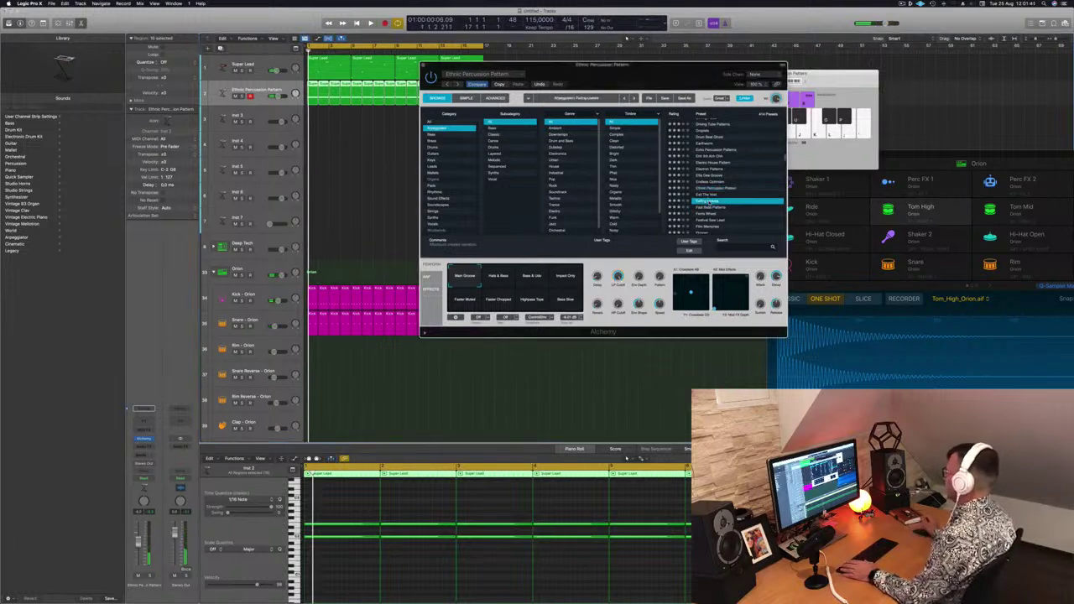
key(space)
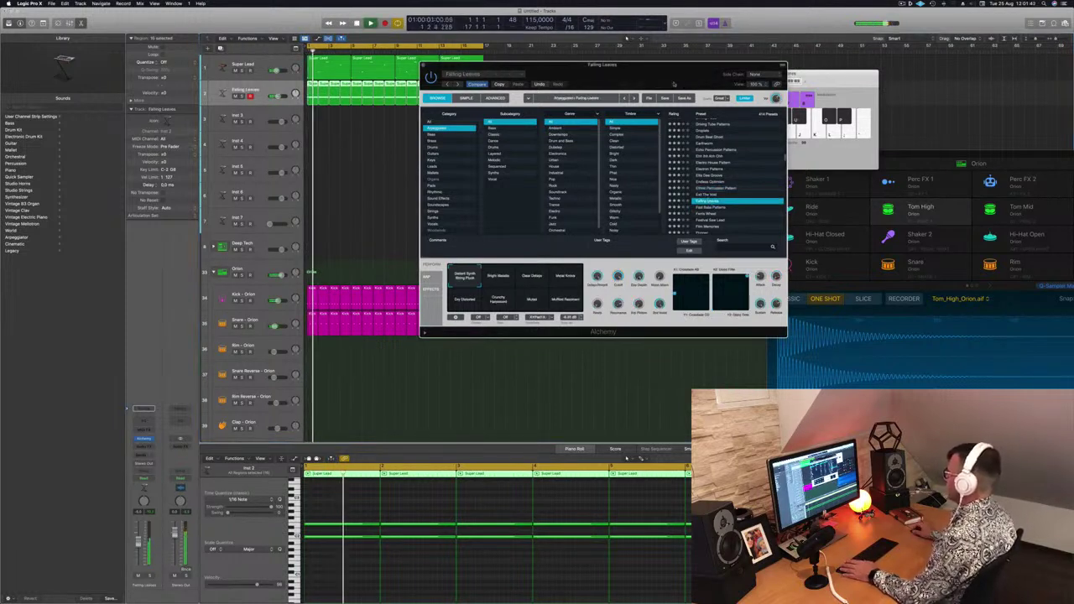
drag(673, 84, 628, 139)
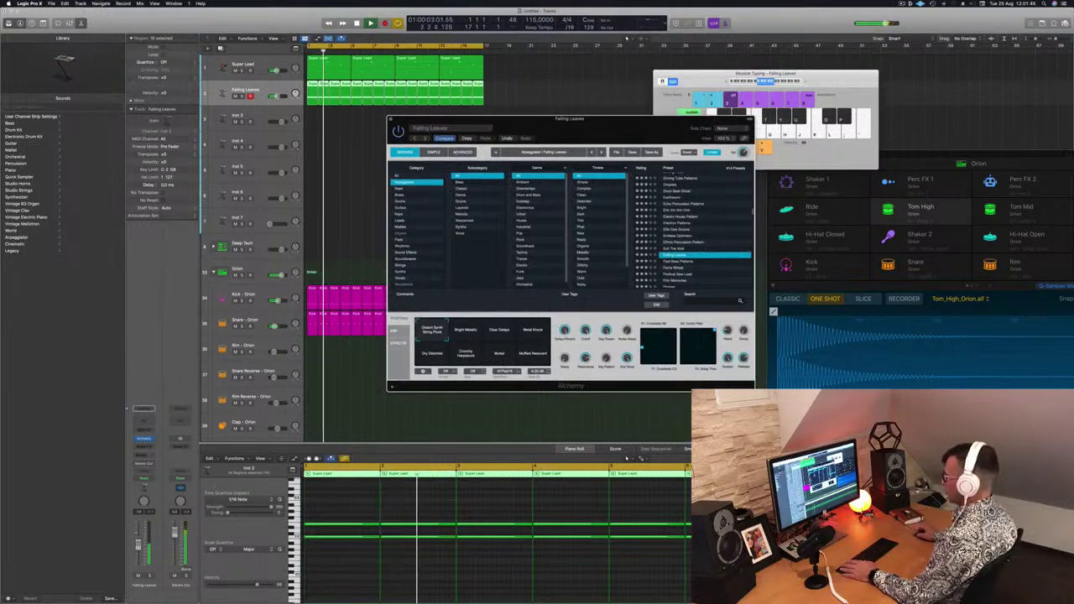
click(465, 329)
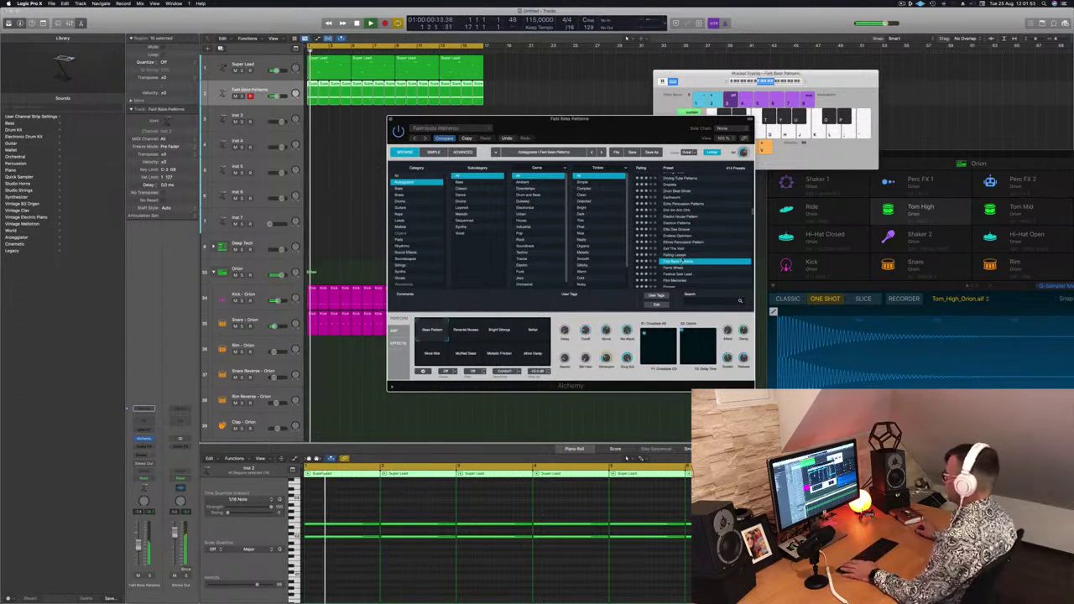
Audition the Festival Saw Lead preset against the track and load the Film Memories preset in Alchemy.
scroll(681, 243, down, 2)
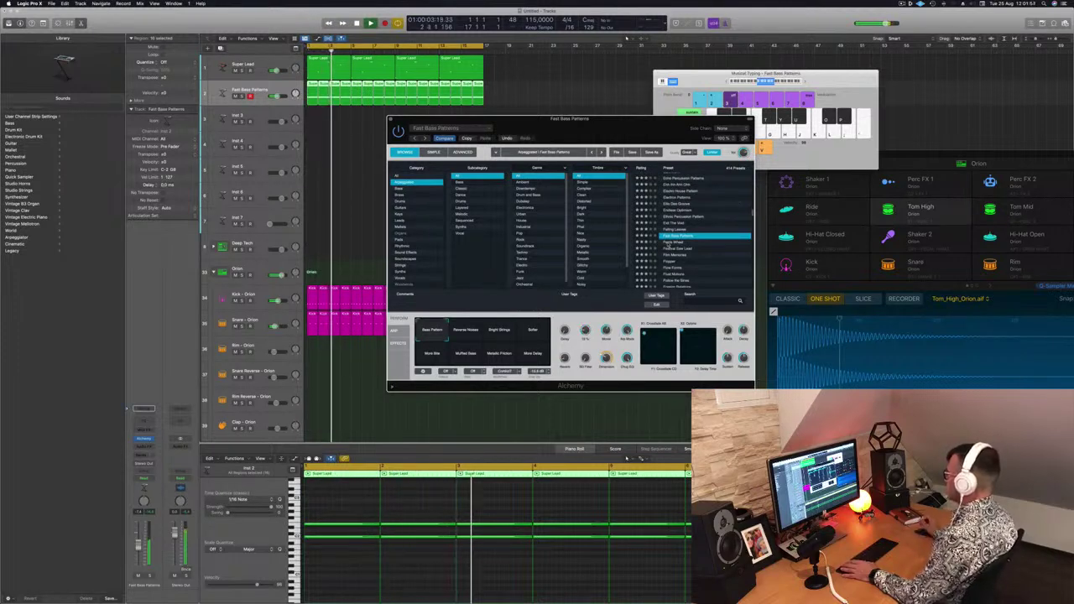
click(671, 241)
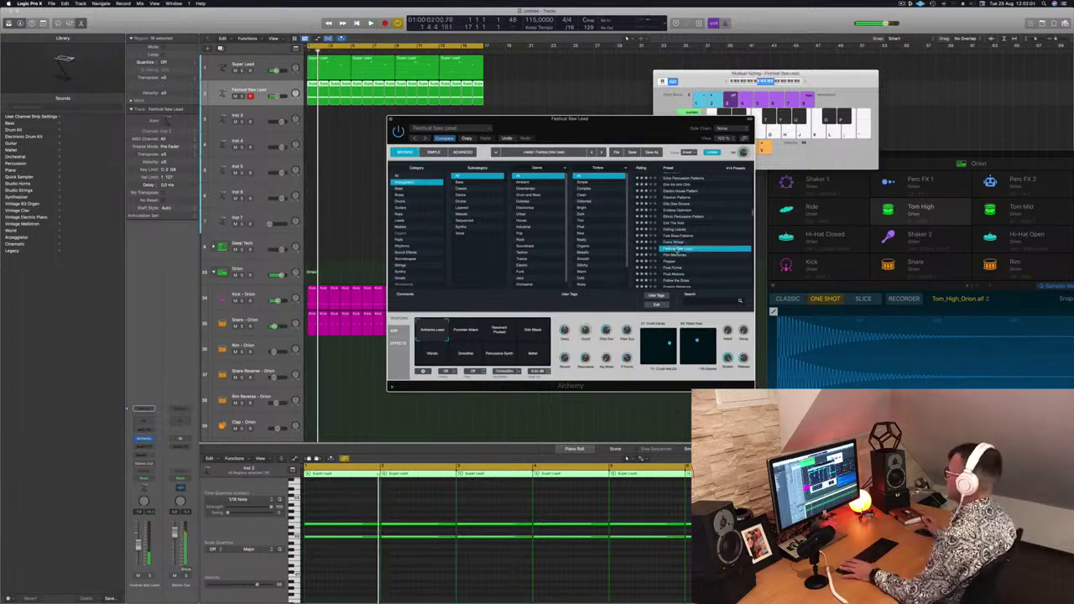
scroll(702, 256, down, 2)
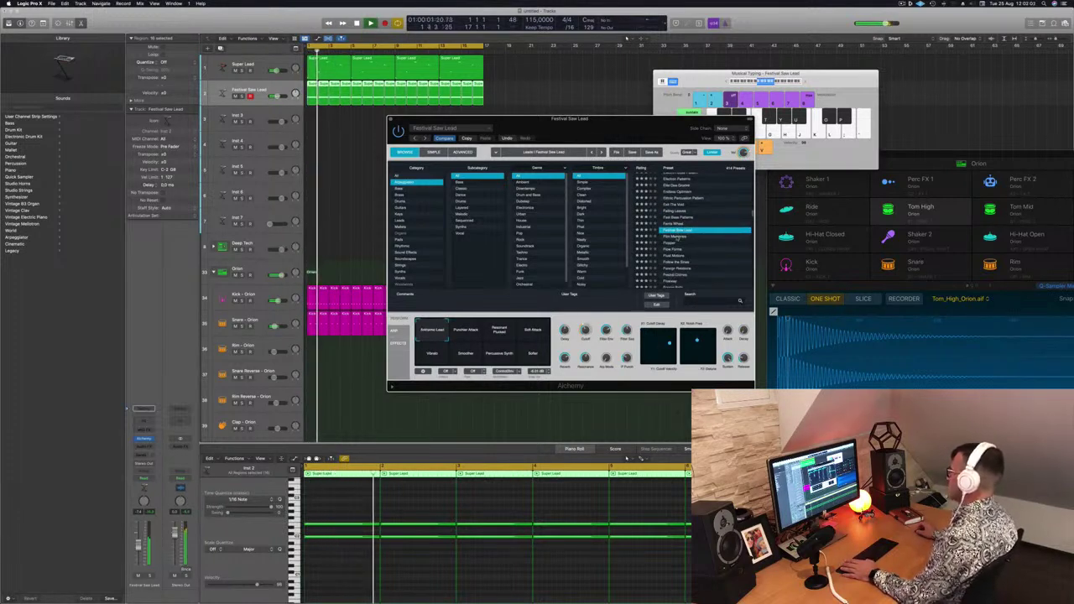
click(675, 237)
scroll(689, 249, down, 1)
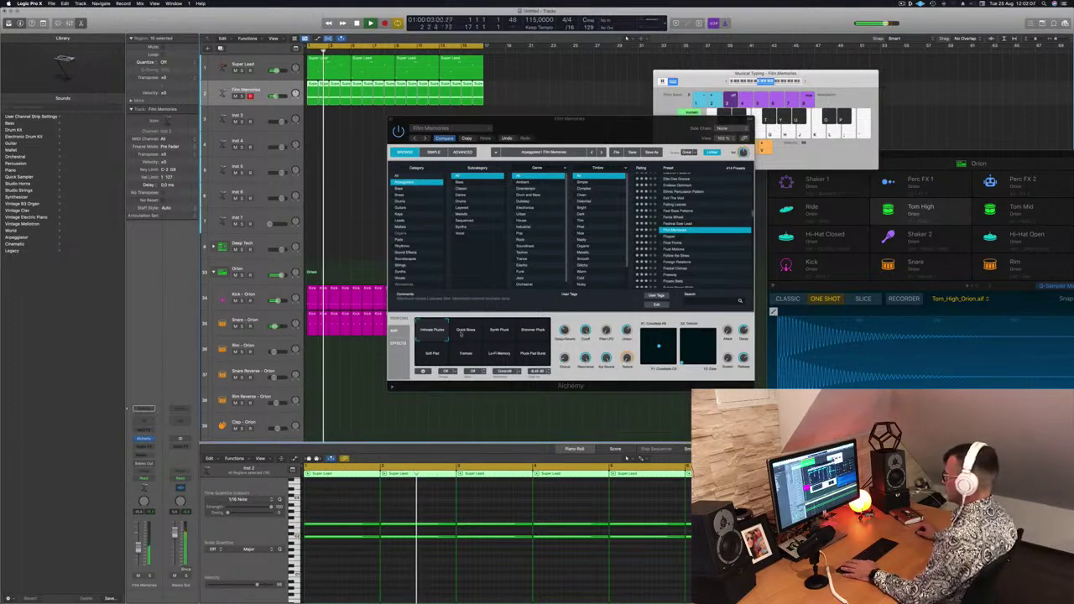
Audition the Film Memories variations, including Shimmer Pluck, Soft Pad, Tremolo and Lo-Fi Memory, and select Pluck Pad Burst.
click(465, 332)
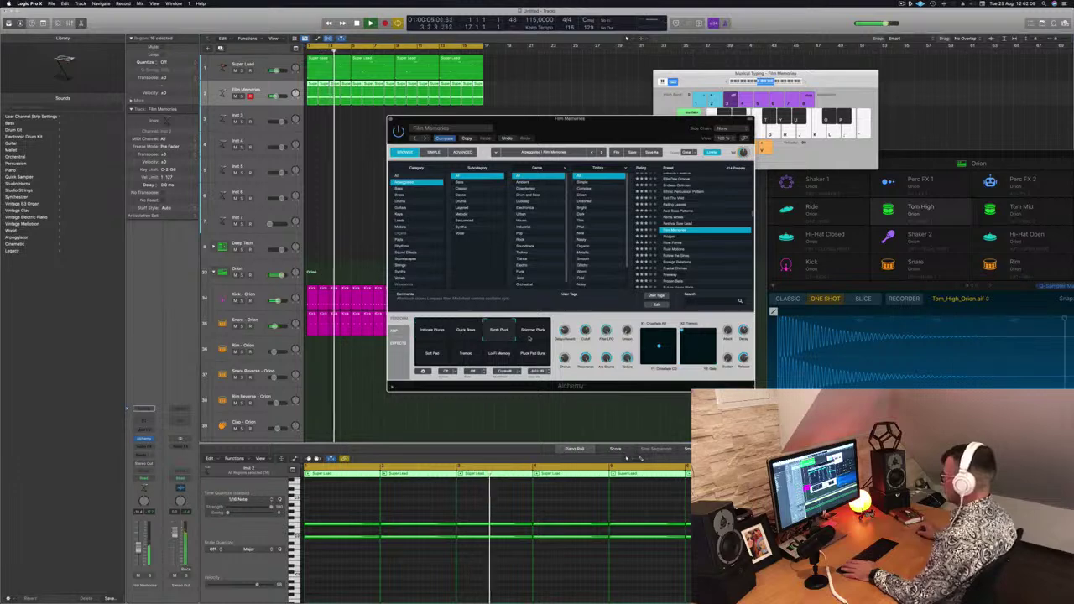
click(532, 333)
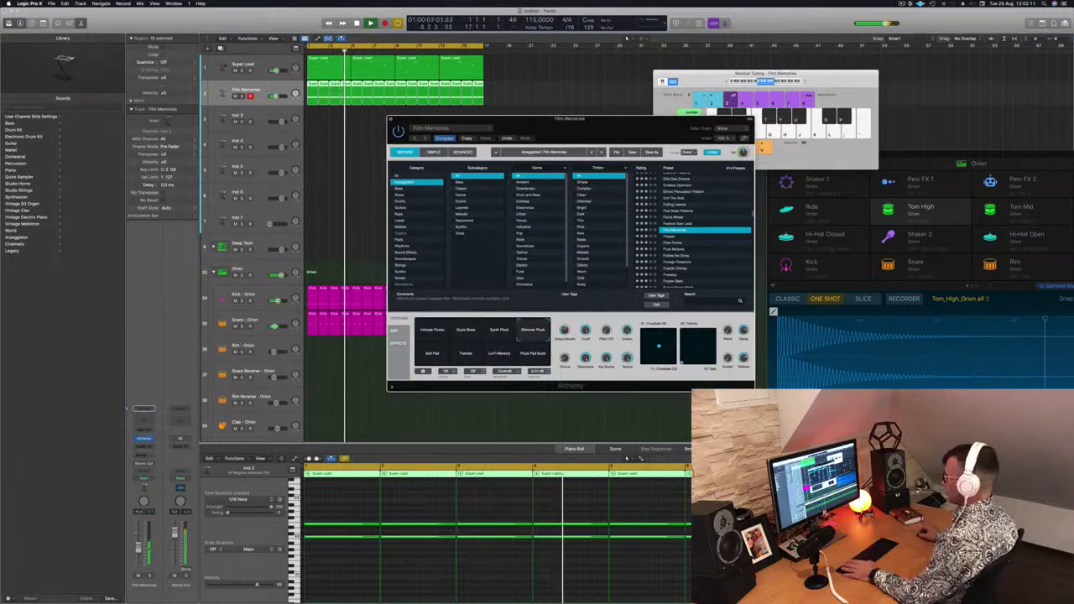
click(430, 354)
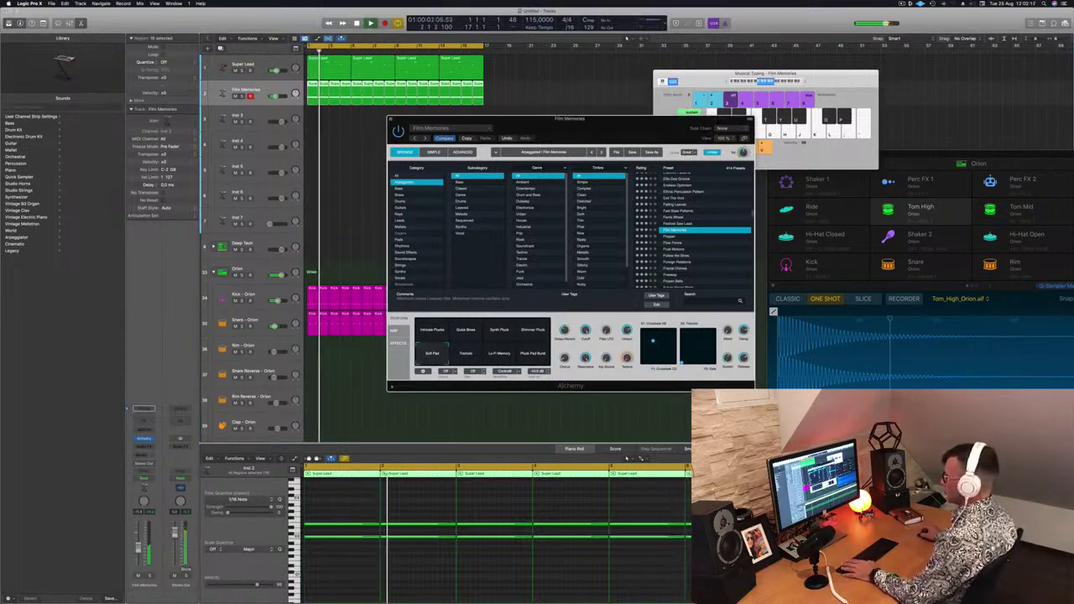
click(627, 458)
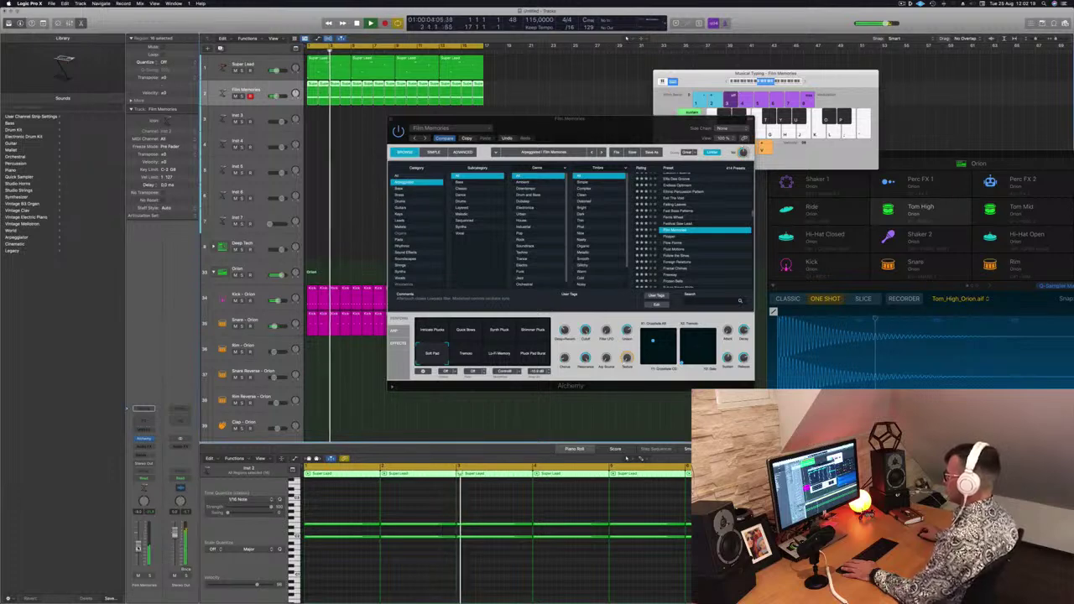
click(464, 352)
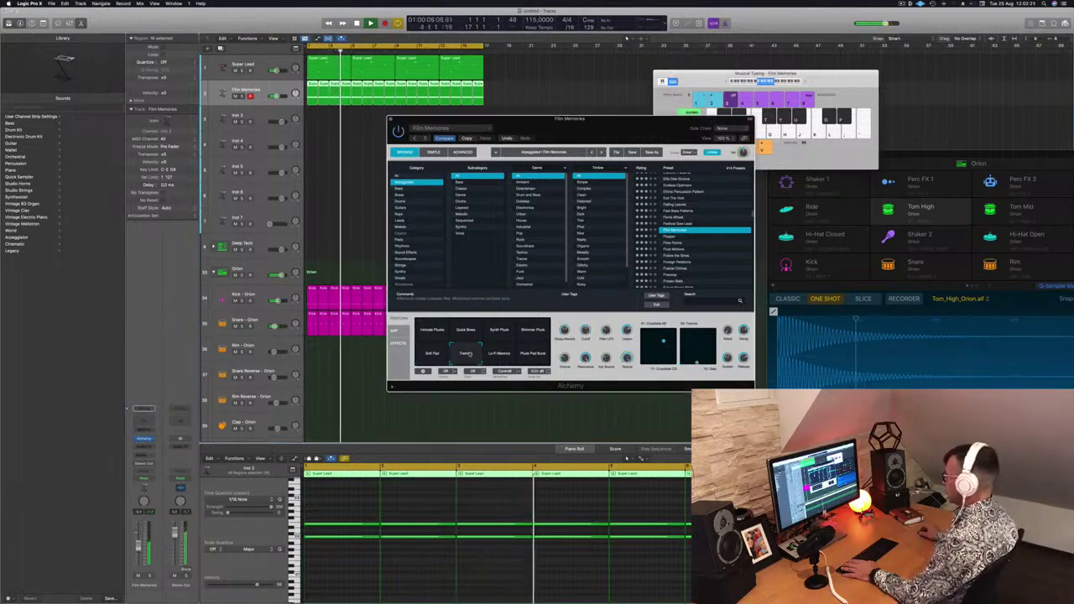
click(499, 353)
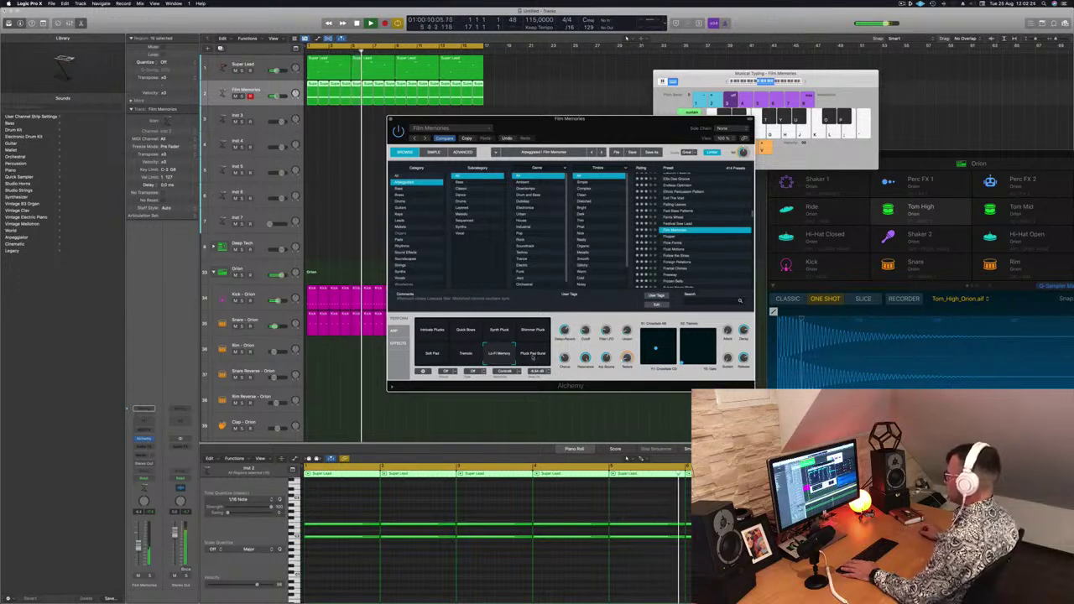
click(534, 356)
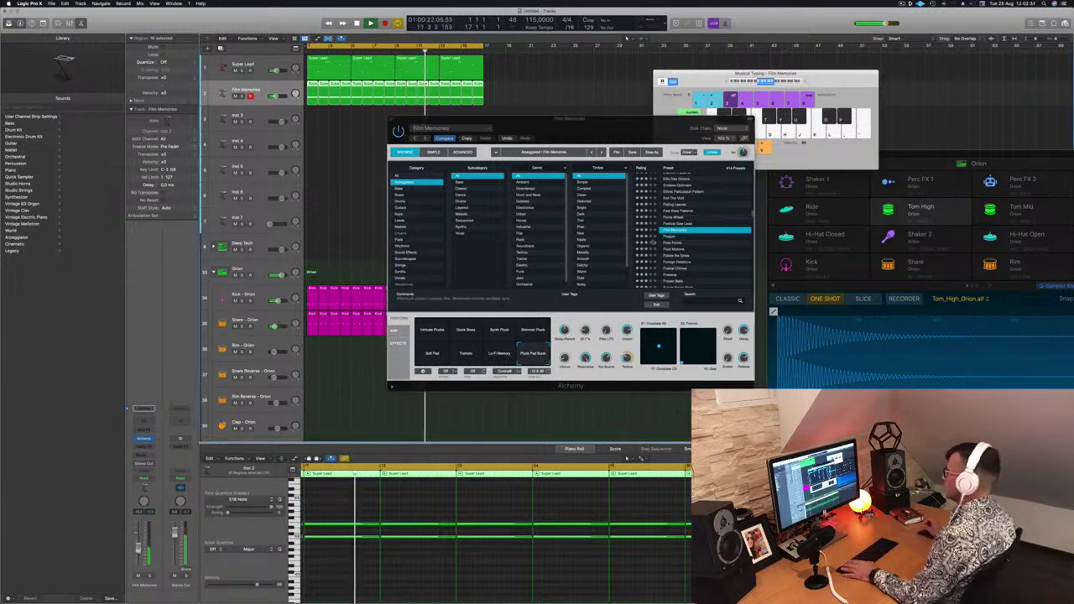
Audition the Flopper and Flow Forms presets during playback and load the Fluid Motions preset in Alchemy.
click(671, 240)
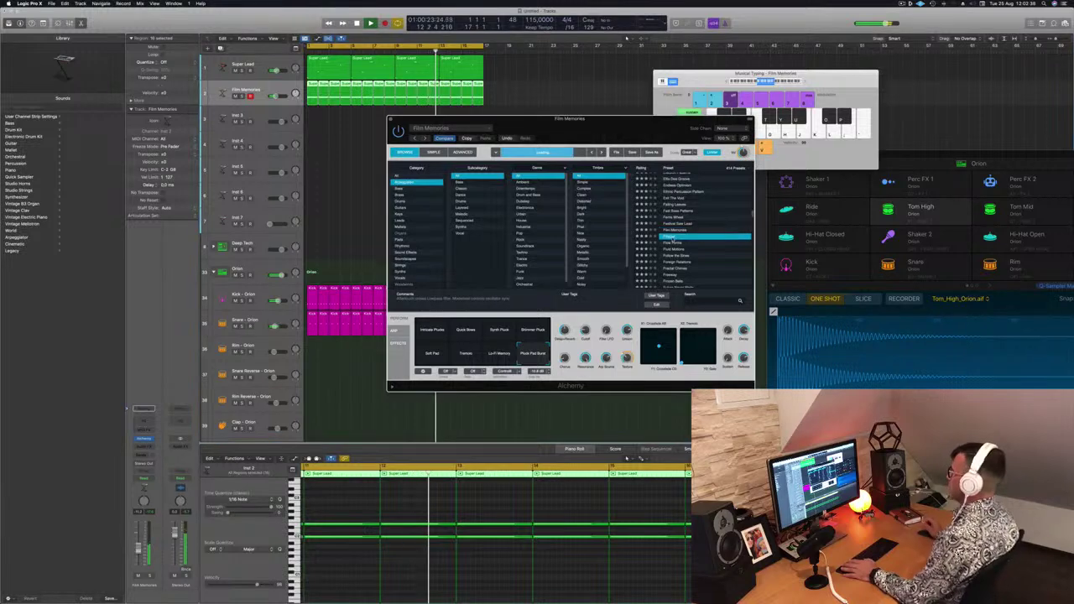
drag(700, 84, 719, 71)
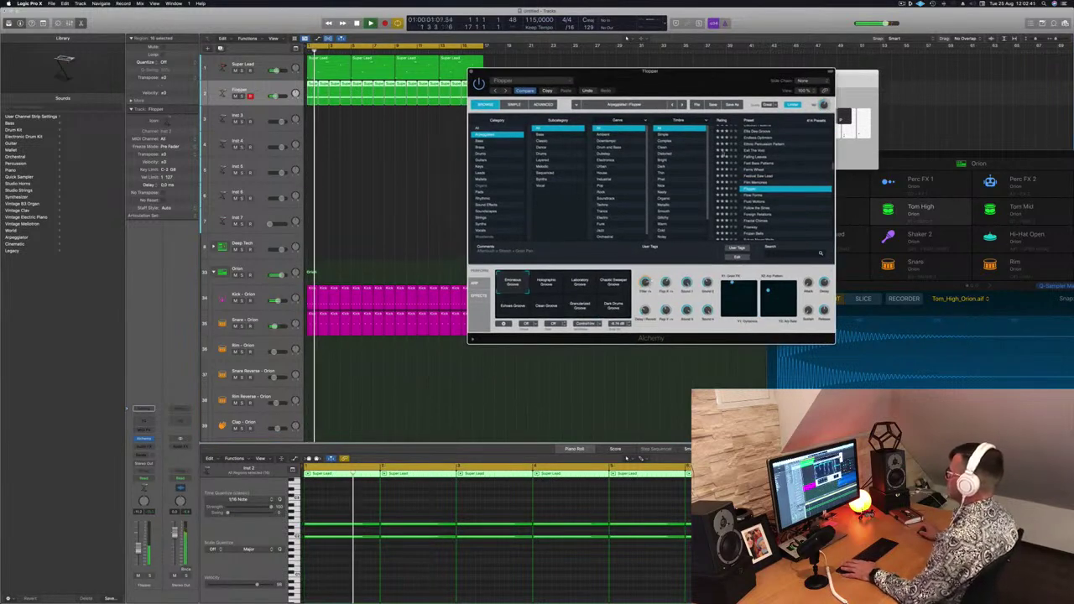
click(751, 195)
key(space)
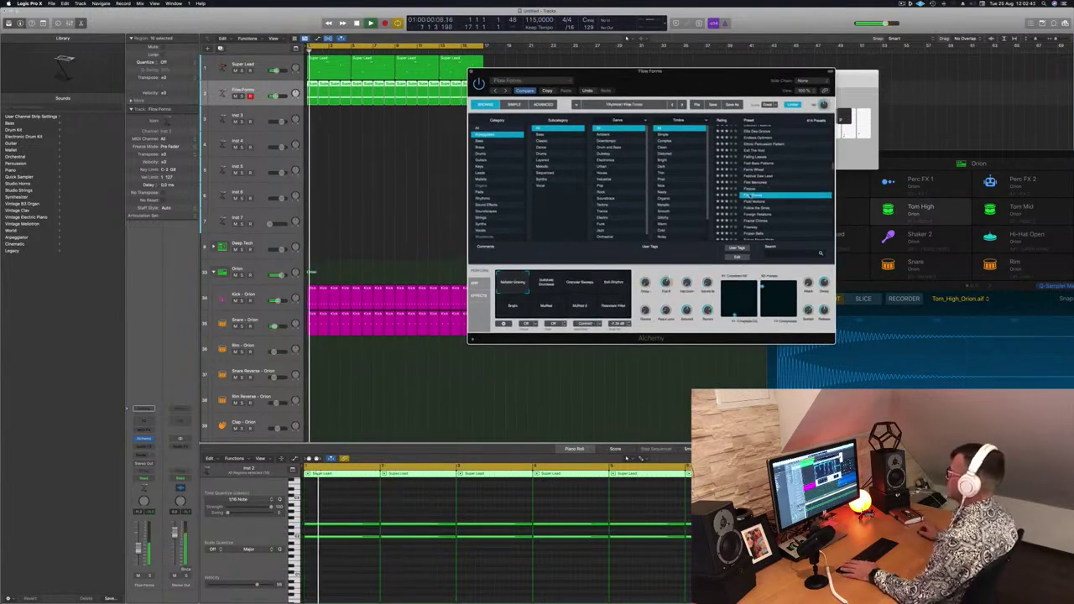
click(742, 201)
mouse_move(688, 90)
mouse_down()
mouse_move(664, 88)
mouse_move(682, 84)
mouse_up()
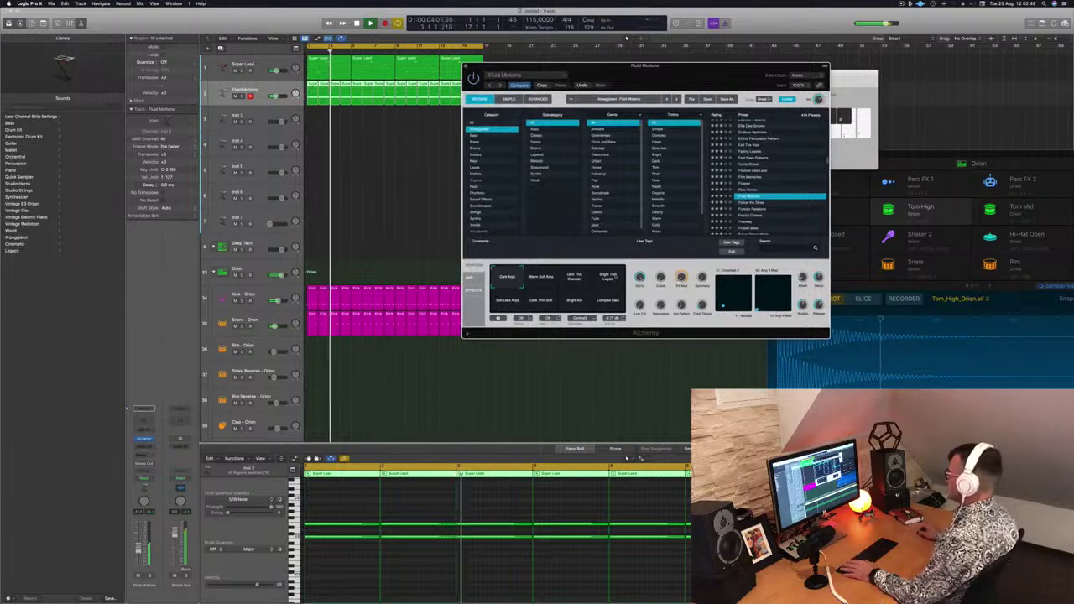
Audition the Fluid Motions variations, including Dark Thin Staccato, Bright Thin Legato, Dark Thin Soft and Bright Arp, and select Complex Dark.
click(574, 278)
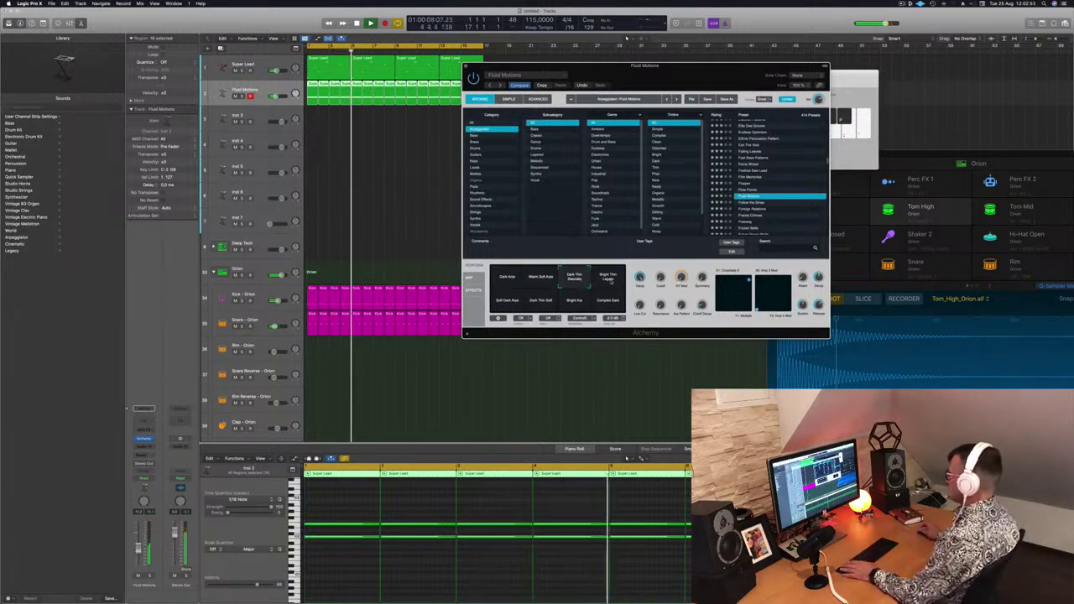
click(609, 279)
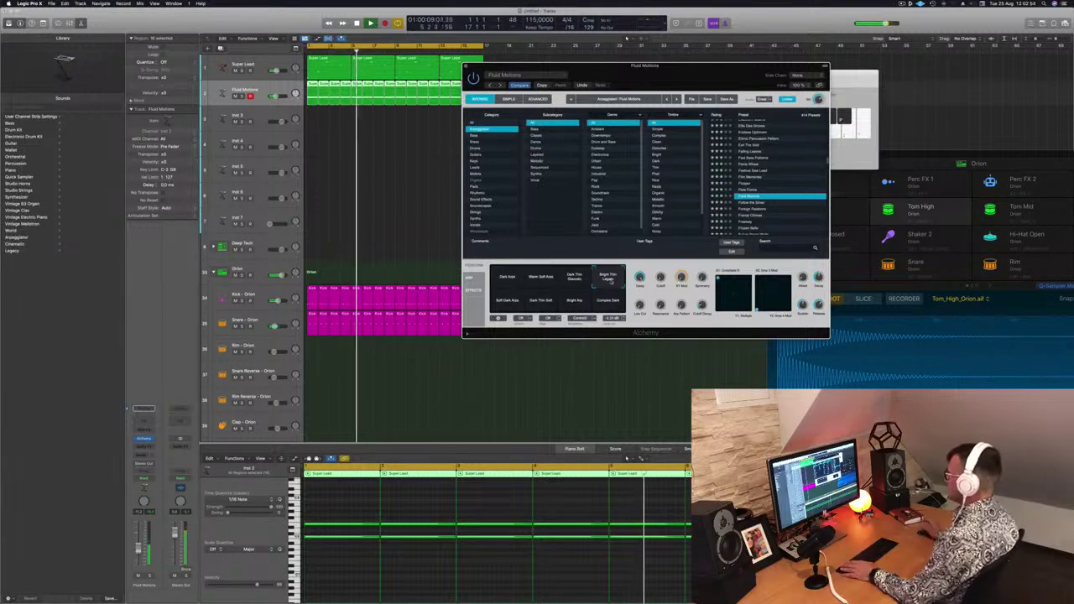
click(507, 302)
click(544, 303)
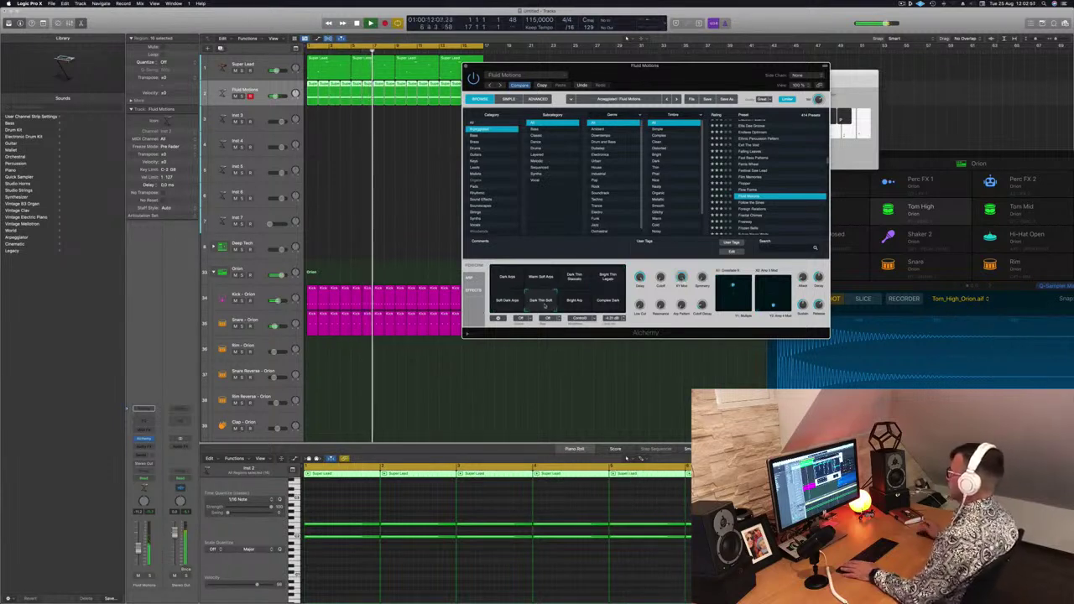
click(569, 304)
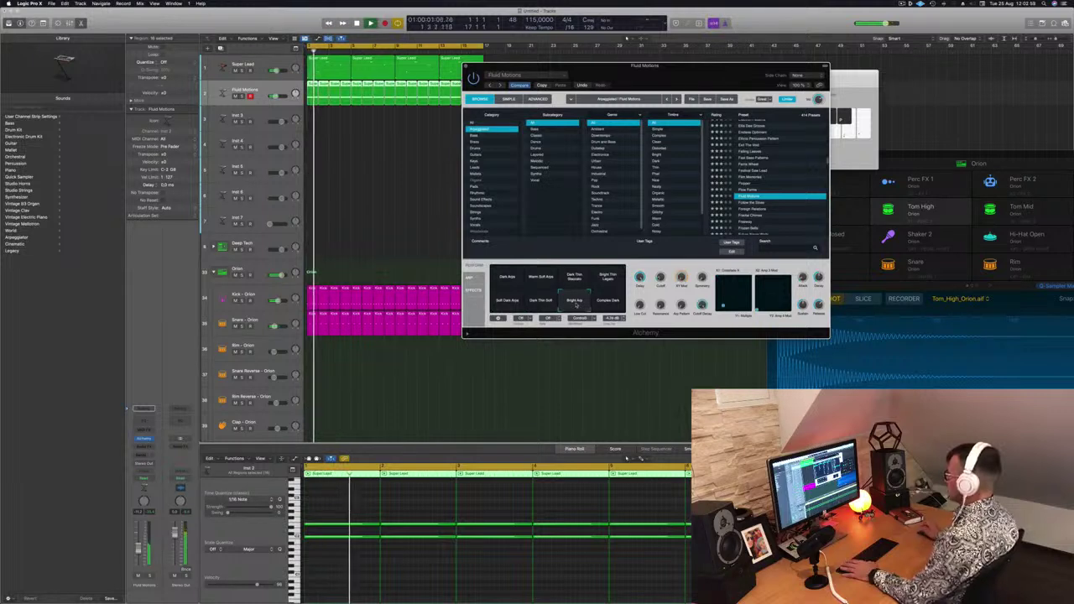
click(609, 302)
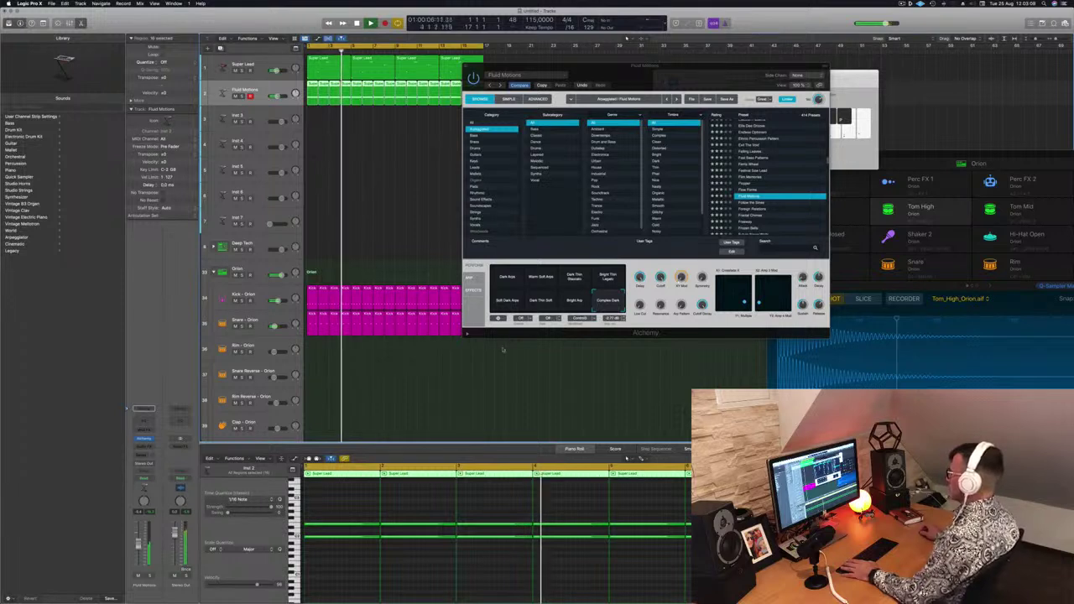
Adjust the pattern and XY Mod controls of the Fluid Motions preset and close Alchemy.
drag(681, 306, 682, 284)
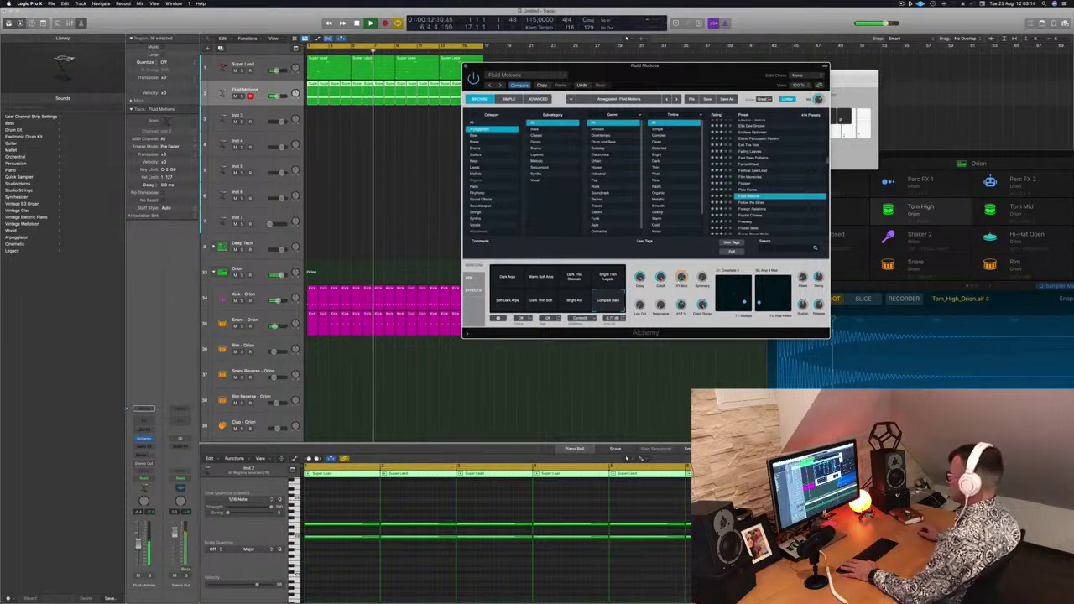
drag(682, 277, 689, 229)
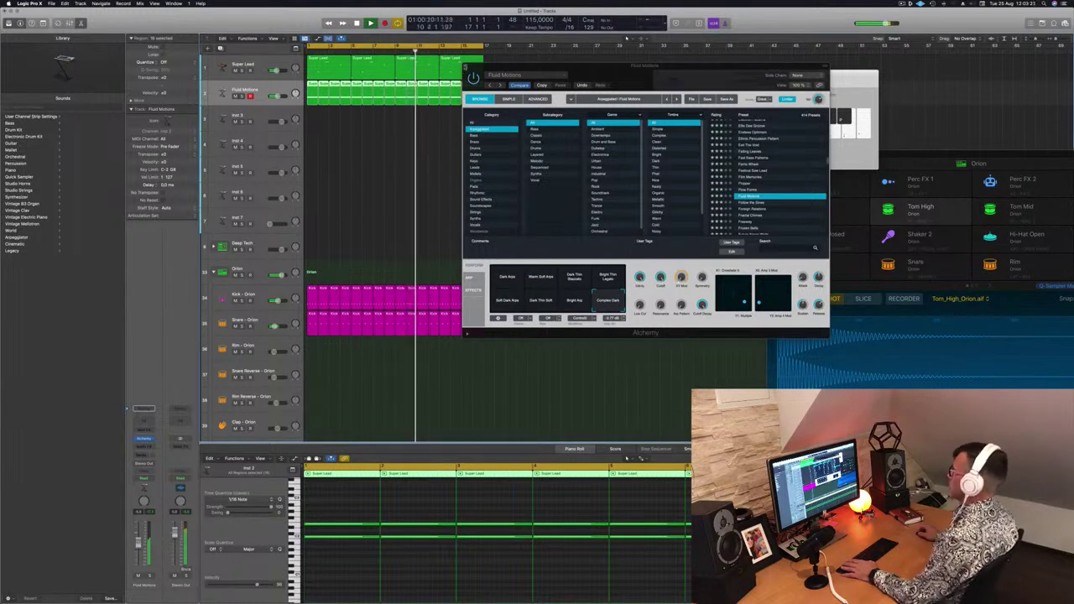
click(466, 67)
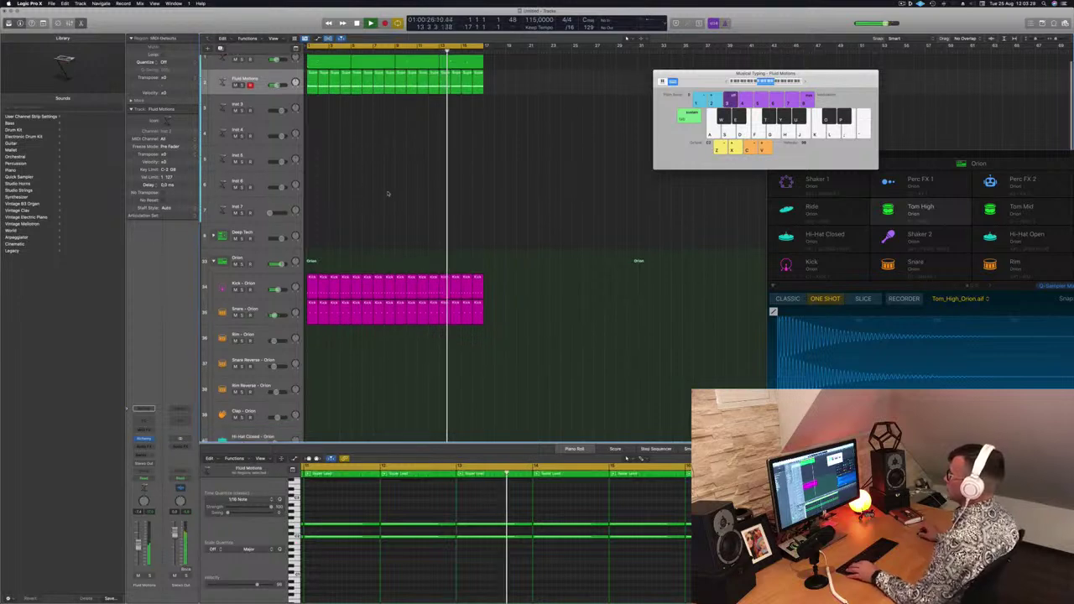
Select the Hi-Hat Open track in the Orion kit and lower its volume slightly.
scroll(416, 195, down, 3)
scroll(415, 195, down, 8)
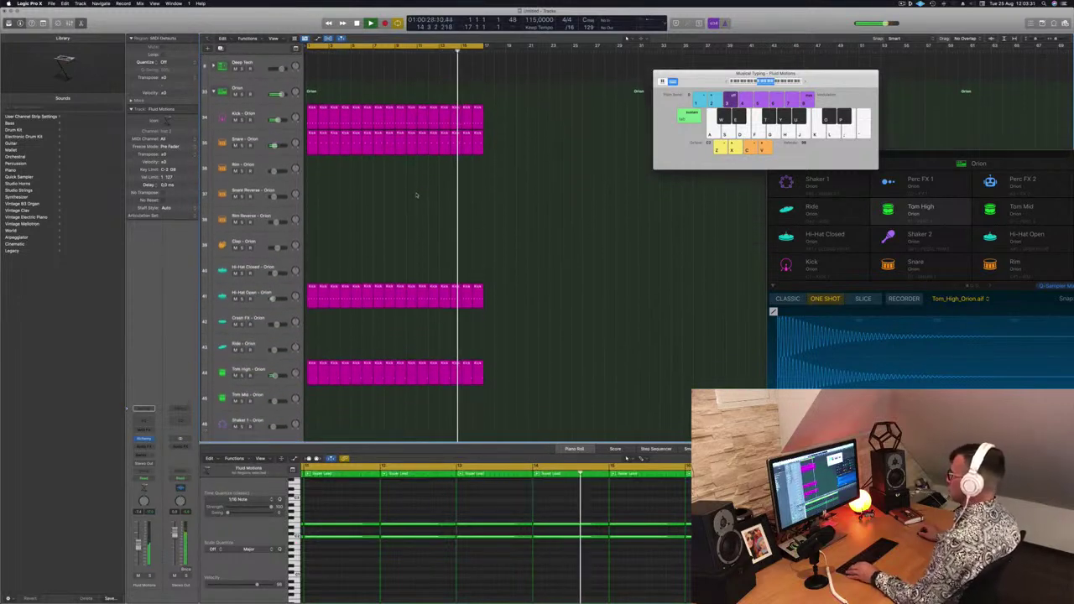
click(311, 239)
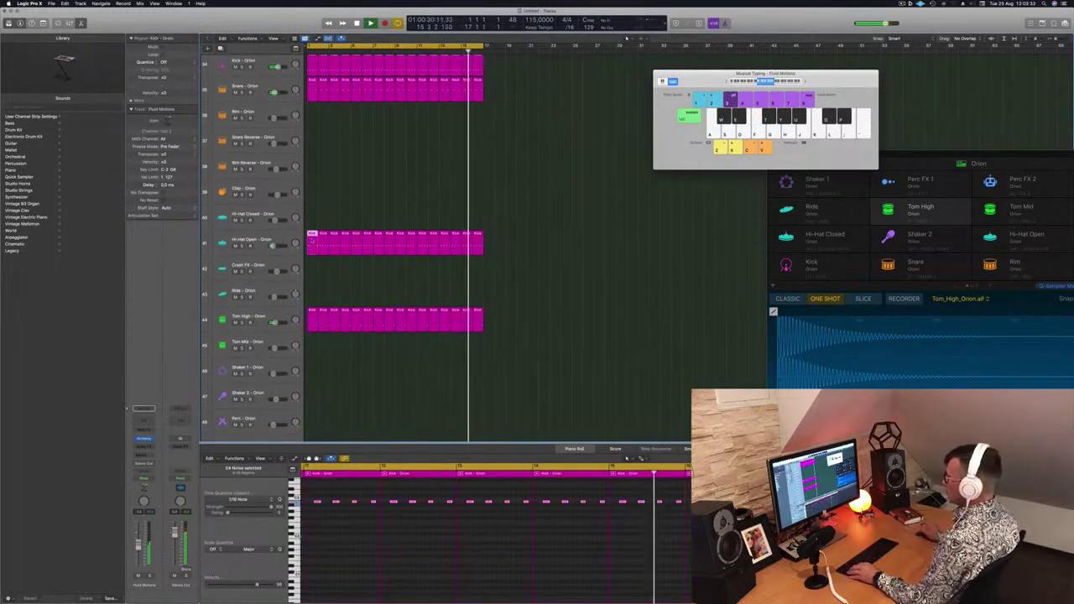
scroll(325, 272, down, 3)
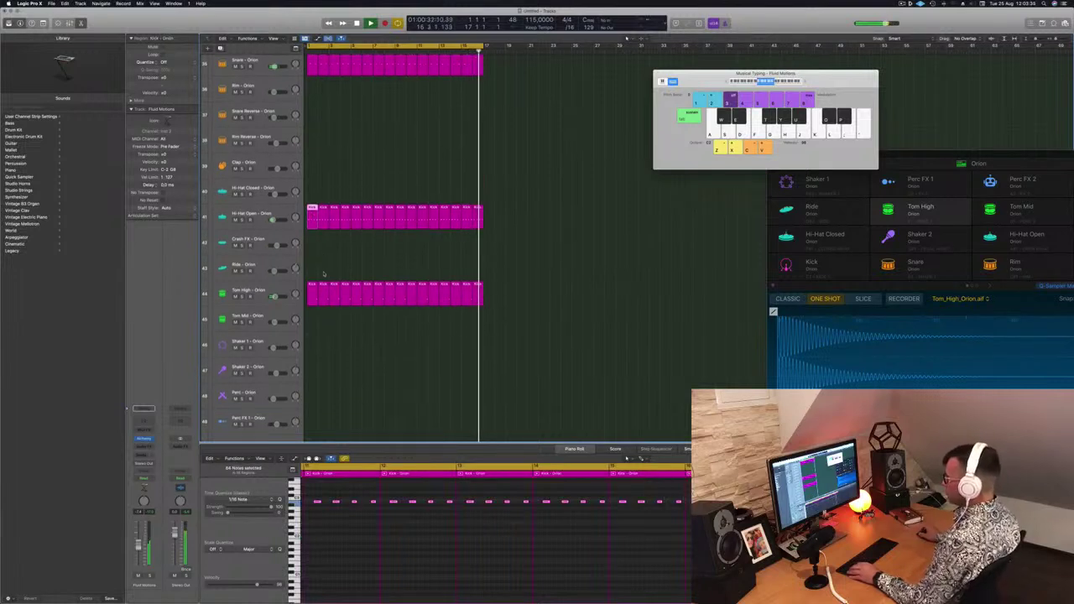
scroll(325, 272, up, 10)
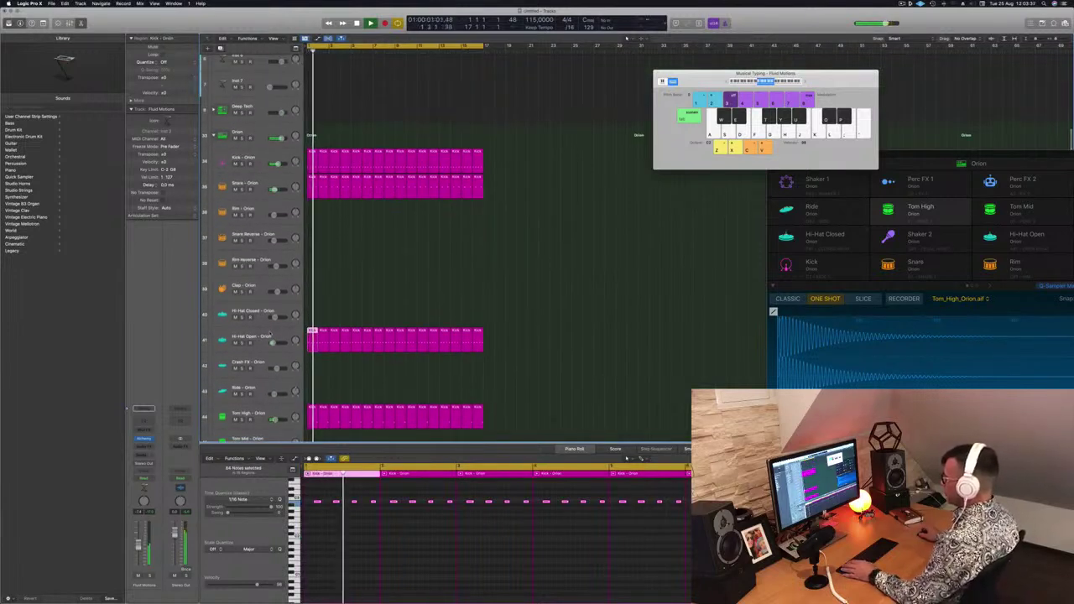
click(150, 576)
click(149, 576)
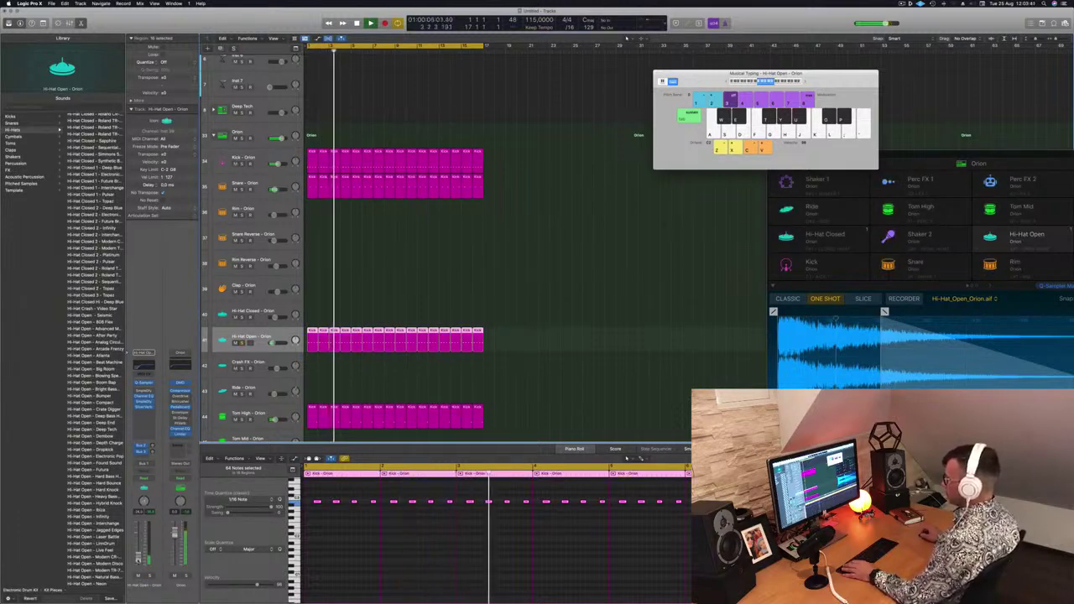
drag(138, 555, 138, 558)
Select the Fluid Motions track and add a send to Bus 8 (Aux 8).
scroll(498, 184, up, 6)
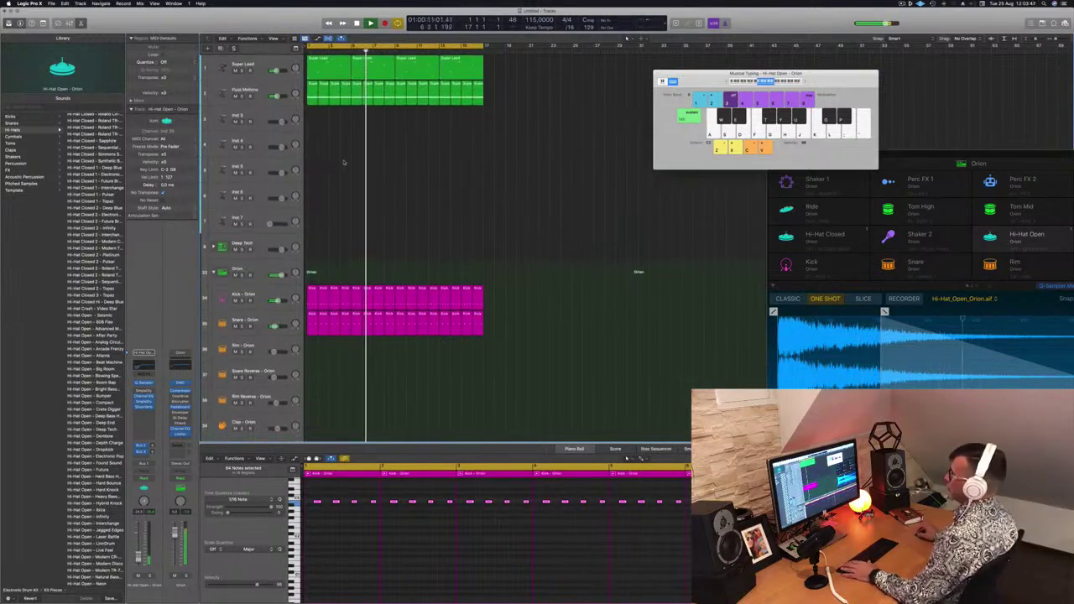
click(266, 102)
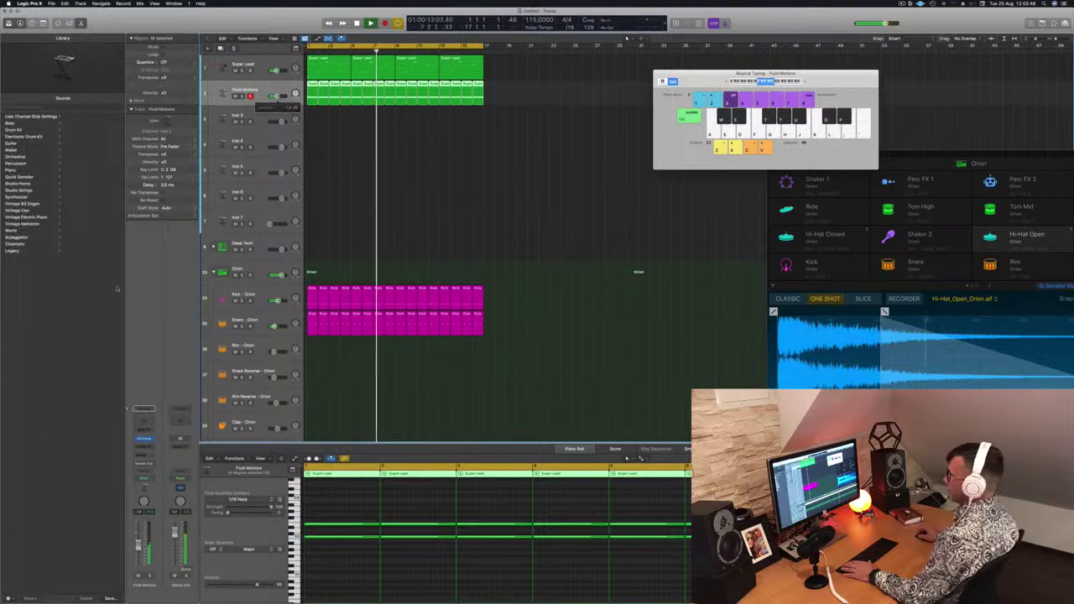
click(137, 460)
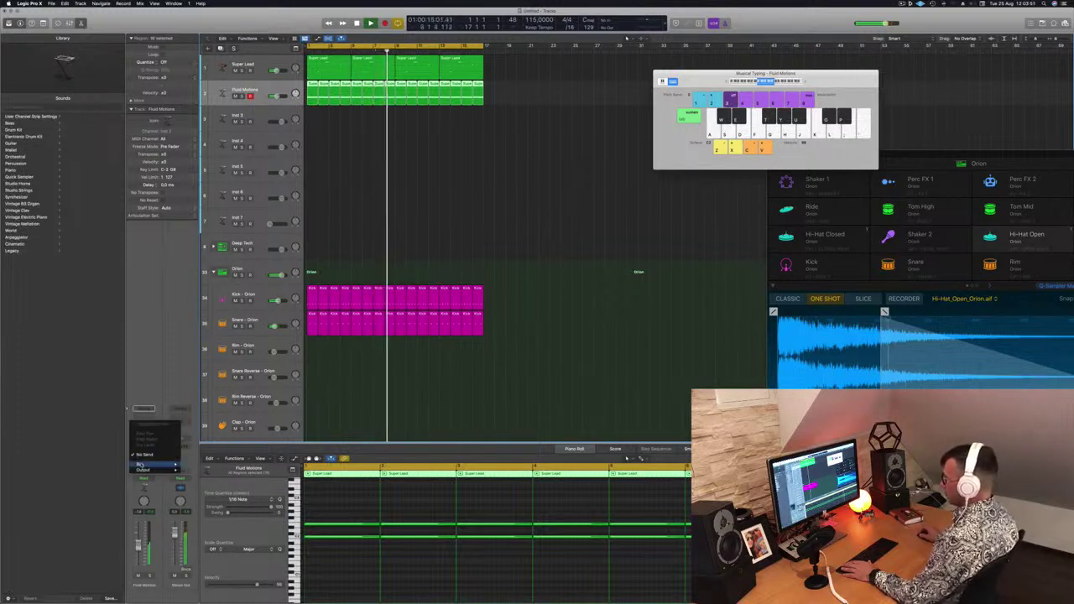
click(145, 456)
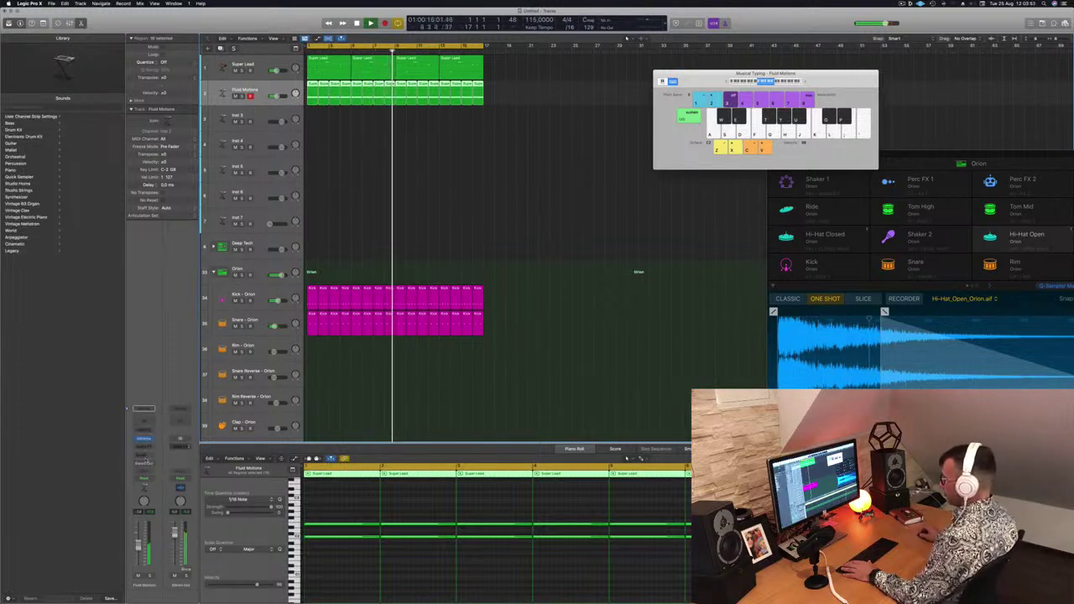
click(143, 459)
mouse_move(145, 464)
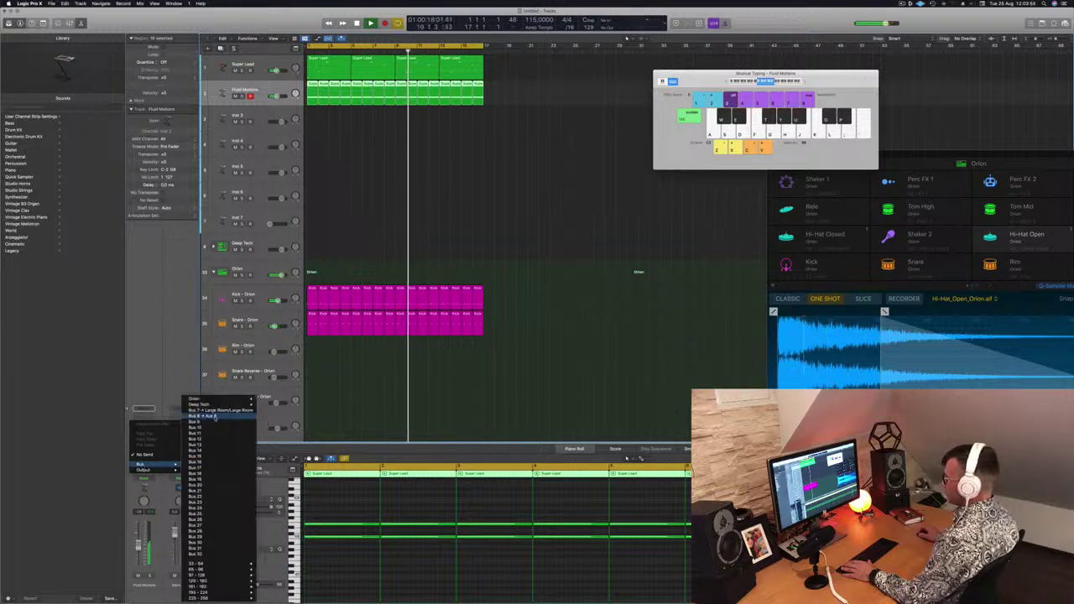
click(214, 417)
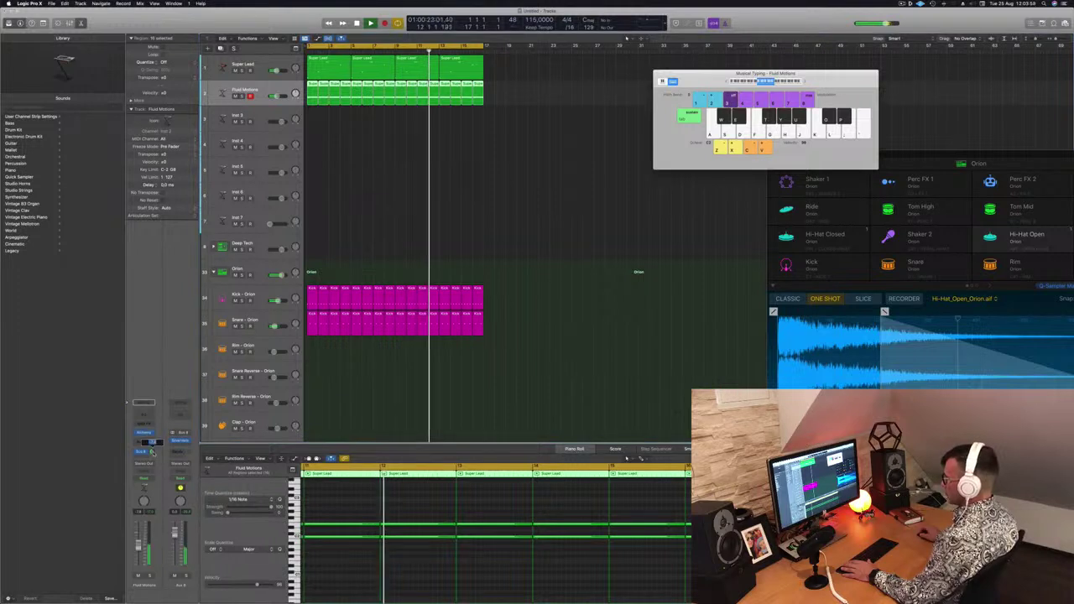
Add a Channel EQ to Aux 8 with a low cut at 258 Hz and 18 dB/Oct, and close it.
click(180, 403)
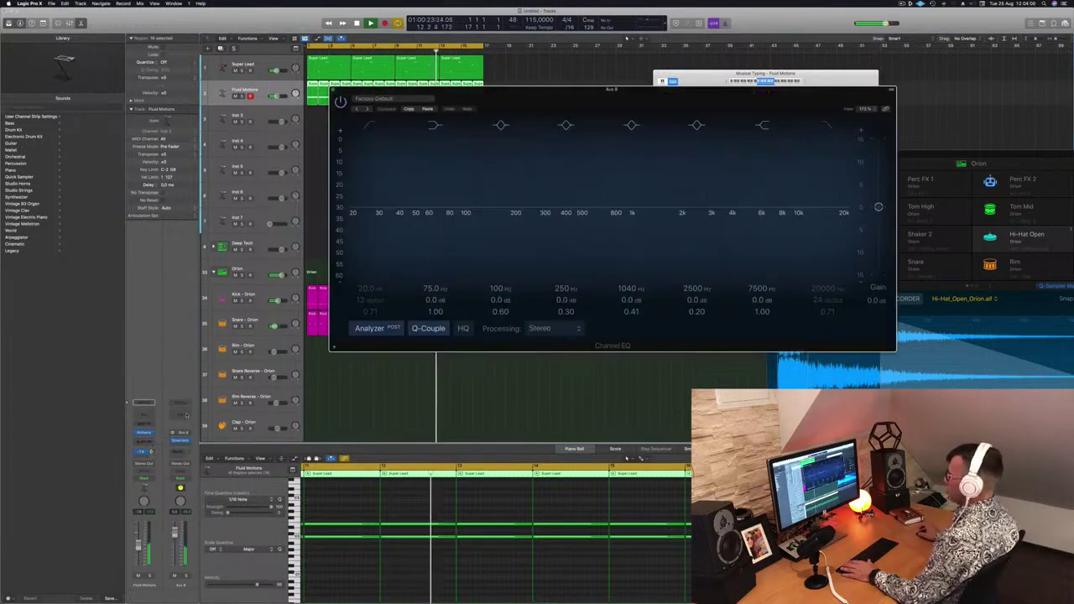
click(368, 128)
drag(378, 213, 540, 190)
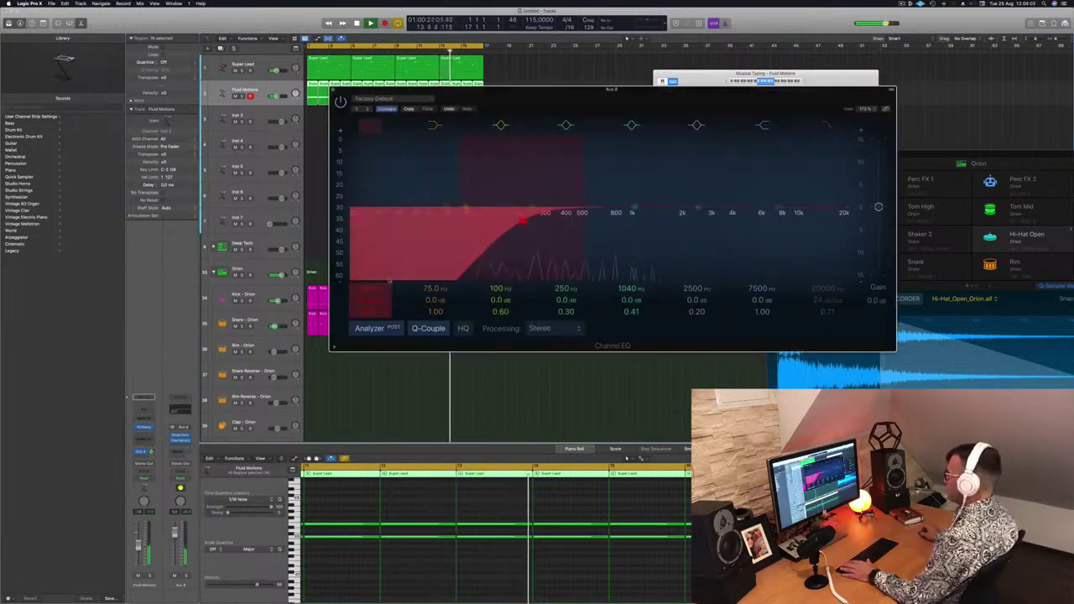
drag(366, 299, 366, 290)
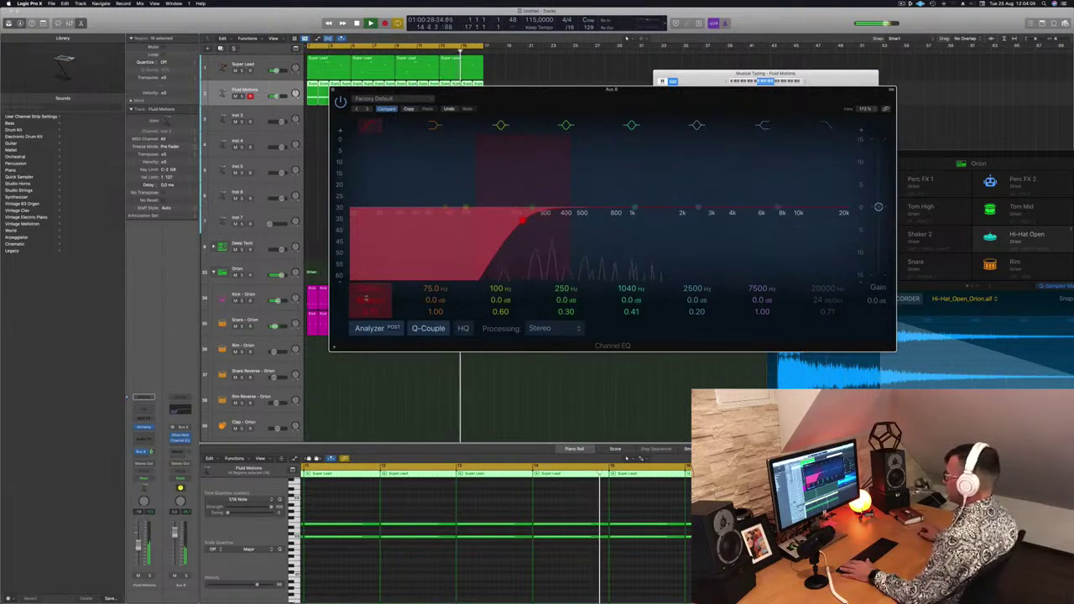
drag(522, 220, 533, 220)
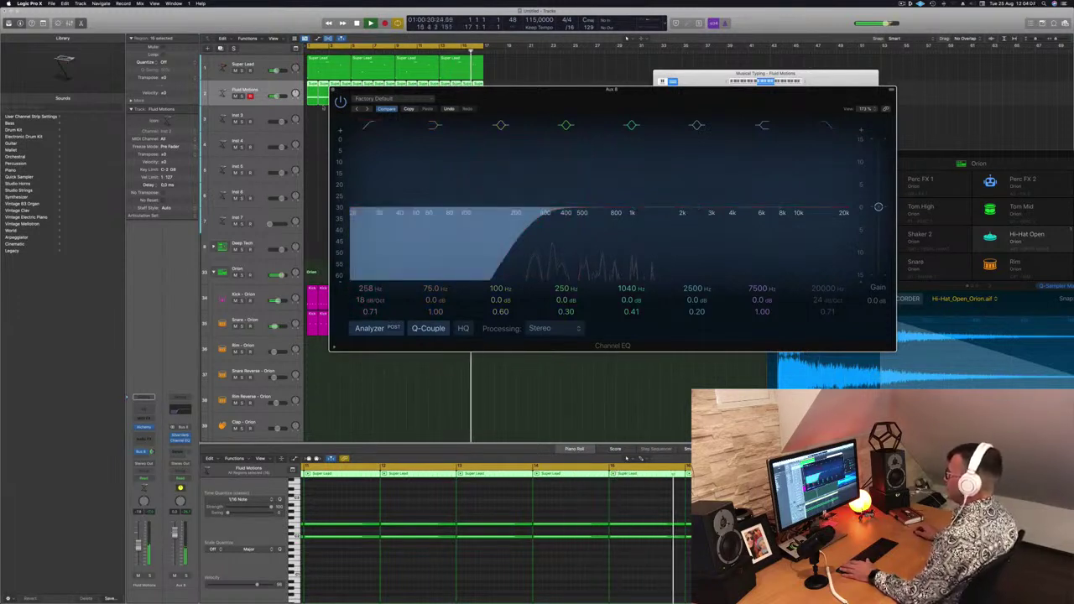
key(super+w)
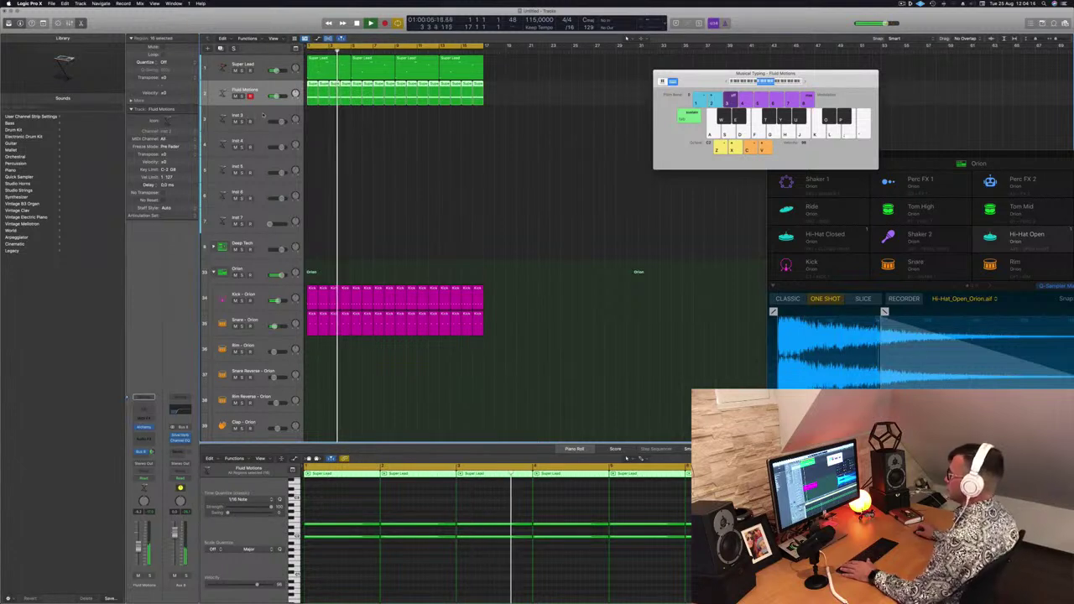
Select the Inst 3 track, open its Alchemy instrument and reposition the window over the arrangement.
click(263, 118)
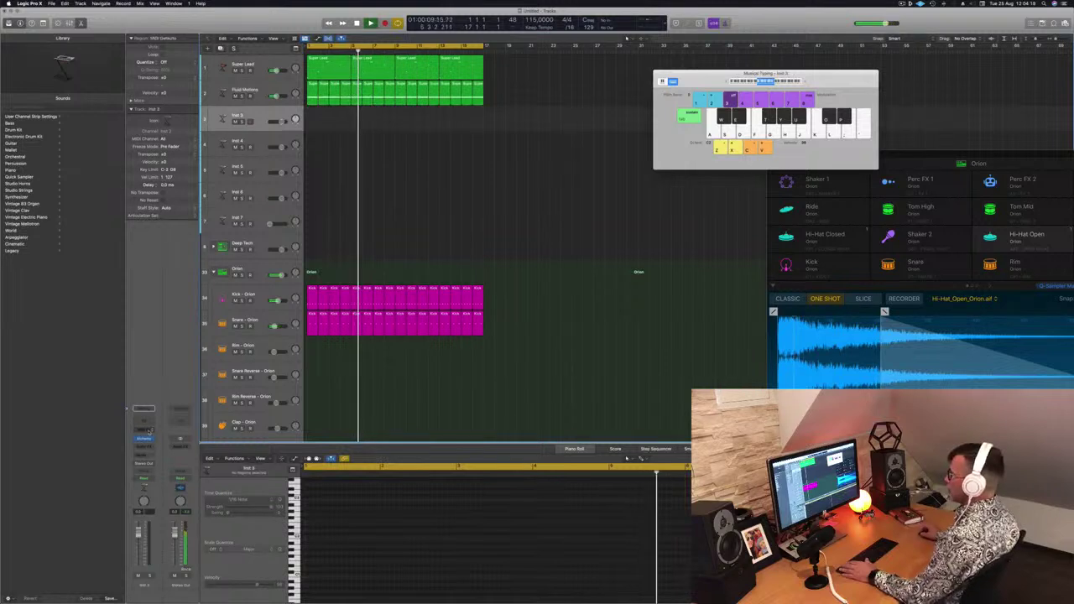
key(v)
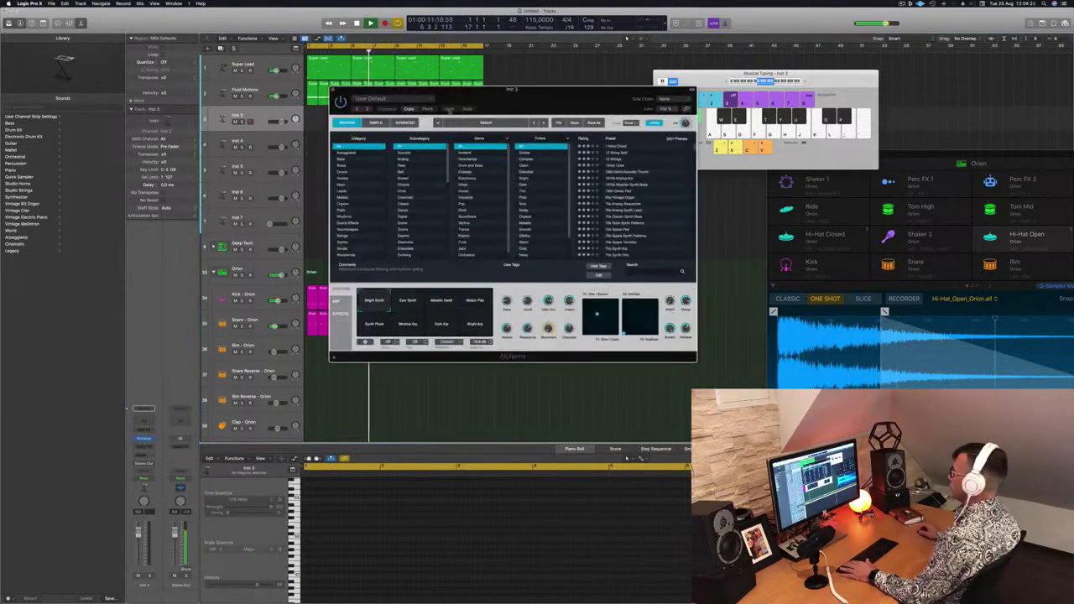
drag(498, 61, 576, 101)
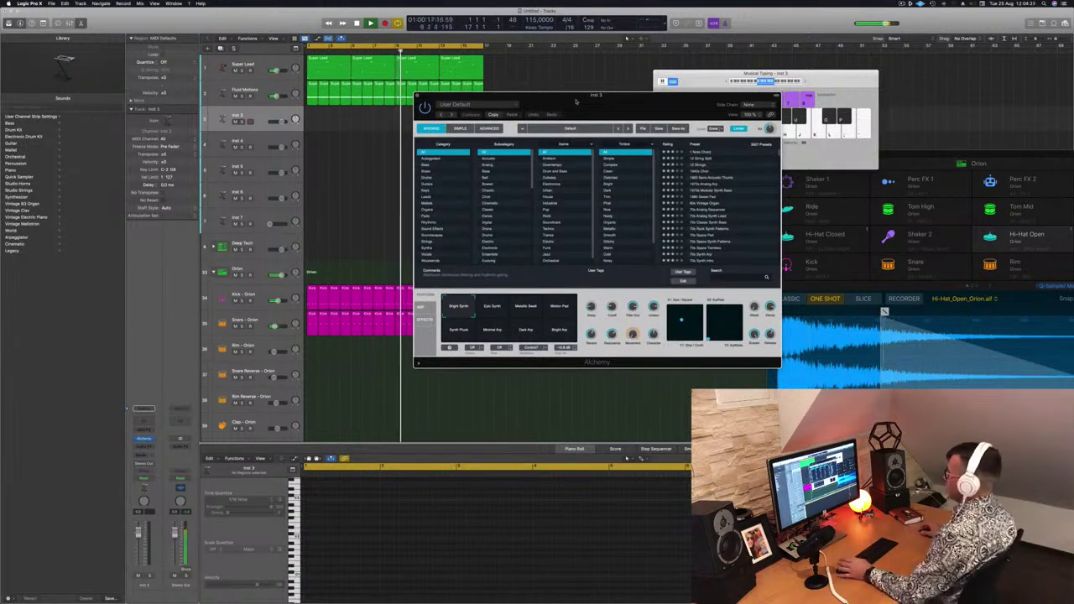
drag(593, 118, 634, 93)
drag(617, 83, 578, 93)
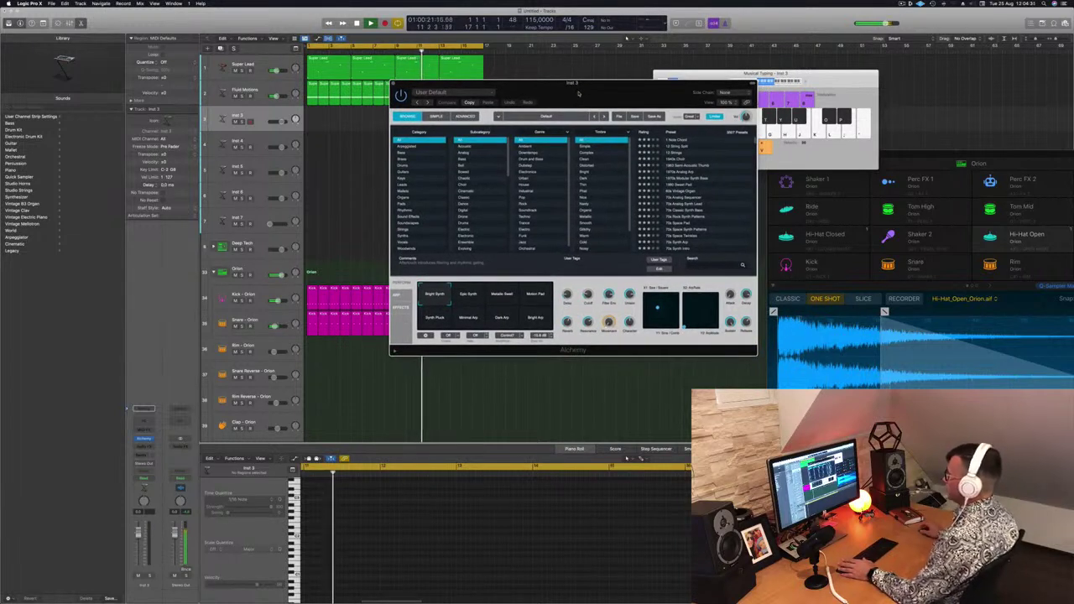
Add a send to Bus 8 on the Inst 3 track.
click(143, 454)
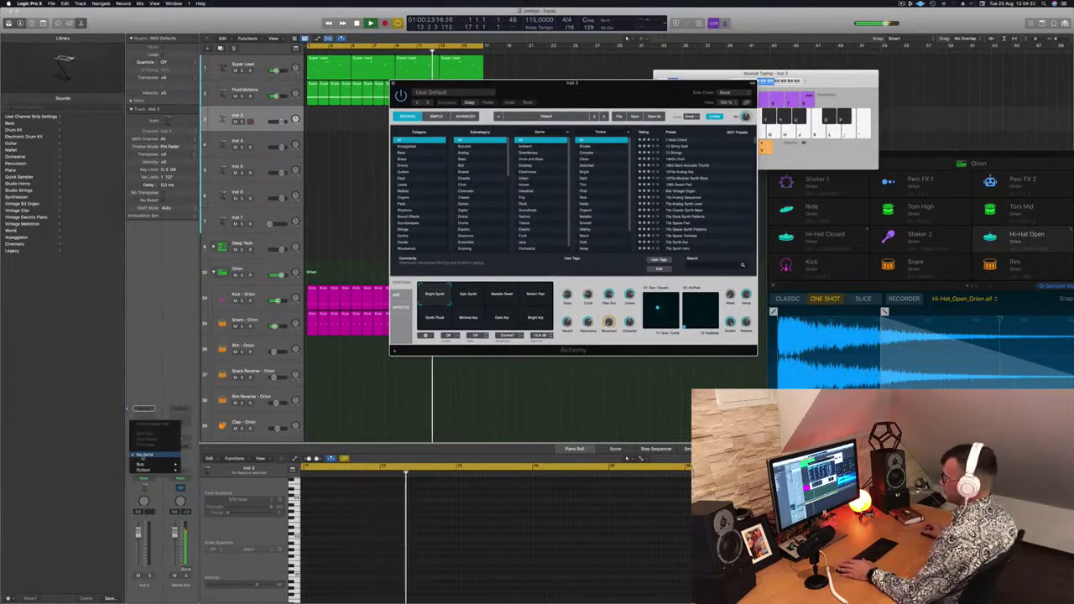
mouse_move(143, 464)
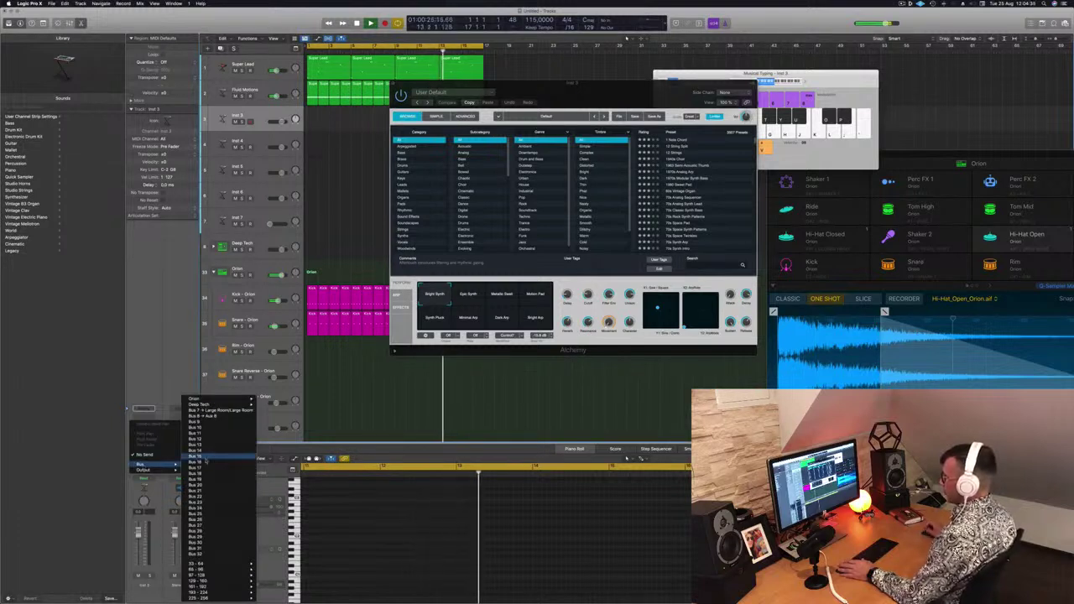
click(197, 422)
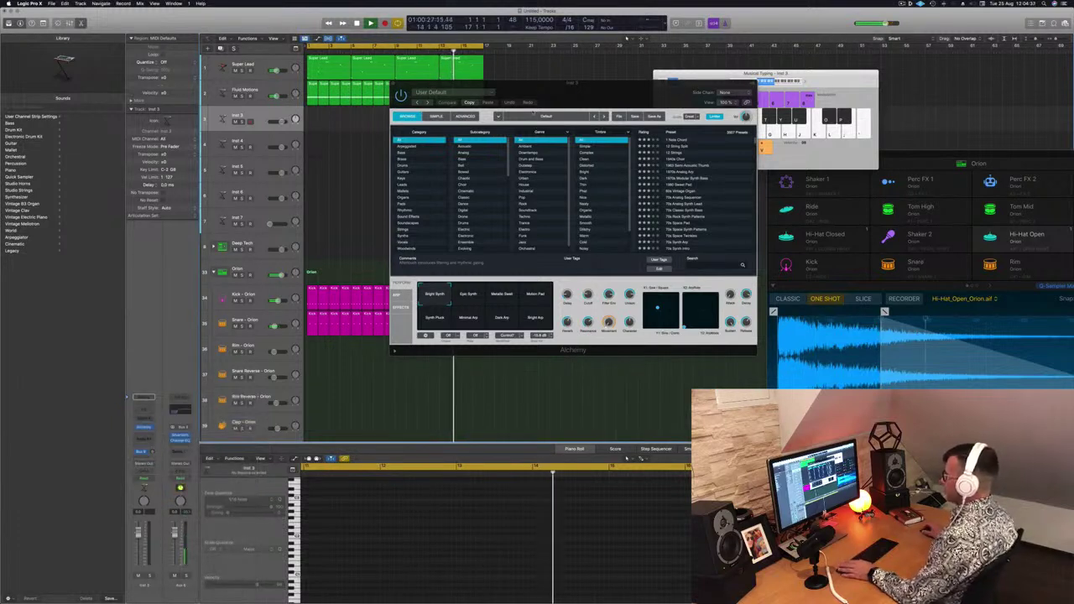
Load the Adding preset from the Keys category in Alchemy on Inst 3, keeping its window clear of the arrangement.
drag(612, 82, 586, 77)
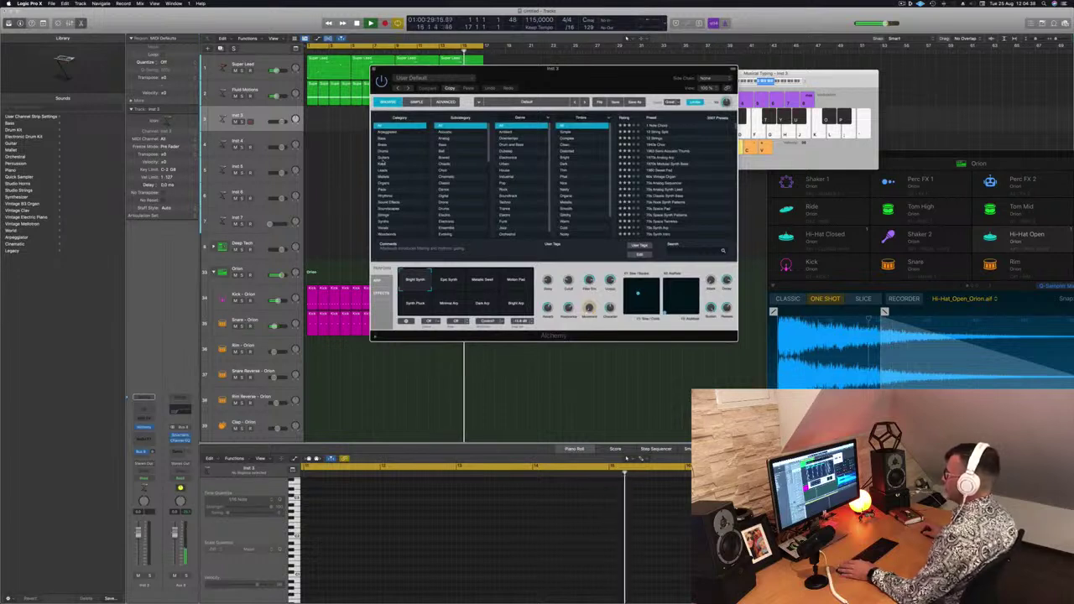
click(383, 165)
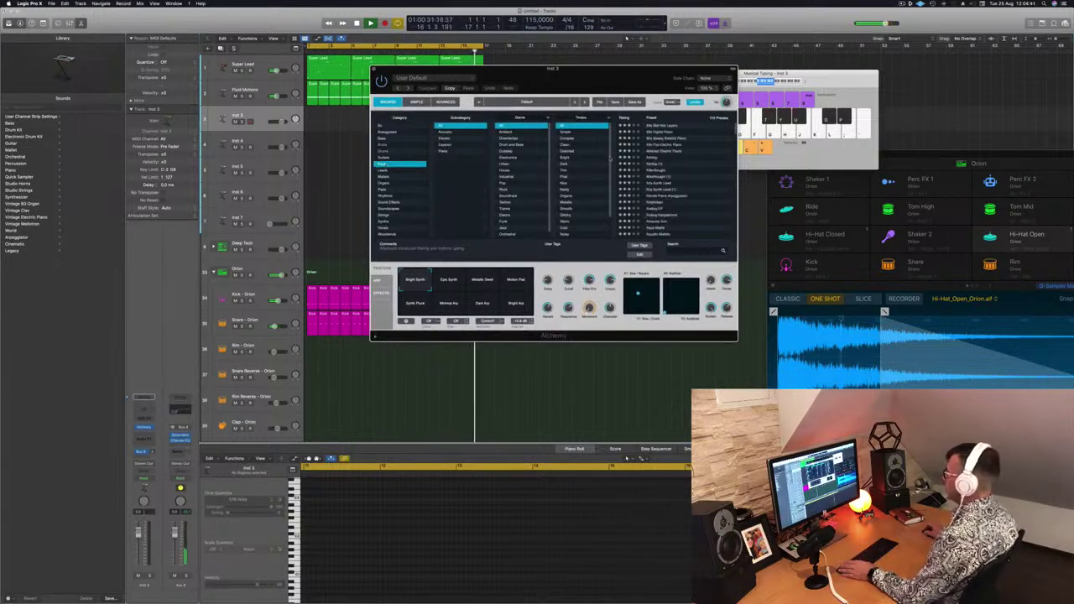
drag(597, 78, 707, 106)
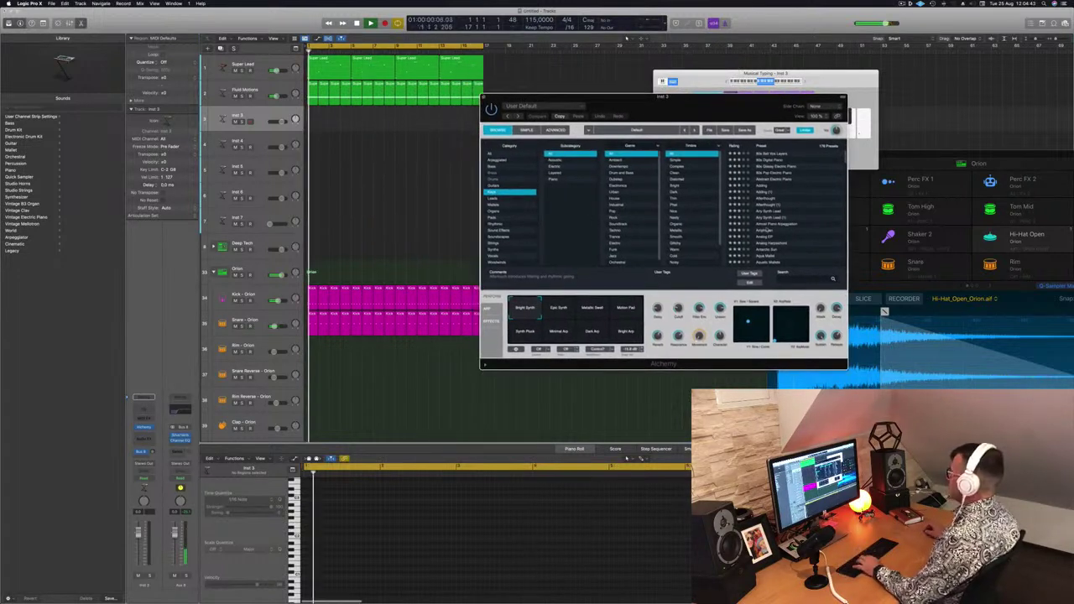
click(766, 191)
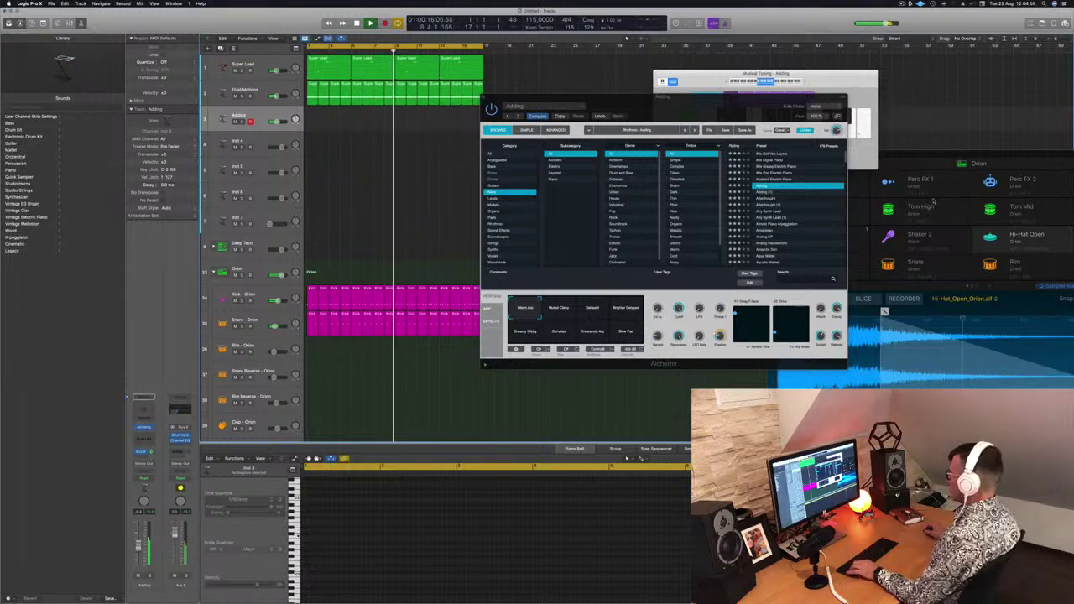
drag(763, 113, 802, 125)
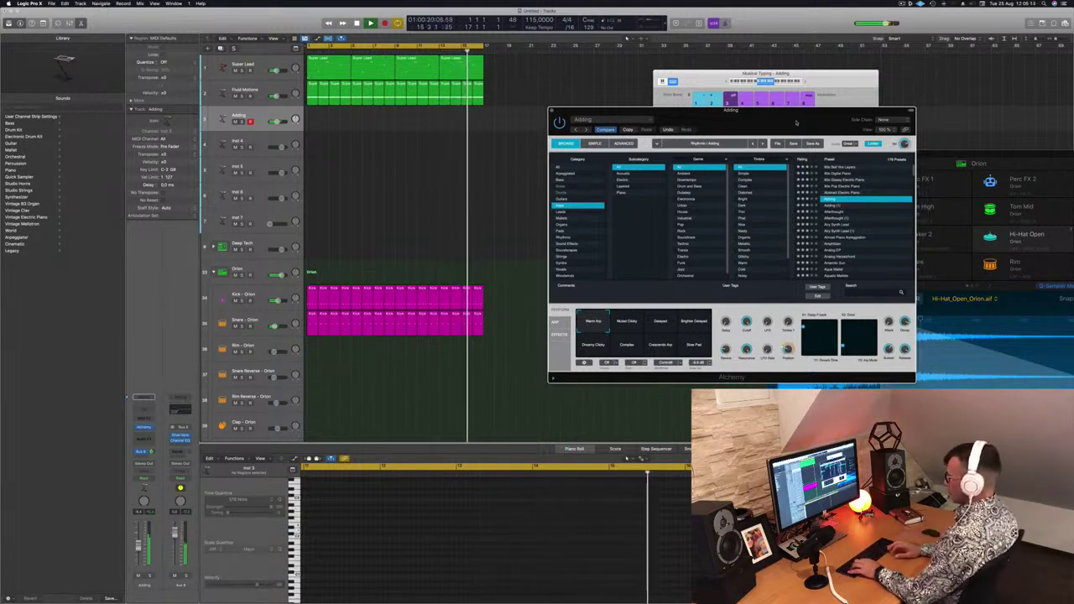
Record a part on the Adding track, stop, and remove the second four-bar region, keeping the opening four-bar one.
key(r)
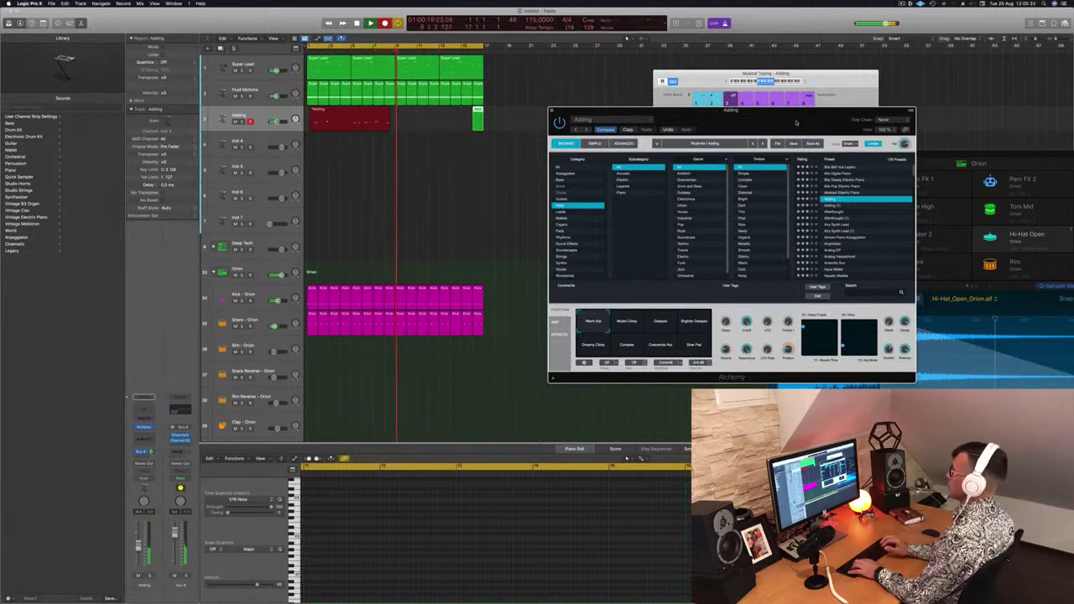
key(space)
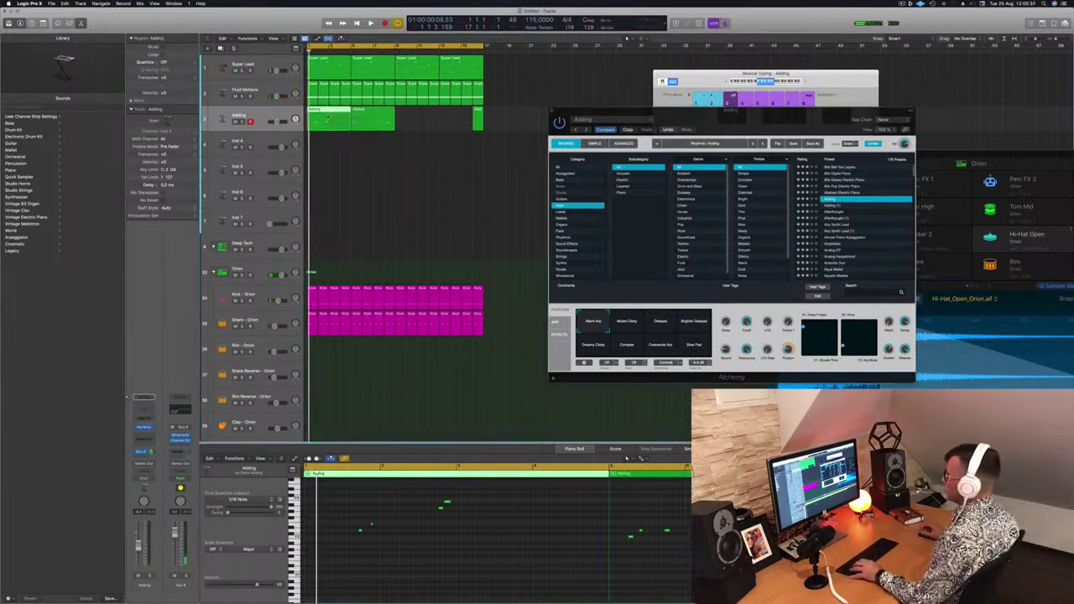
key(super+z)
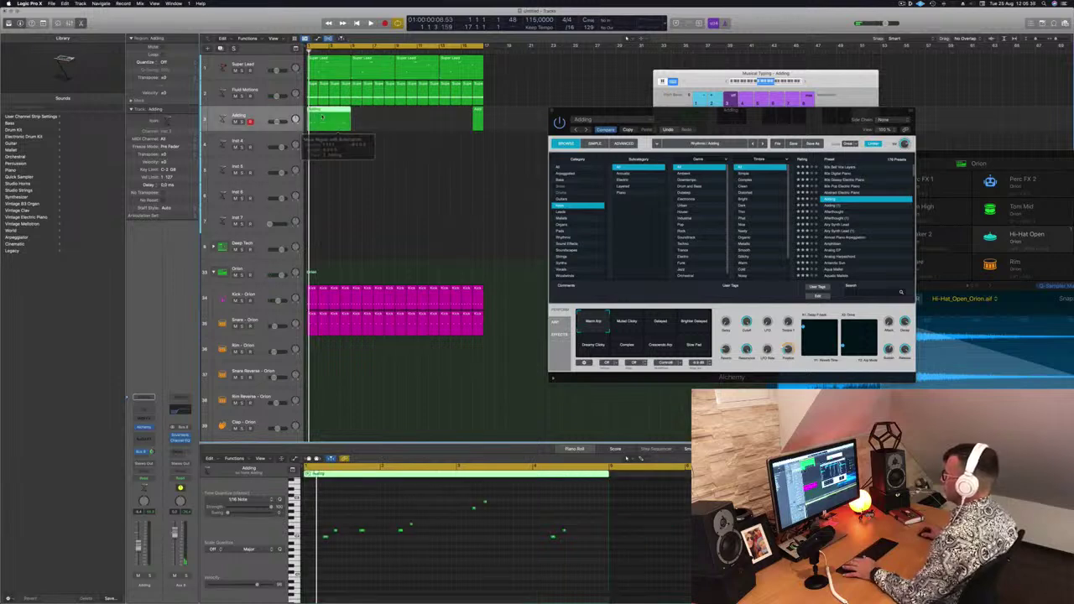
Play back the recorded Adding part and save the project as a package in the Logic folder.
key(space)
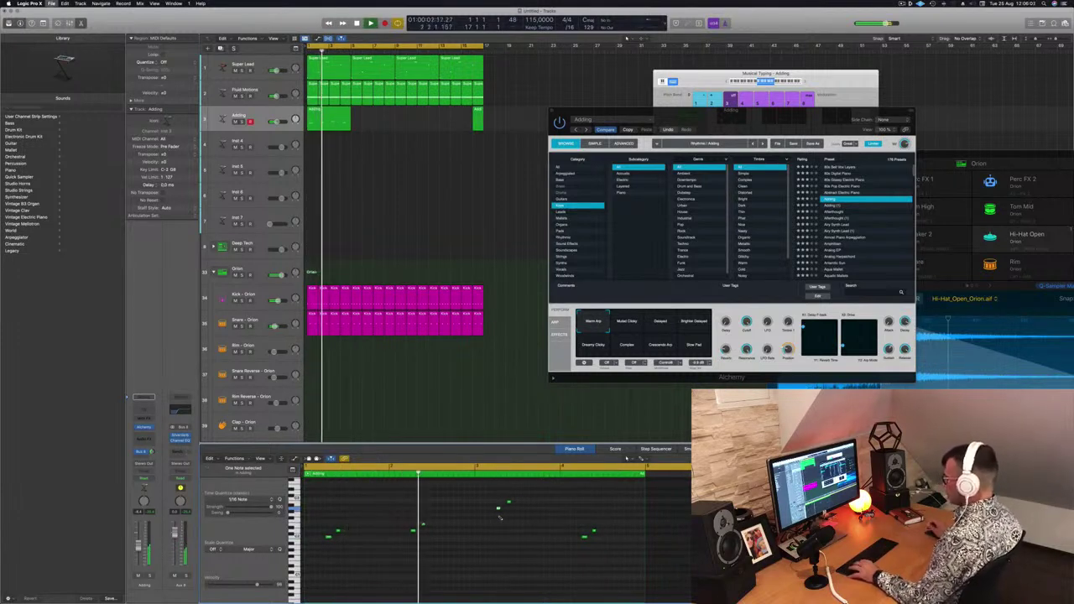
key(super+s)
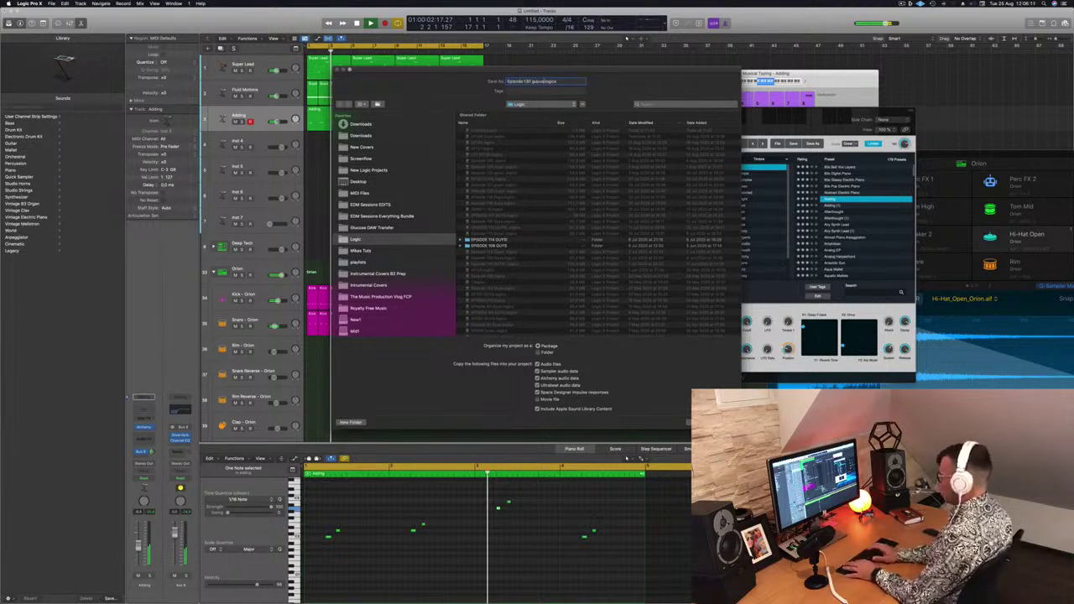
key(Return)
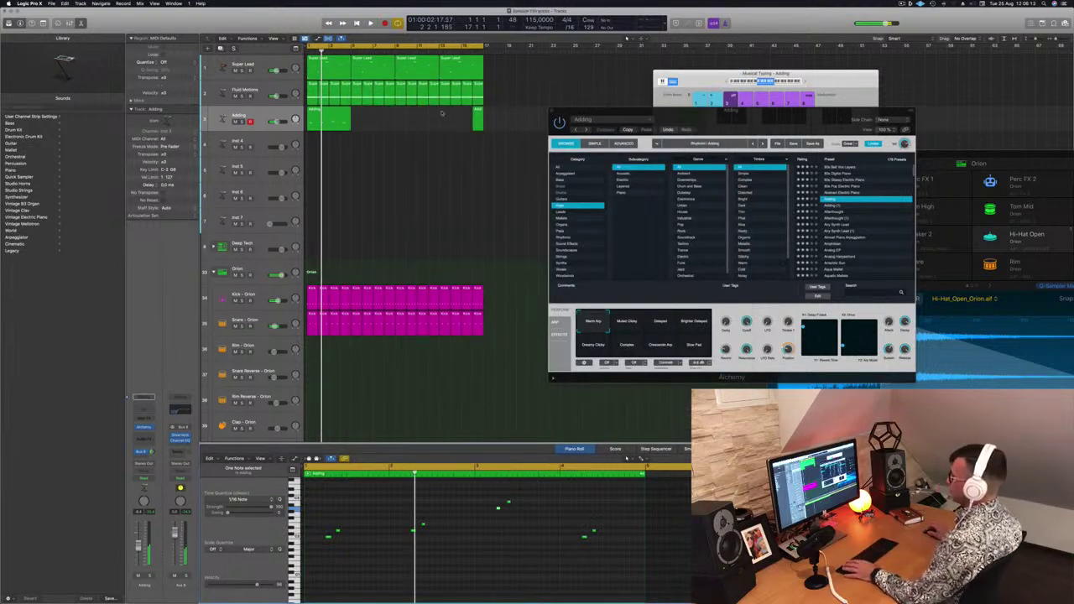
Remove the stray Adding region at bar 16 and repeat the four-bar Adding region to fill all 16 bars.
click(436, 148)
key(space)
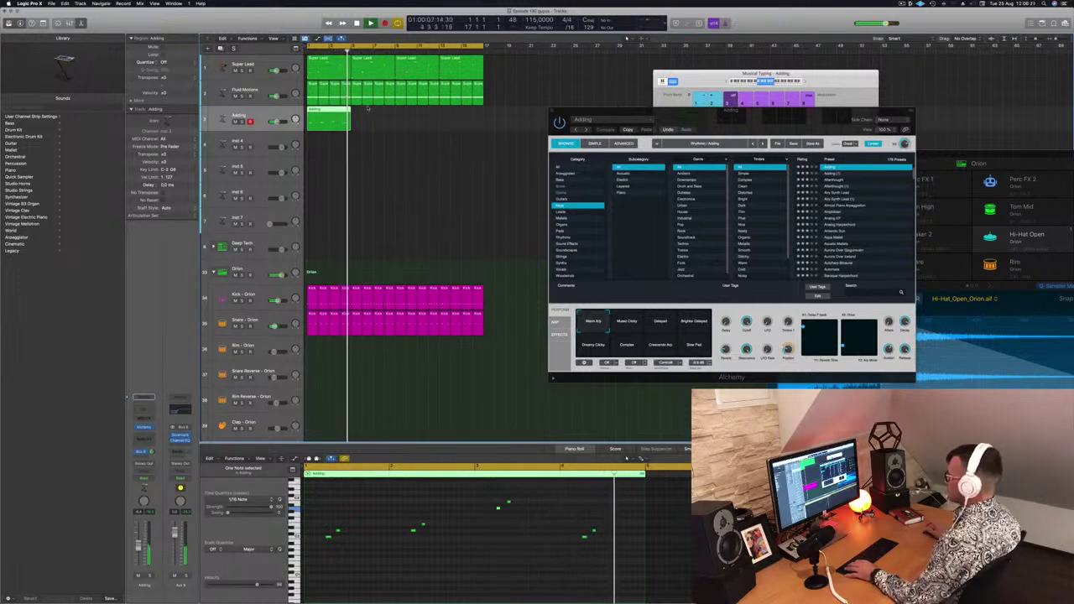
drag(328, 118, 462, 119)
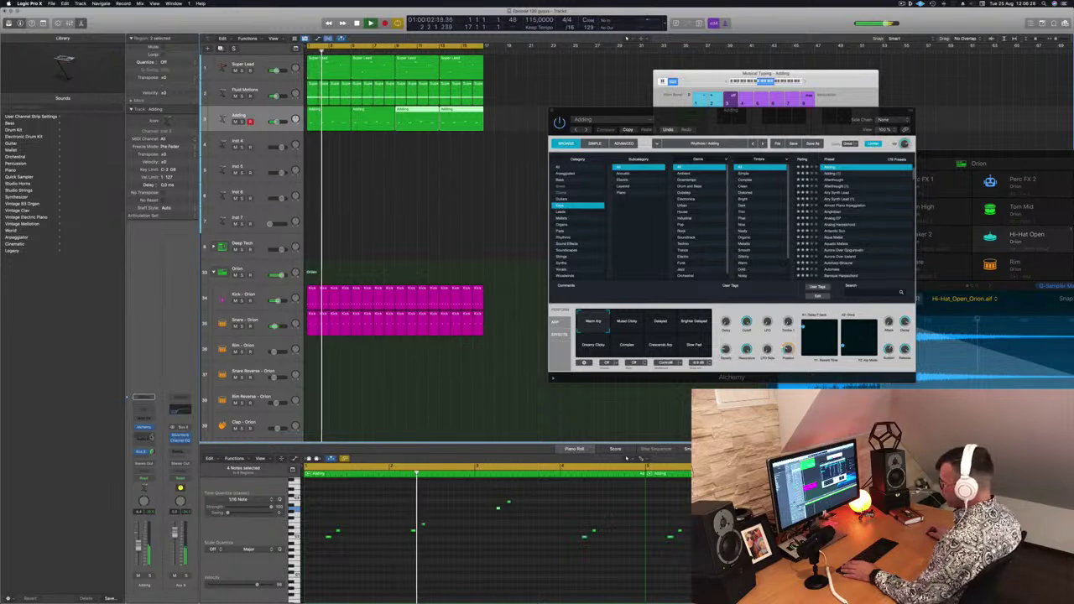
Add a send to Bus 9 on the Adding track.
click(143, 457)
mouse_move(142, 464)
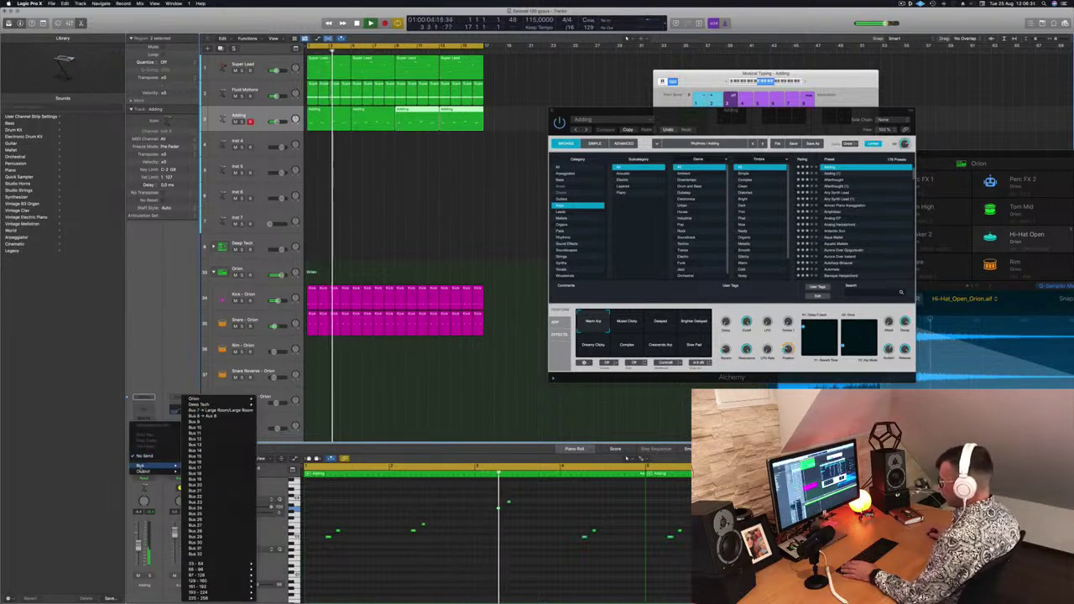
click(198, 422)
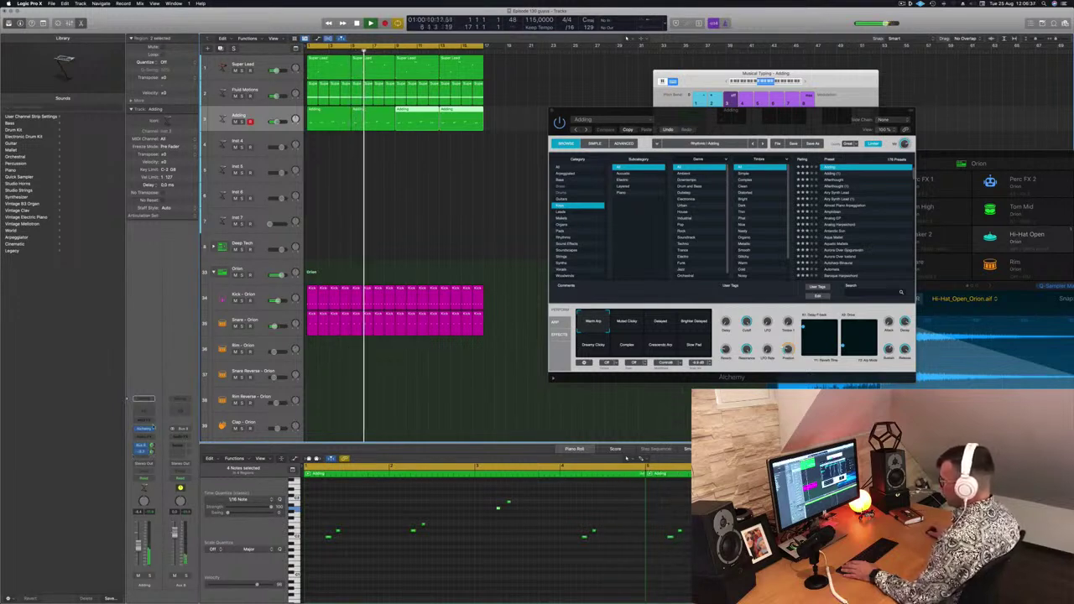
Insert a stereo Stereo Delay on Aux 9 and move its window away from the track regions.
click(179, 435)
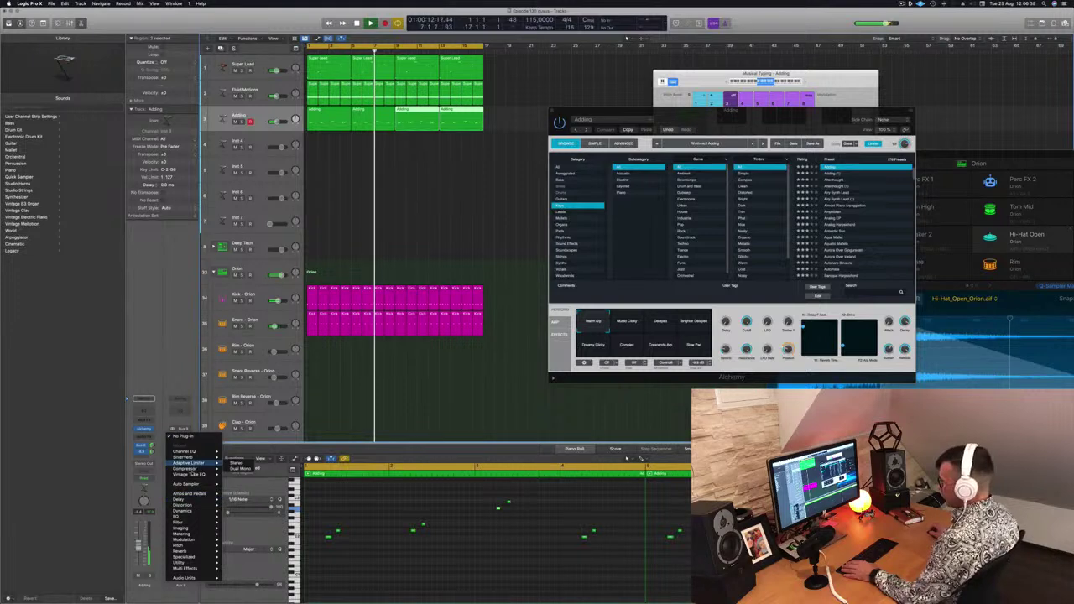
mouse_move(186, 499)
mouse_move(243, 515)
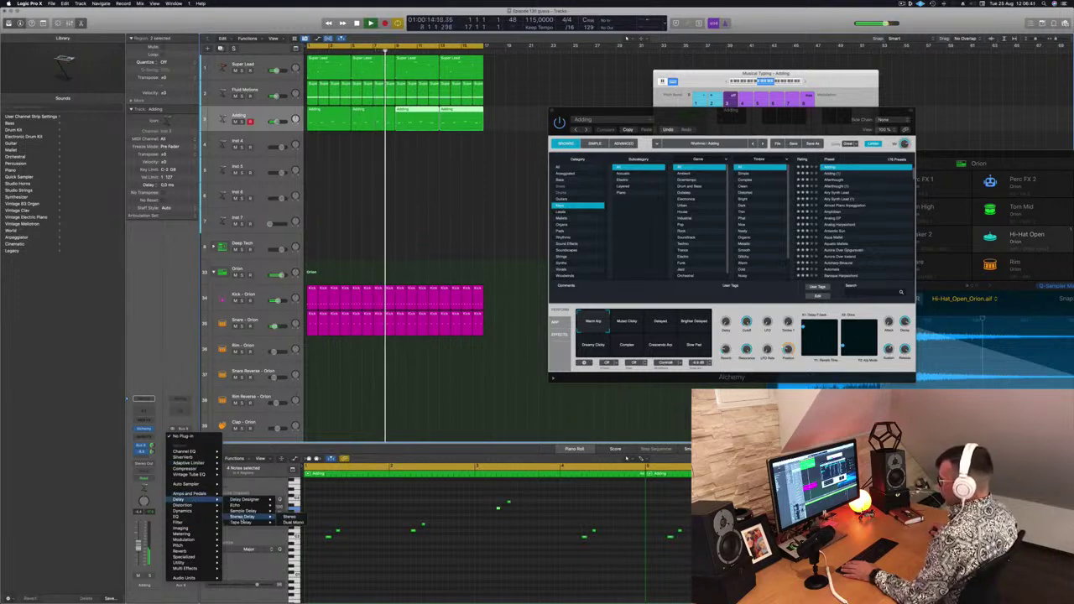
click(290, 516)
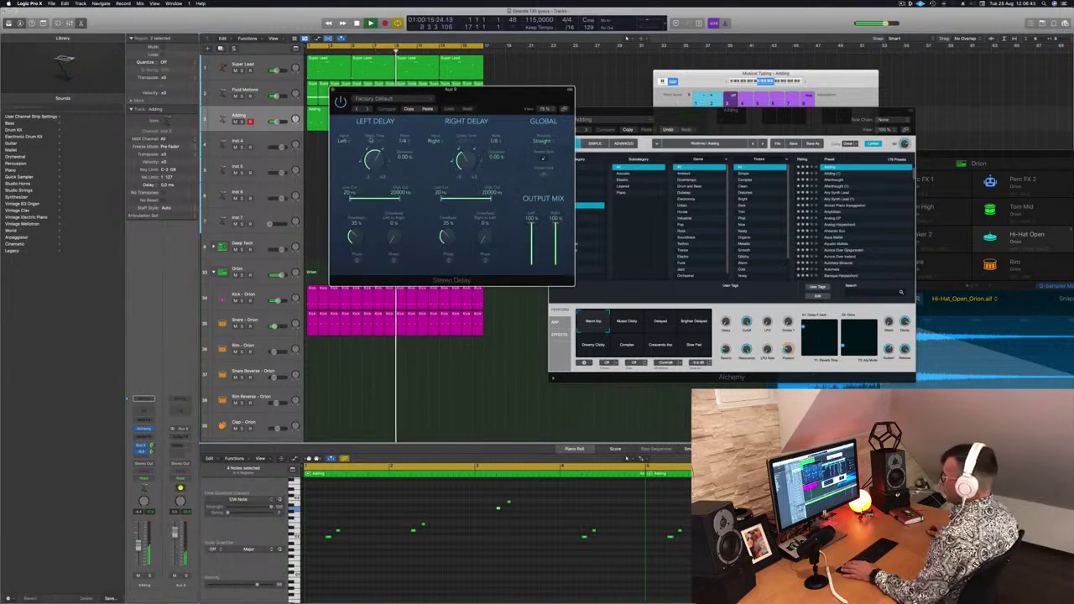
drag(470, 89, 581, 135)
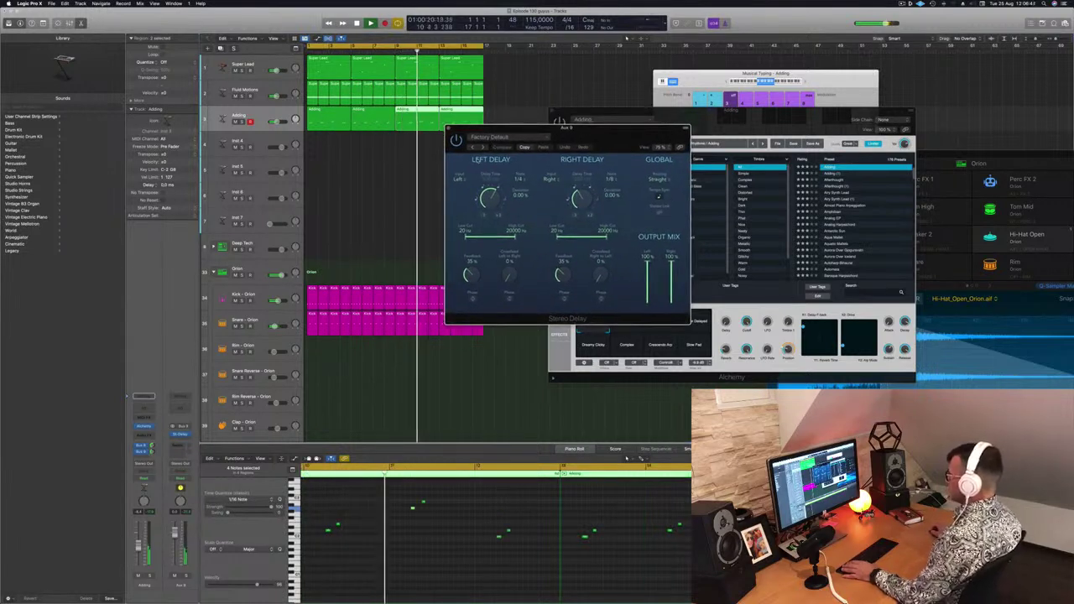
Audition the Stereo Delay presets on Aux 9 during playback and load the 1/16 Note preset.
click(484, 148)
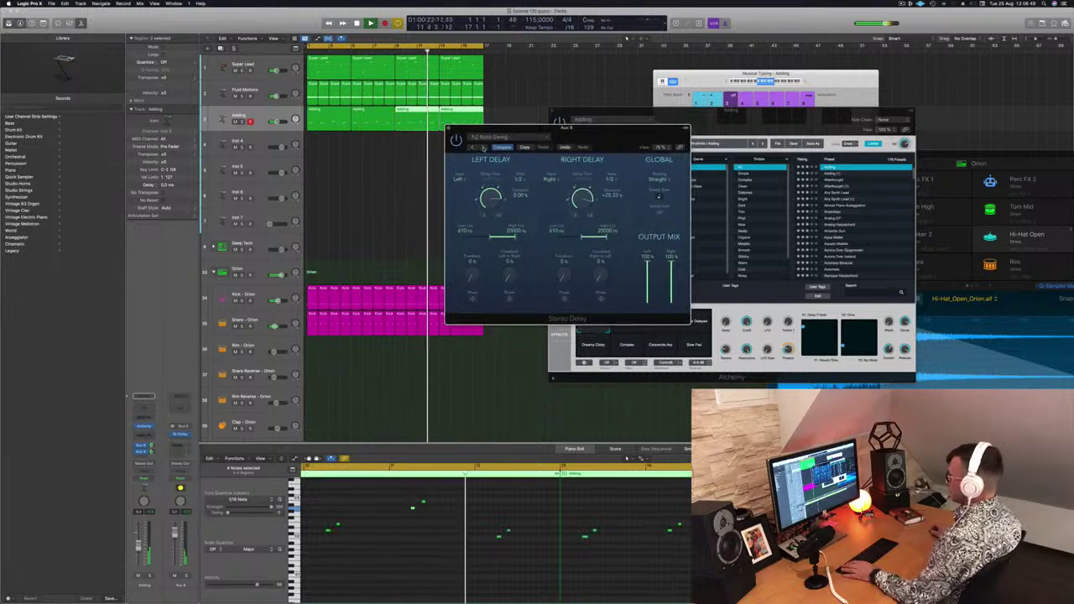
click(483, 148)
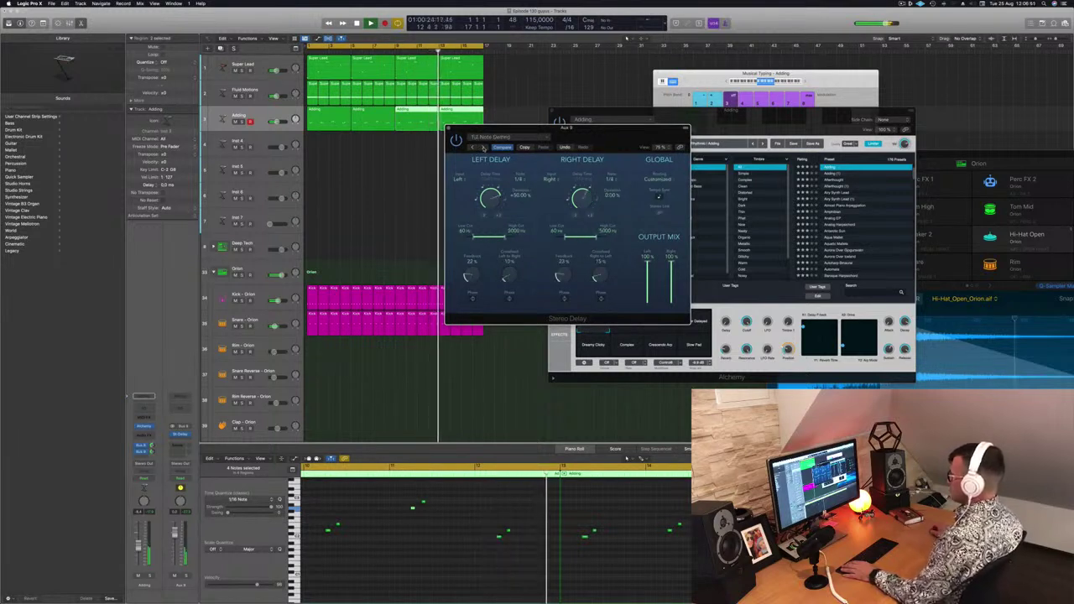
click(483, 148)
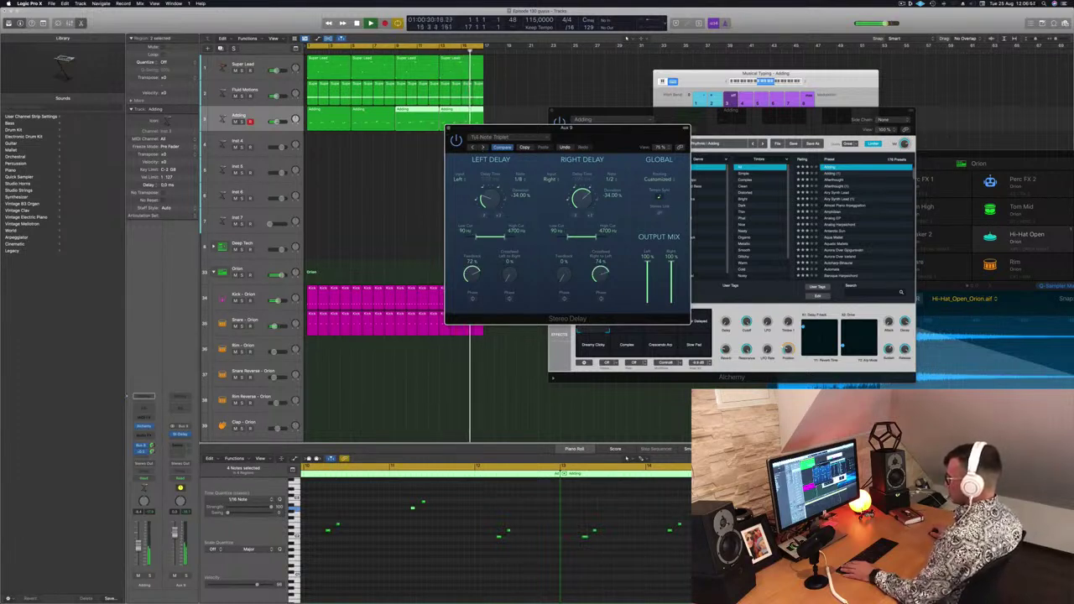
drag(597, 143, 423, 158)
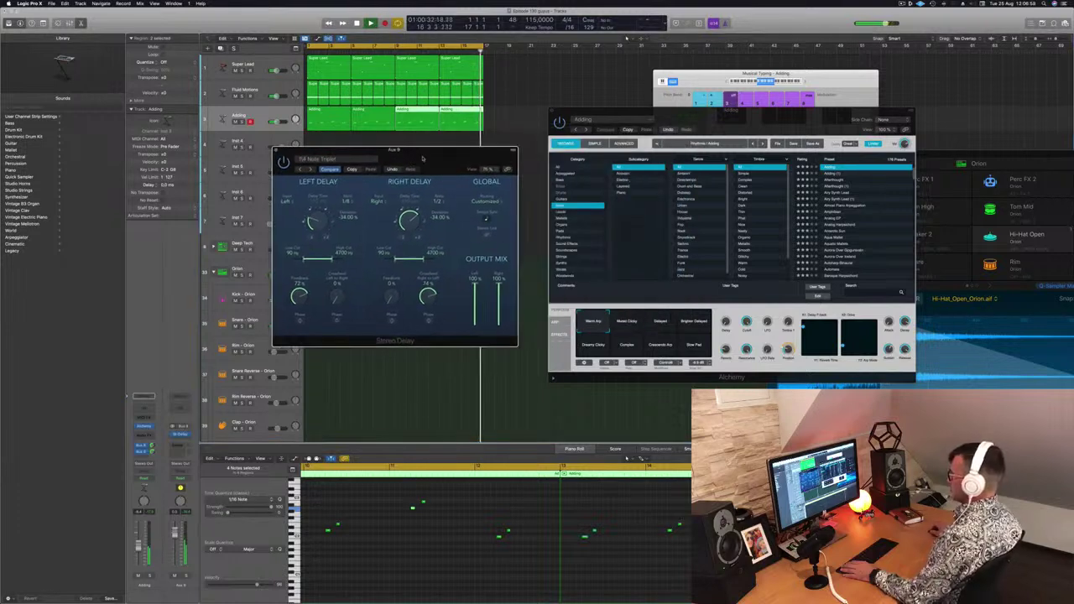
click(309, 168)
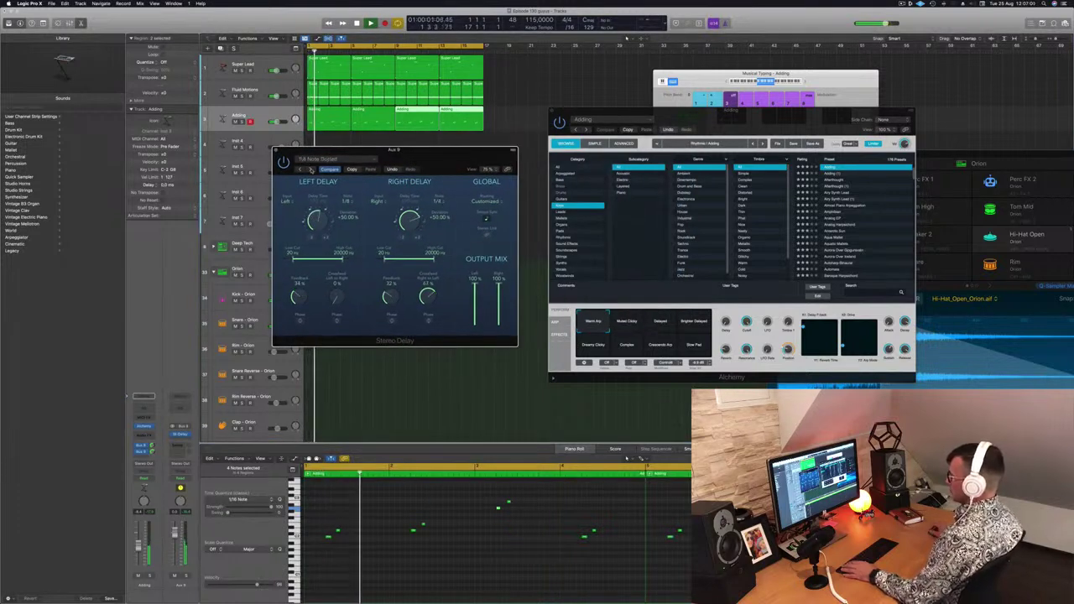
drag(425, 153, 428, 156)
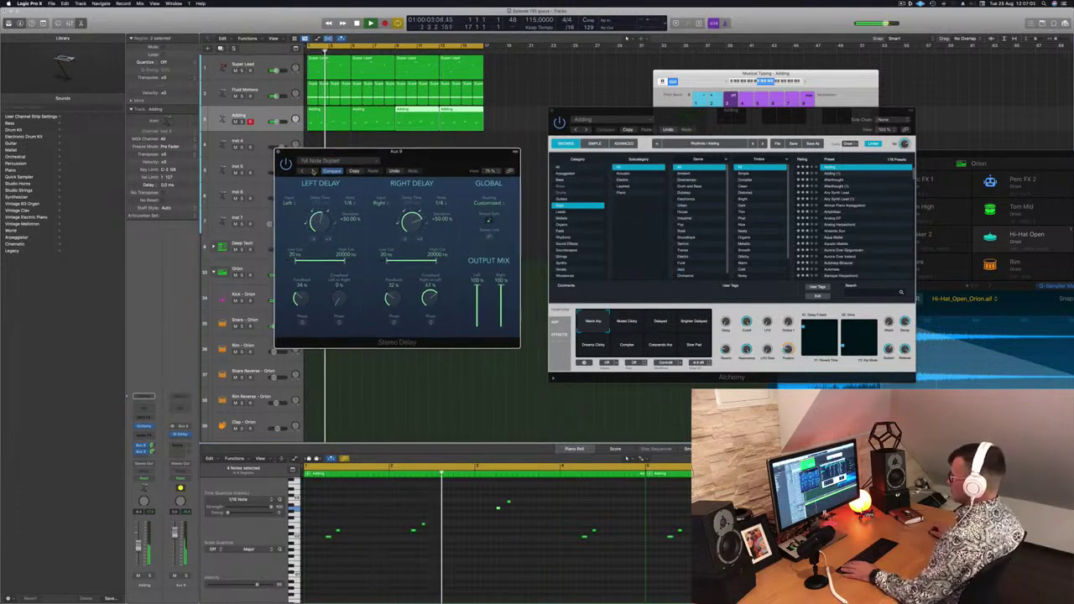
click(312, 170)
click(312, 170)
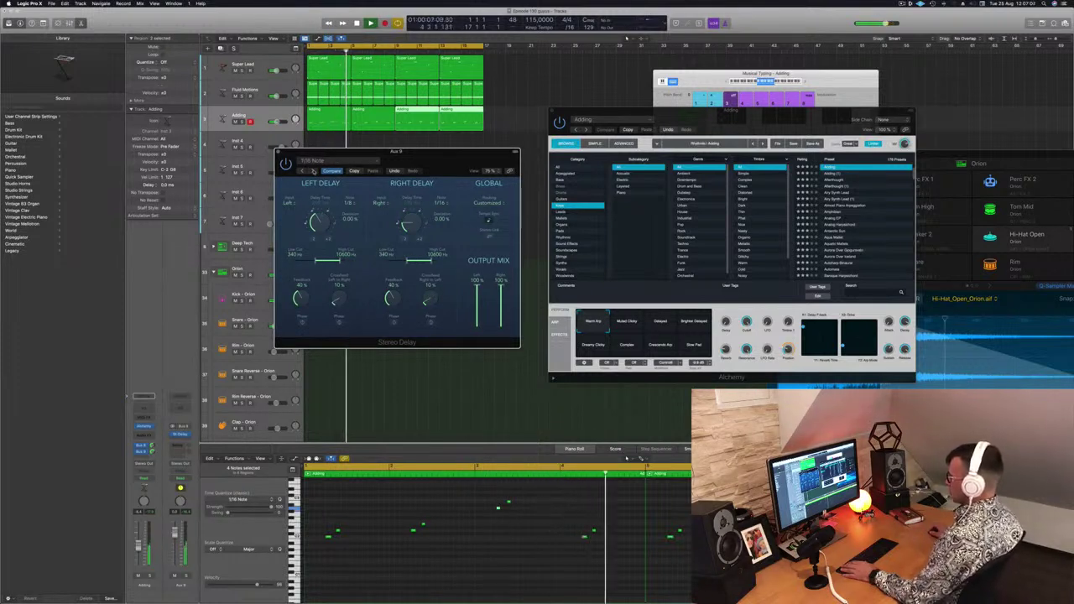
drag(449, 162, 439, 165)
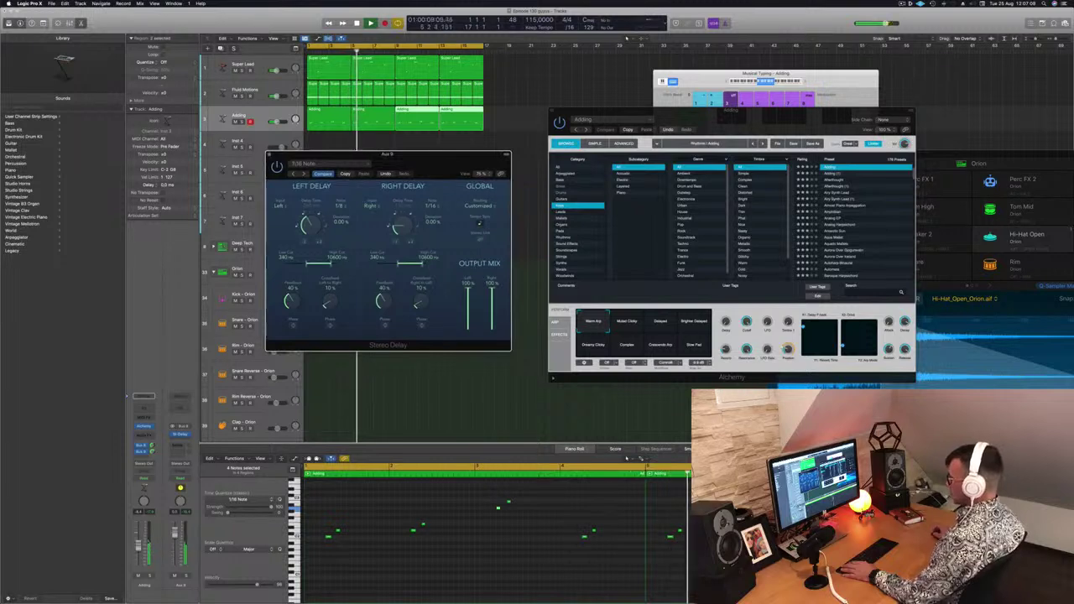
Solo the Adding track to listen to its delay, unsolo it and close the Stereo Delay window.
key(s)
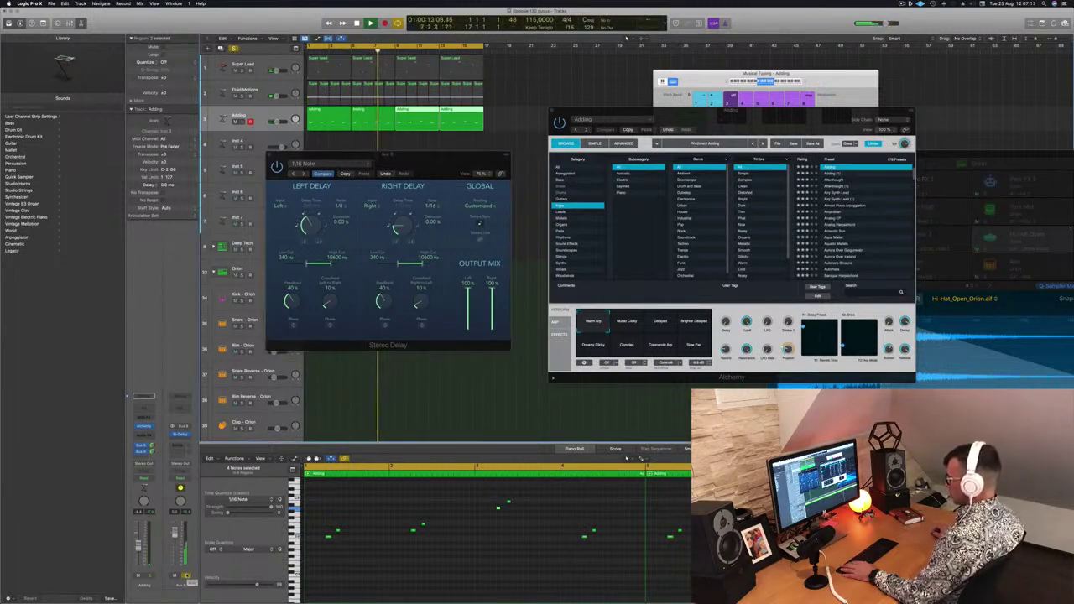
key(s)
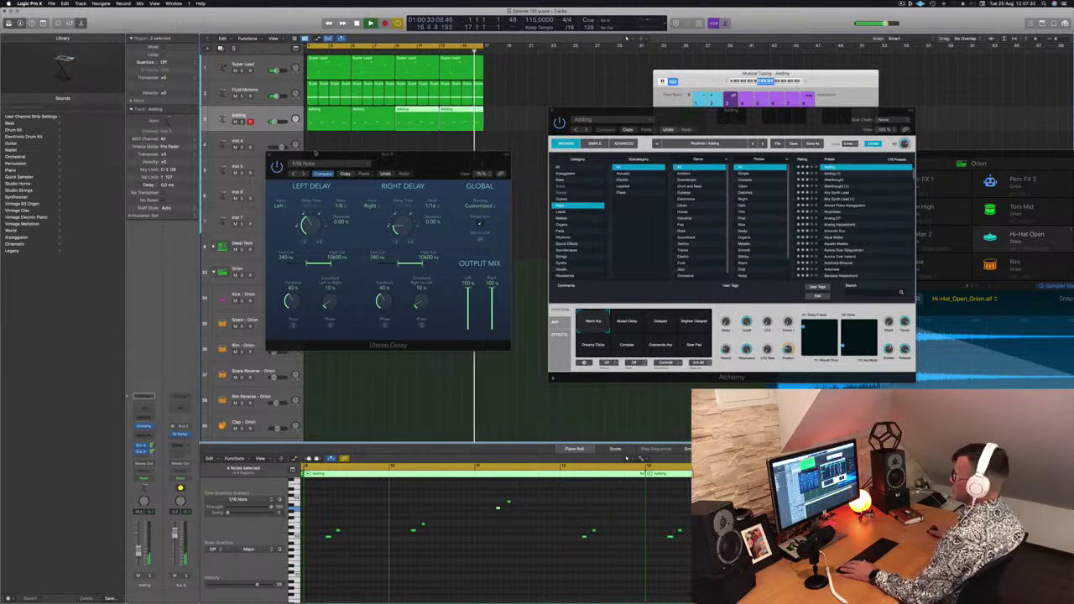
click(269, 155)
Select the Inst 4 track, open its Alchemy and load the 70s Synth Strings preset from the Strings category.
drag(725, 112, 880, 98)
key(Down)
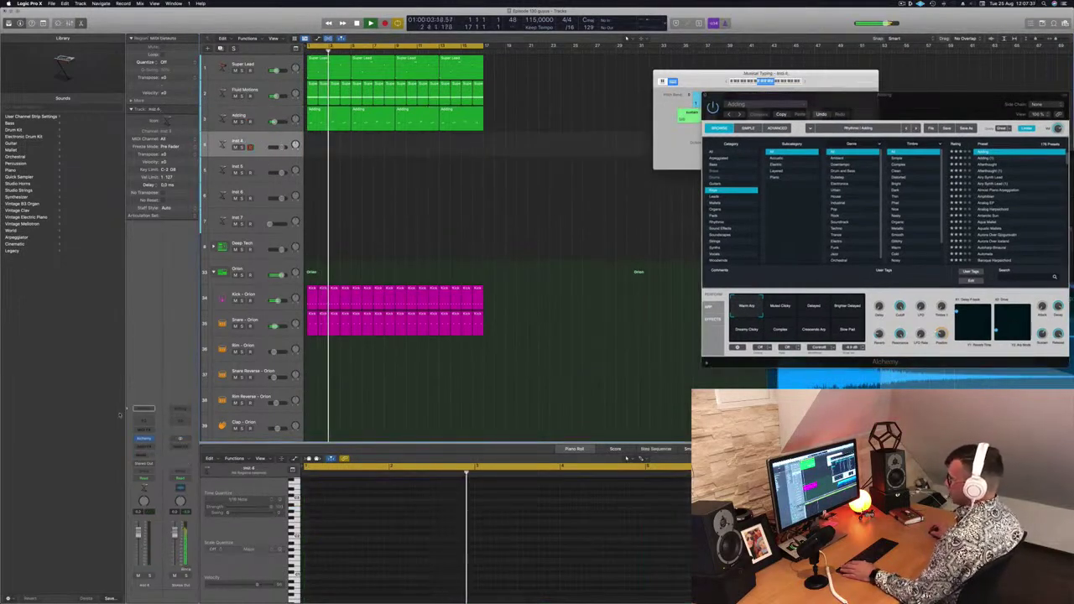
click(144, 437)
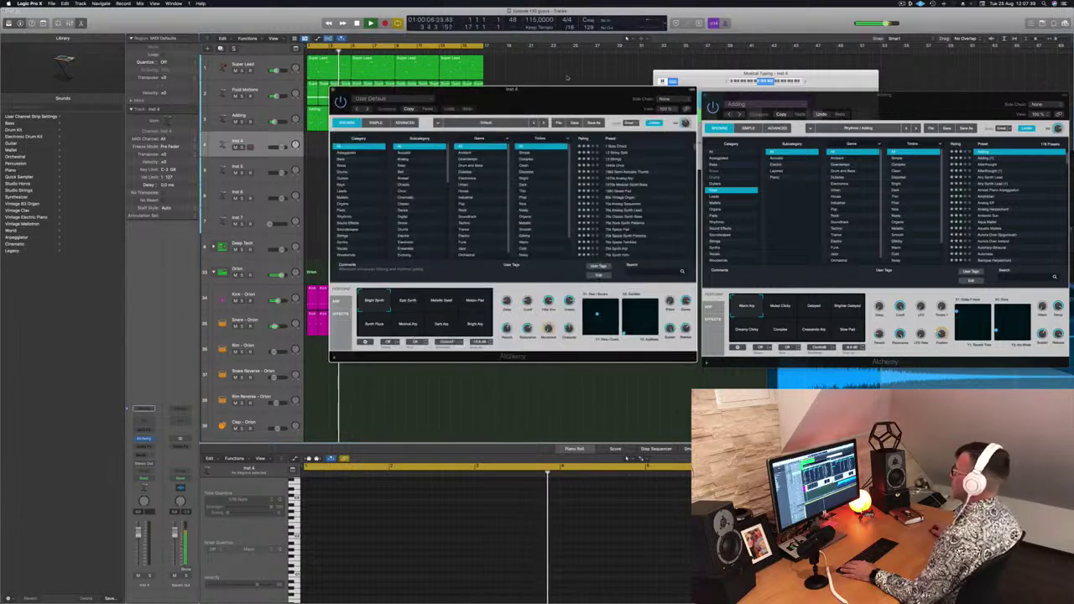
drag(545, 90, 616, 96)
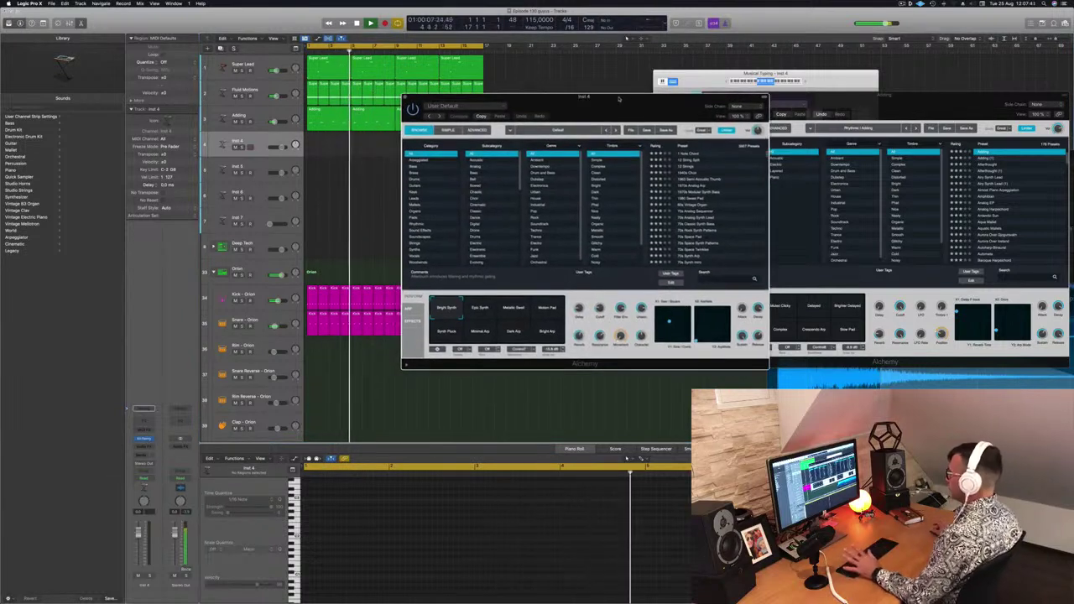
click(428, 242)
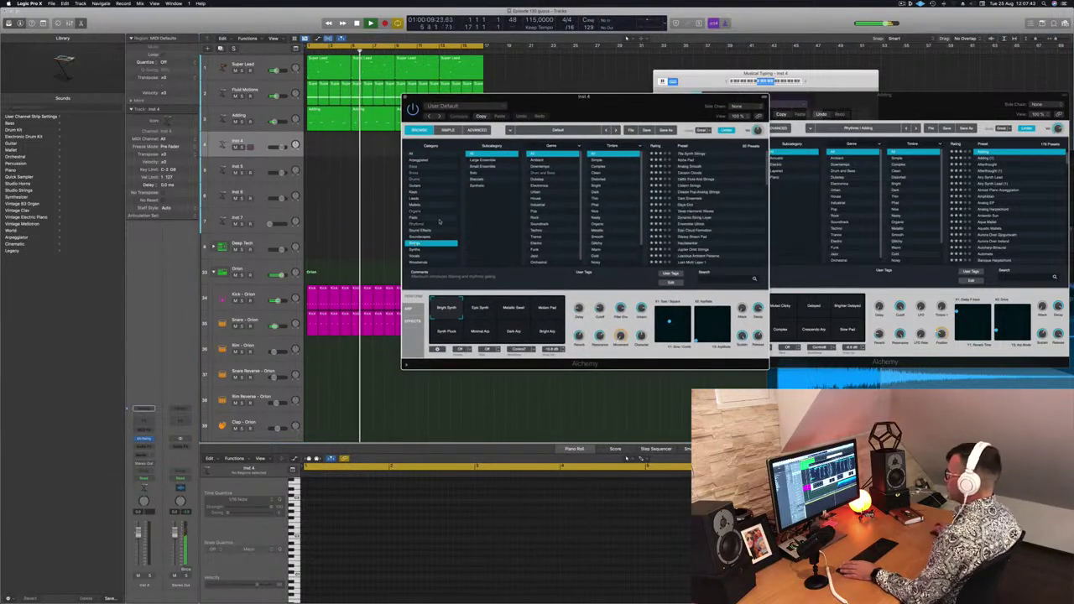
click(685, 154)
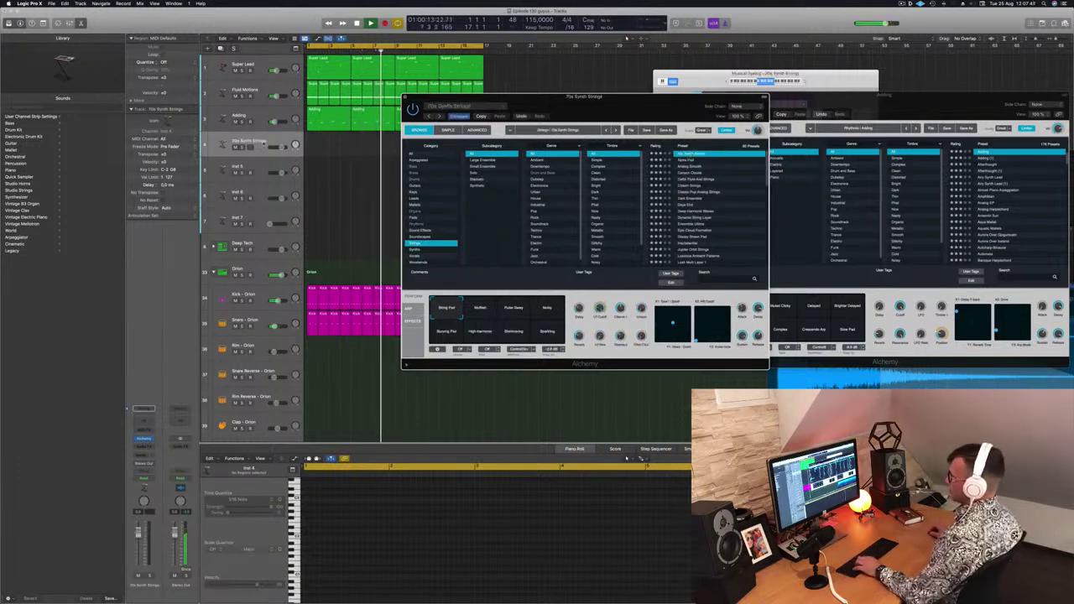
Add a send from the 70s Synth Strings channel to Bus 8, which feeds the reverb on Aux 8.
click(216, 370)
click(139, 453)
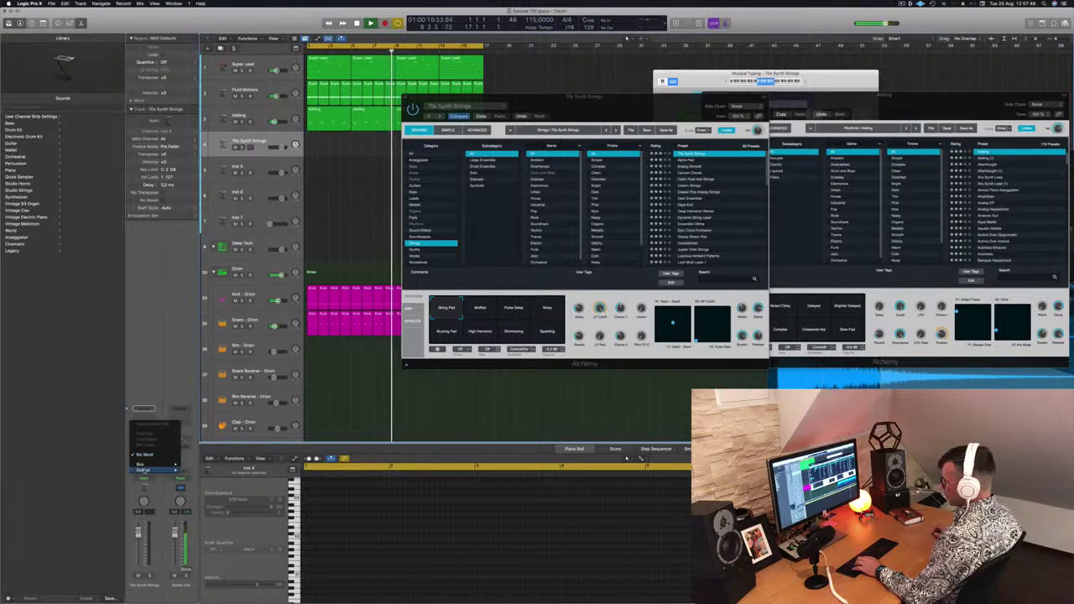
mouse_move(141, 464)
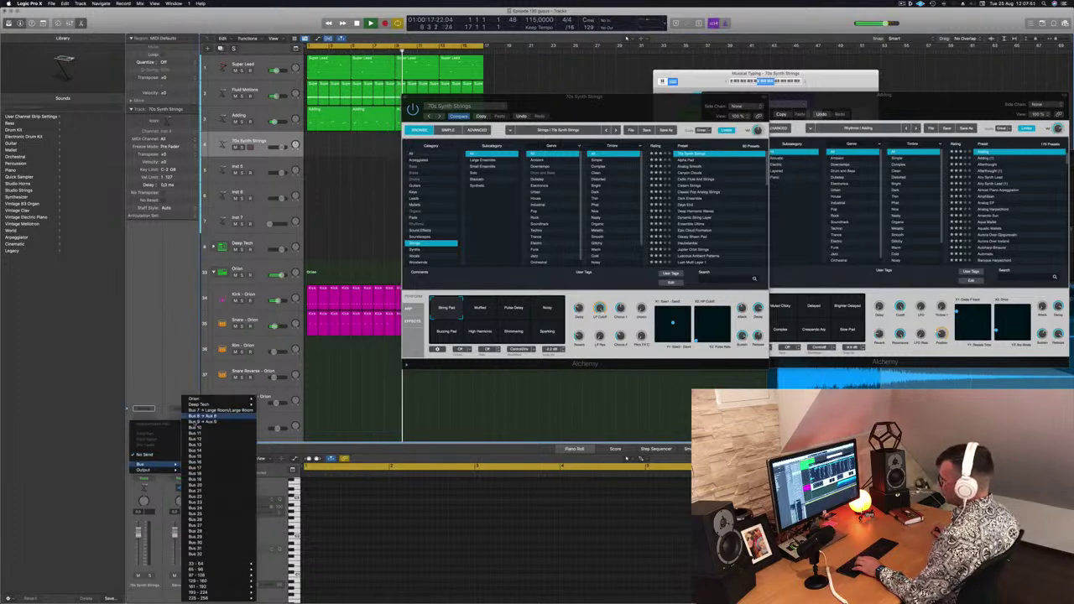
click(217, 422)
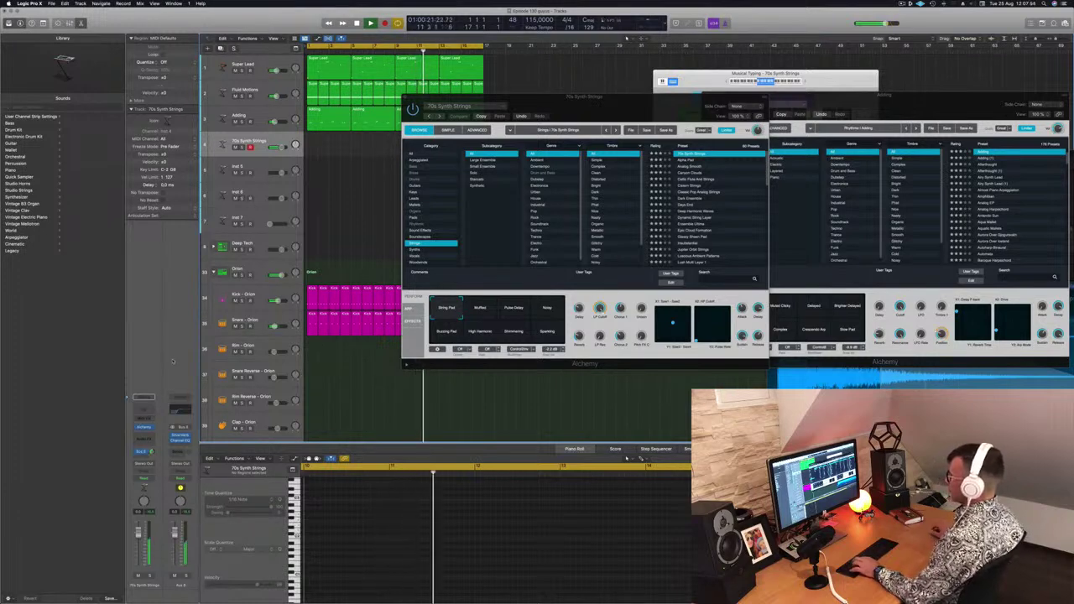
Audition the Alpha Pad preset in Alchemy, shift the Musical Typing window clear of the preset list and load the Analog Smooth preset.
click(692, 161)
click(692, 161)
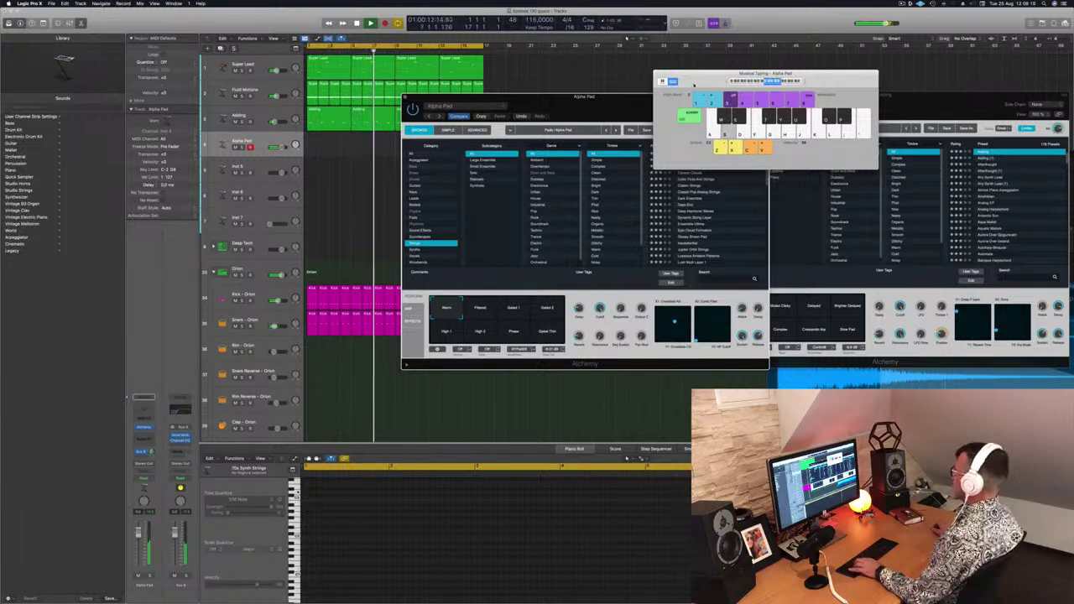
drag(692, 84, 715, 66)
click(687, 166)
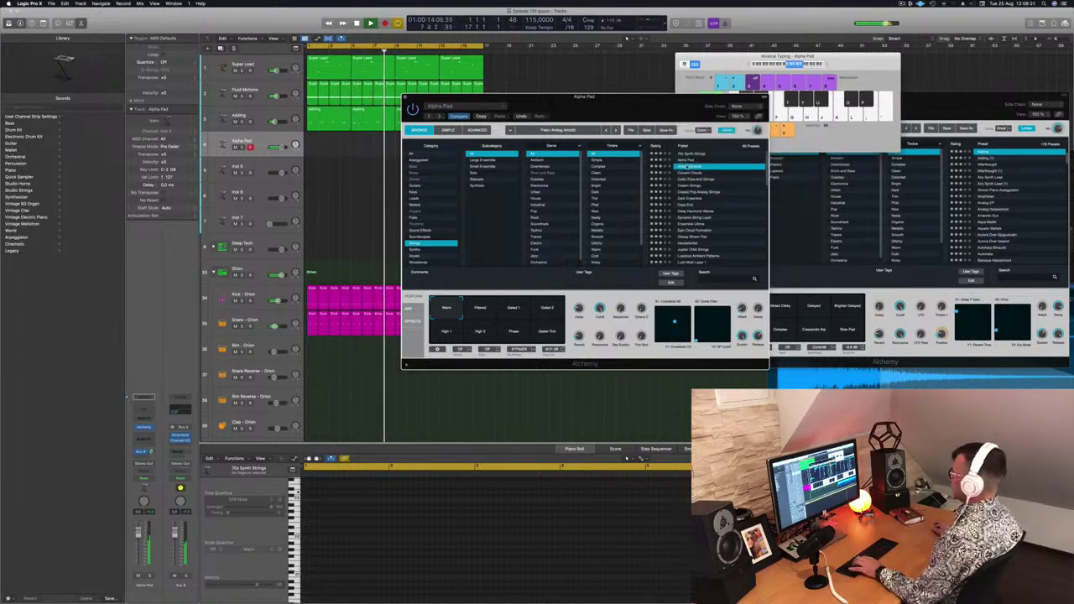
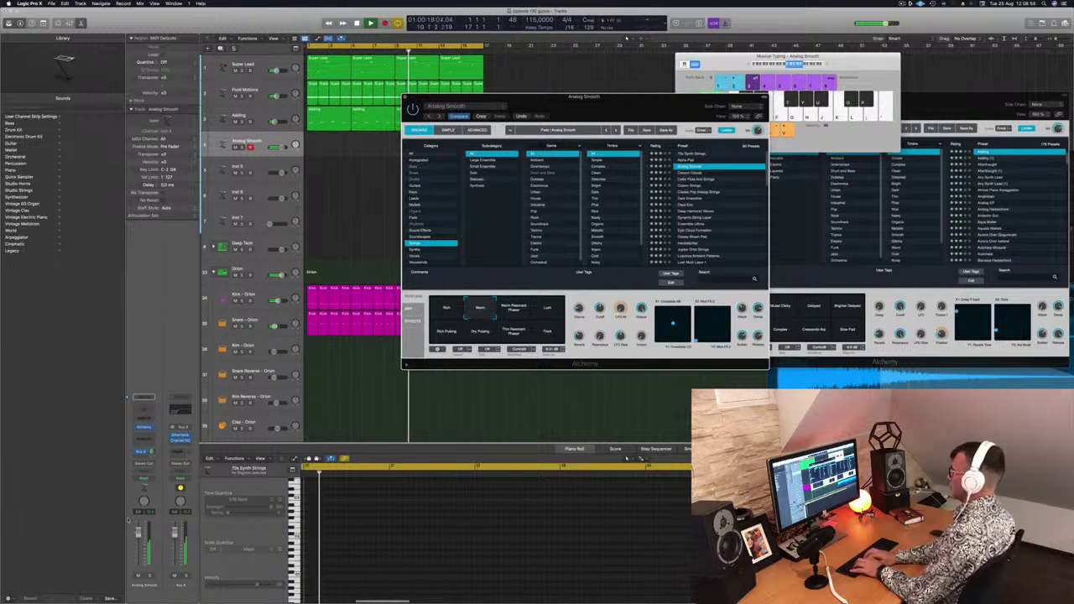
Record a part on the Analog Smooth track and play it back while viewing its notes in the Piano Roll.
key(r)
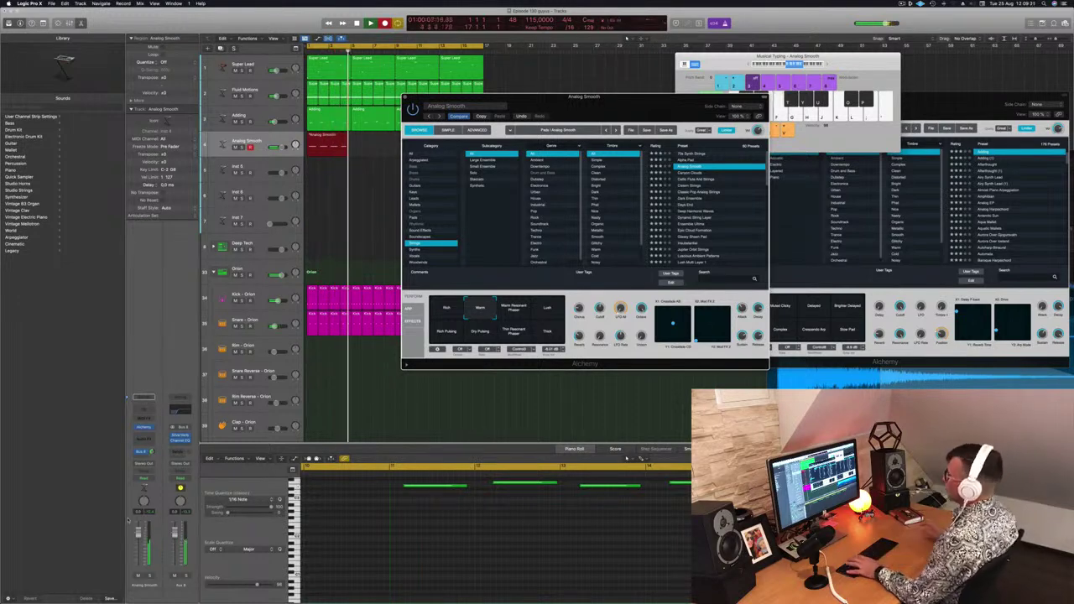
key(space)
key(space)
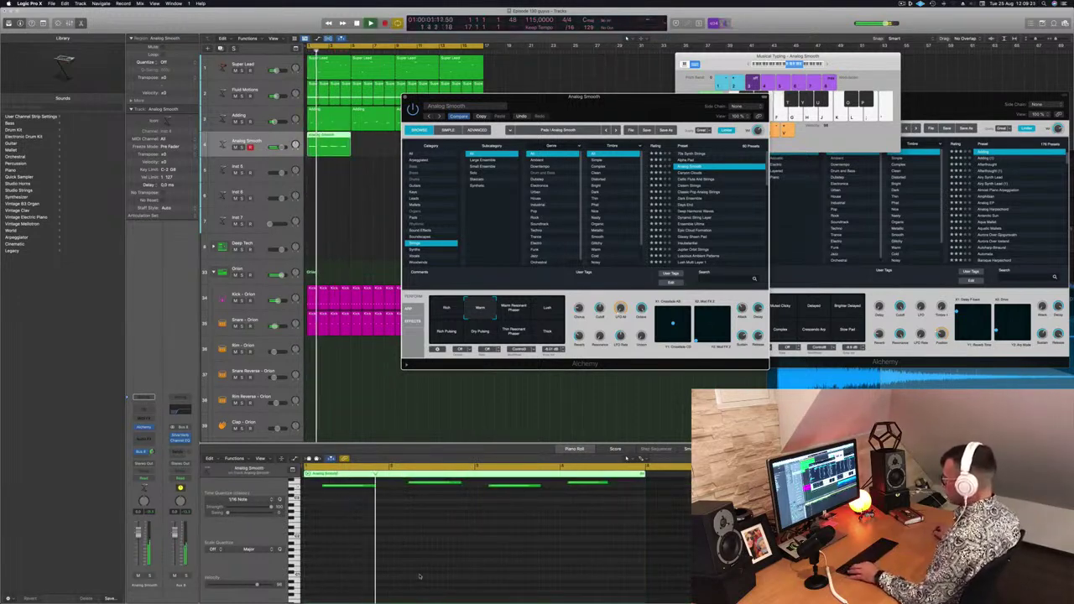
scroll(382, 553, up, 3)
click(377, 547)
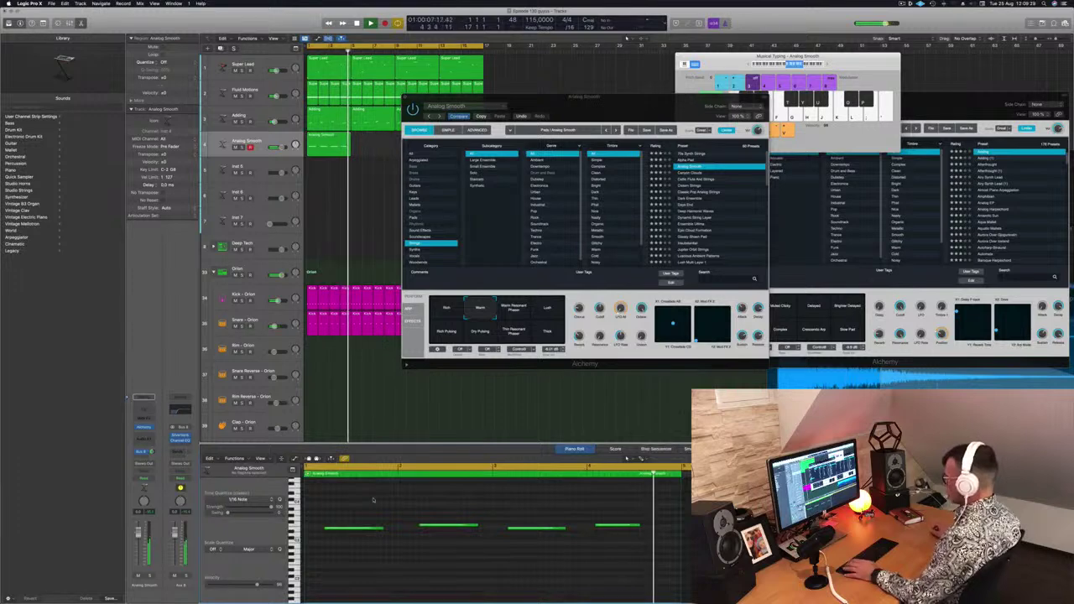
Move the Alchemy window off the tracks and replace the first Analog Smooth region with the take from further along, placed at bar 1.
drag(499, 97, 777, 98)
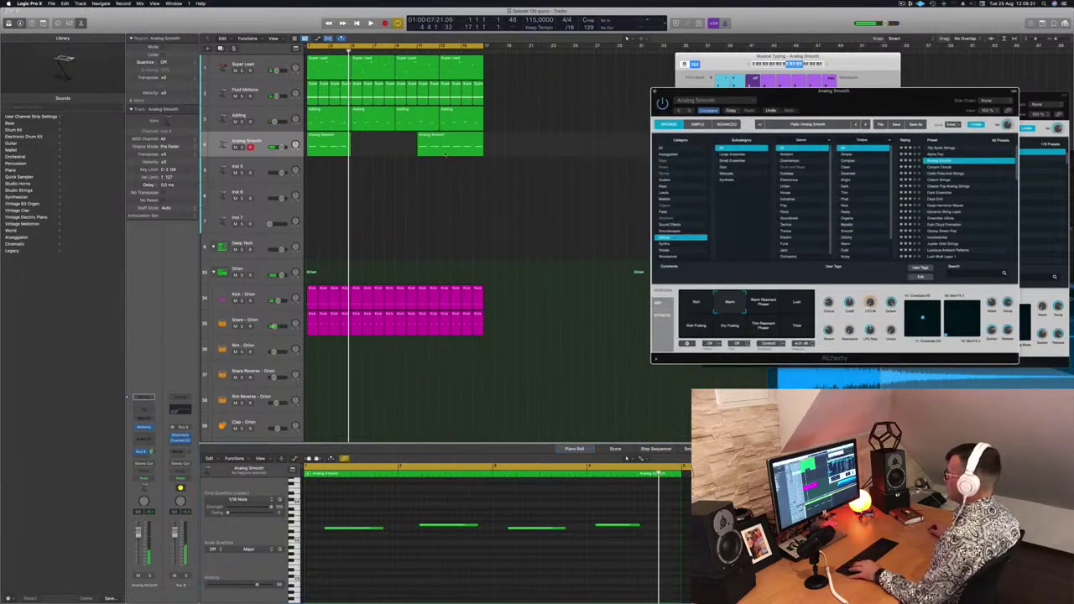
drag(440, 143, 333, 144)
click(334, 144)
key(Delete)
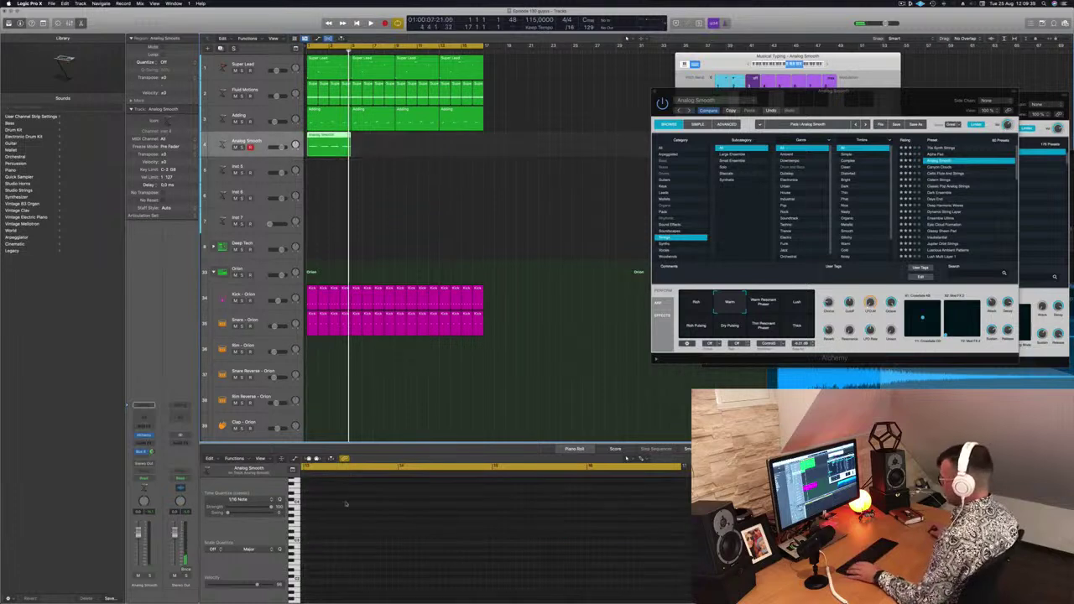
Adjust the timing of the Analog Smooth notes in the Piano Roll, checking them during playback.
key(e)
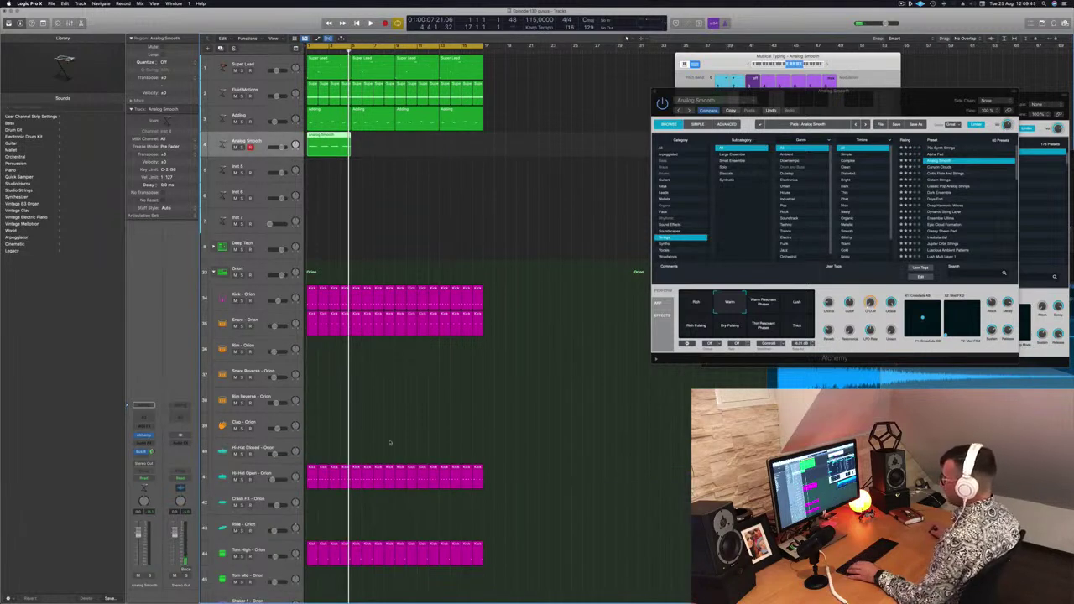
key(e)
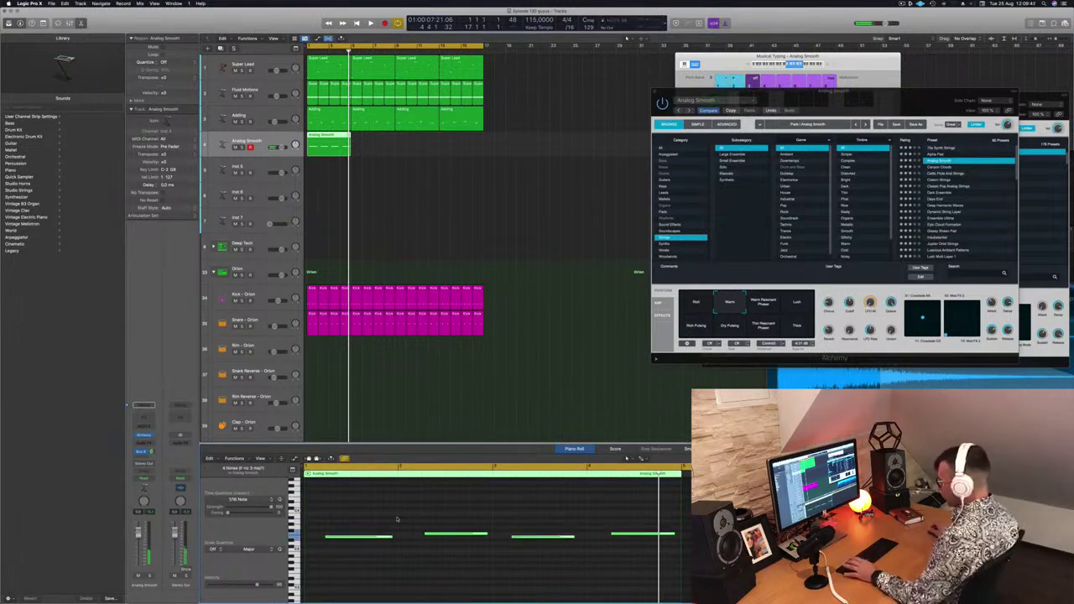
key(space)
key(space)
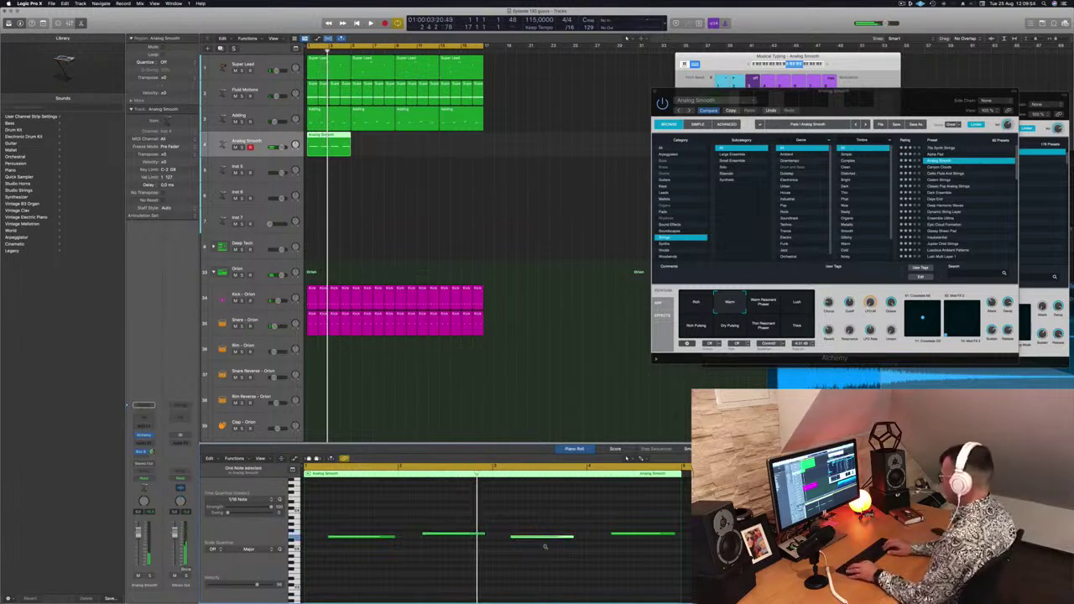
key(space)
key(space)
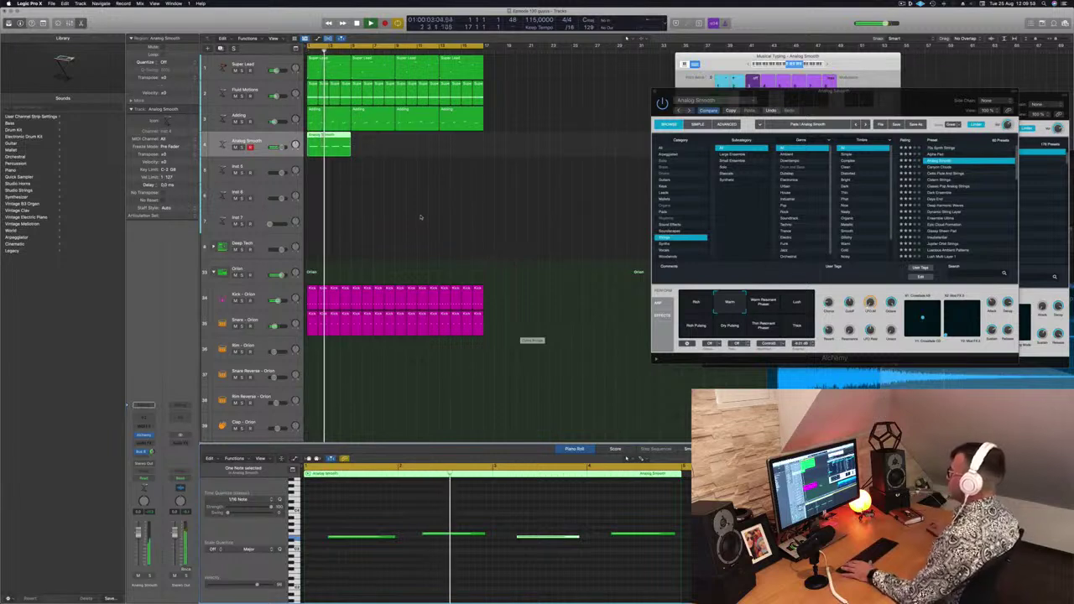
Lower the Analog Smooth track's volume during playback and repeat its four-bar region to fill all 16 bars.
key(Return)
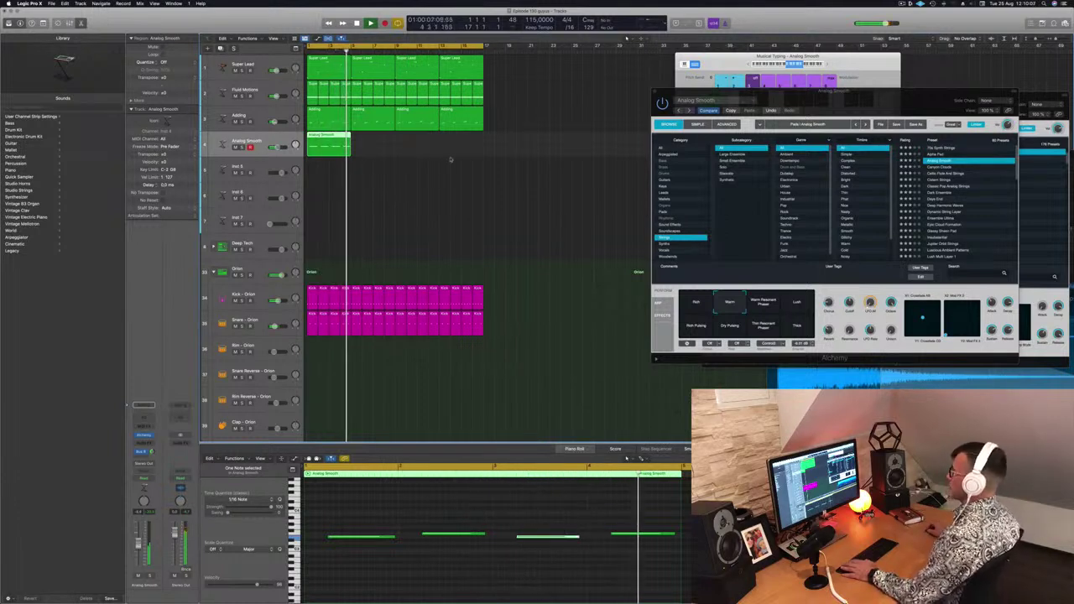
key(Return)
drag(328, 143, 421, 144)
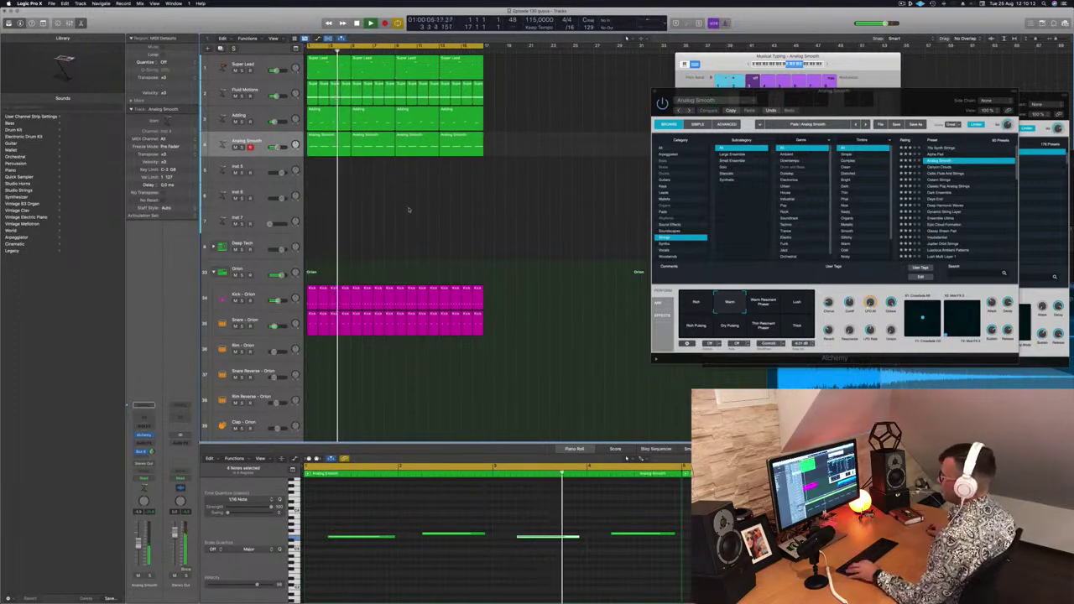
Copy the first region of the Hi-Hat Open - Orion track onto the Hi-Hat Closed - Orion track at bar 1.
scroll(407, 210, down, 1)
scroll(393, 208, down, 1)
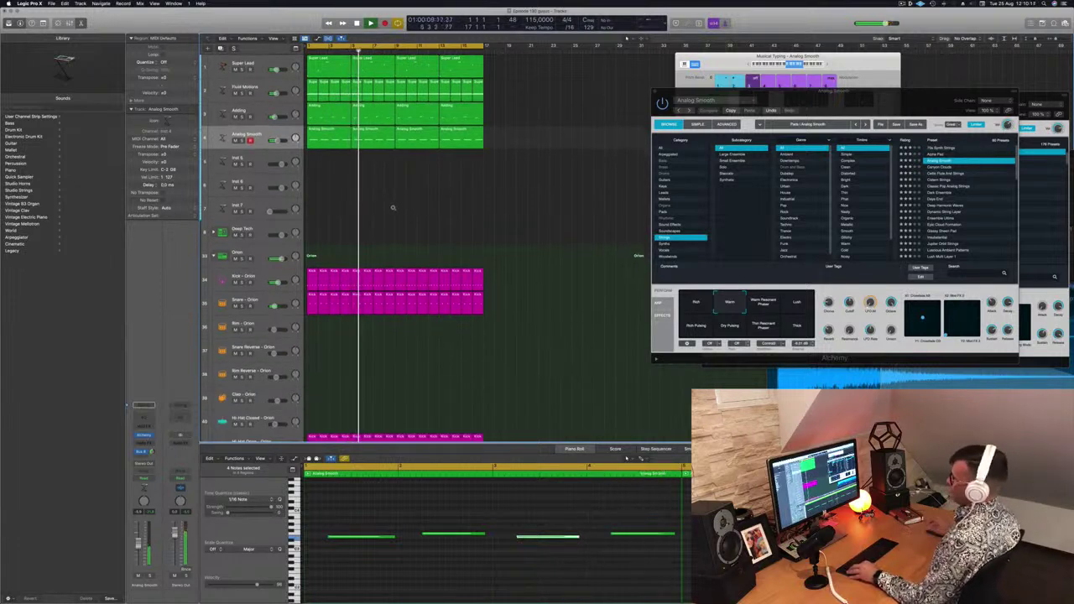
scroll(391, 212, down, 1)
scroll(395, 218, down, 1)
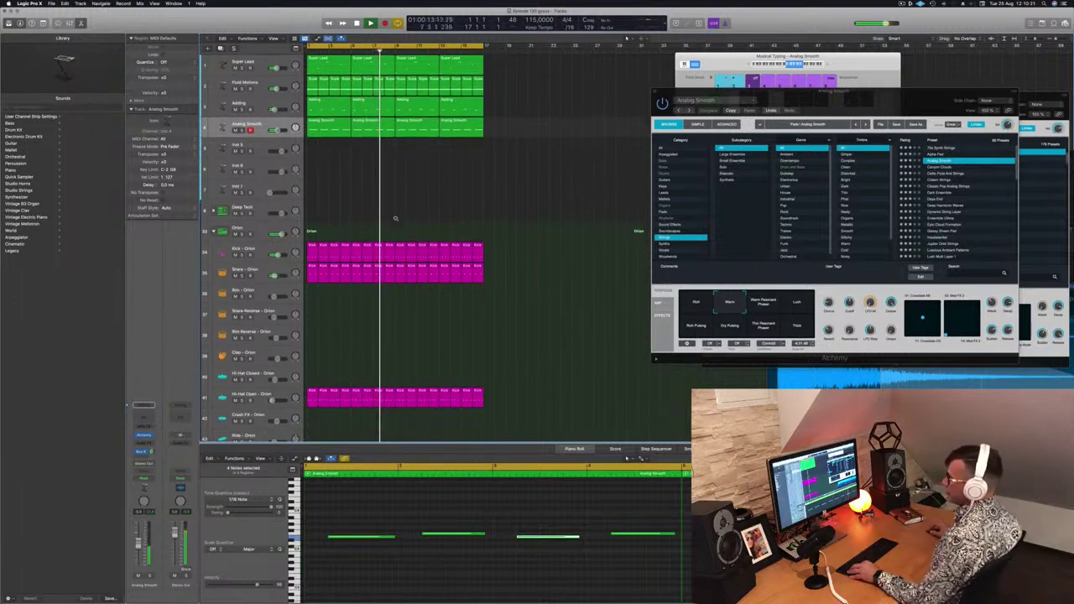
scroll(301, 345, down, 3)
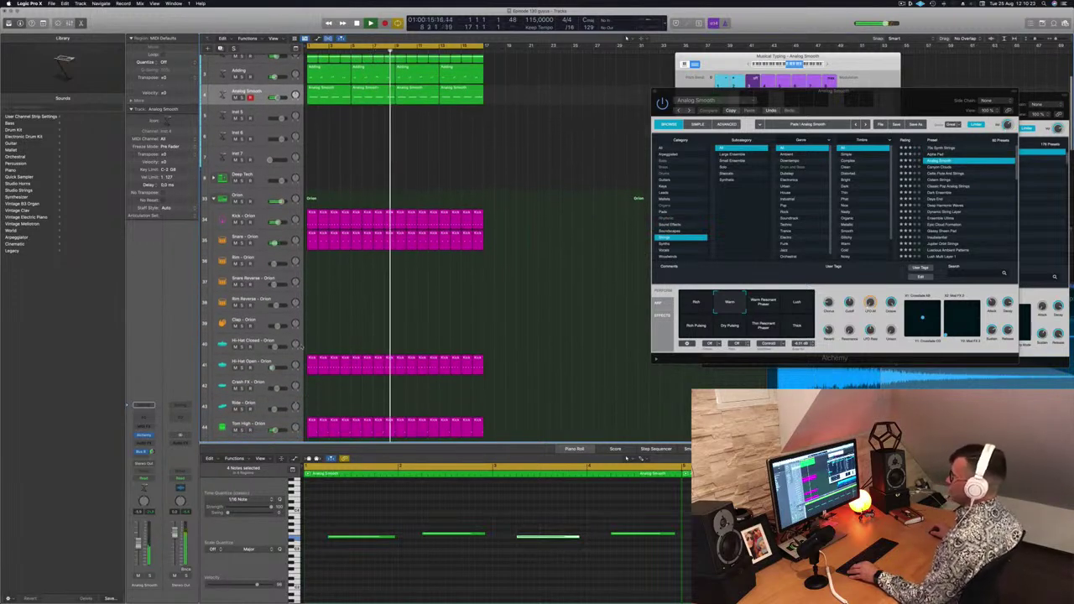
drag(310, 363, 311, 344)
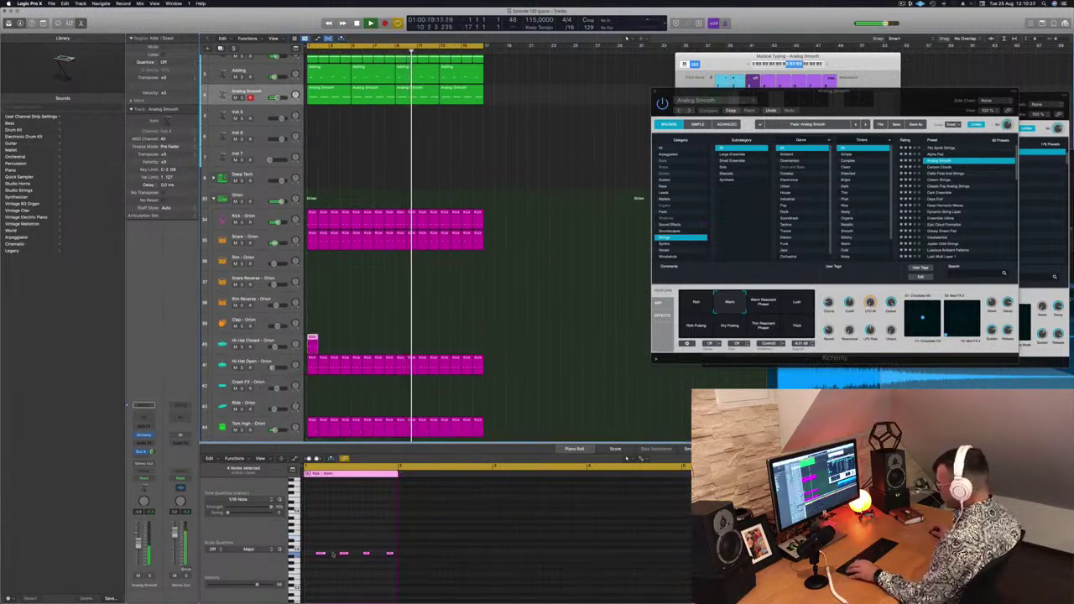
Shift the copied Hi-Hat Closed notes earlier onto the beat and duplicate them to fill the gaps between them.
key(space)
drag(313, 546, 419, 564)
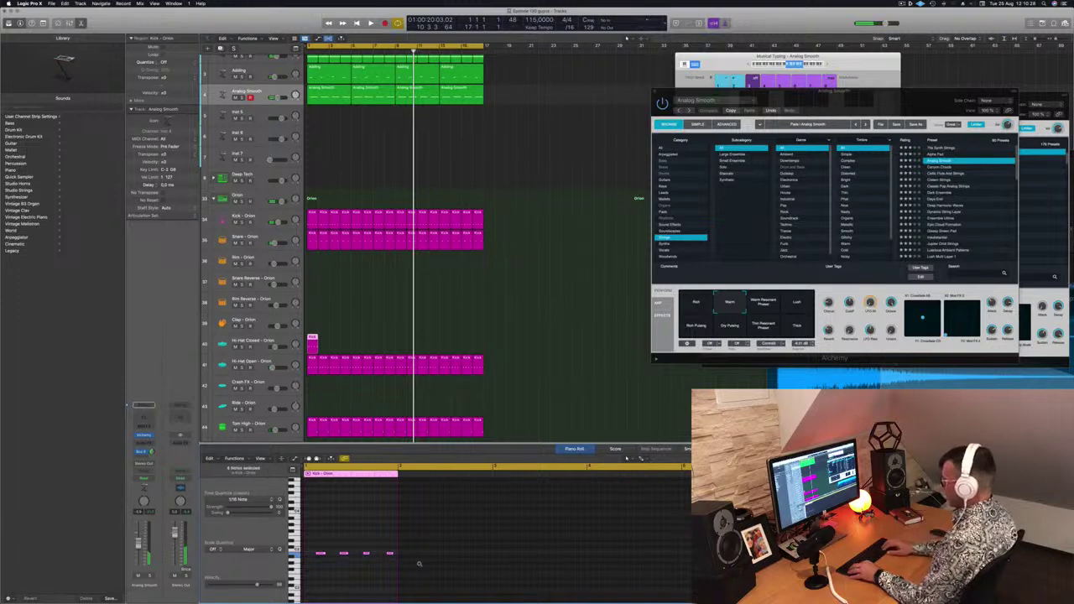
key(space)
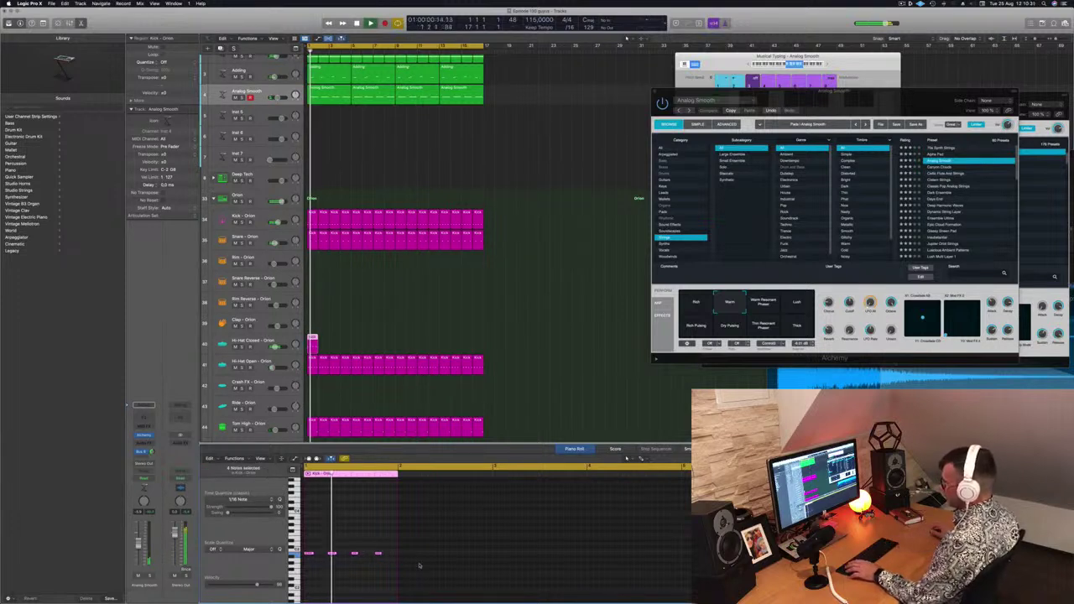
drag(311, 553, 319, 557)
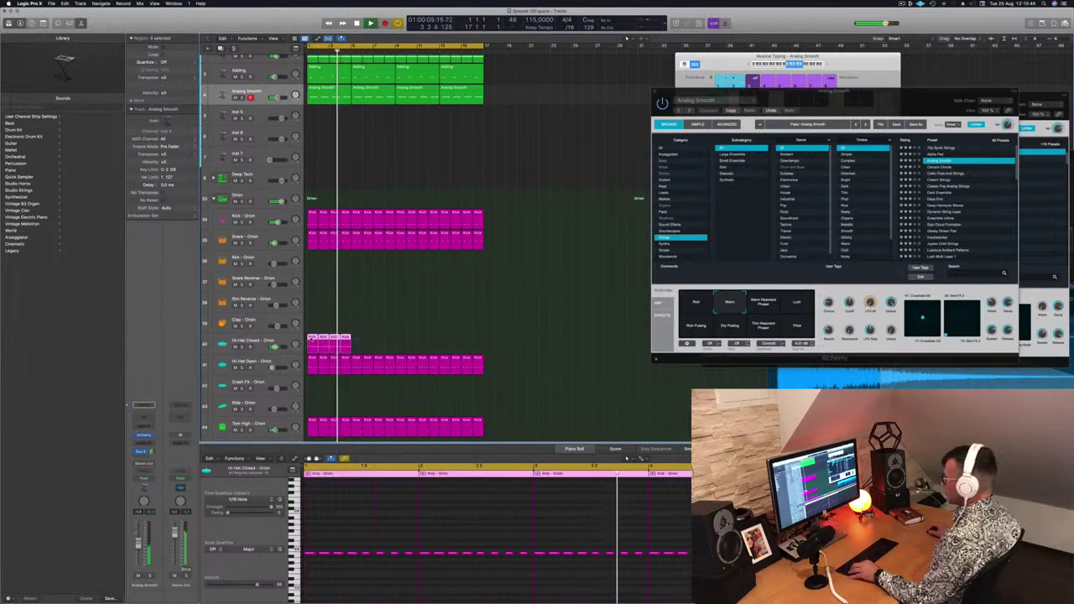
Duplicate the Hi-Hat Closed regions along their track until they fill it up to bar 17.
drag(318, 345, 361, 346)
drag(426, 340, 399, 345)
key(space)
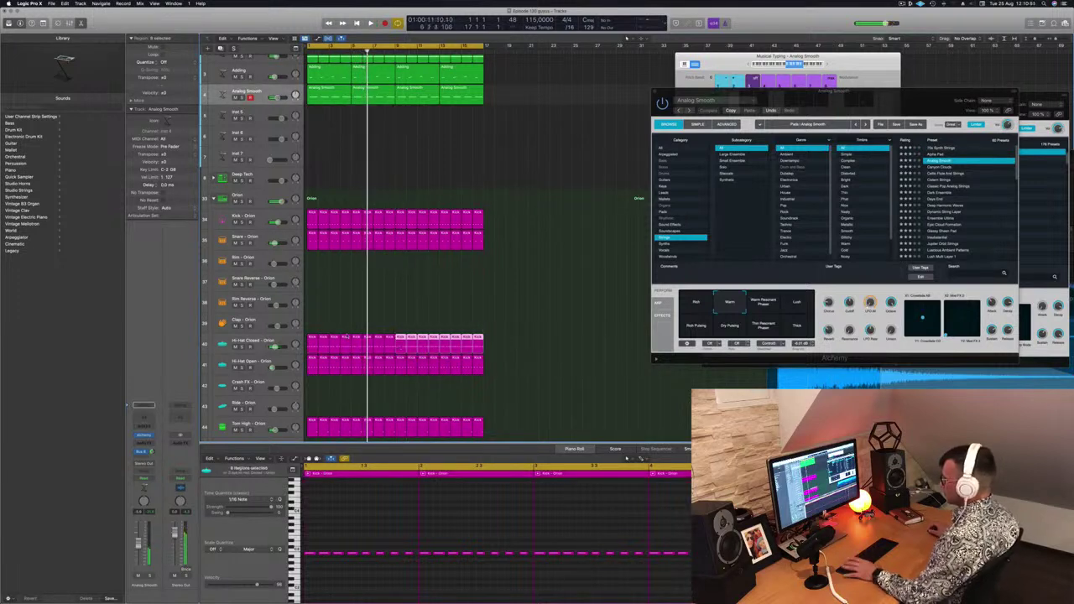
key(space)
Move all the Hi-Hat Closed regions onto the Ride - Orion track and play them back.
drag(490, 338, 276, 403)
click(242, 404)
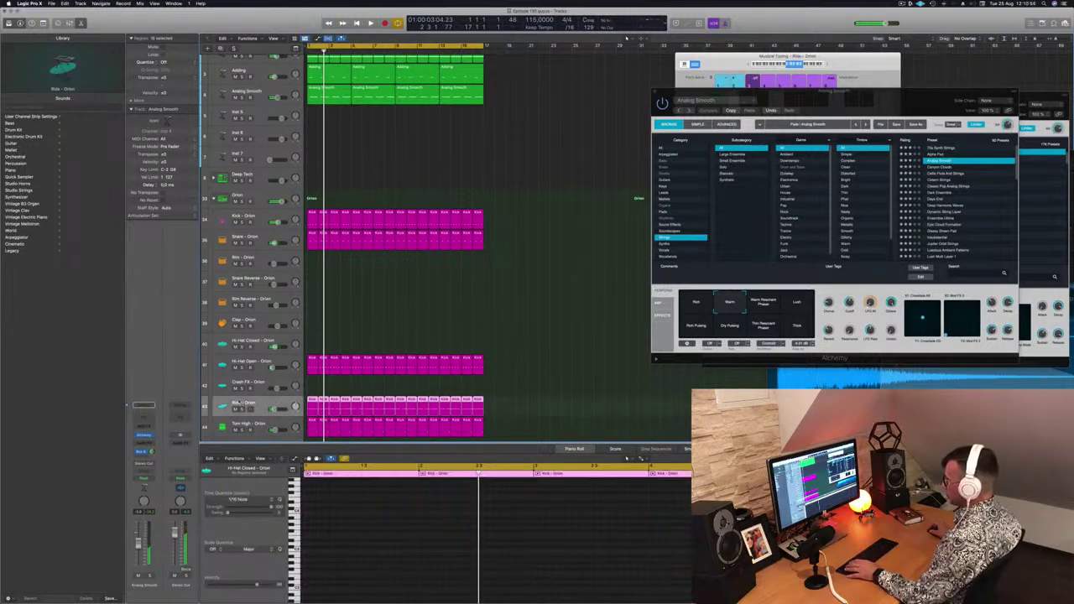
key(space)
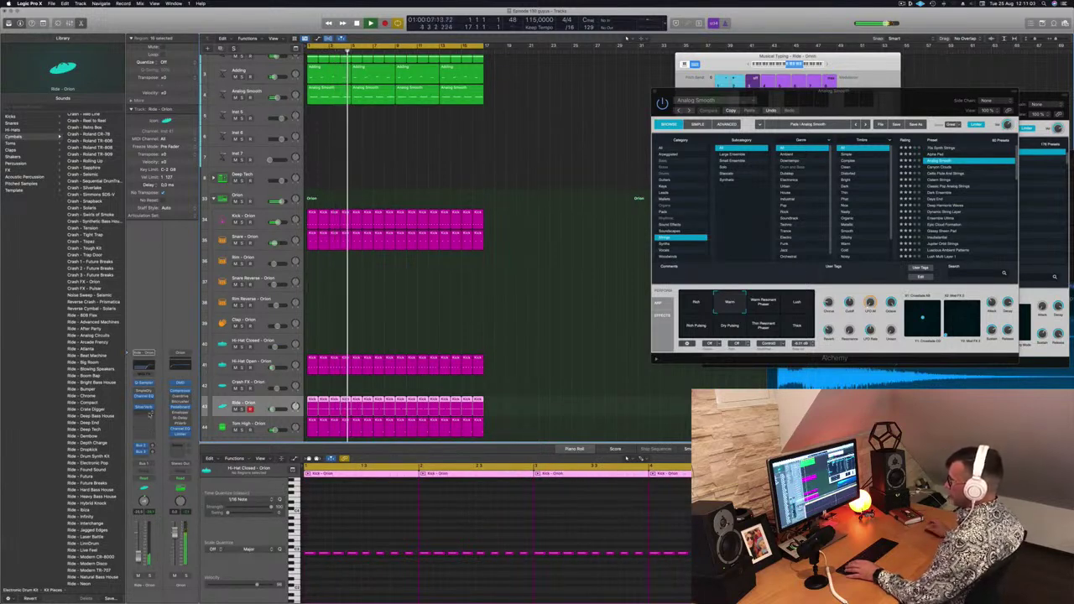
Insert the stereo Step FX multi-effect into the next free effect slot of the Ride - Orion track.
click(151, 420)
mouse_move(148, 554)
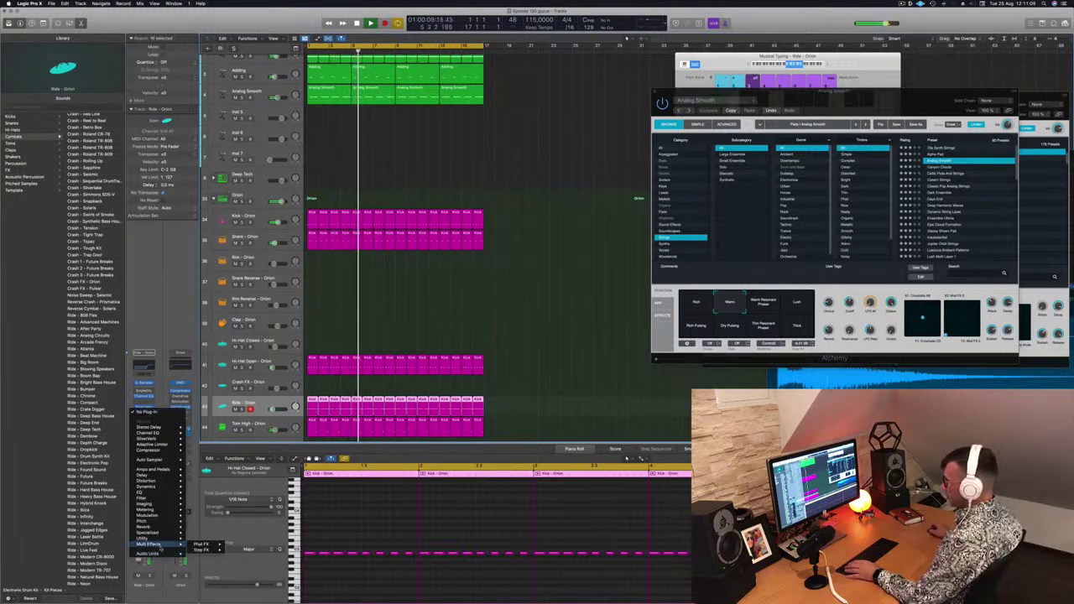
mouse_move(201, 550)
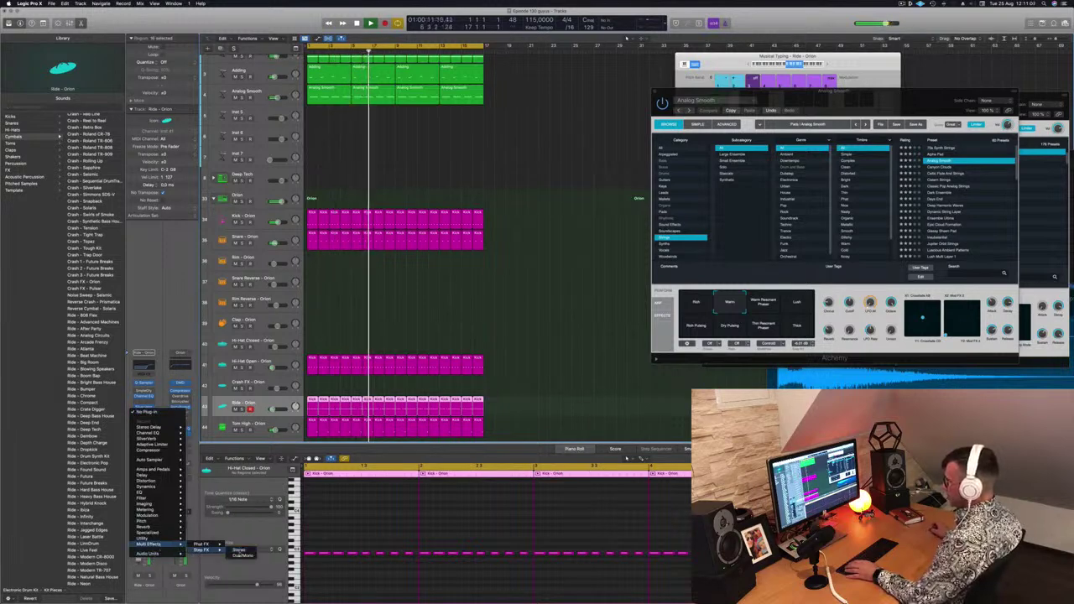
click(239, 549)
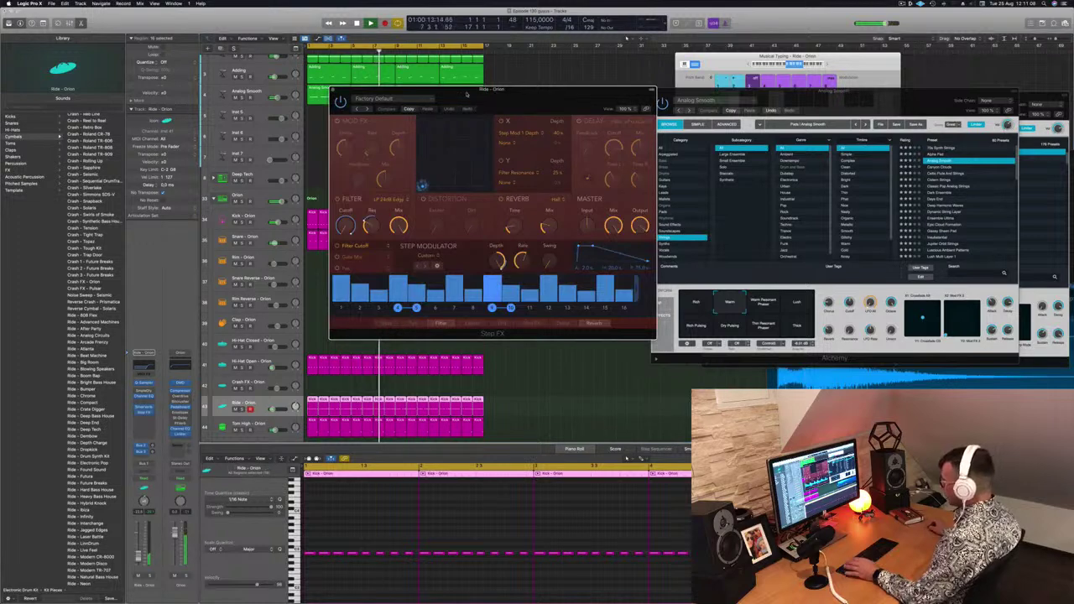
drag(463, 89, 544, 99)
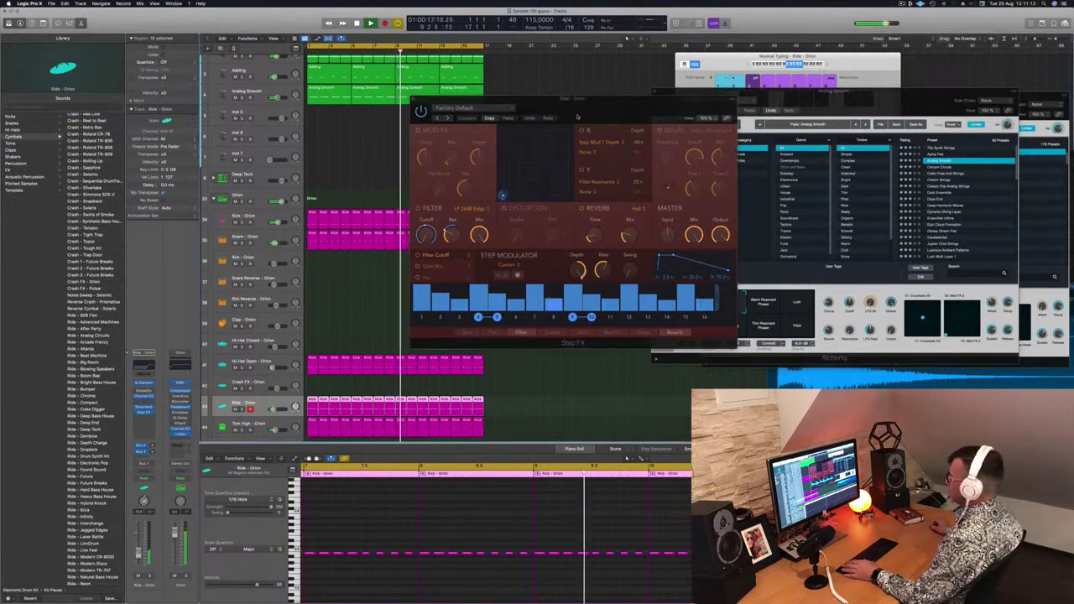
Audition successive Step FX presets on the ride, settle on Broken Echoes and close the plug-in window.
drag(470, 98, 361, 111)
click(338, 132)
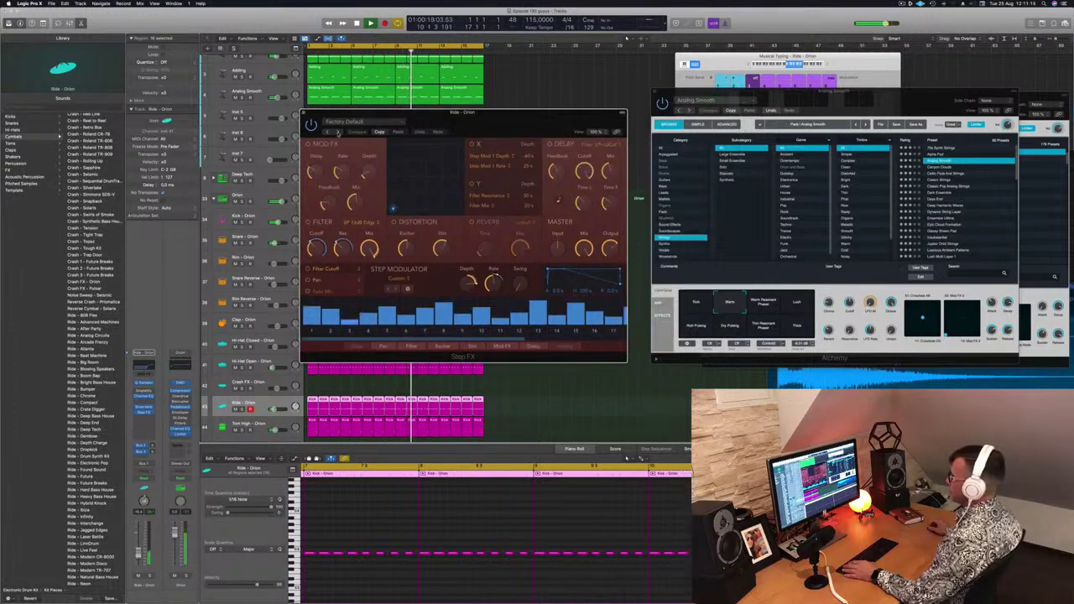
click(338, 132)
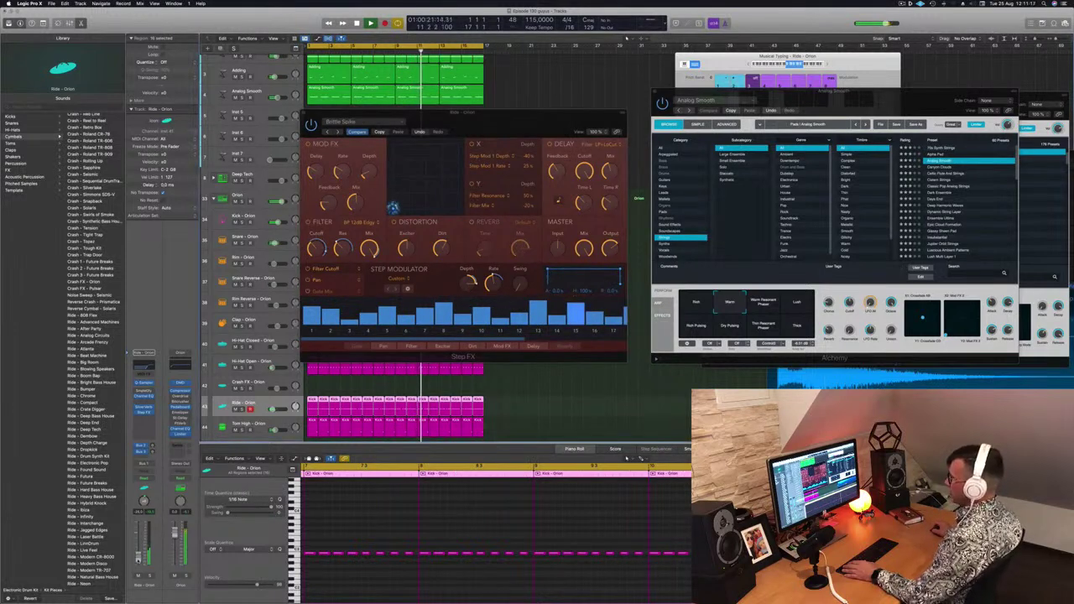
click(338, 133)
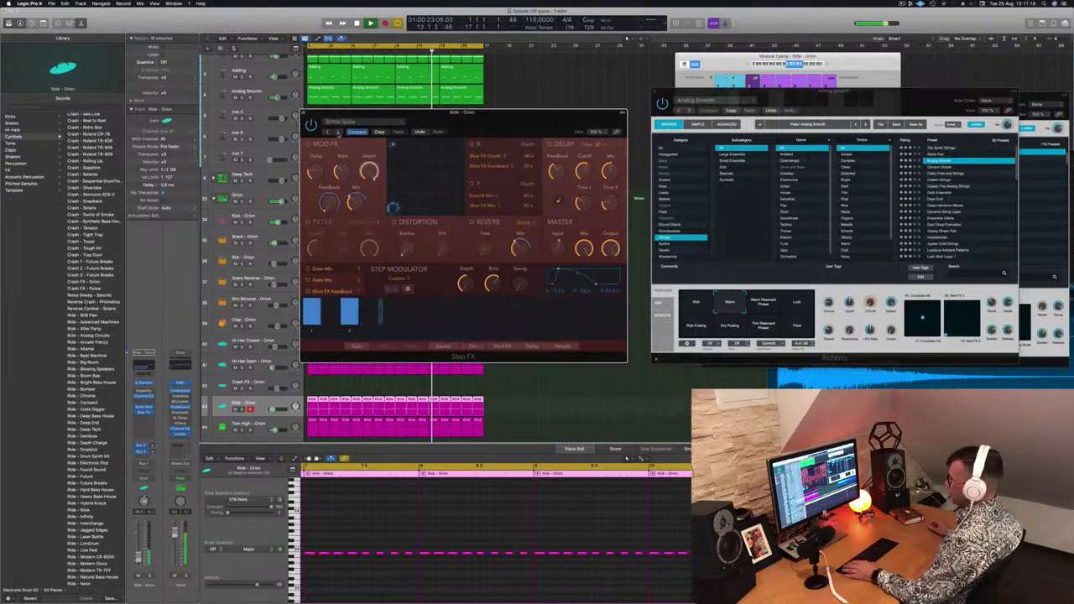
drag(338, 133, 370, 135)
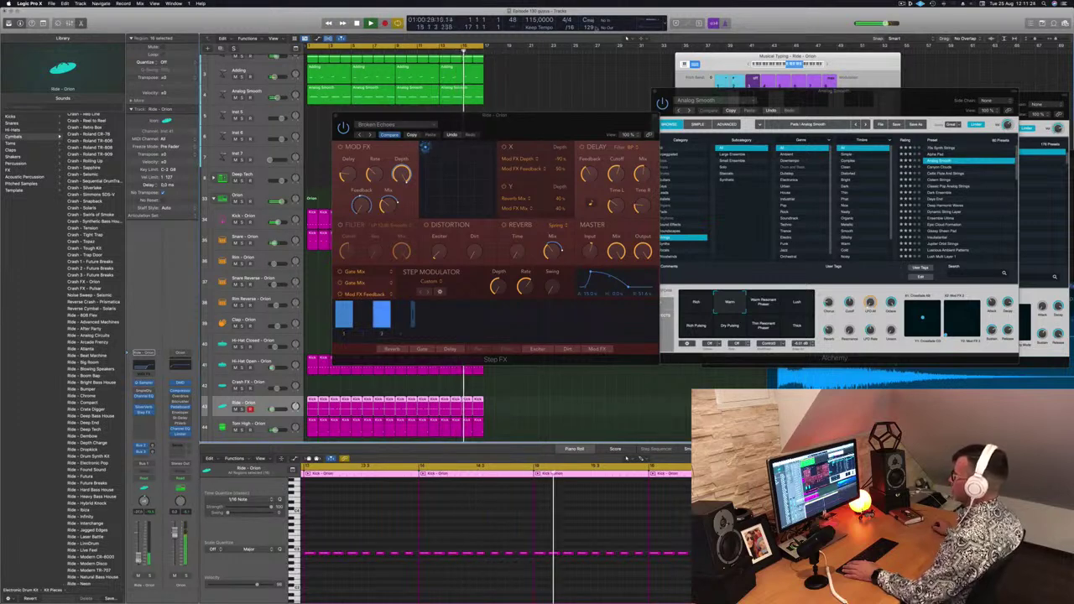
drag(488, 125, 451, 147)
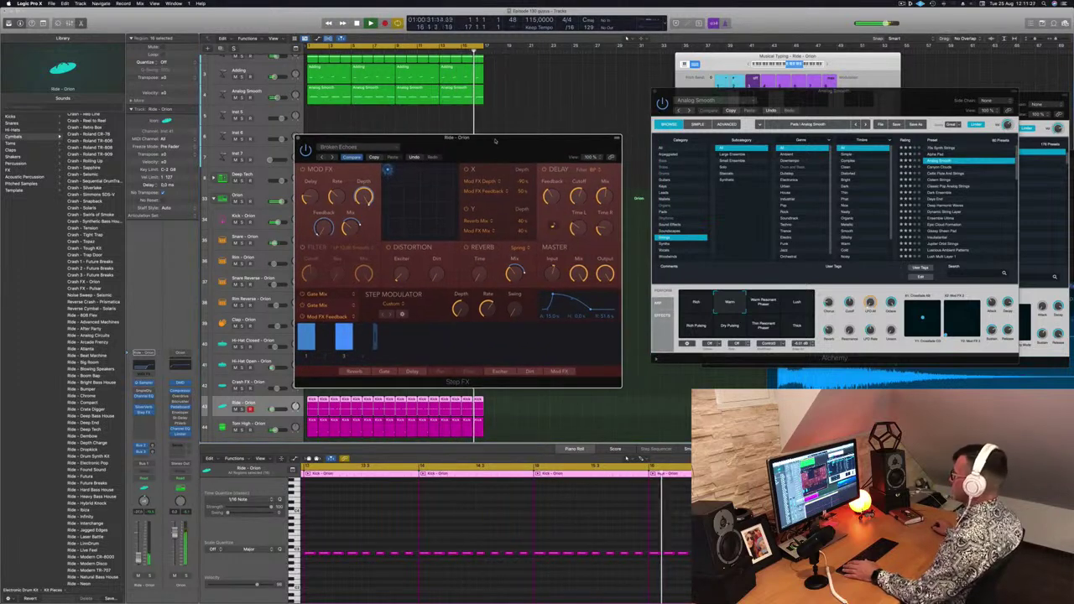
click(298, 137)
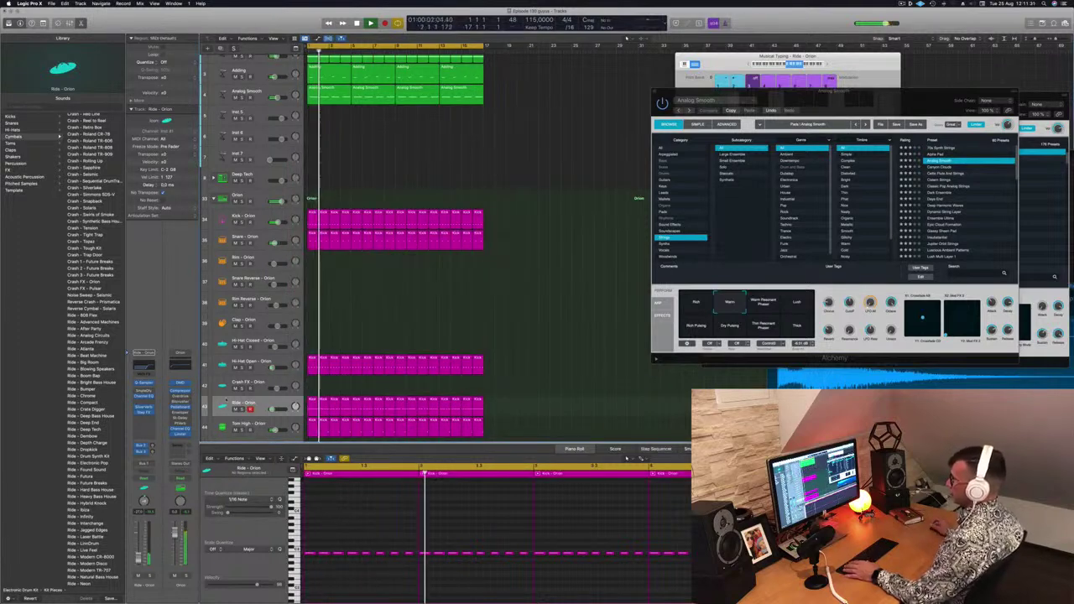
Copy a one-bar Kick region to the start of the Shaker 1 - Orion track and duplicate it up to bar 17.
scroll(358, 323, down, 1)
scroll(358, 324, down, 3)
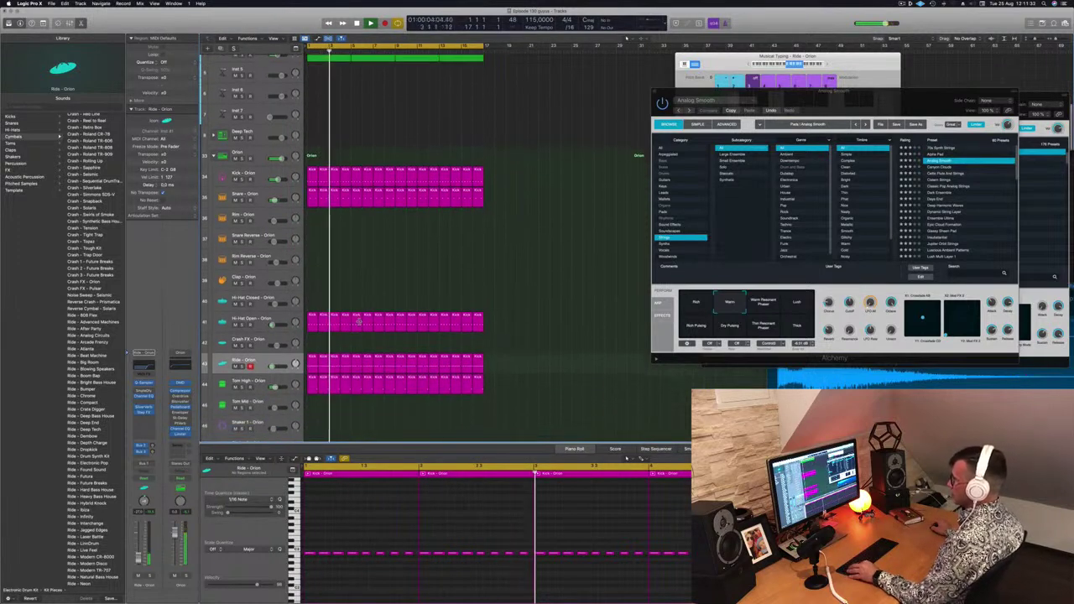
scroll(346, 329, down, 5)
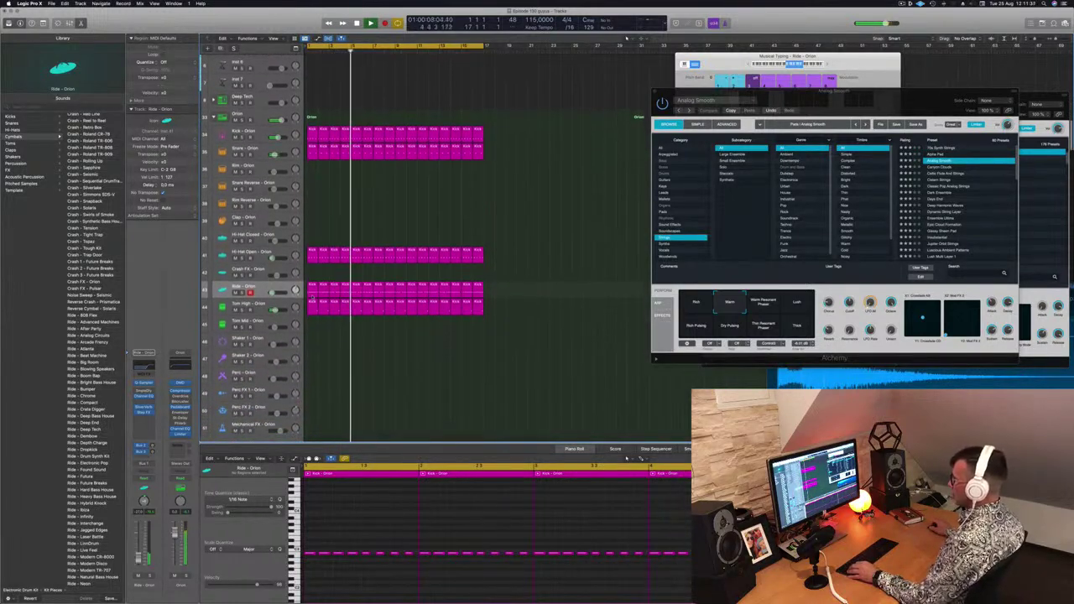
drag(357, 474, 311, 340)
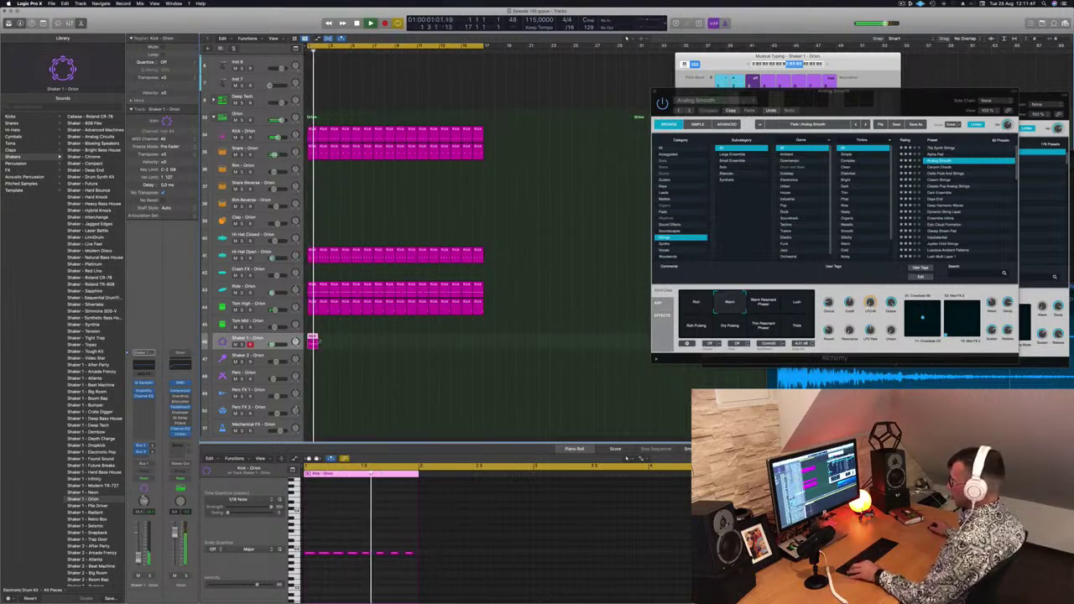
drag(312, 339, 401, 343)
key(Return)
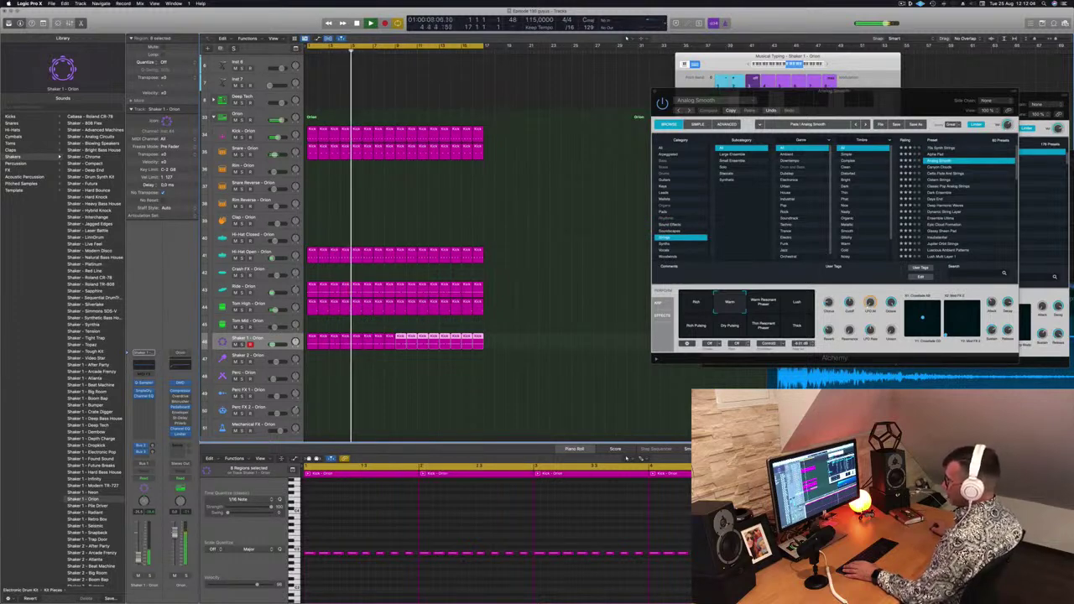
click(377, 421)
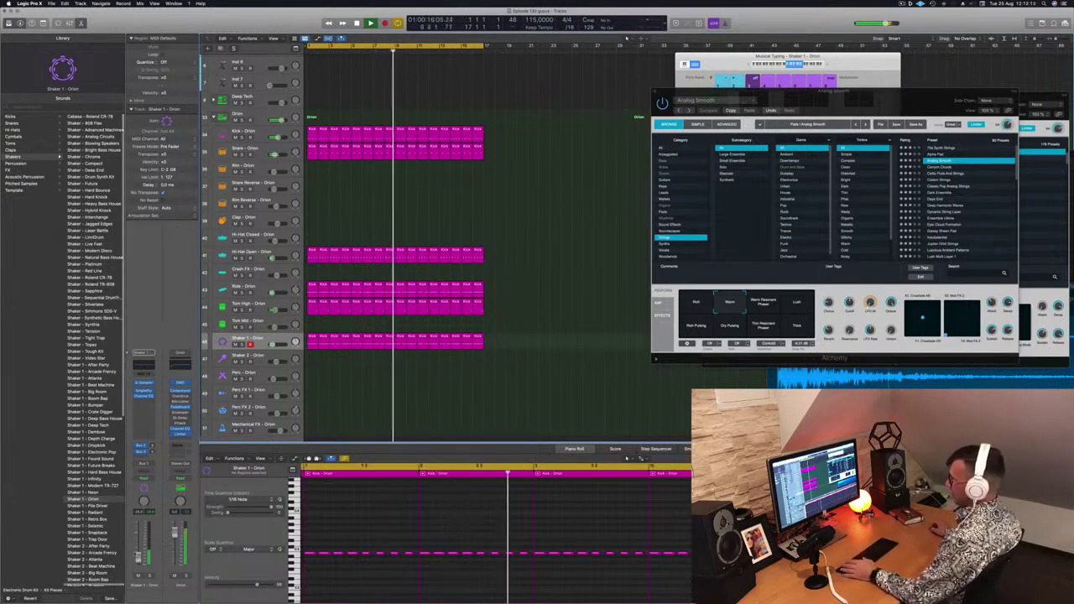
Duplicate the Super Lead track with its instrument settings, creating an empty track directly below it.
scroll(357, 422, up, 5)
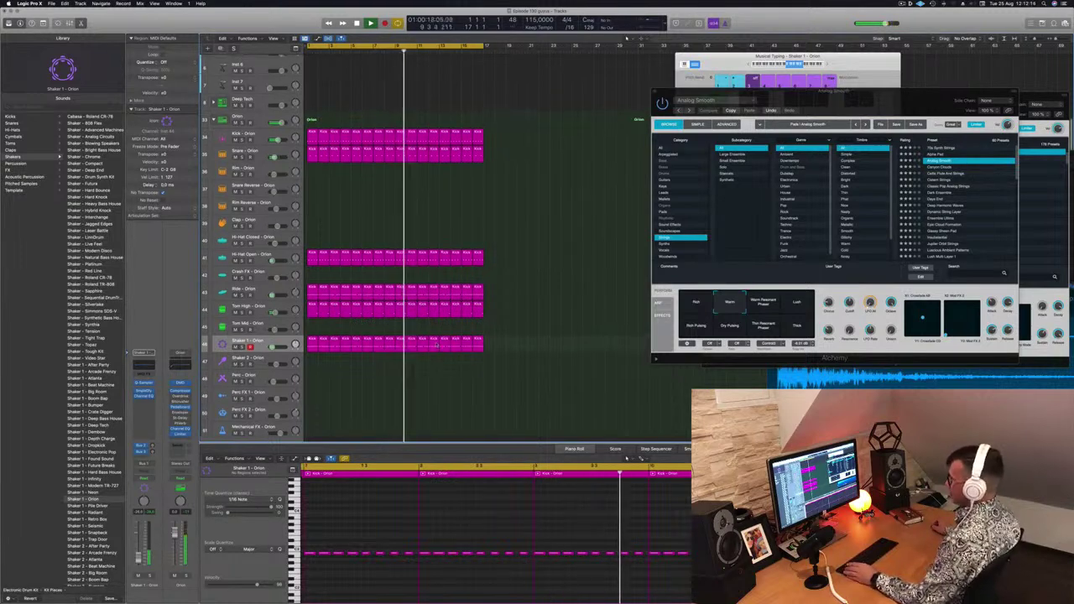
scroll(471, 260, up, 5)
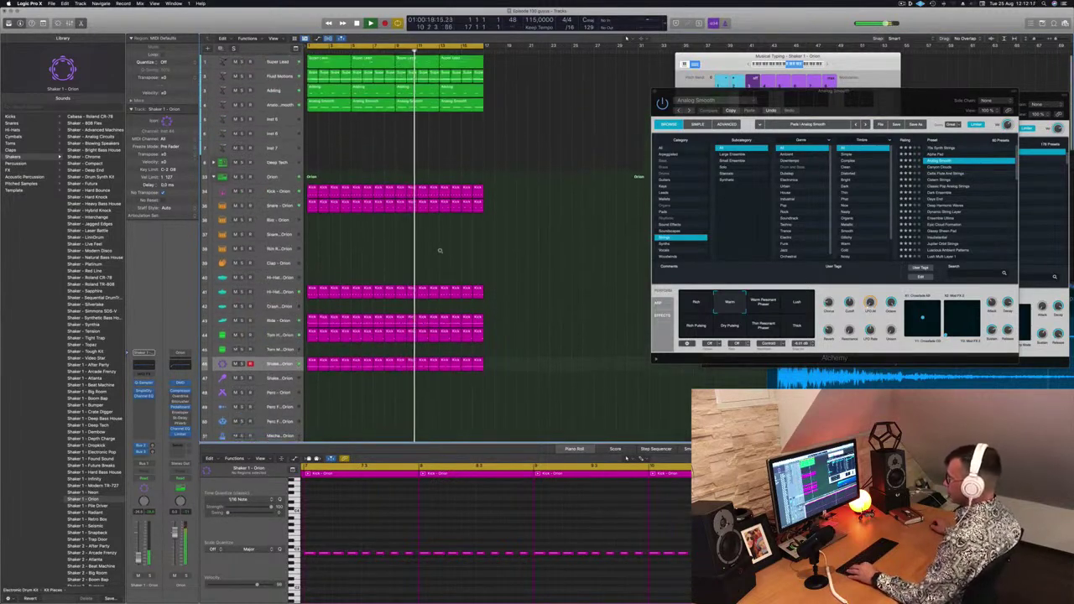
scroll(401, 210, down, 4)
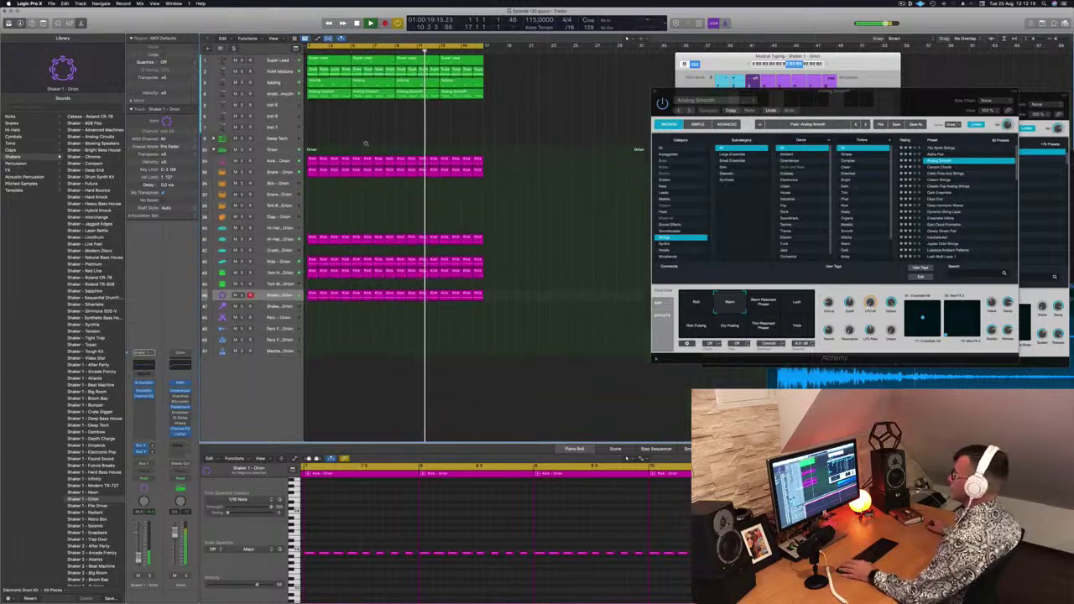
scroll(355, 132, up, 4)
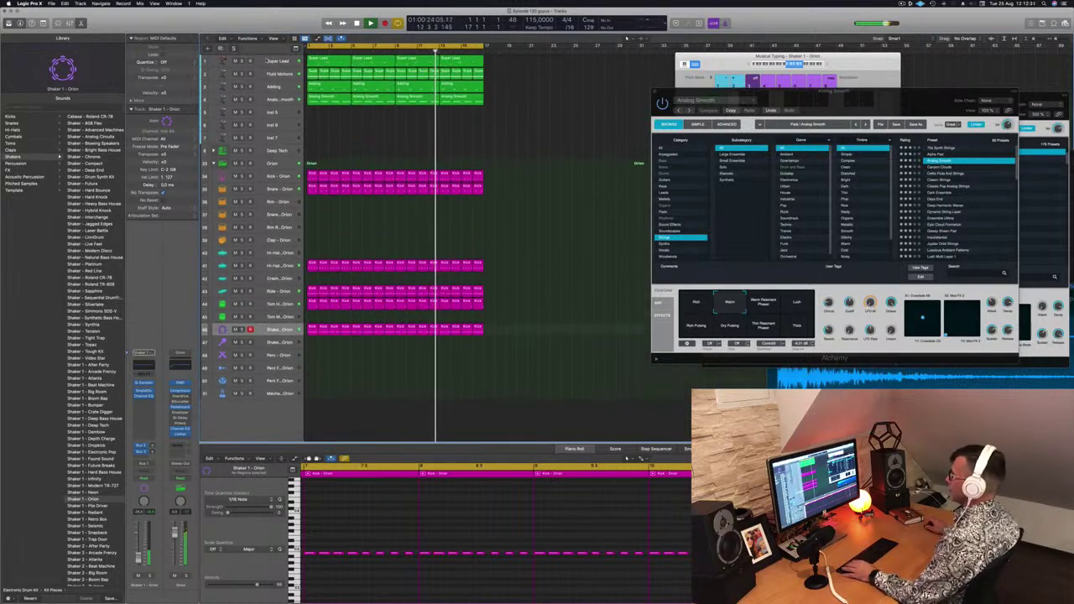
click(264, 62)
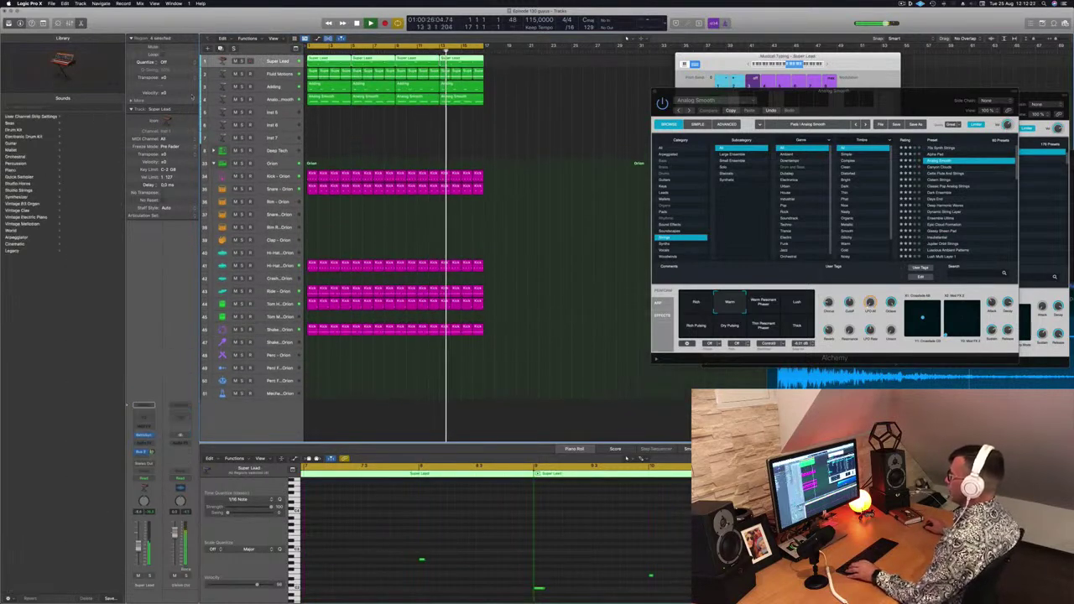
key(super+d)
Copy the first Super Lead region to the start of the duplicated track below.
click(322, 60)
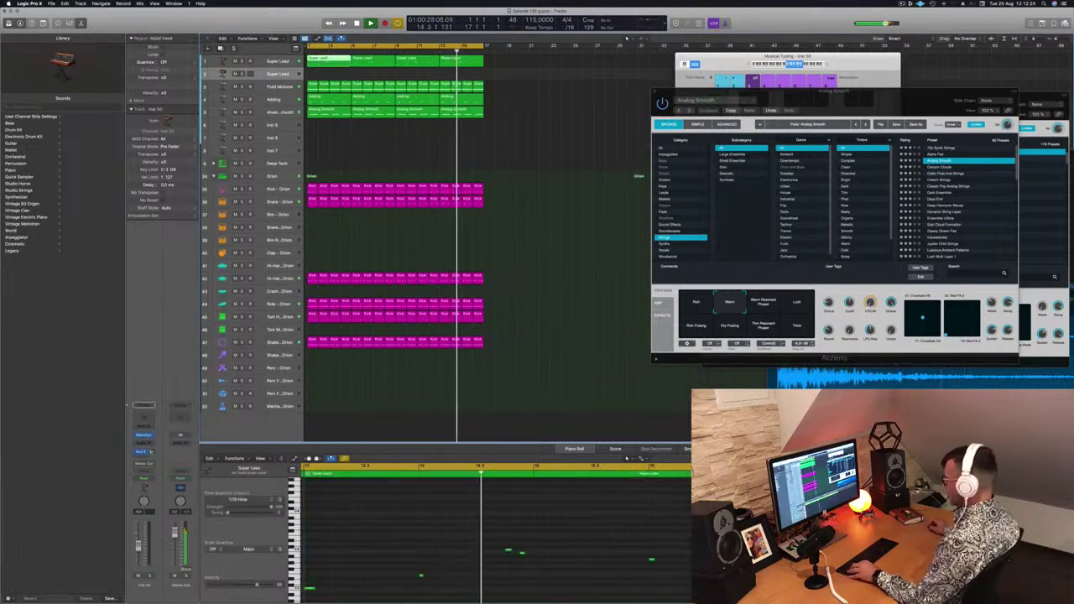
scroll(391, 541, down, 3)
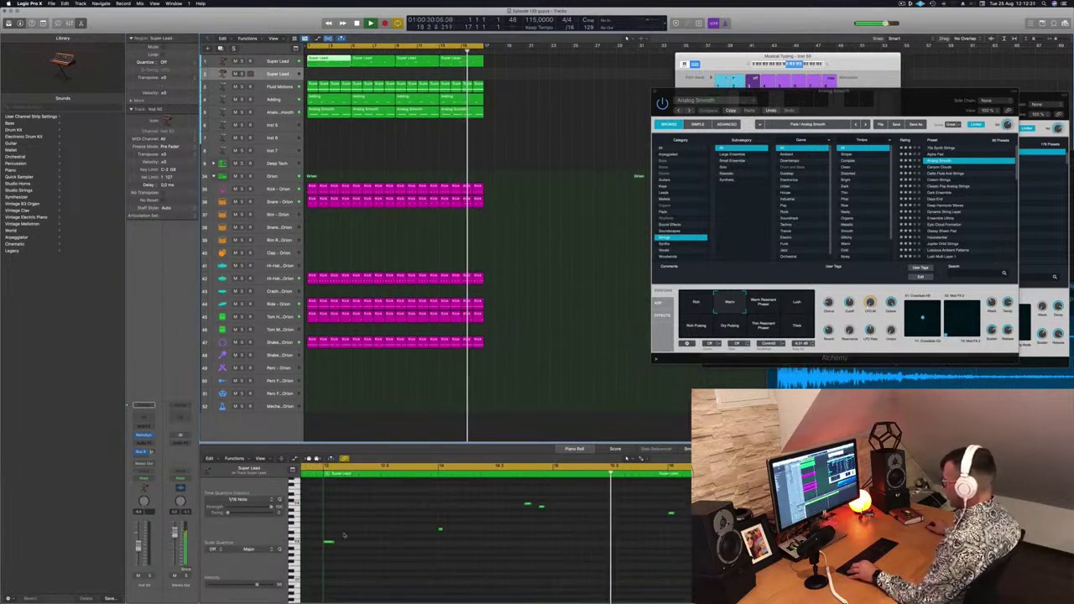
click(350, 539)
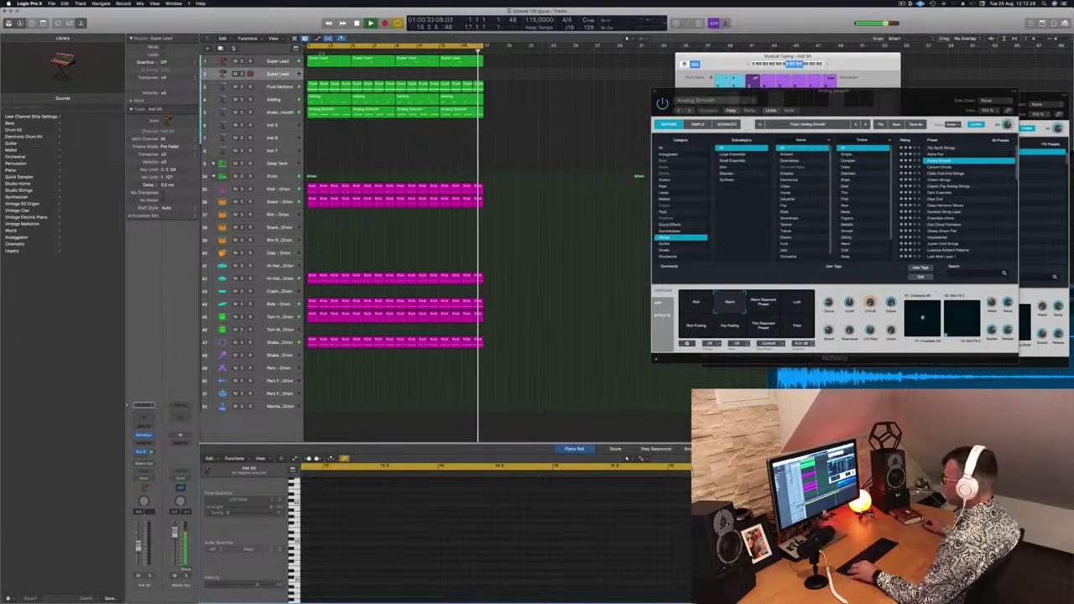
drag(328, 61, 327, 74)
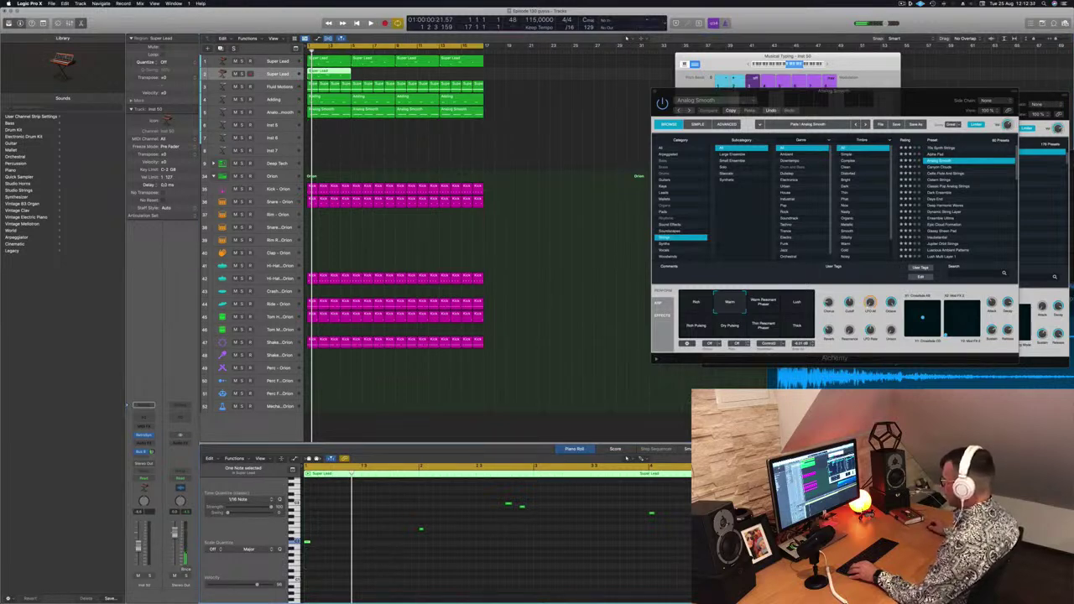
Lengthen all notes in the copied Super Lead region to about one bar, delete the overlapping highest note and play it back.
drag(690, 599, 475, 477)
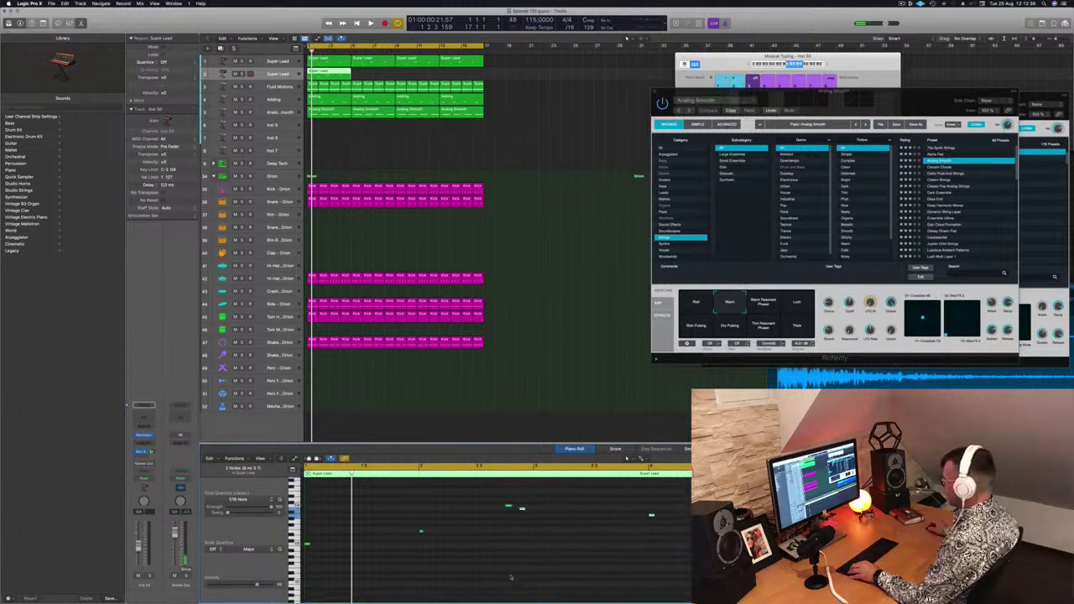
scroll(375, 524, up, 2)
drag(308, 515, 686, 581)
drag(308, 556, 397, 557)
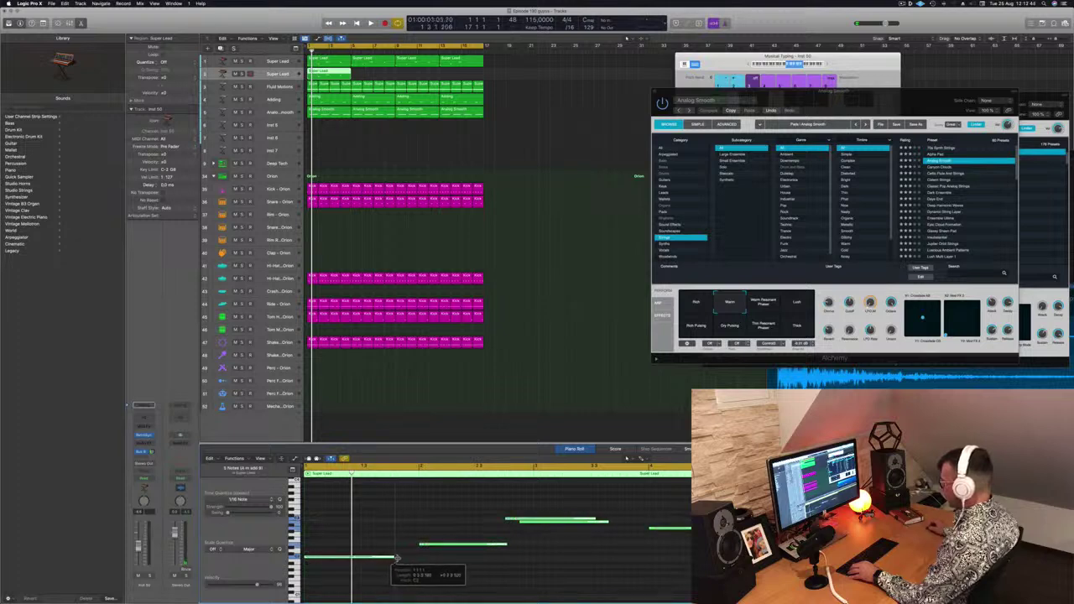
click(496, 510)
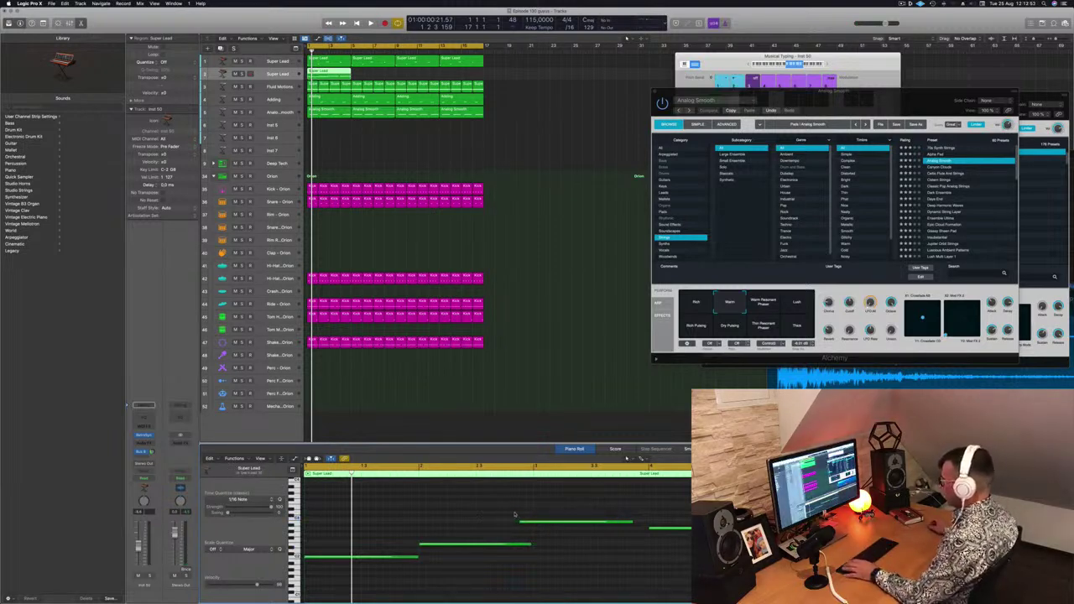
key(space)
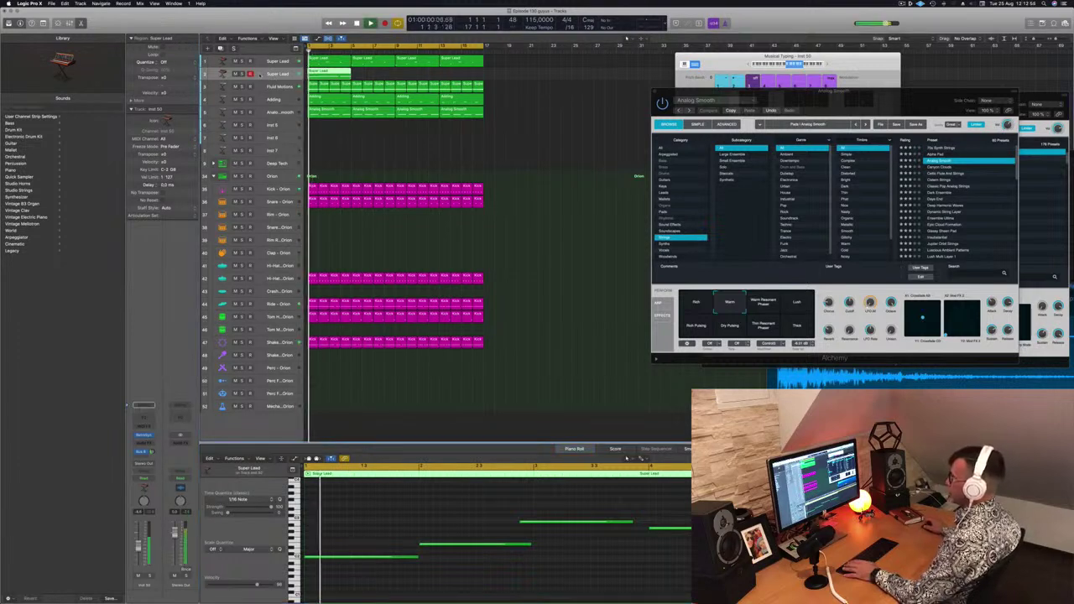
Duplicate the edited Super Lead region along the second track up to bar 17 and enlarge that track's row.
drag(336, 77, 380, 81)
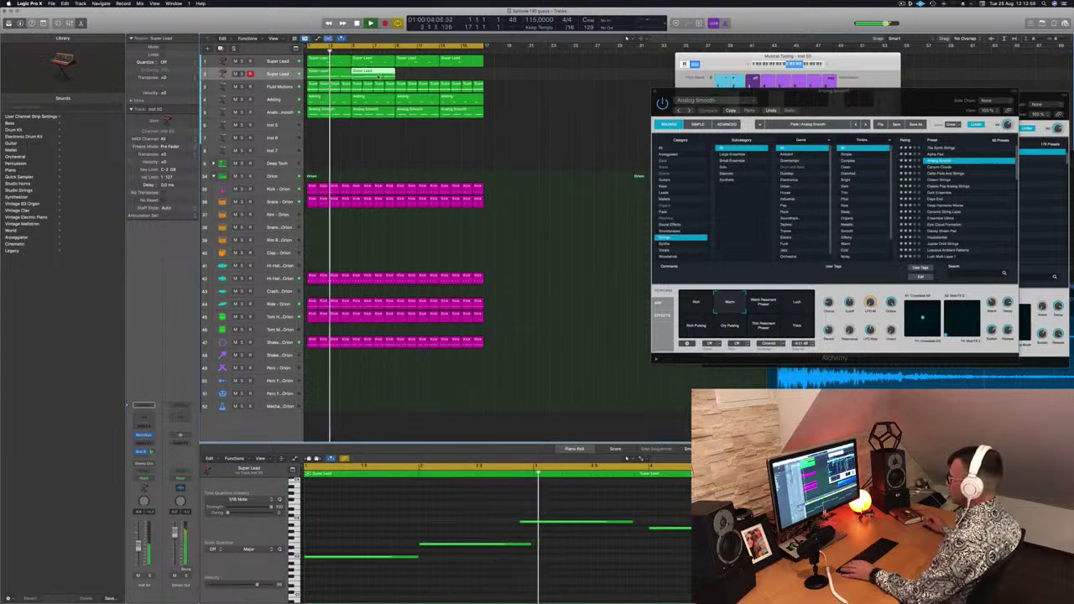
shift+click(328, 77)
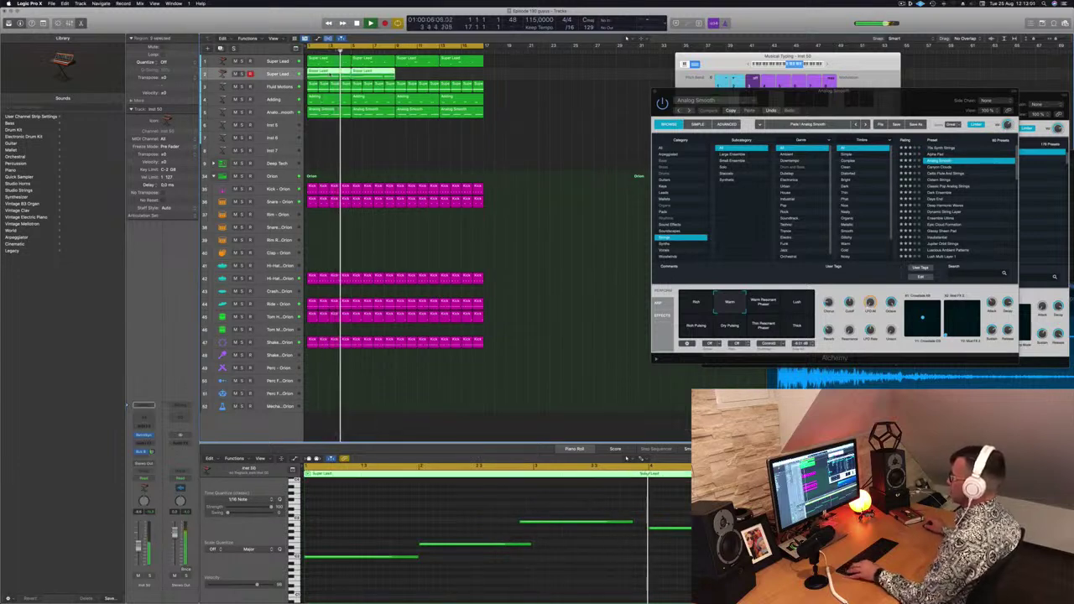
drag(328, 77, 415, 78)
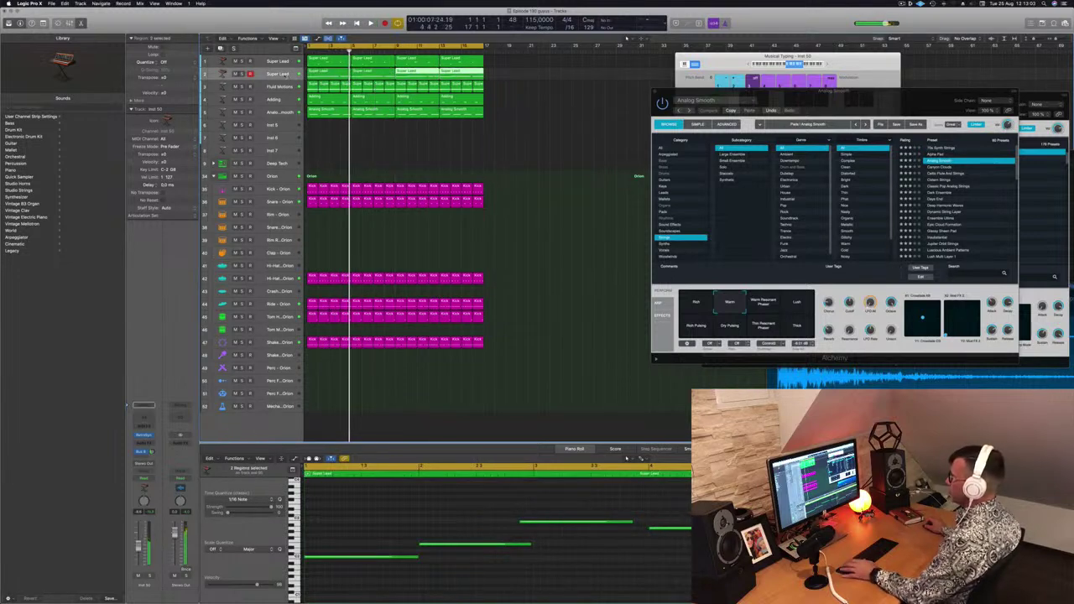
key(ctrl+z)
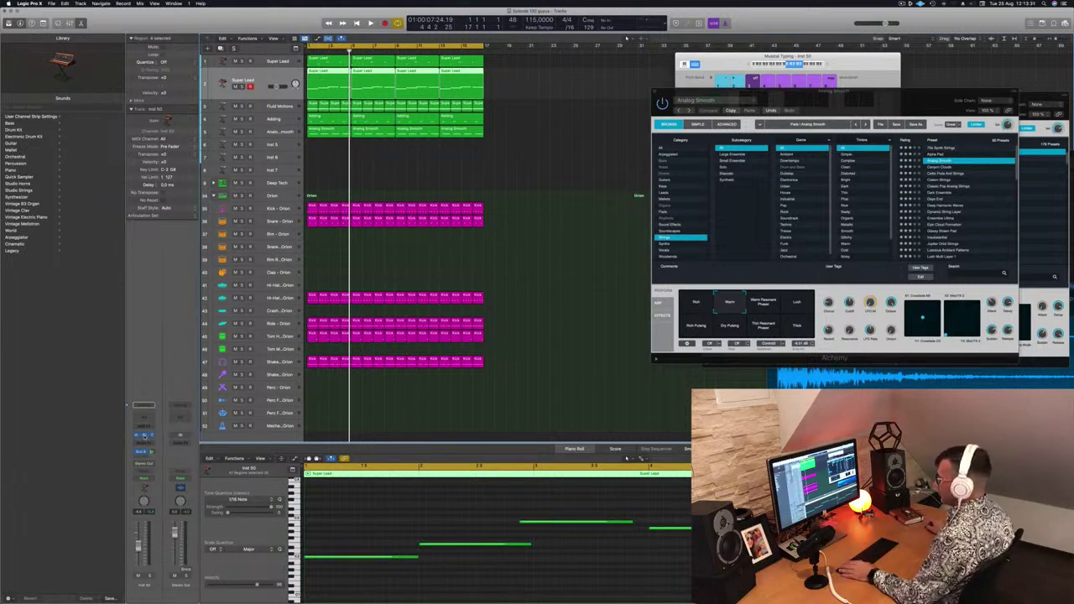
Audition the Retro Synth presets Mellow Brass, Slow Swell Brass and Vintage Synth Brass on the second track during playback.
drag(499, 105, 597, 94)
click(476, 89)
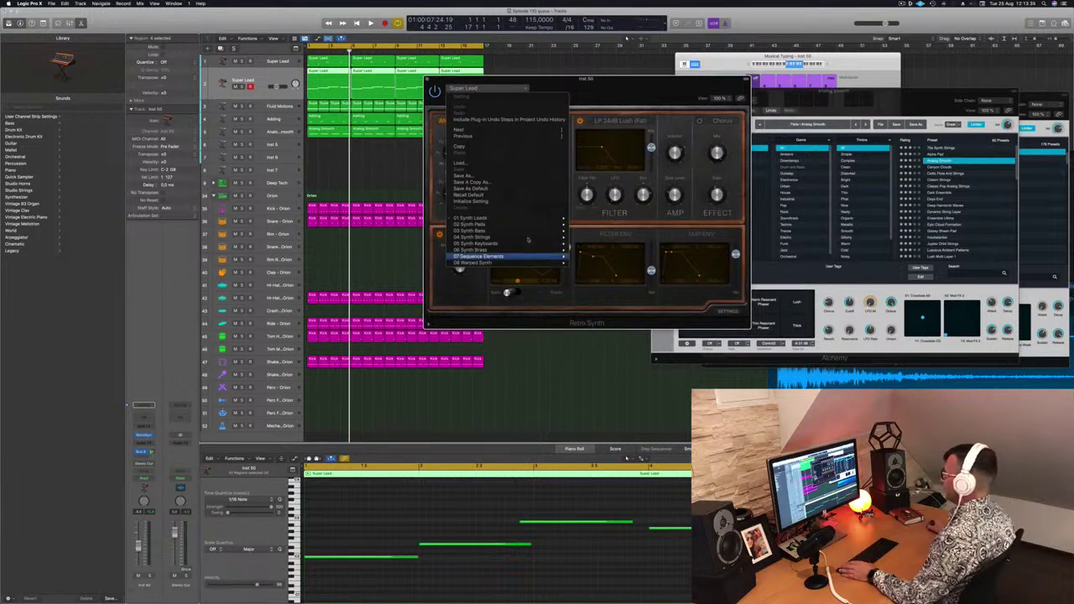
mouse_move(526, 231)
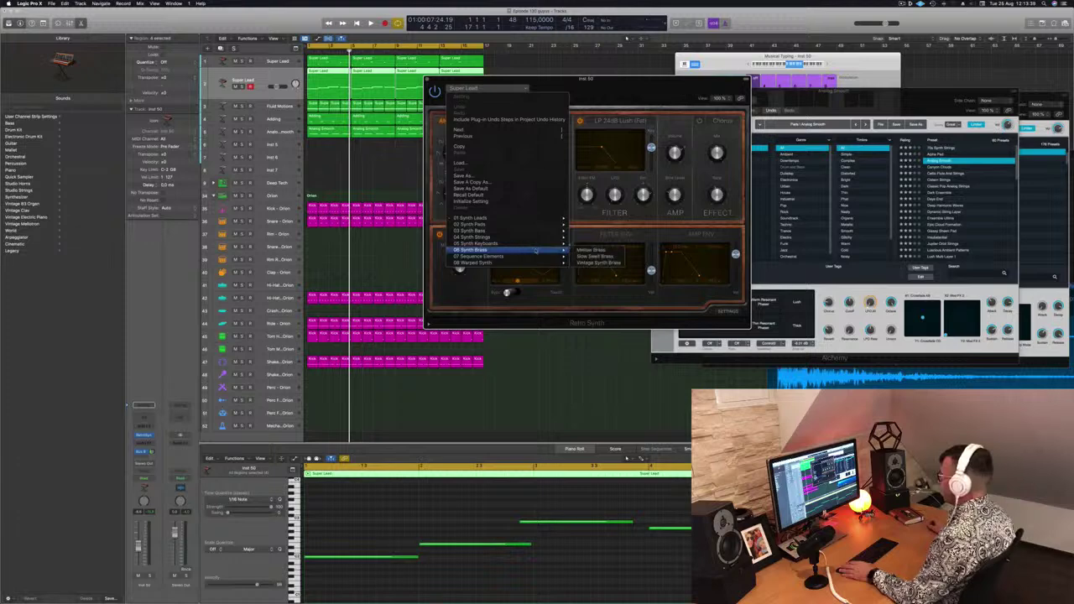
click(591, 250)
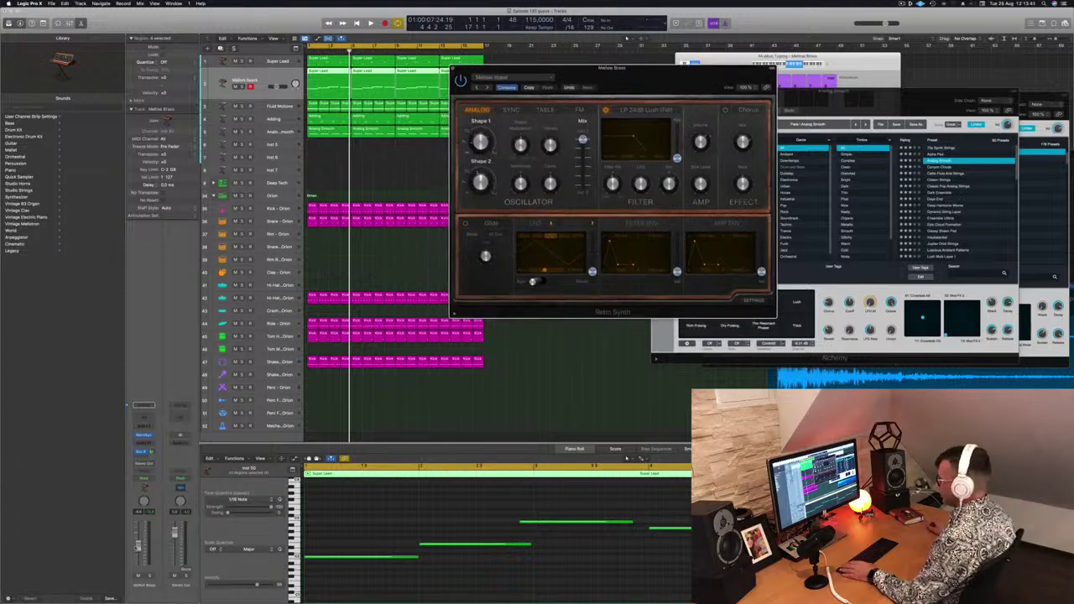
key(space)
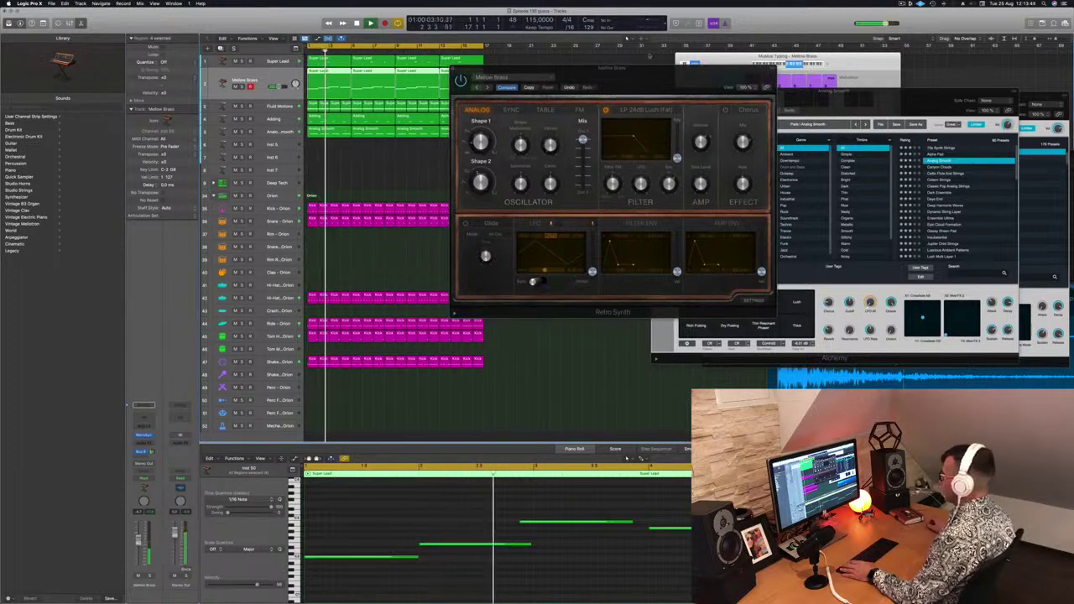
click(488, 87)
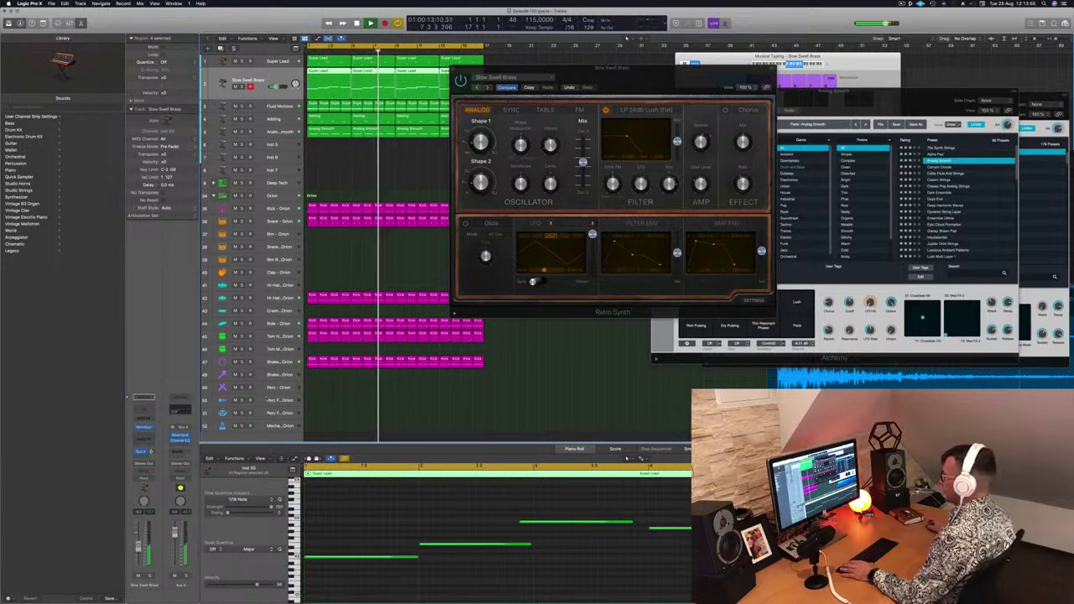
key(Return)
drag(637, 71, 607, 72)
click(444, 88)
key(Return)
Load the Airy Picks preset from the Sequence Elements category in the second track's Retro Synth.
click(460, 75)
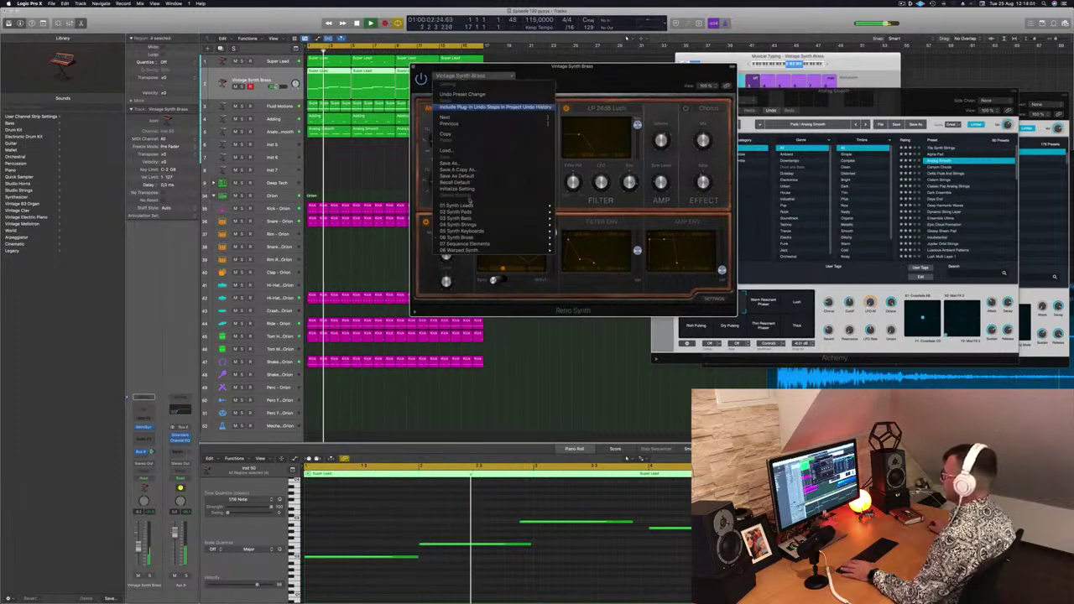
mouse_move(495, 243)
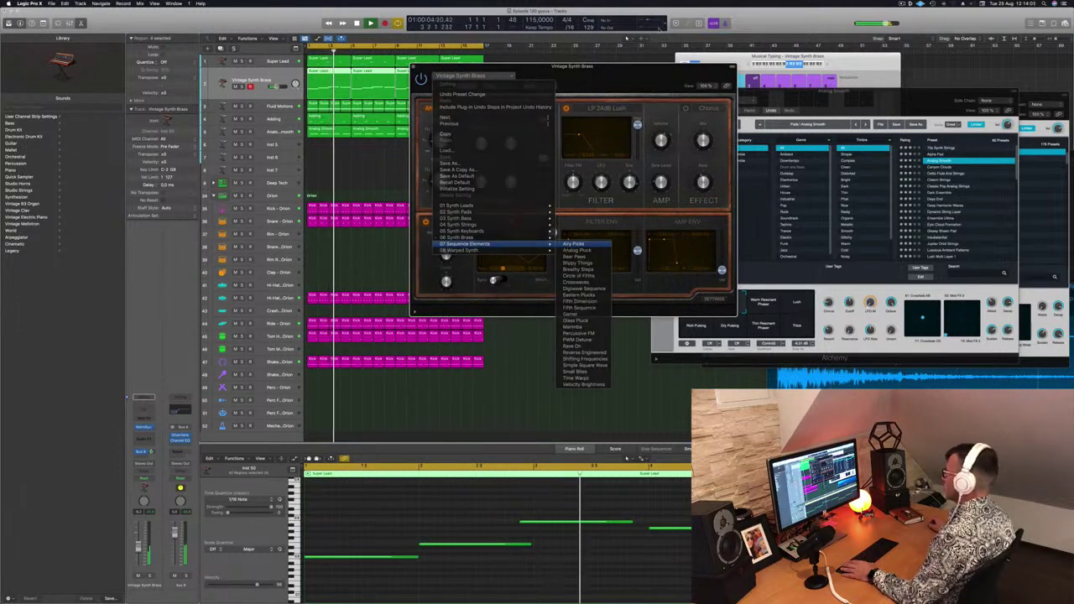
click(573, 243)
drag(609, 70, 636, 39)
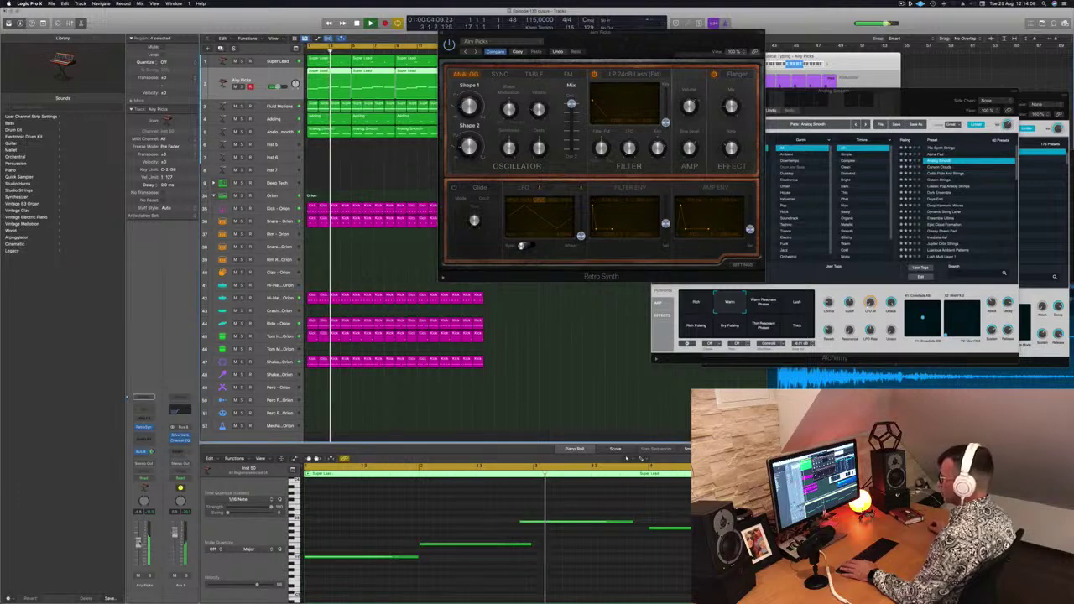
Add an Arpeggiator MIDI effect to the second track, play the result and arrange both plug-in windows side by side.
click(154, 419)
click(147, 427)
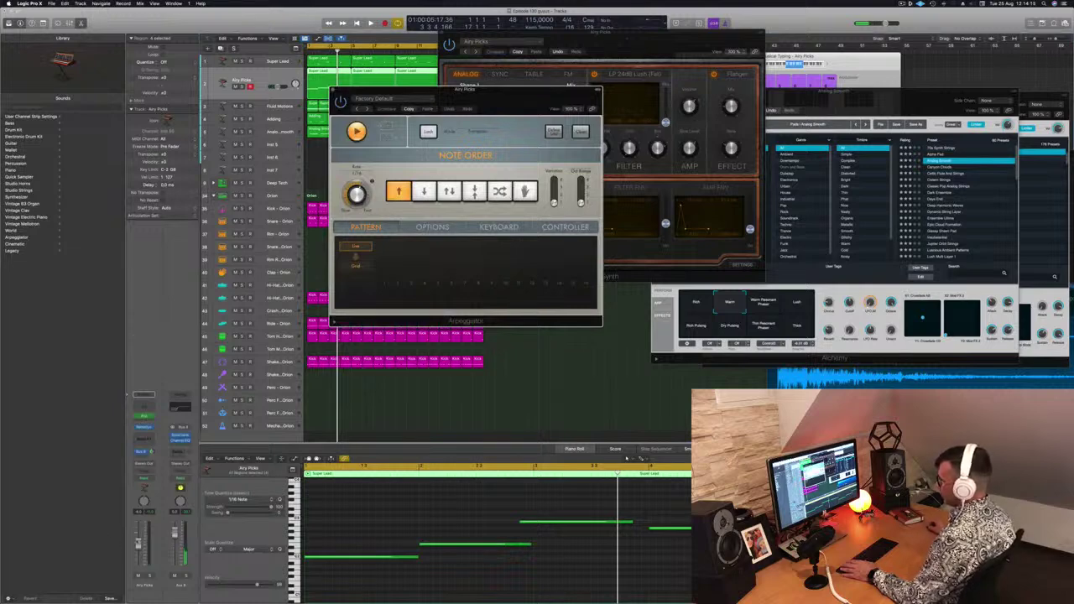
key(space)
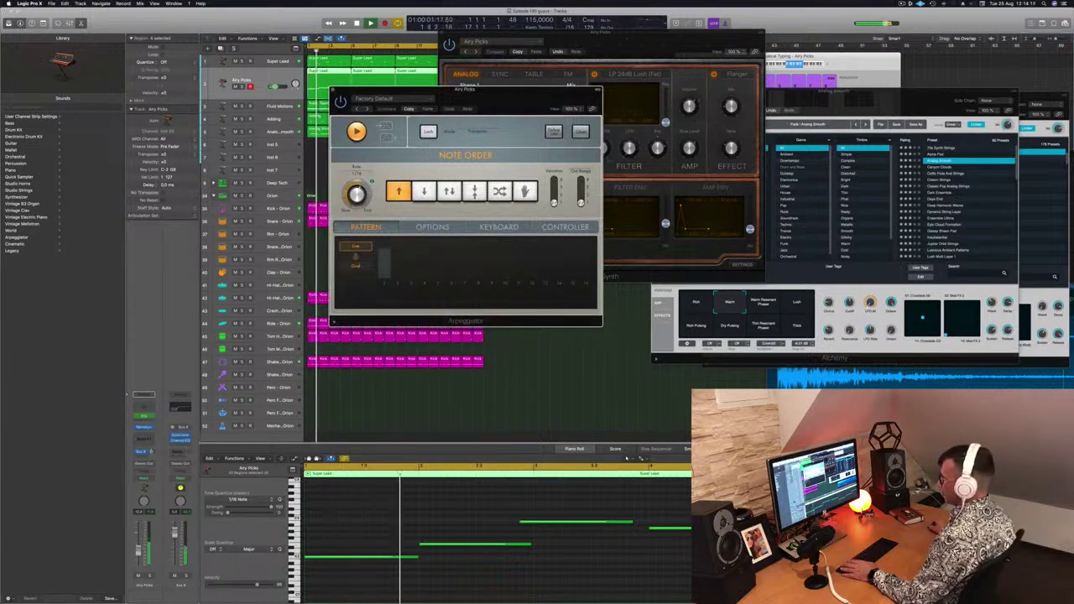
drag(469, 90, 936, 99)
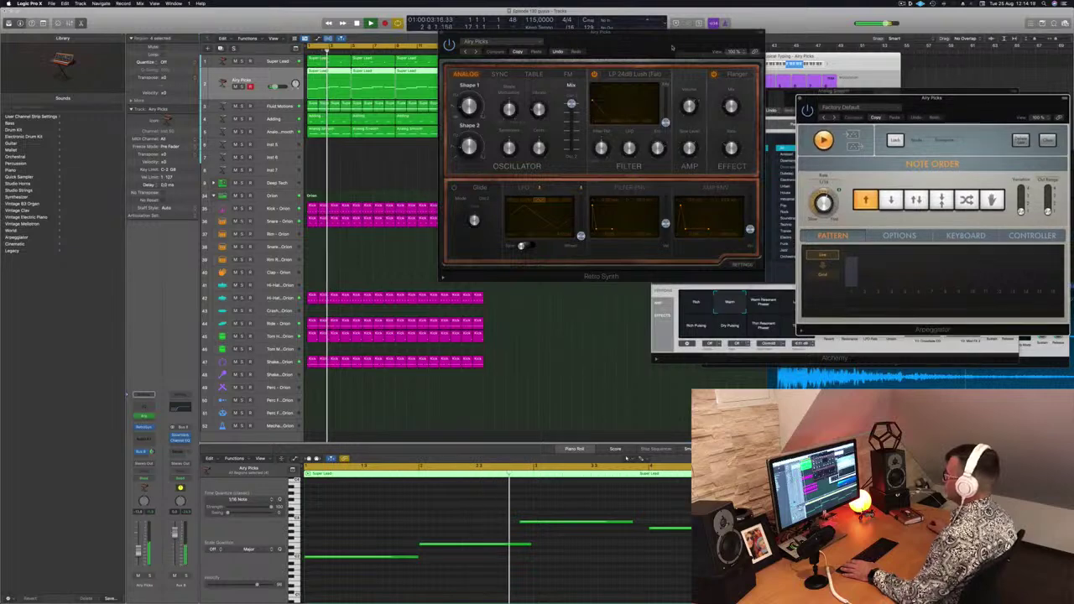
drag(671, 47, 626, 111)
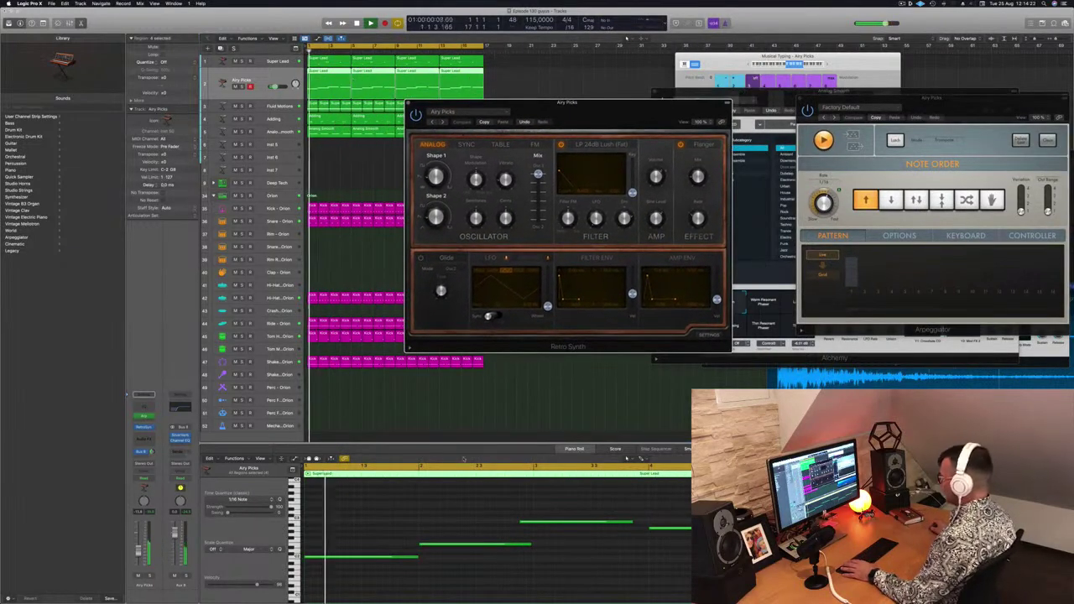
Move the third note to the start of bar 3 and replace the following regions with three copies of the corrected one.
click(517, 511)
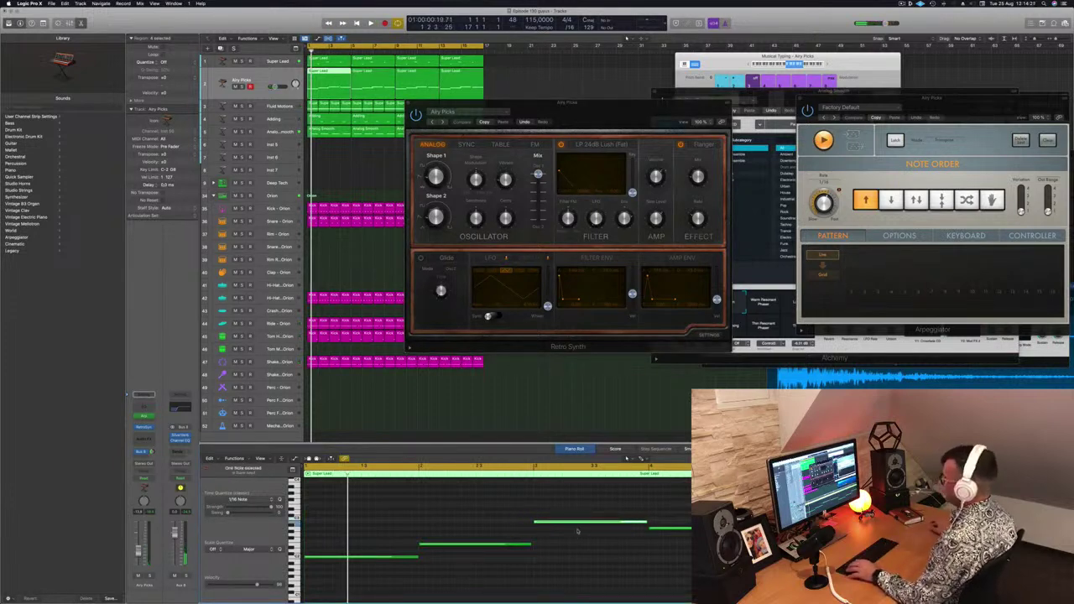
click(496, 78)
key(Delete)
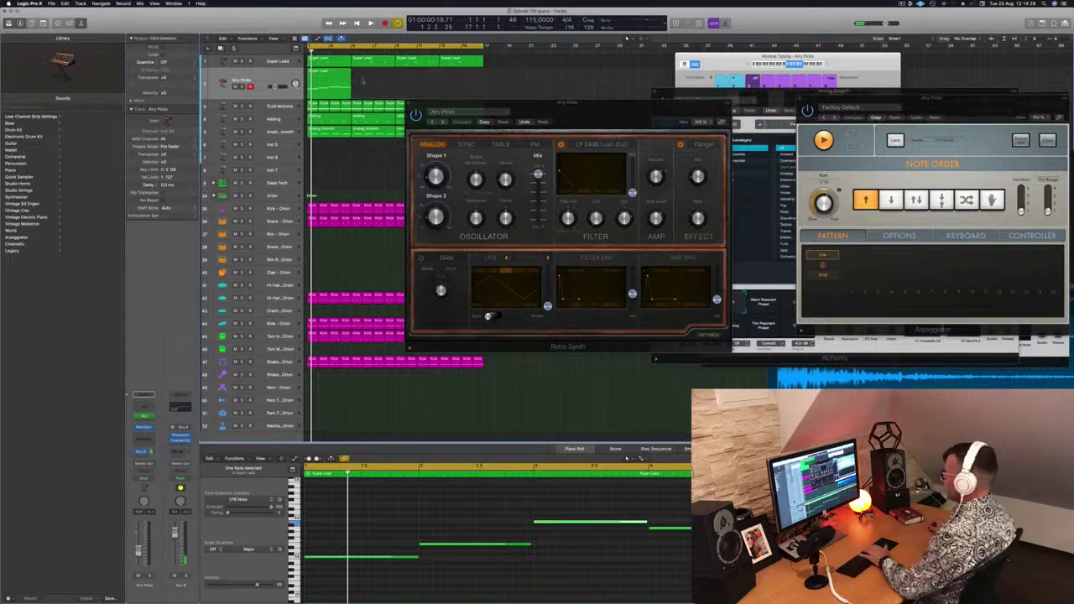
click(329, 77)
key(super+r)
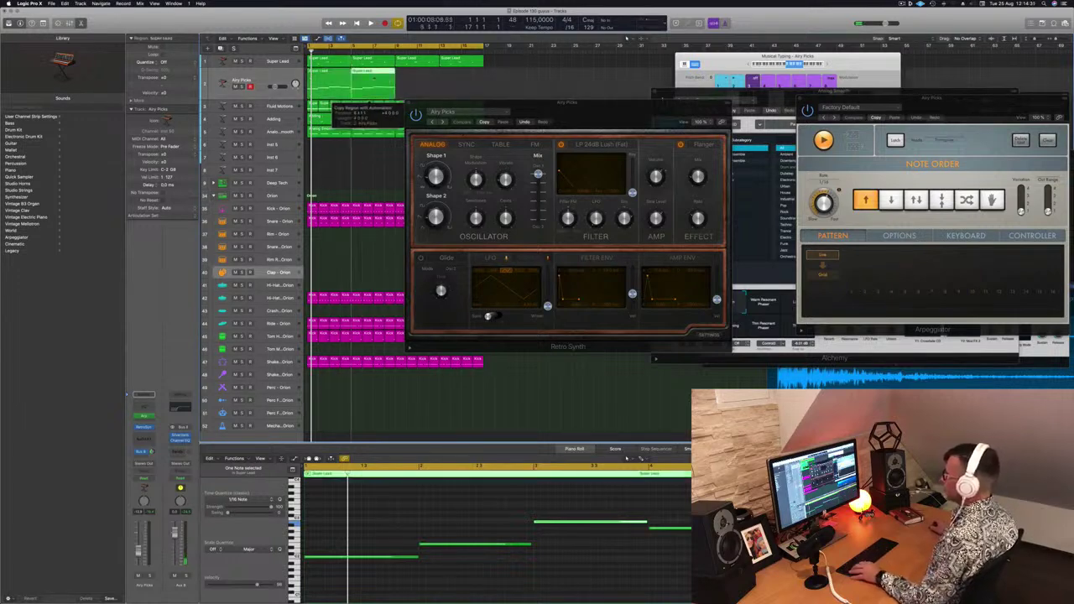
key(super+r)
key(super+r)
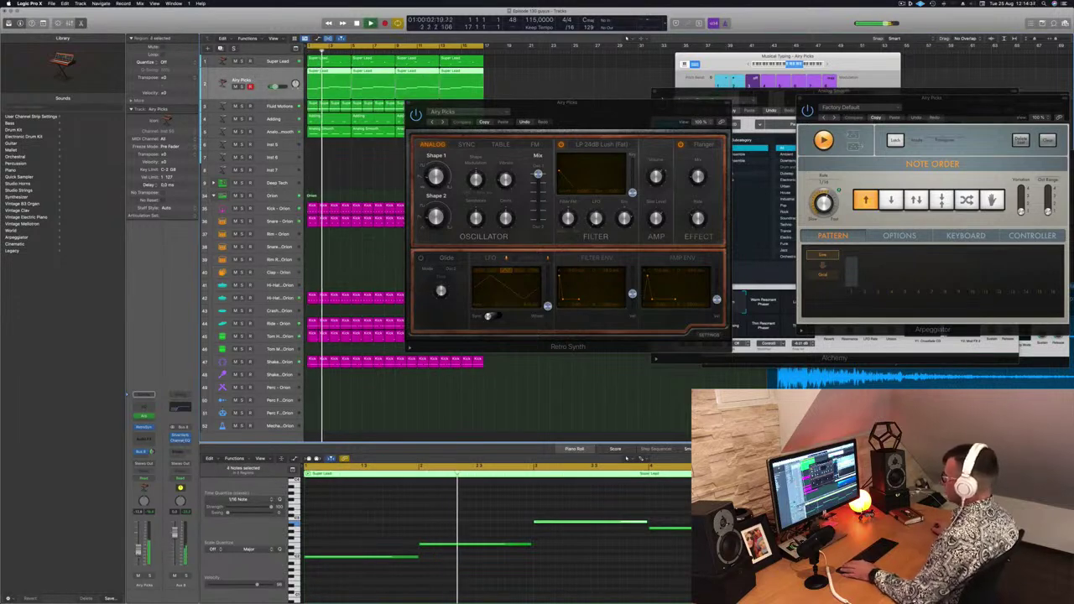
Audition the Retro Synth presets from Analog Pluck through Circle of Fifths with the arpeggiated notes playing.
drag(608, 119, 533, 104)
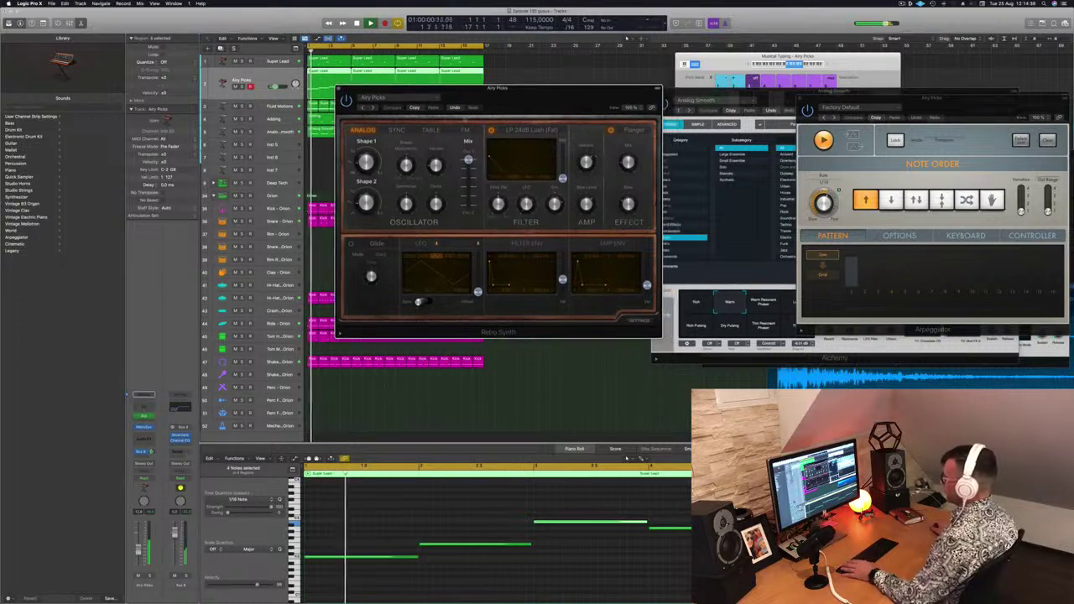
click(374, 108)
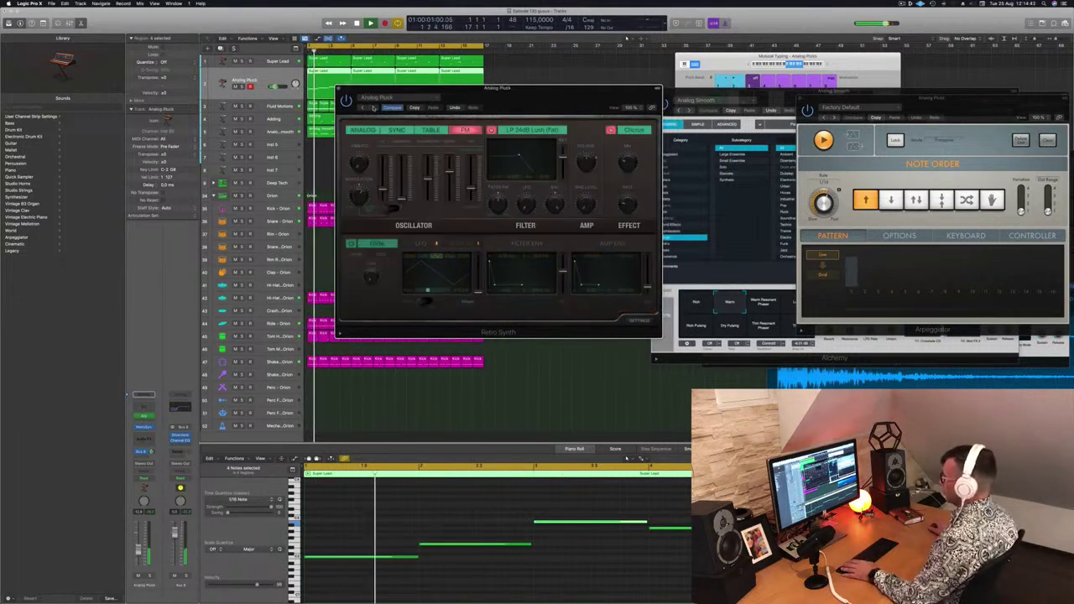
click(373, 107)
click(373, 107)
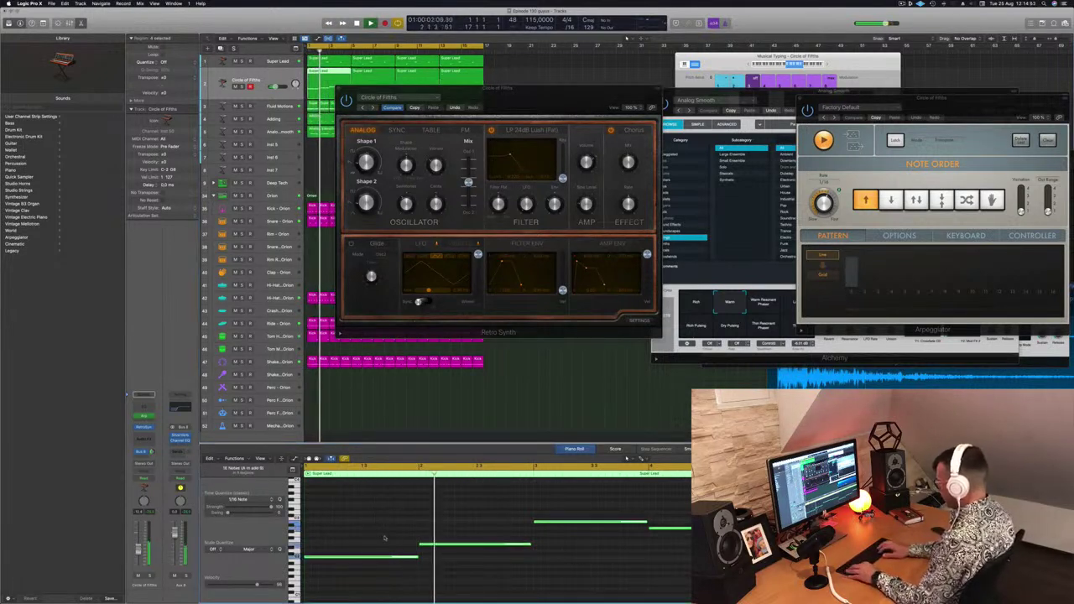
Delete the repeated regions on the Circle of Fifths track and refill it up to bar 17 with copies of the first region.
scroll(384, 537, down, 2)
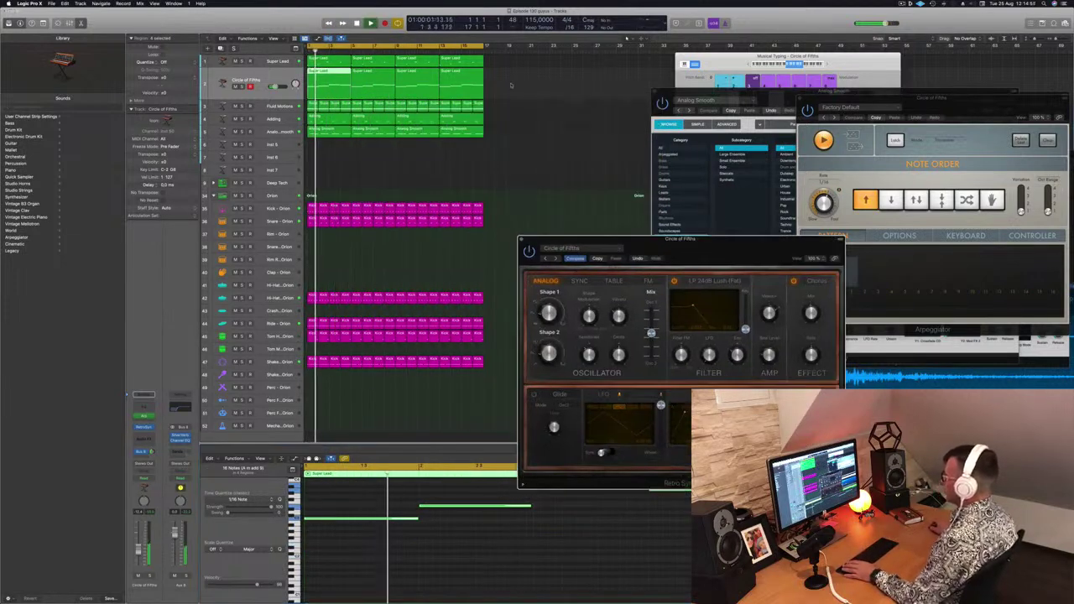
click(384, 90)
key(Delete)
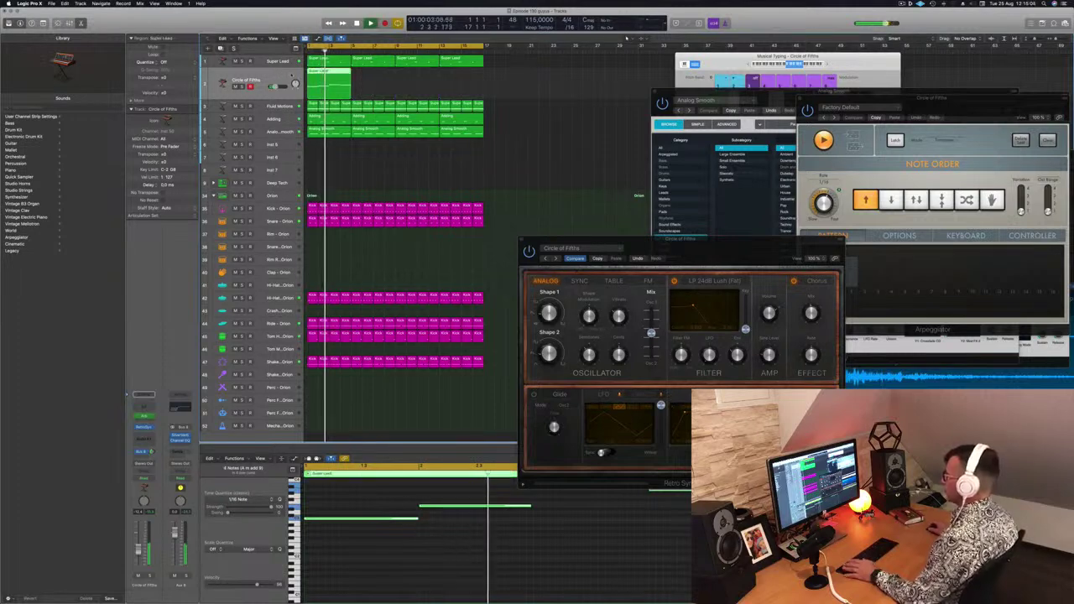
drag(331, 74, 424, 78)
shift+click(335, 74)
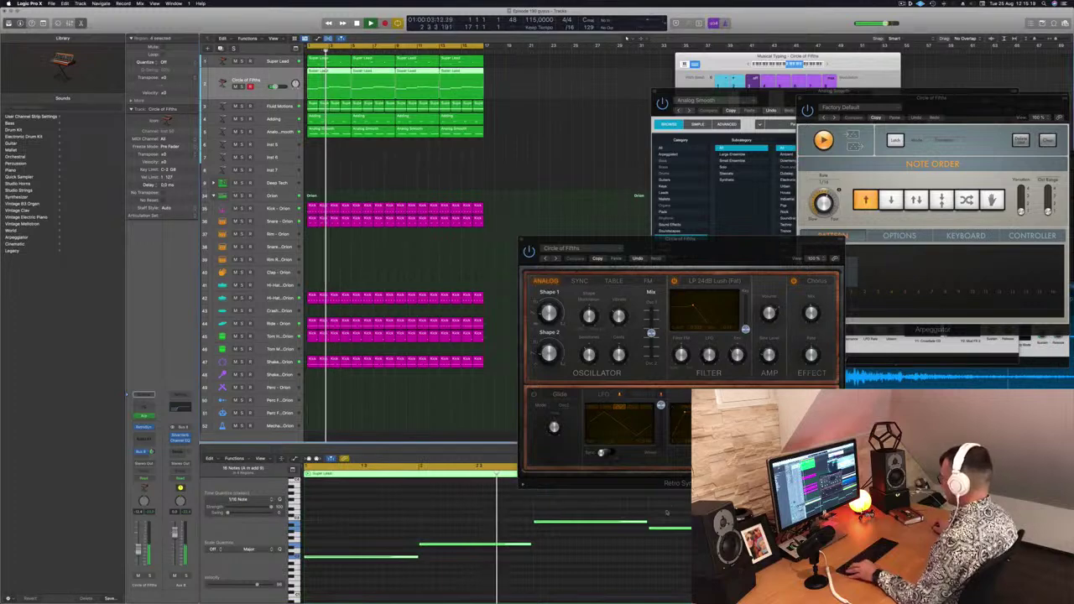
Audition the Crosswaves, Eastern Plucks and Fifth Dimension presets, trying a slightly higher track volume and a lower filter cutoff on Fifth Dimension.
drag(729, 255, 655, 137)
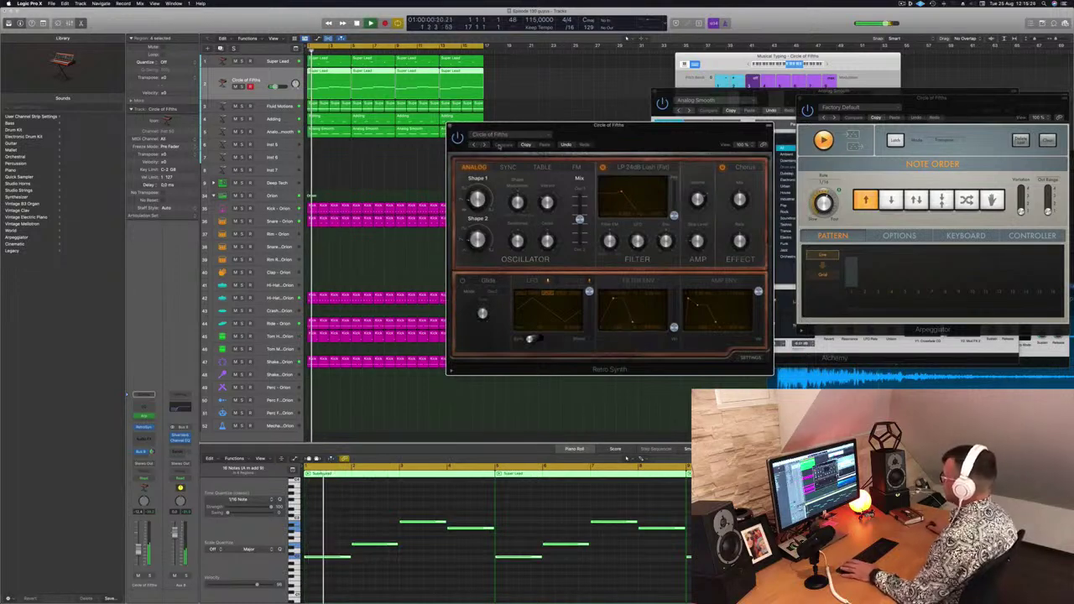
click(483, 145)
click(483, 144)
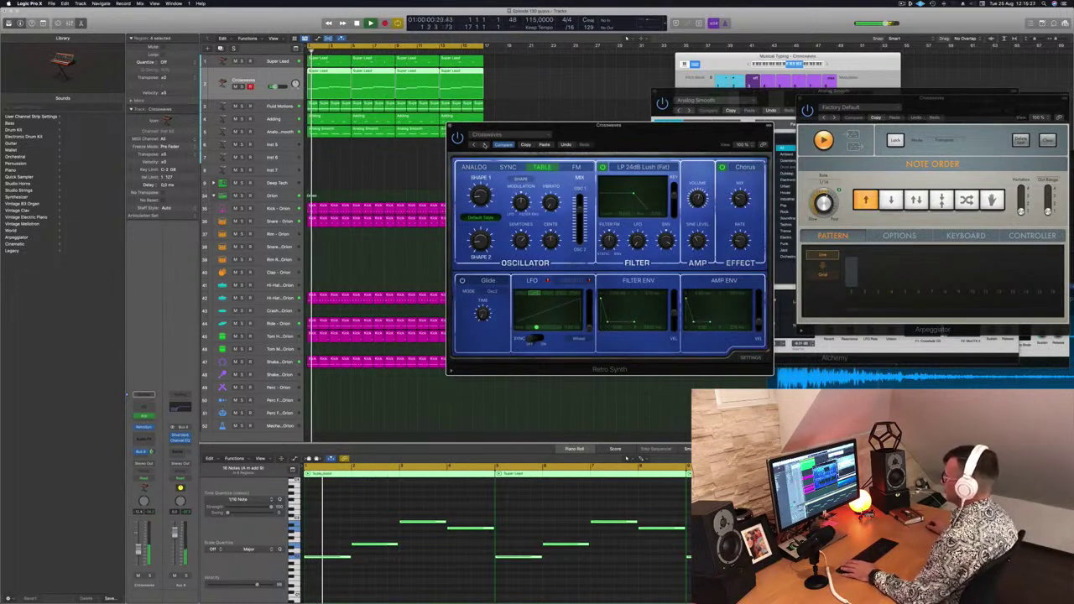
click(484, 144)
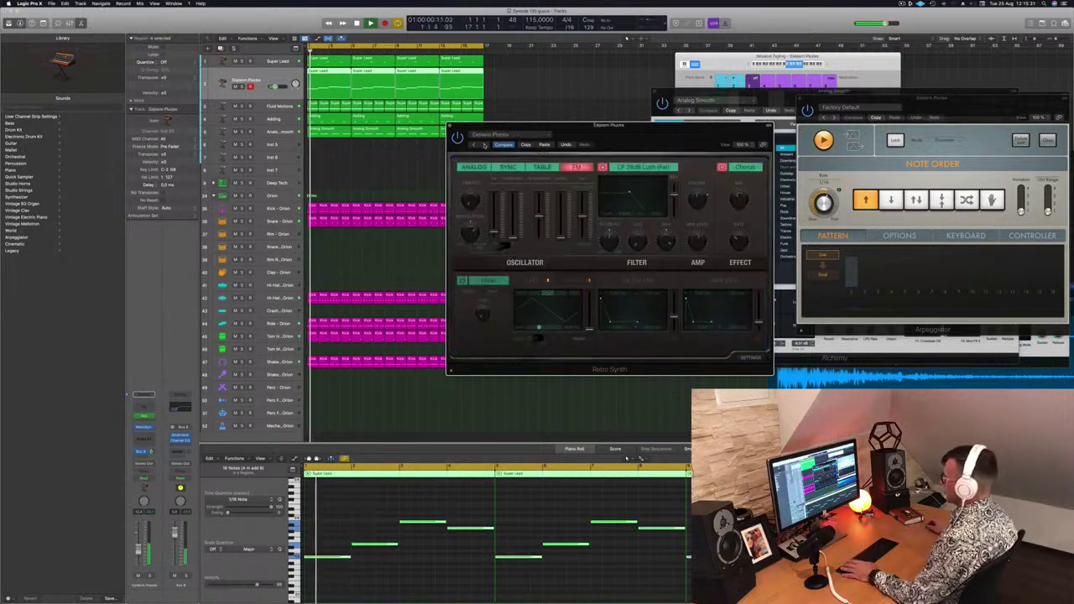
click(484, 144)
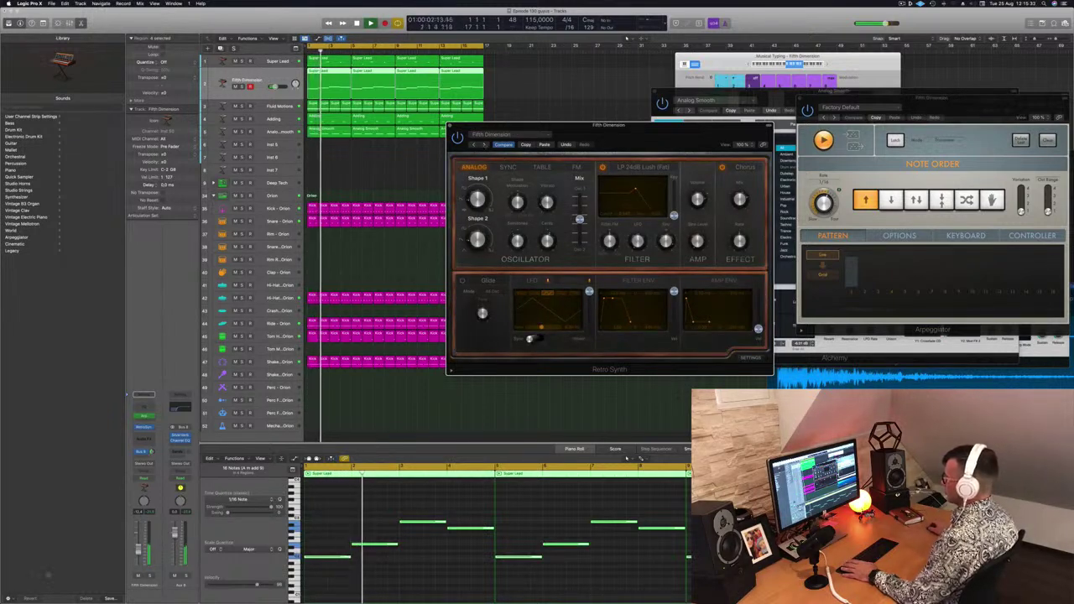
drag(139, 550, 139, 546)
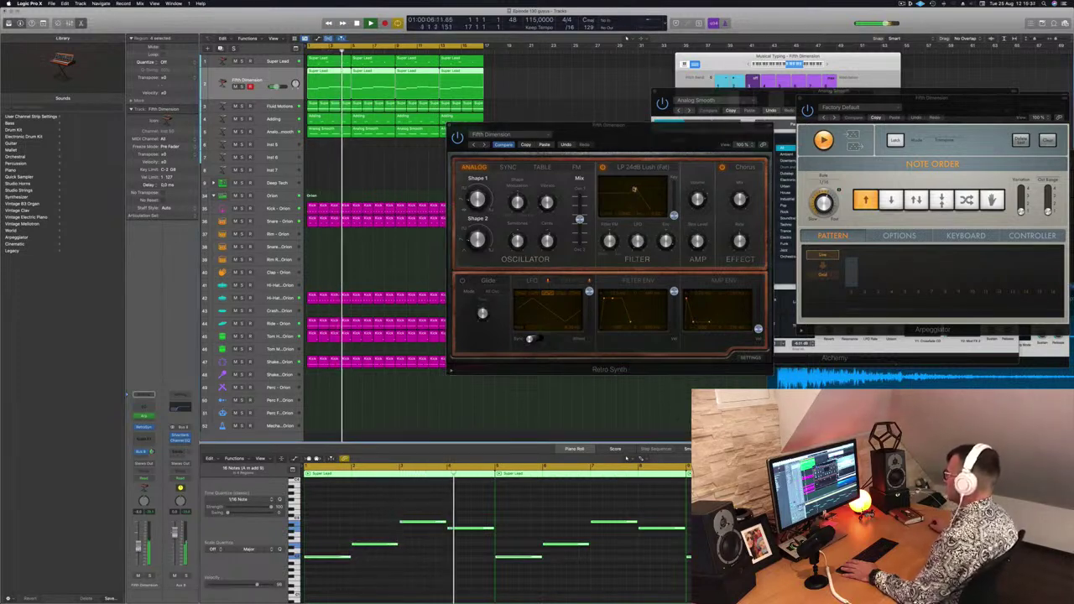
click(619, 189)
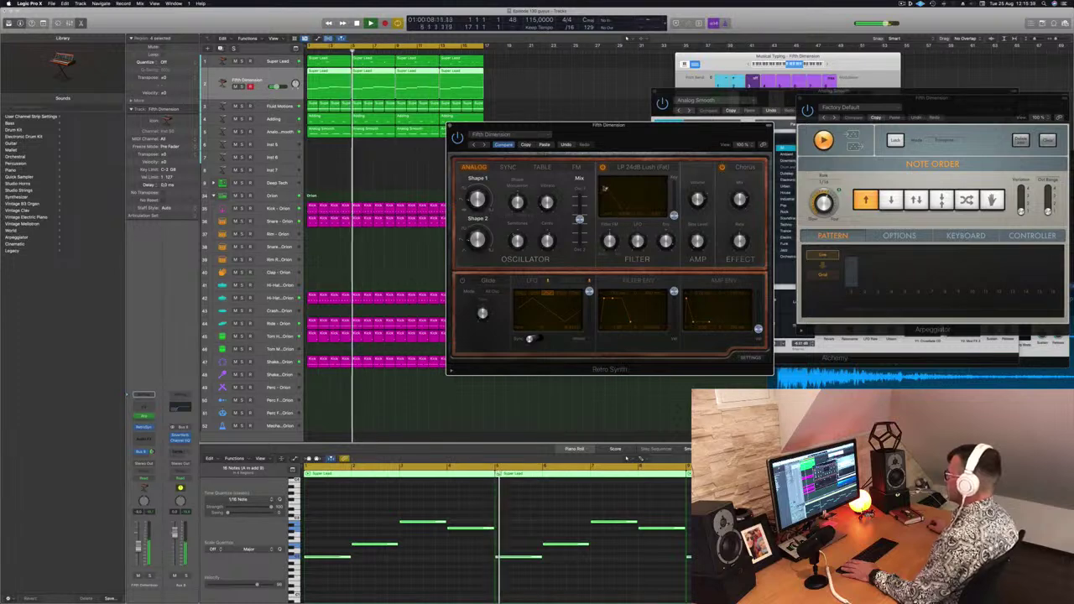
Load the Fifth Sequence preset in Retro Synth, play it from the start and move its window clear of the regions.
key(Return)
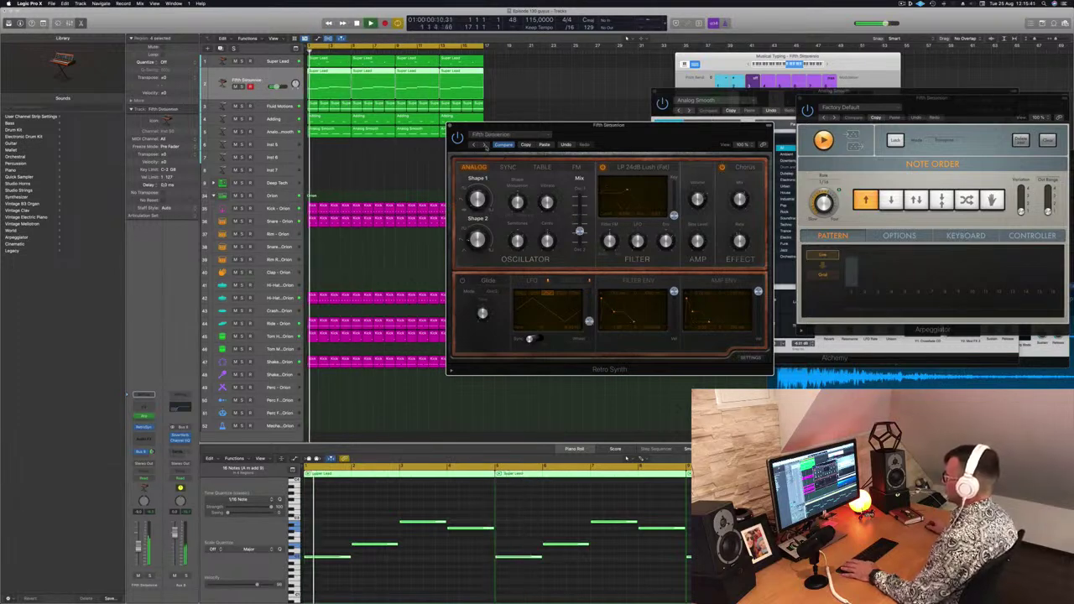
drag(631, 129, 711, 87)
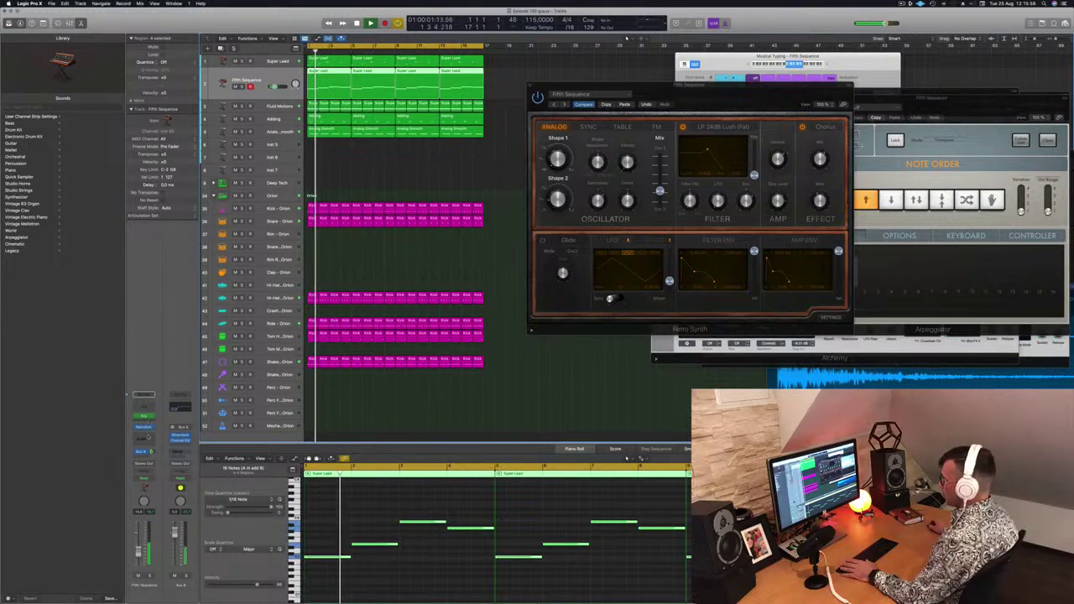
Insert a stereo Compressor on the Fifth Sequence track and set its side chain to Kick 1 - Deep Tech.
click(149, 436)
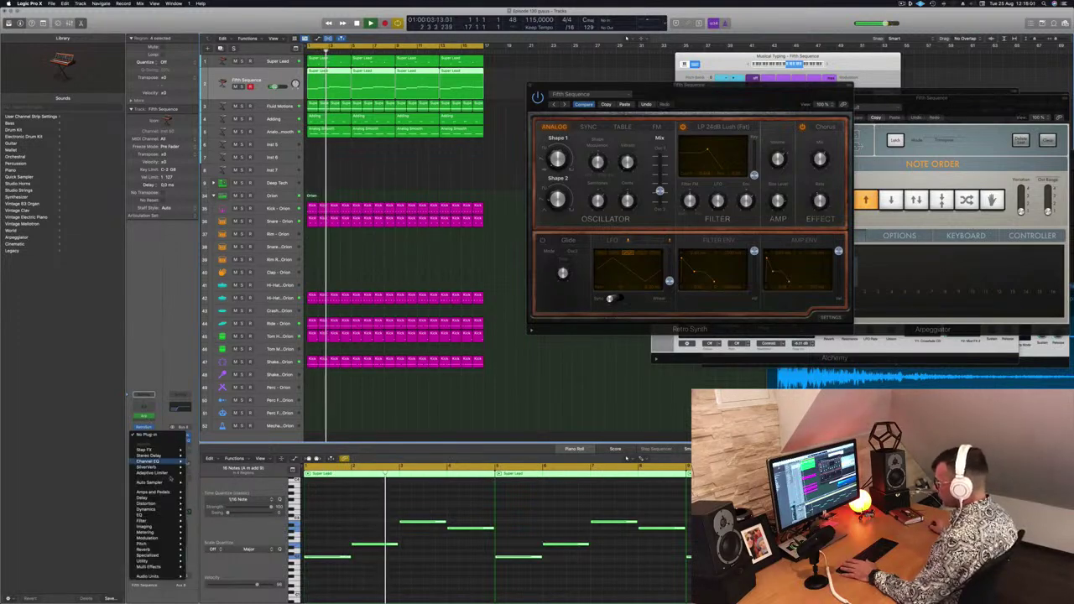
mouse_move(147, 509)
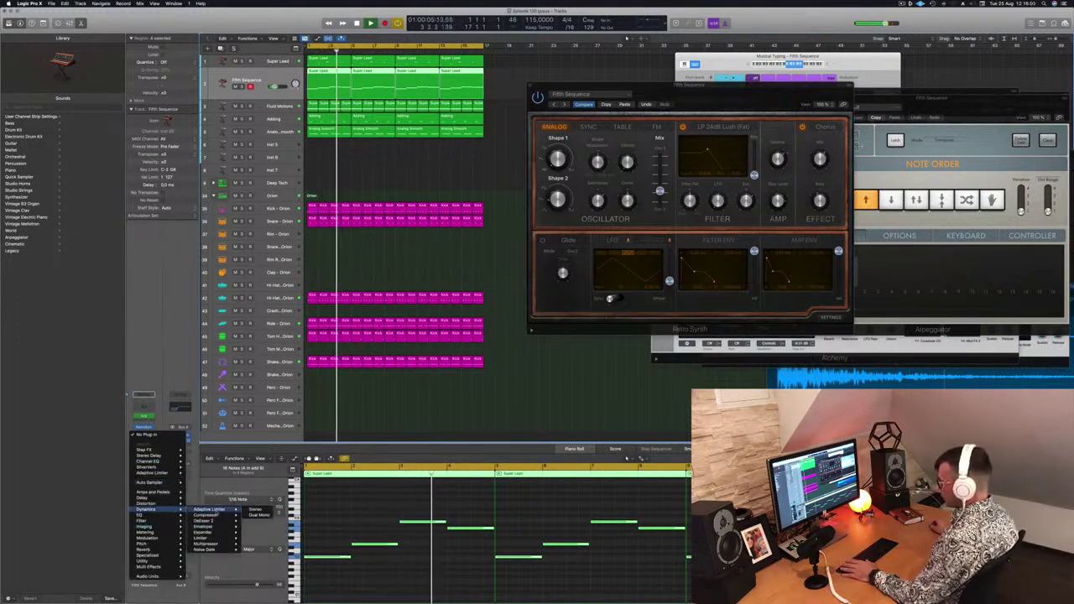
click(254, 509)
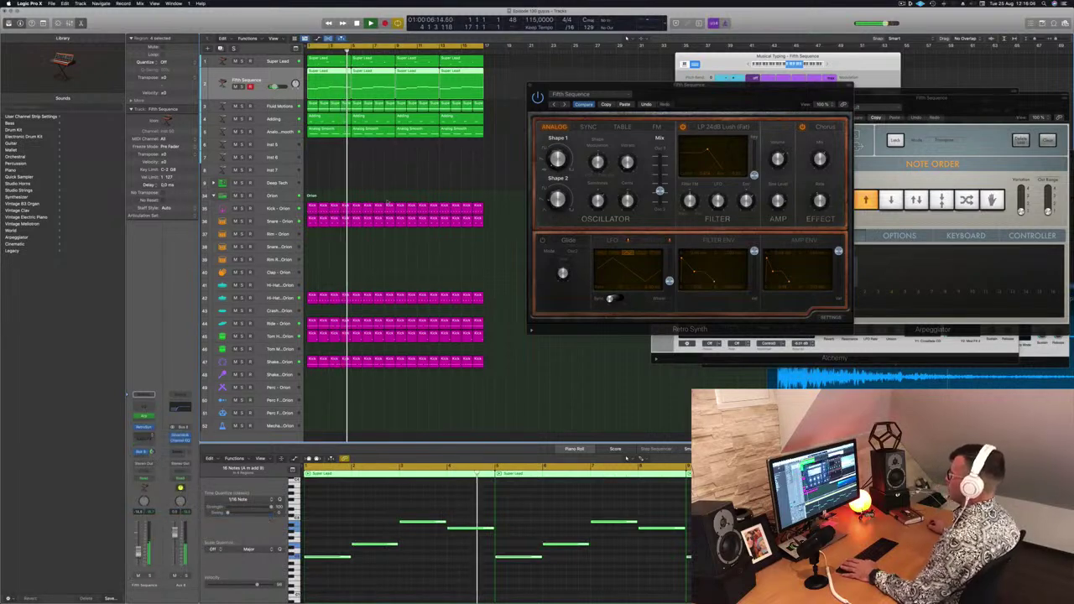
drag(485, 91, 390, 74)
click(521, 85)
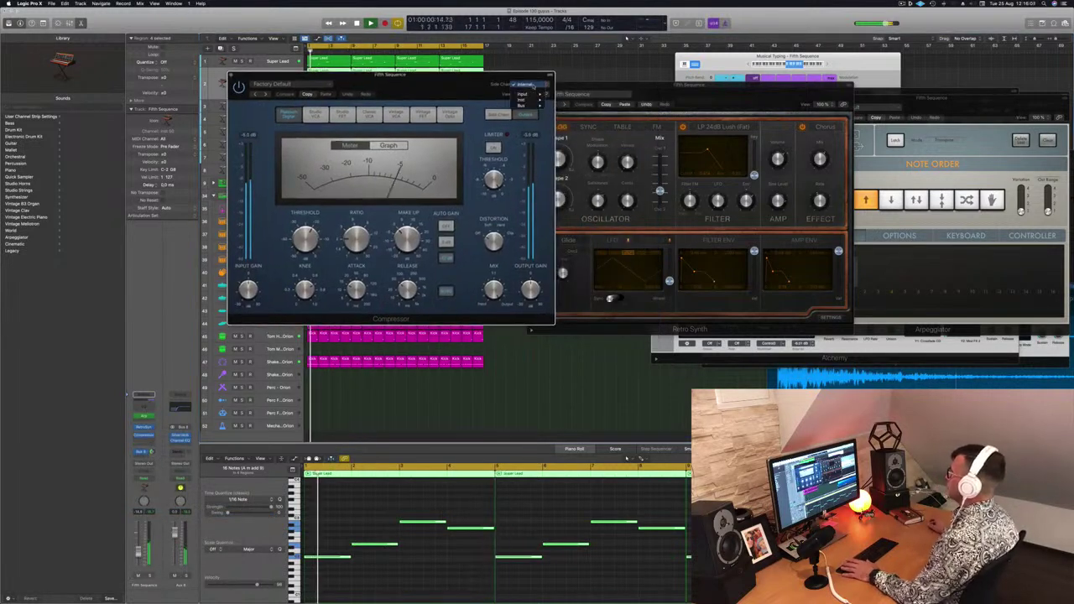
mouse_move(534, 106)
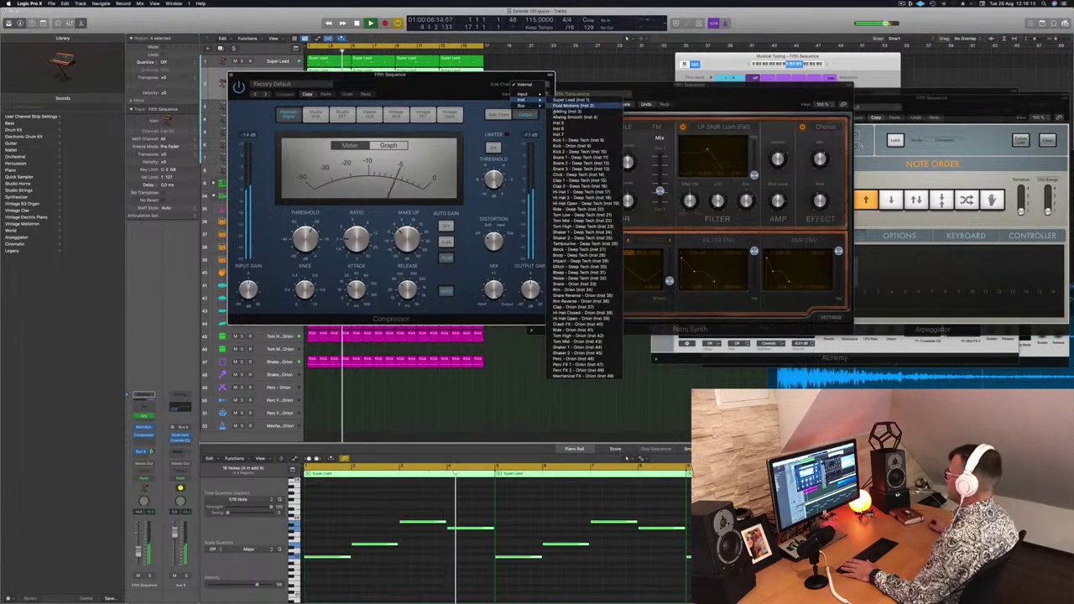
click(577, 139)
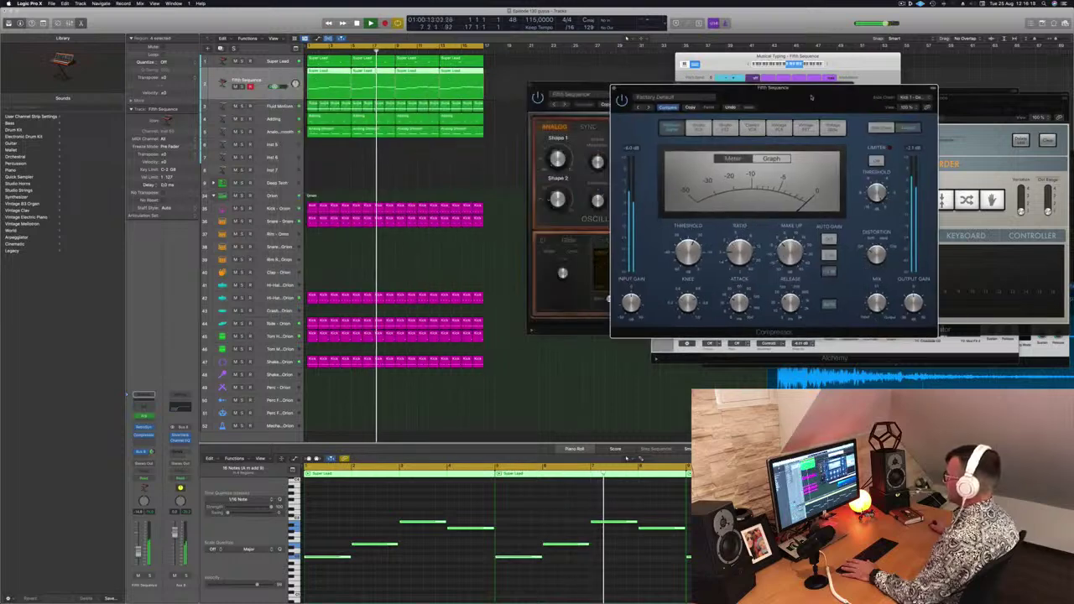
Switch the compressor's side chain to Kick - Orion, and close the Compressor and Retro Synth windows.
drag(811, 97, 738, 97)
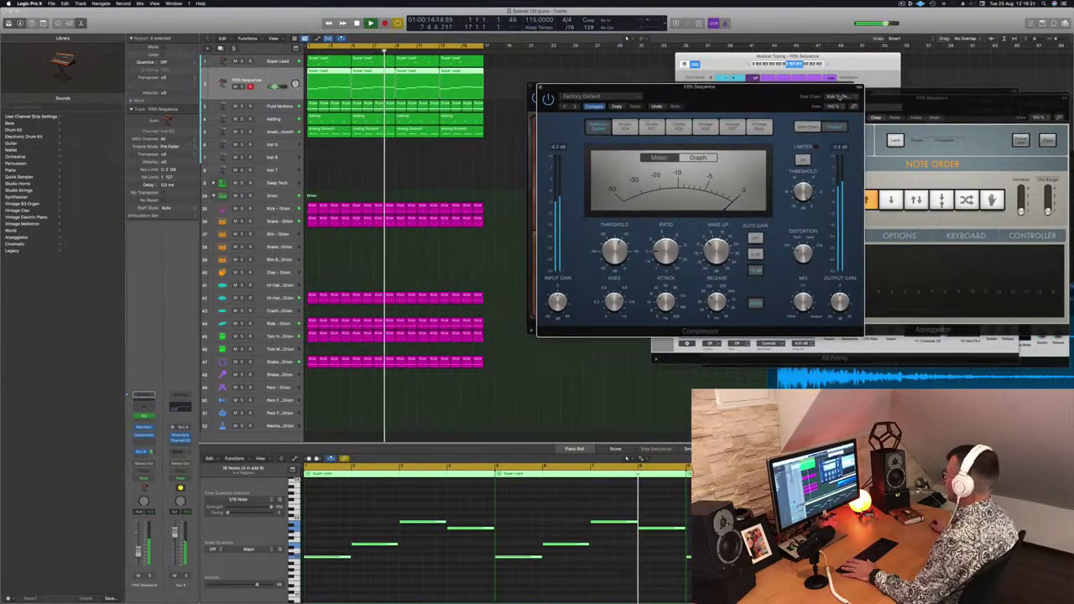
click(839, 97)
mouse_move(831, 85)
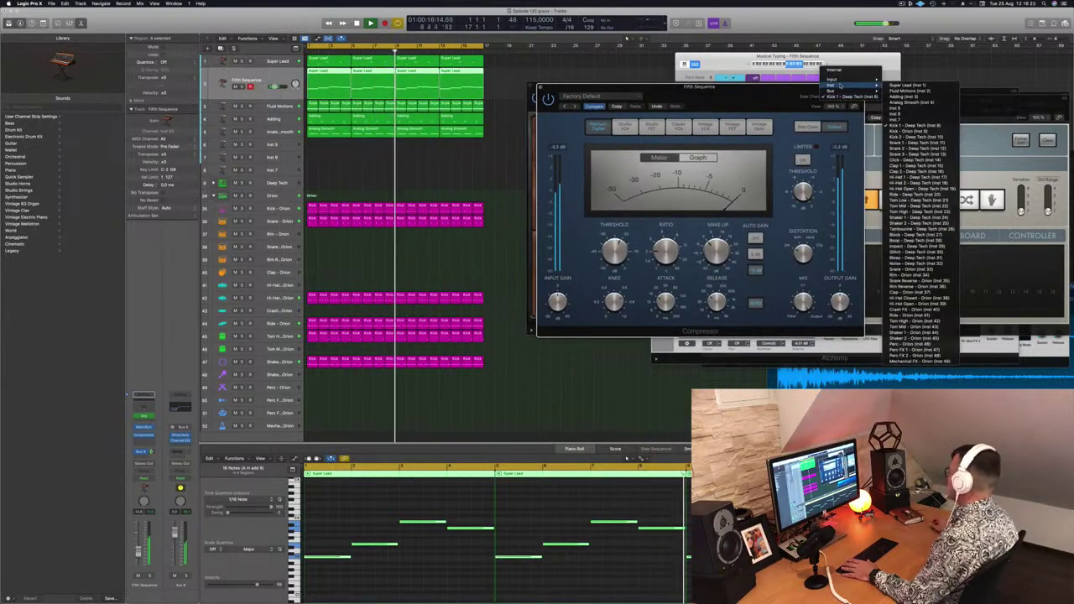
click(909, 131)
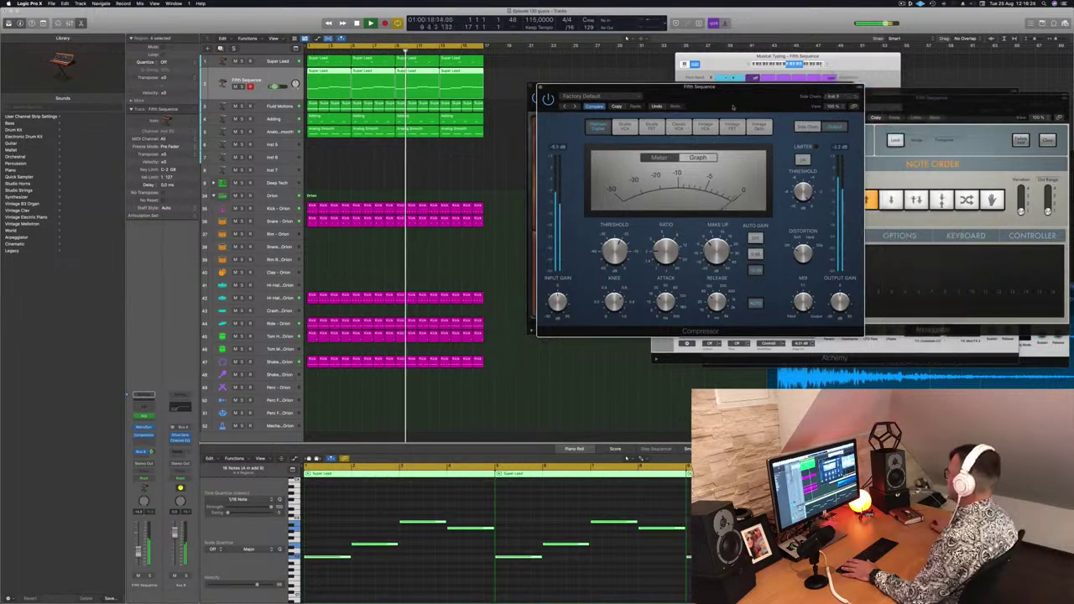
drag(735, 98, 719, 87)
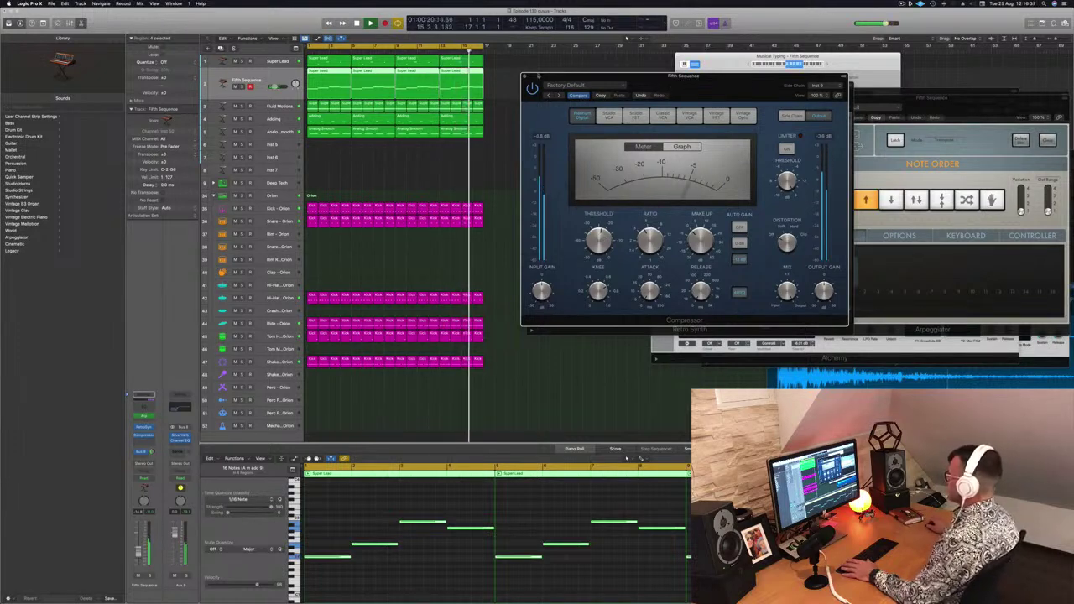
click(525, 76)
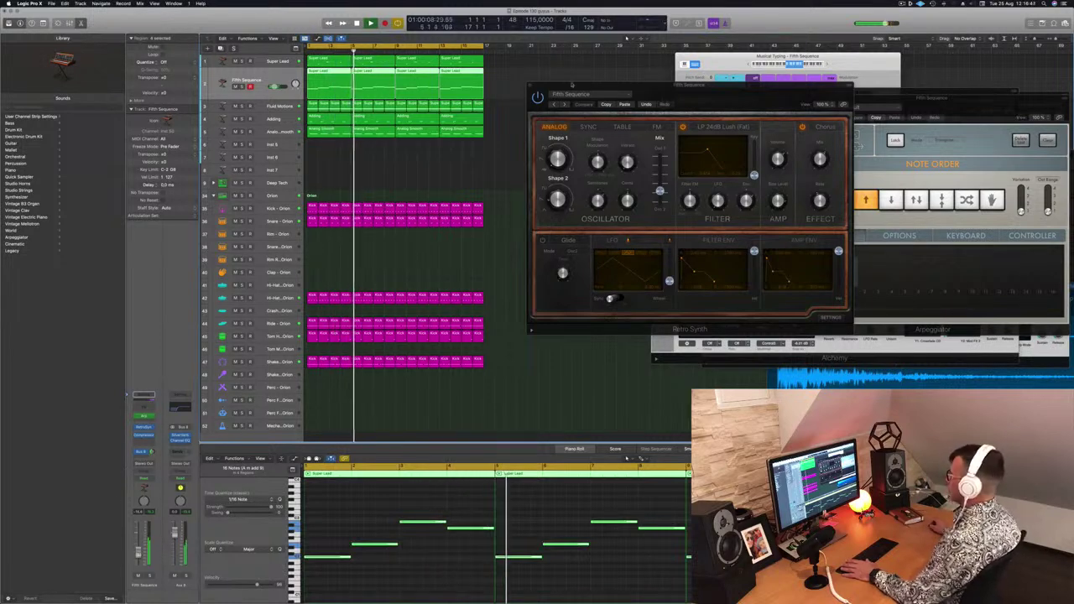
drag(572, 84, 552, 77)
click(508, 76)
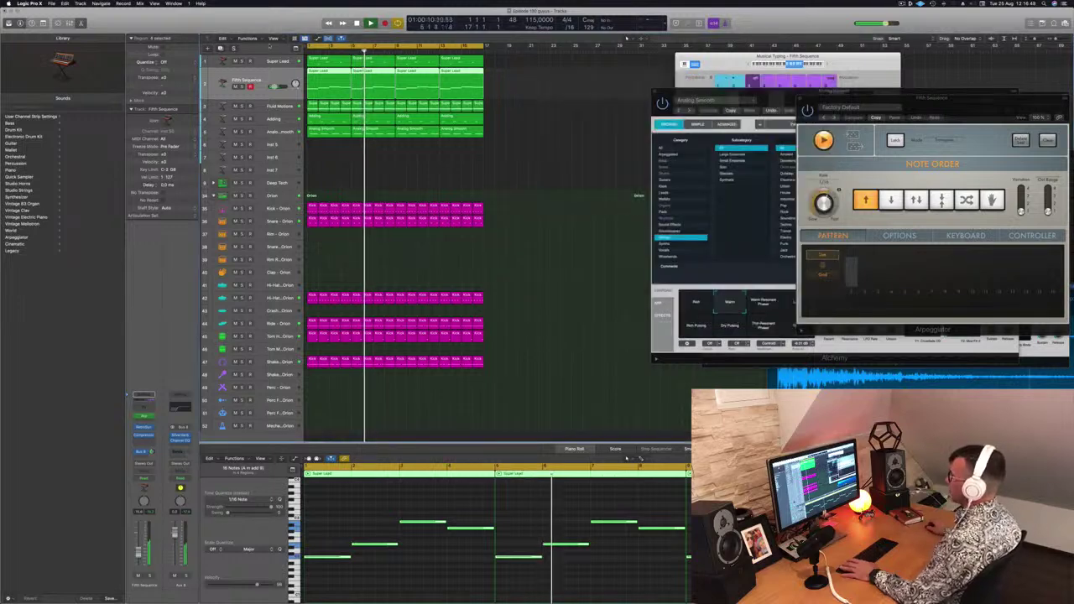
Play the Super Lead track from the start and check its Retro Synth settings.
key(Up)
key(Return)
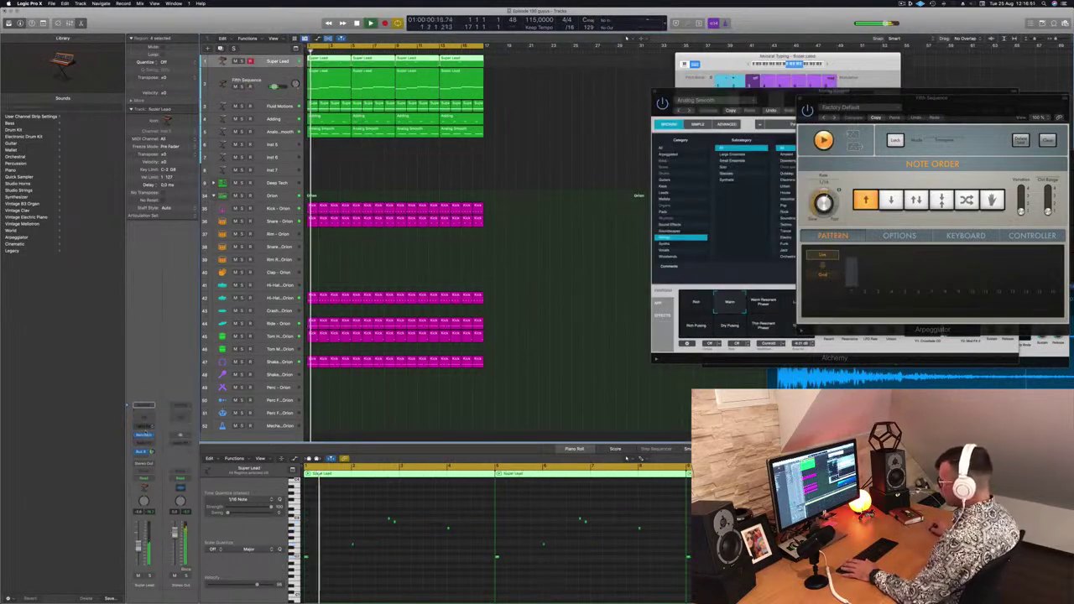
click(145, 434)
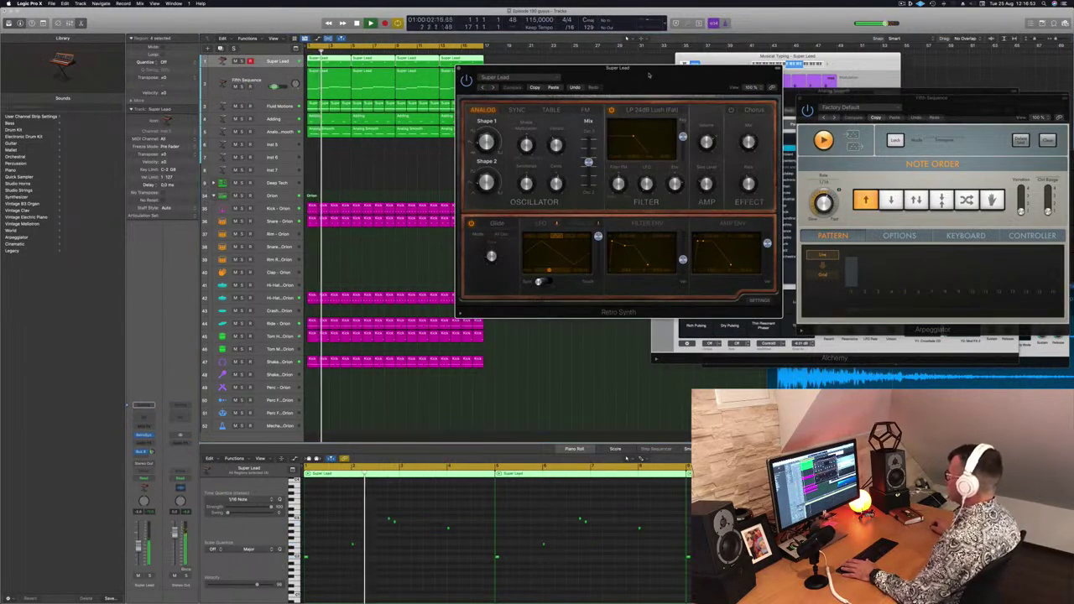
click(463, 66)
key(Return)
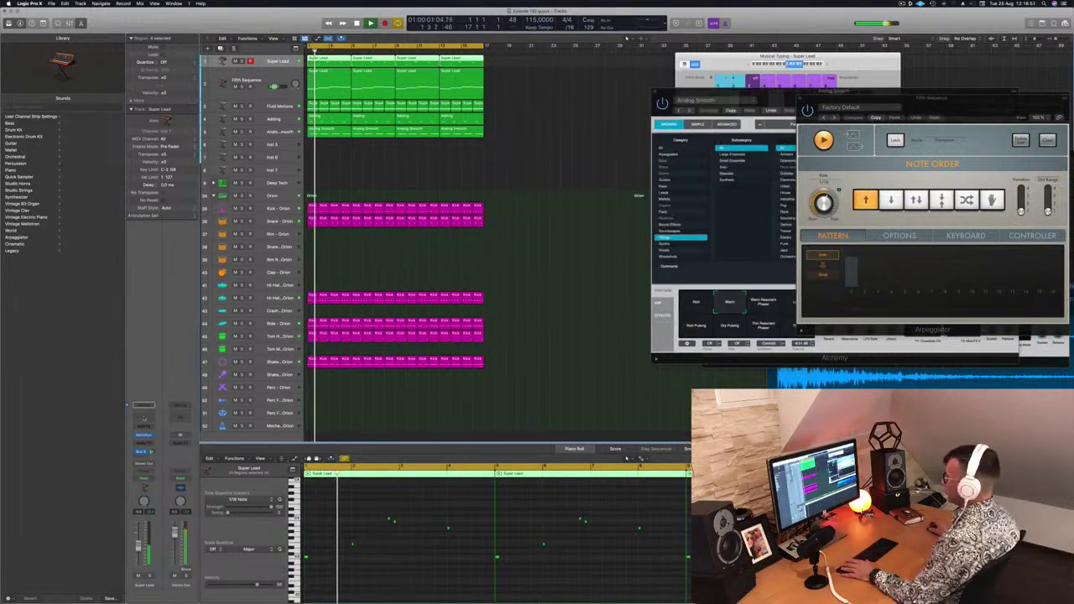
Add a Channel EQ to the Super Lead track with a high cut at 167 Hz and a 36 dB/Oct slope.
click(143, 418)
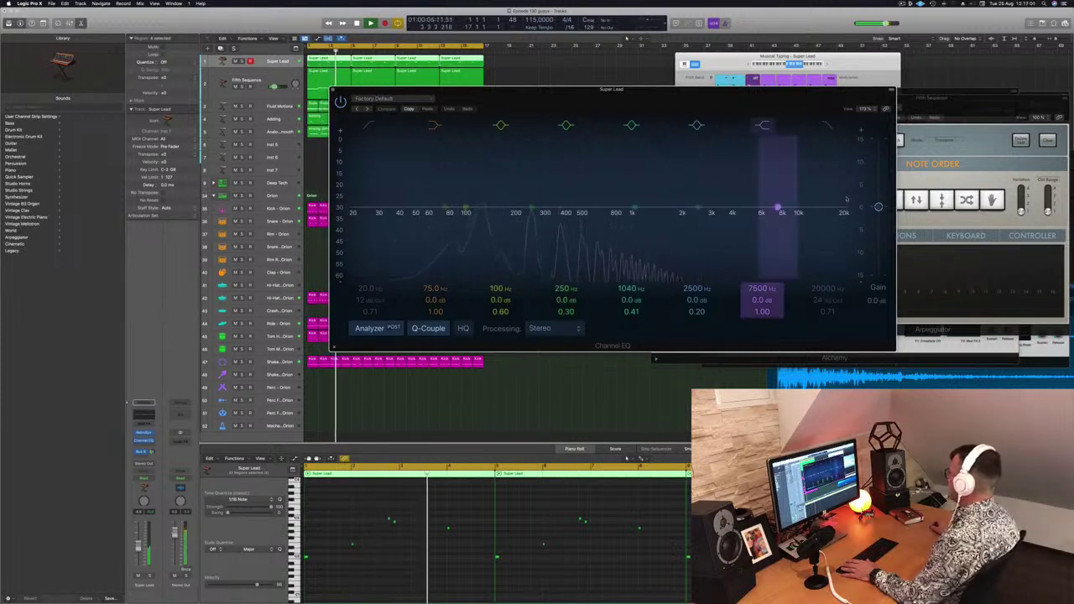
click(827, 125)
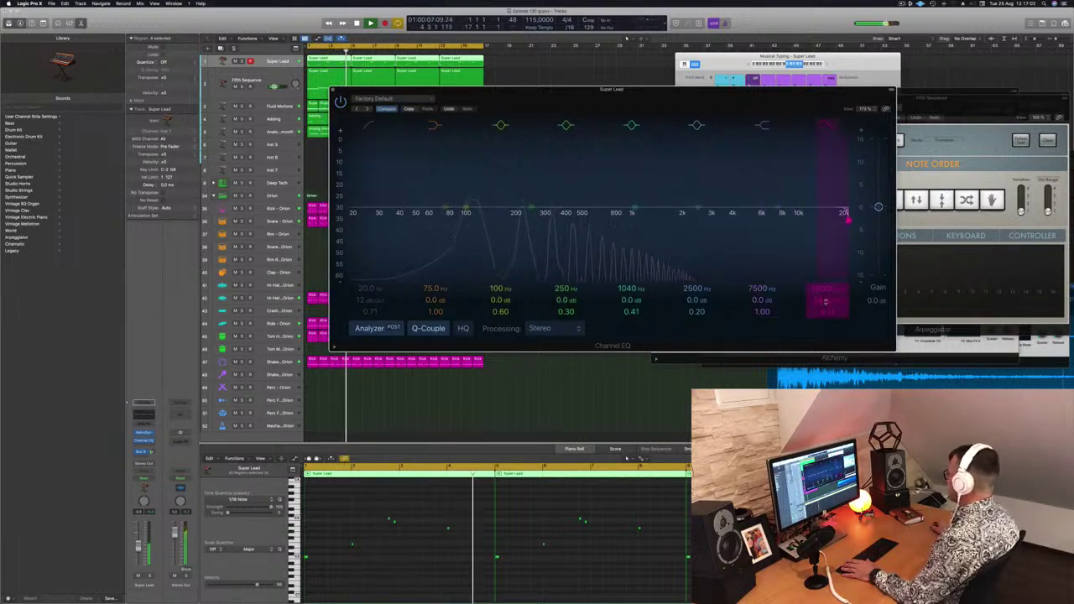
mouse_move(826, 302)
mouse_down()
mouse_move(825, 288)
mouse_move(825, 340)
mouse_up()
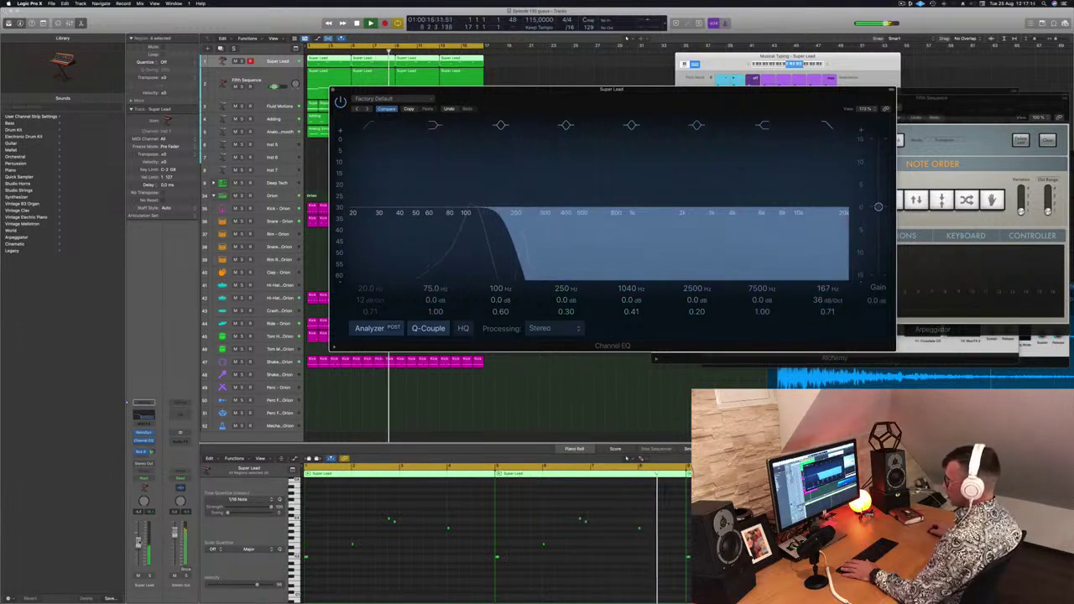
drag(600, 98, 807, 99)
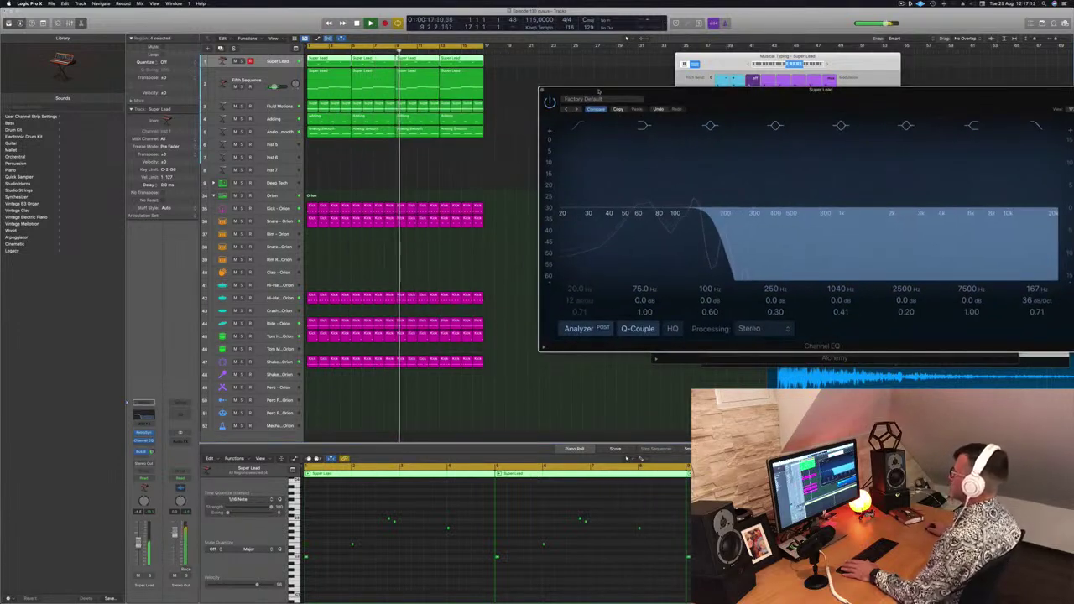
click(539, 90)
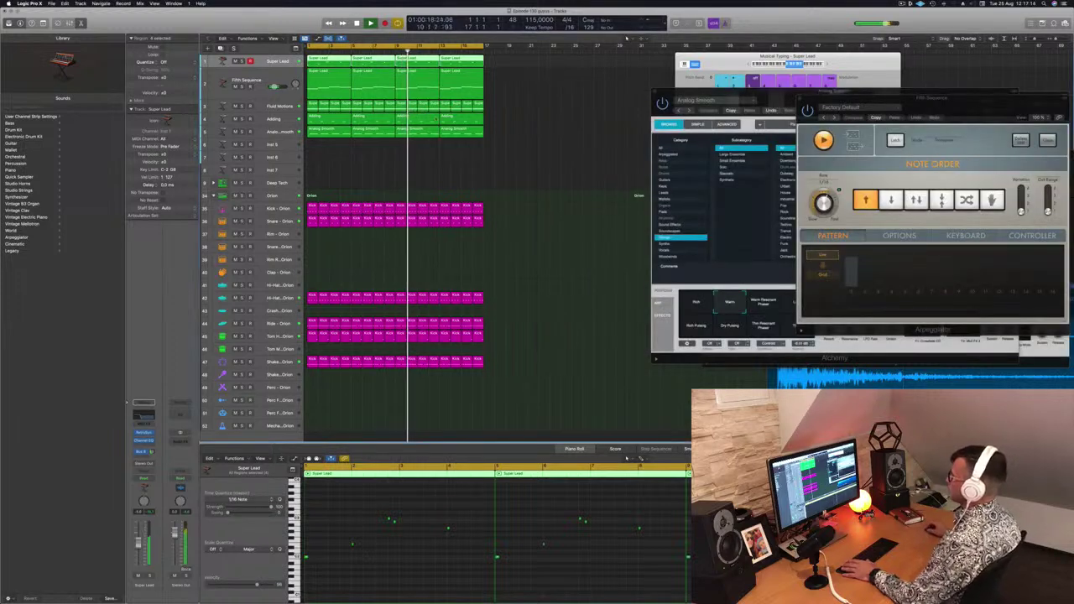
click(535, 102)
key(super+z)
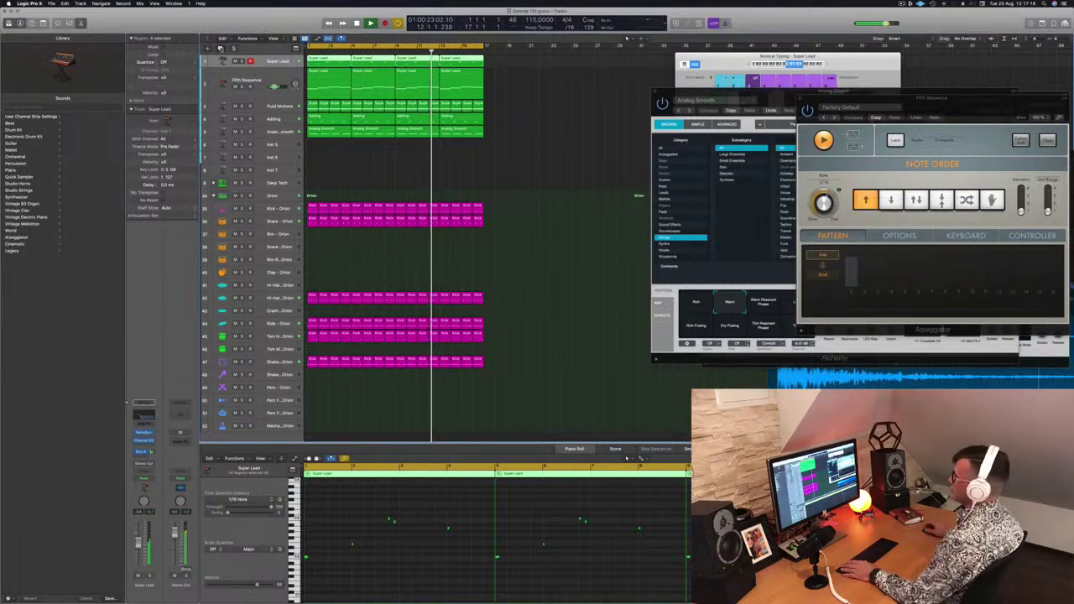
Duplicate the Super Lead track and copy the Fifth Sequence track's regions onto the duplicate.
click(221, 47)
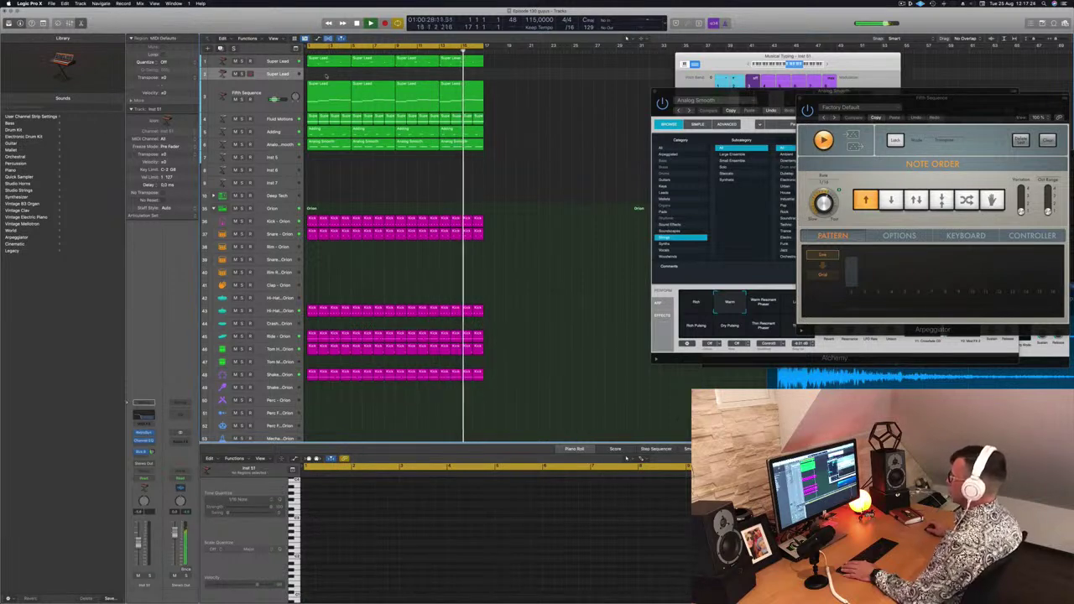
click(323, 83)
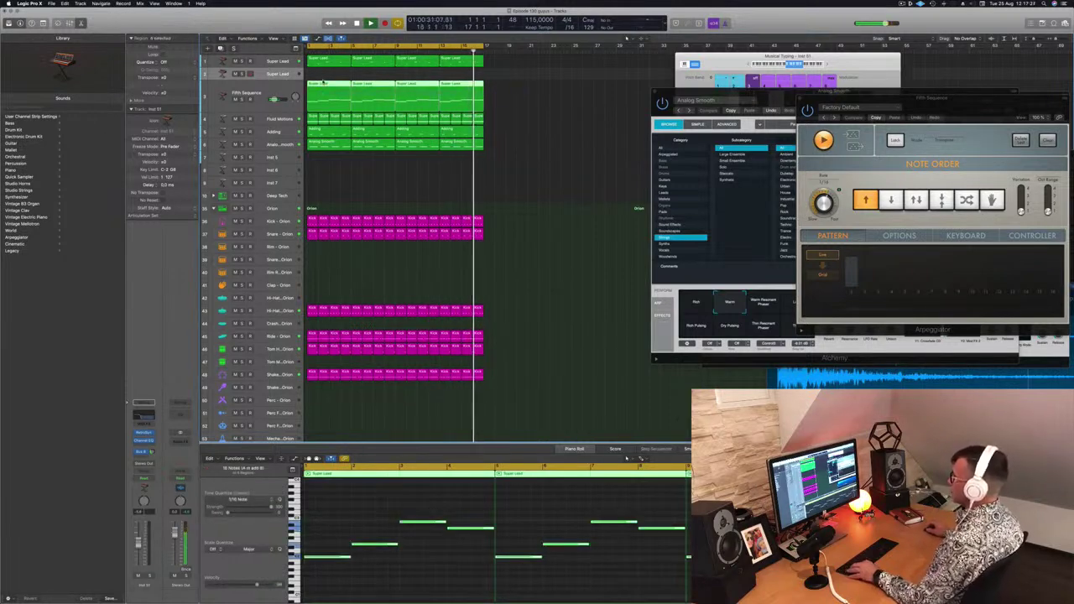
drag(323, 83, 323, 73)
Shorten the notes in the duplicated track's regions to about two sixteenths, copy them all three sixteenths later, and play the result.
scroll(441, 518, down, 2)
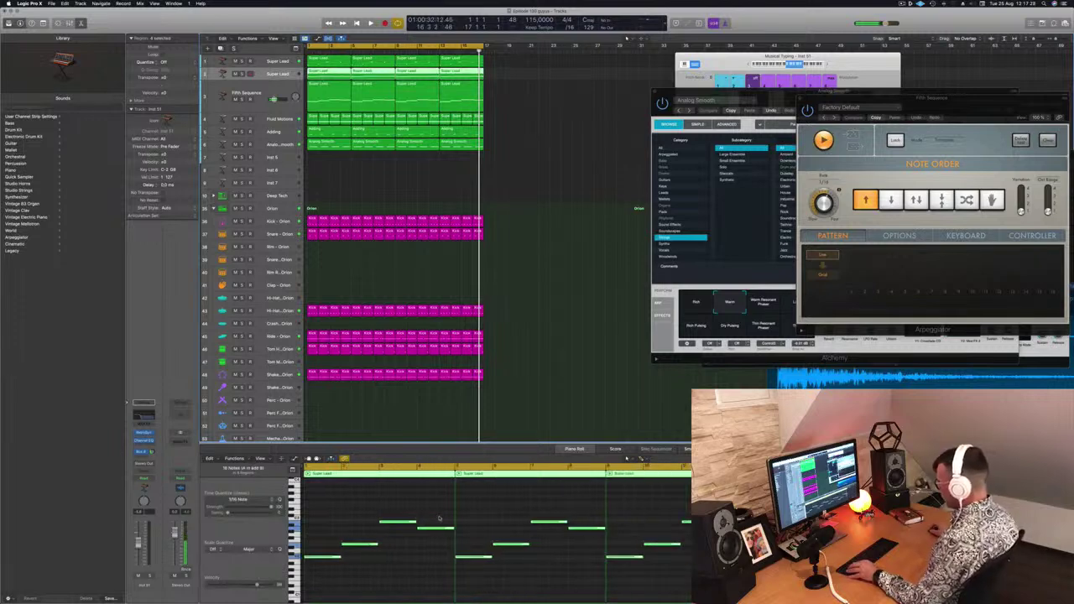
scroll(339, 505, up, 3)
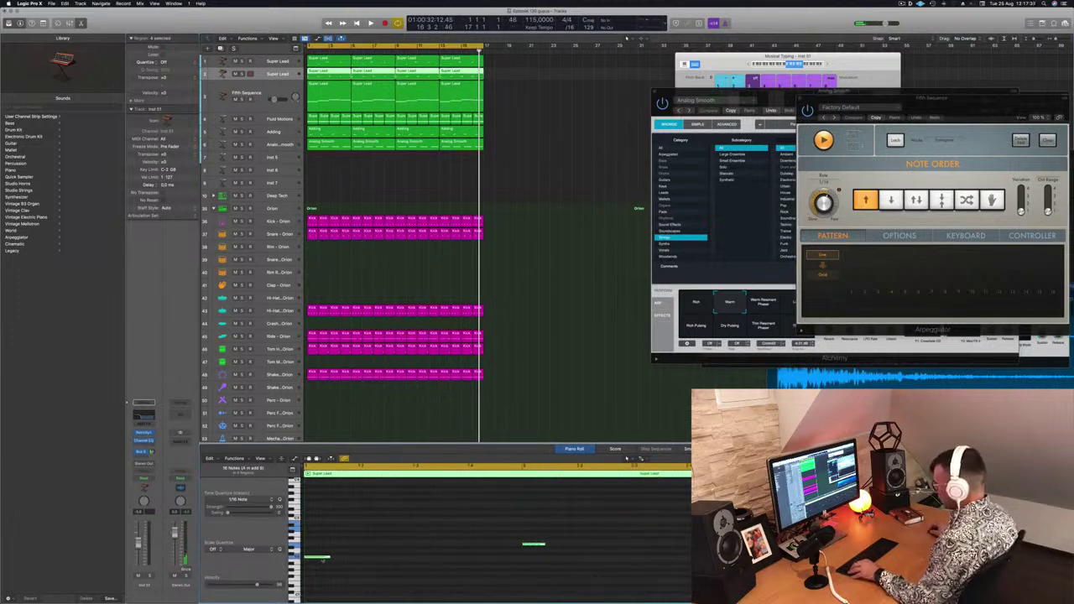
drag(324, 560, 358, 562)
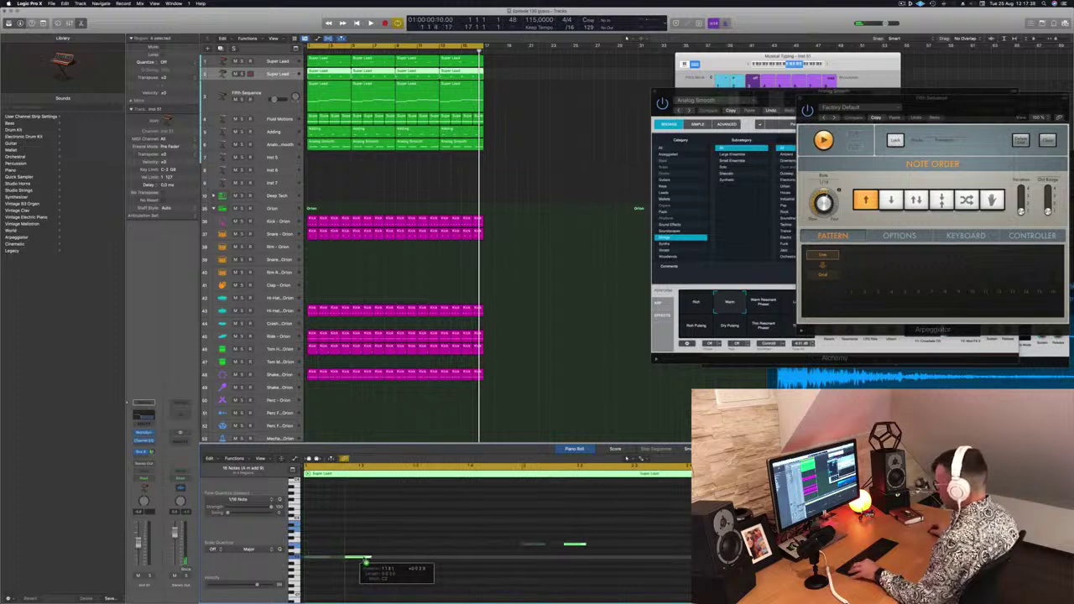
key(space)
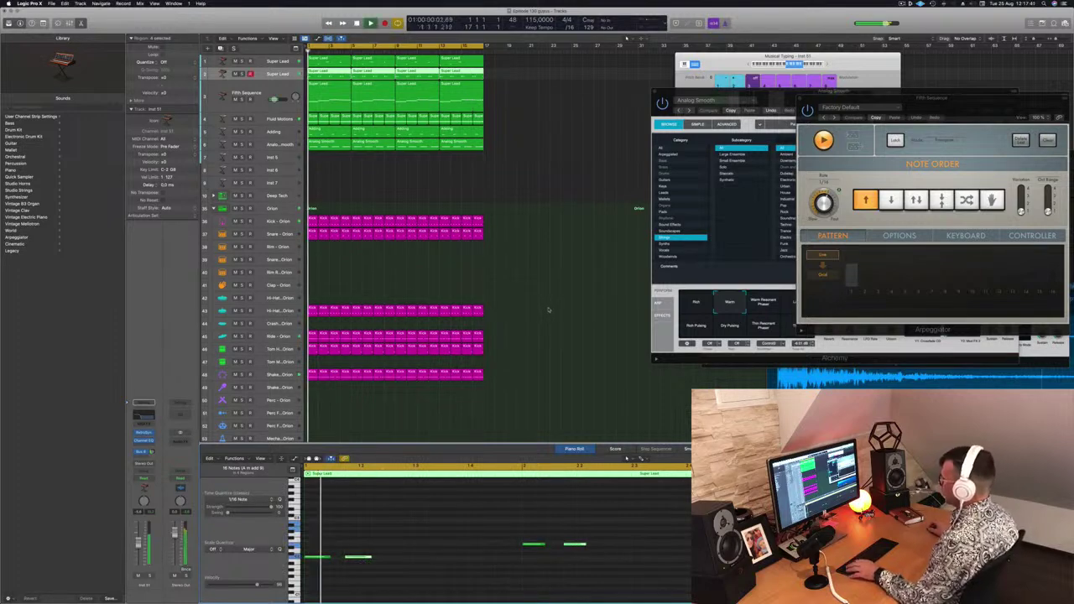
Increase the height of the duplicated Super Lead track and change its Retro Synth preset to Synthesized Voice.
key(super+Left)
key(super+Left)
key(super+Left)
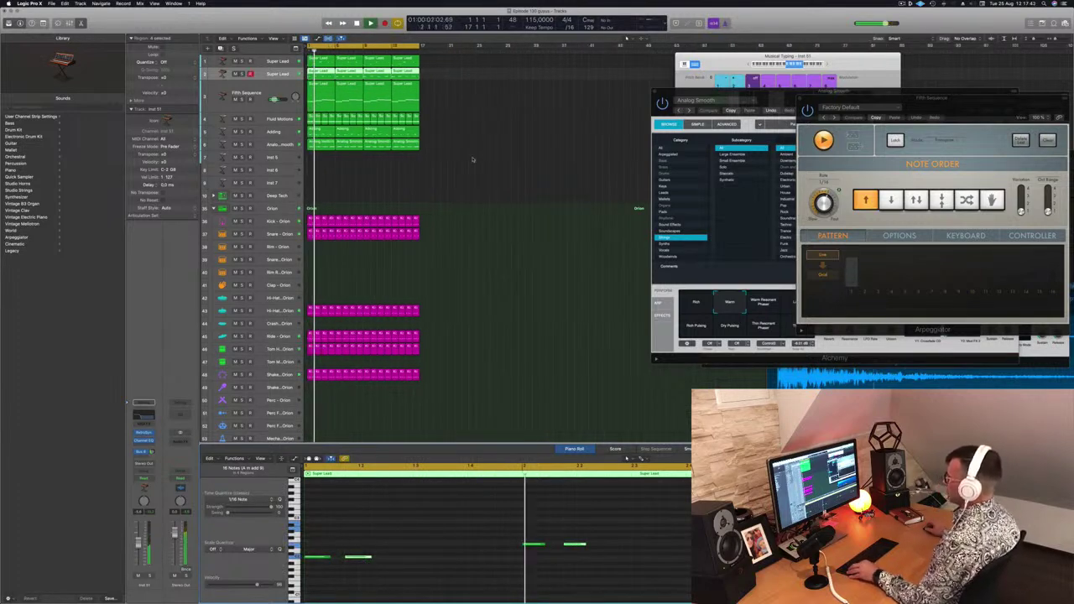
key(super+Left)
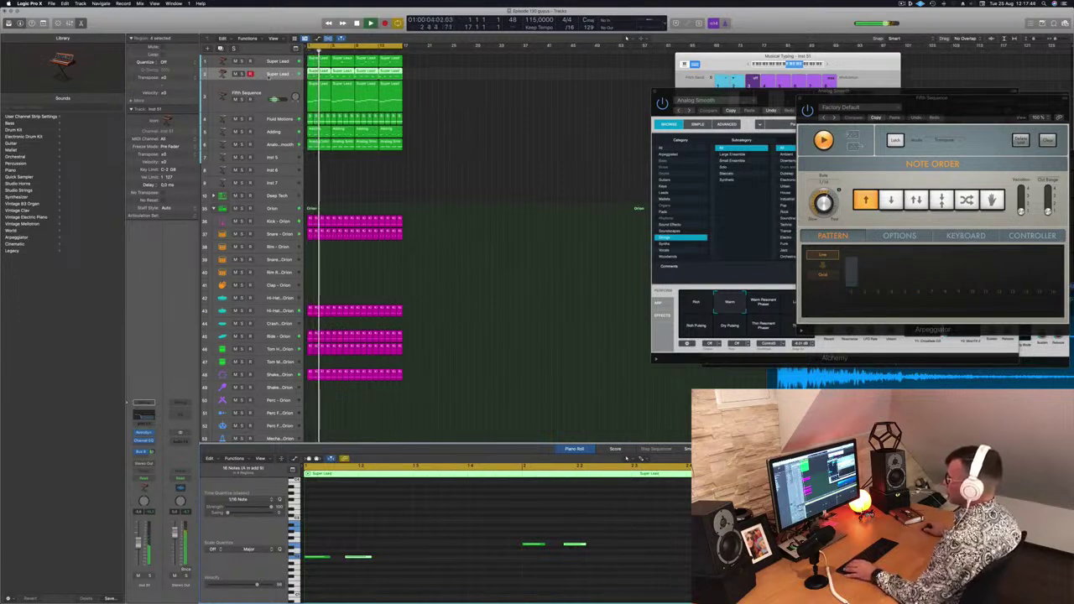
drag(271, 81, 272, 106)
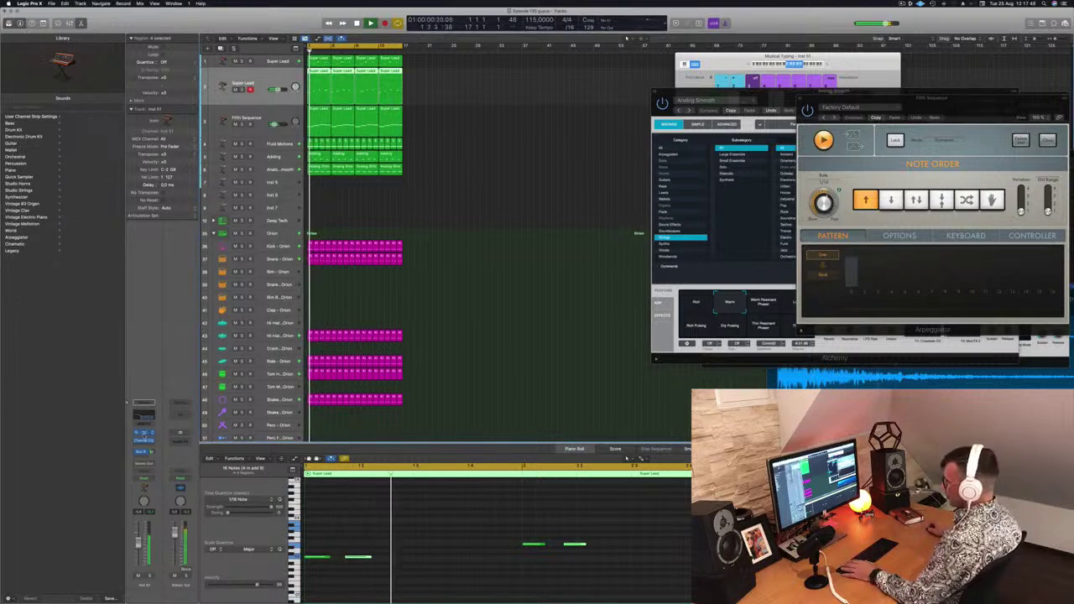
click(144, 414)
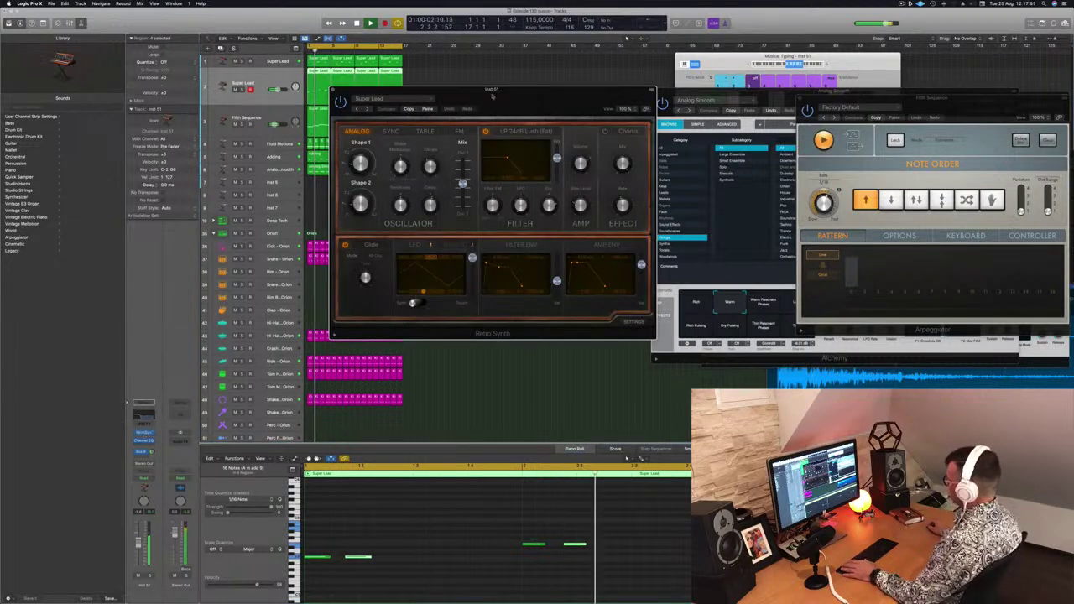
click(356, 106)
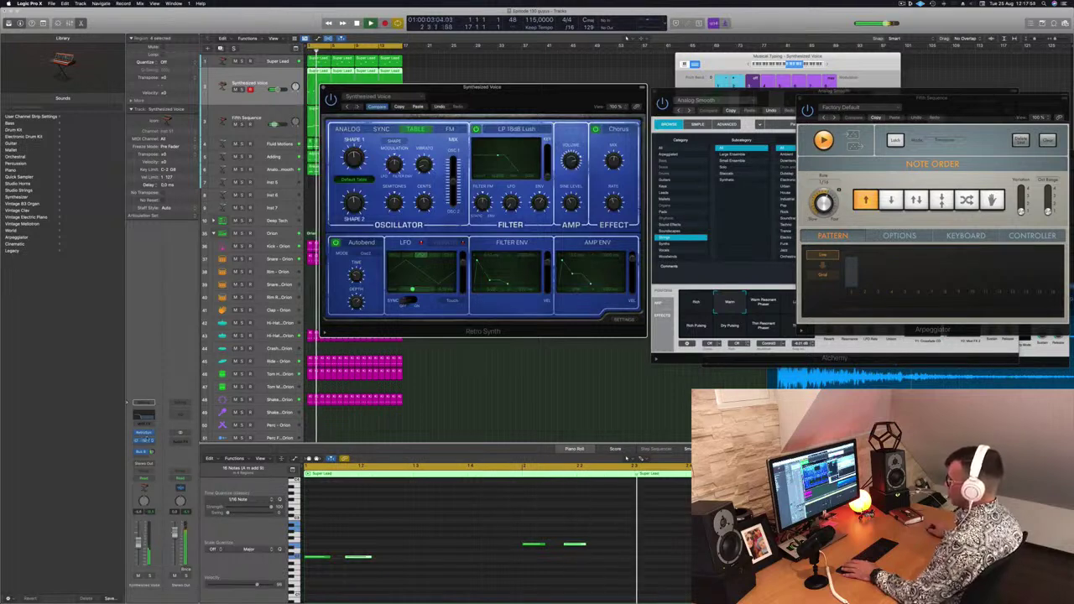
Try low-cut settings in the duplicated track's Channel EQ, reset the EQ to its default setting, and close its window.
click(143, 440)
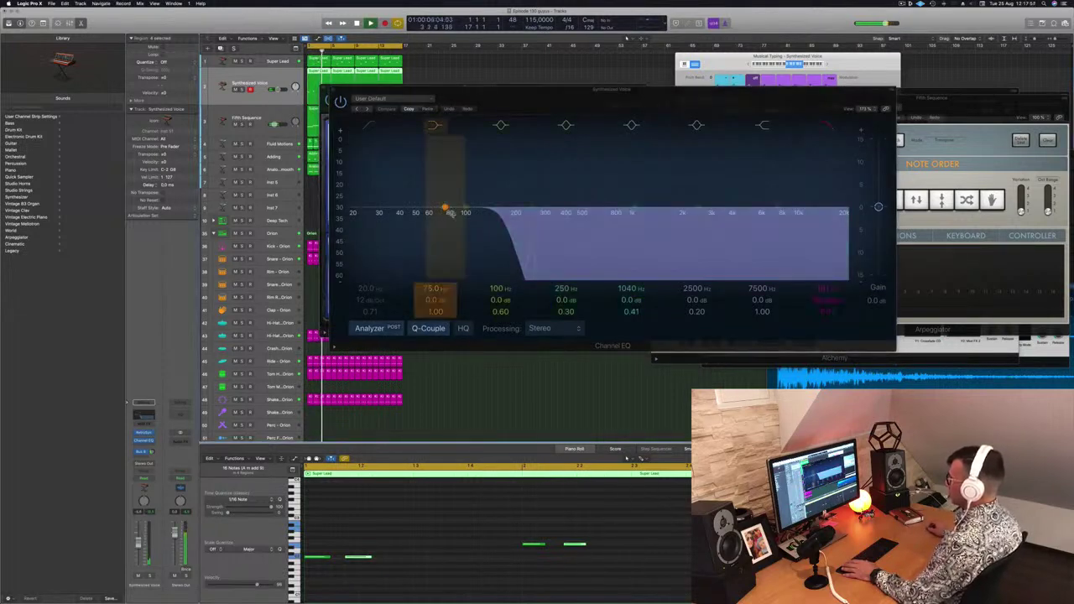
drag(503, 214, 647, 223)
click(366, 109)
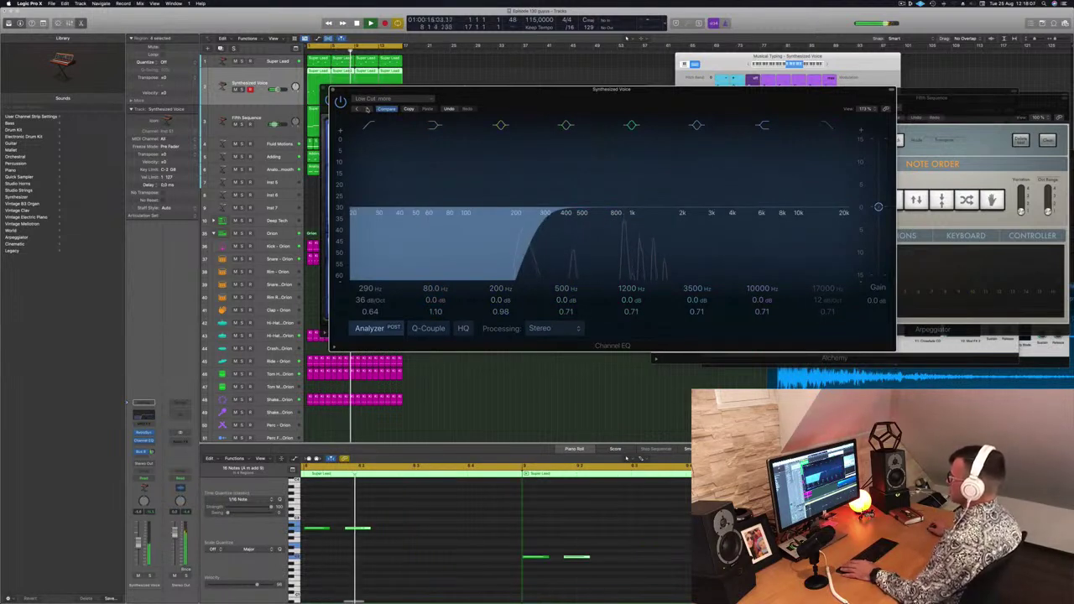
click(366, 109)
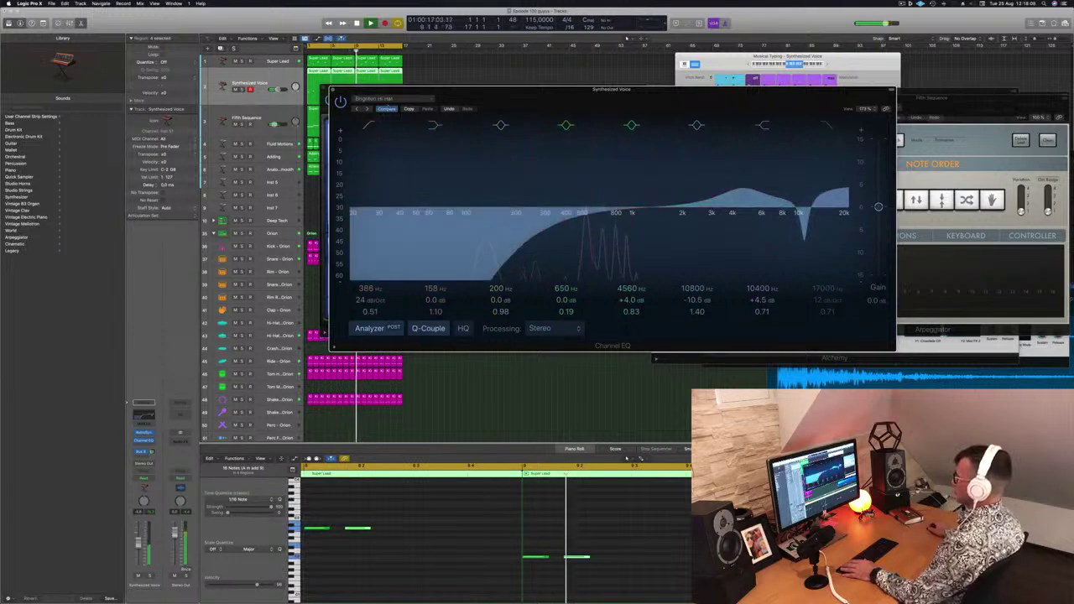
click(381, 98)
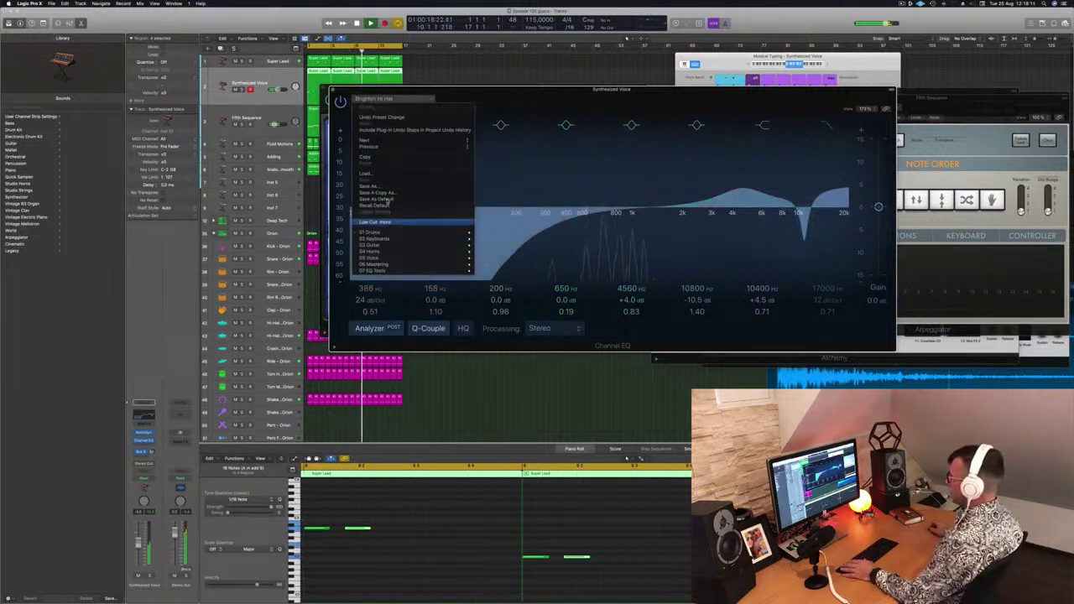
click(375, 203)
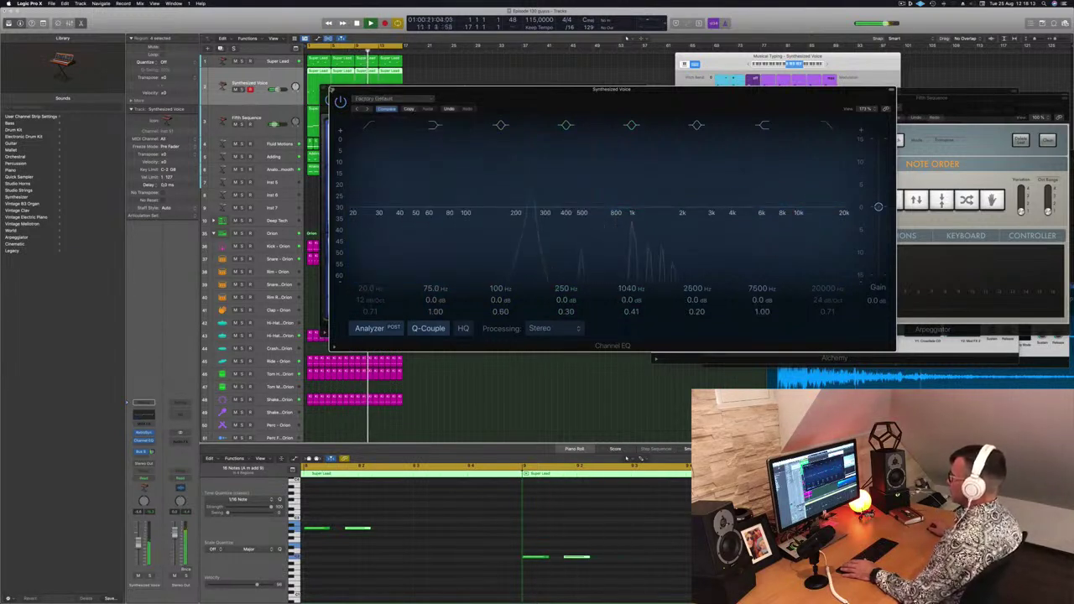
key(super+w)
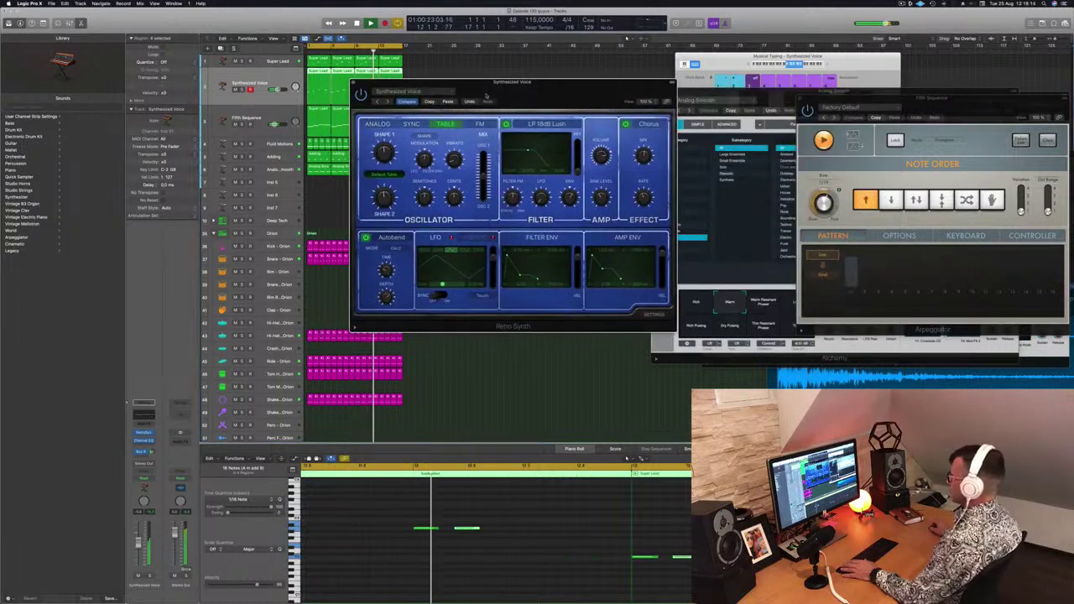
Audition Retro Synth presets on the duplicated track, settle on the Synth Bass preset Analog Funk, and lower the track's volume slightly.
click(388, 102)
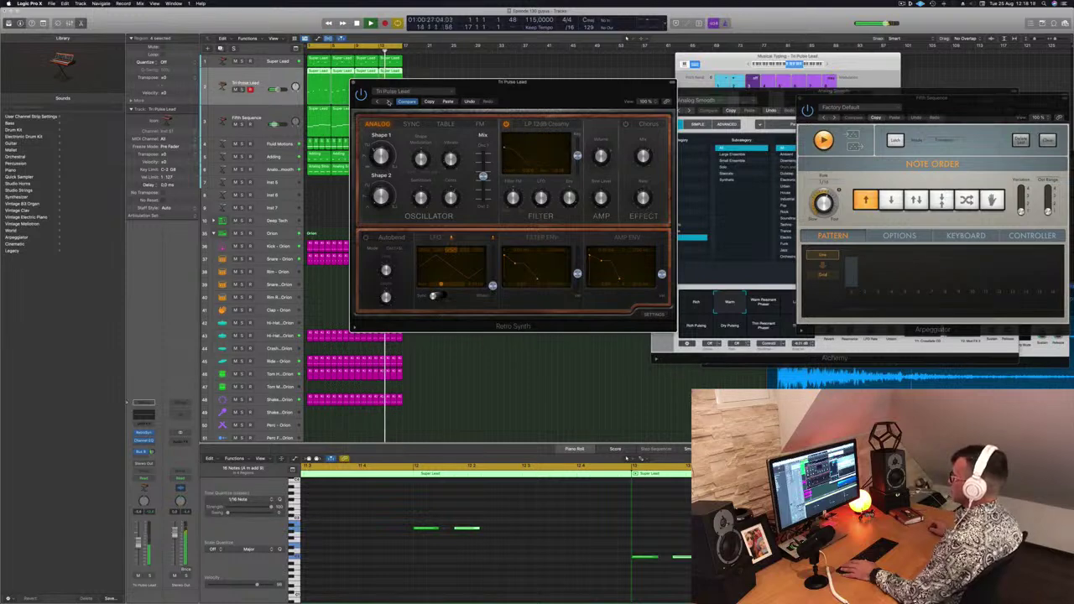
click(427, 94)
mouse_move(426, 234)
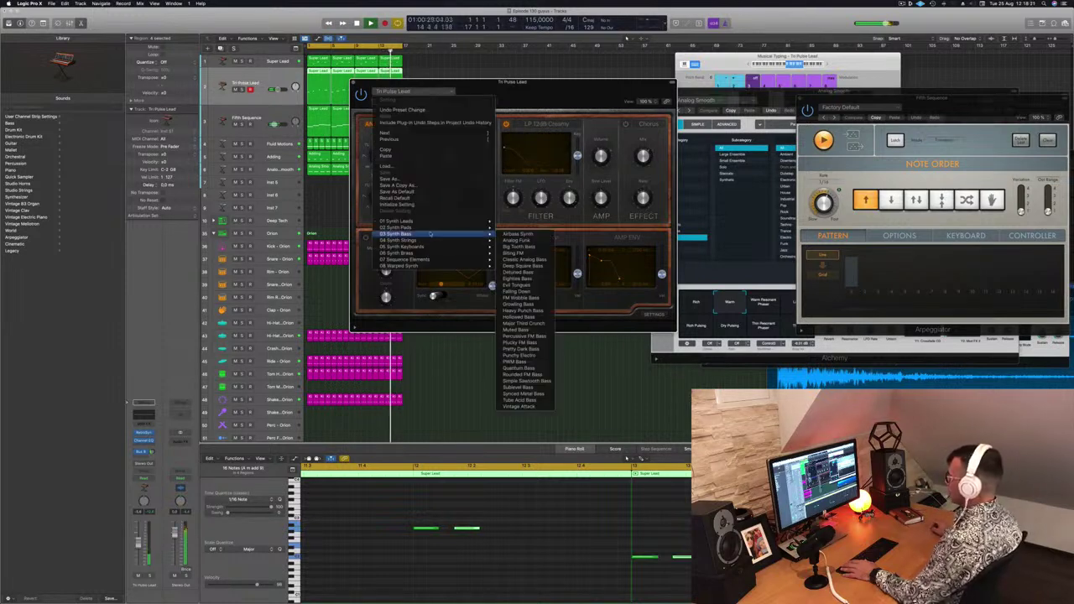
click(528, 234)
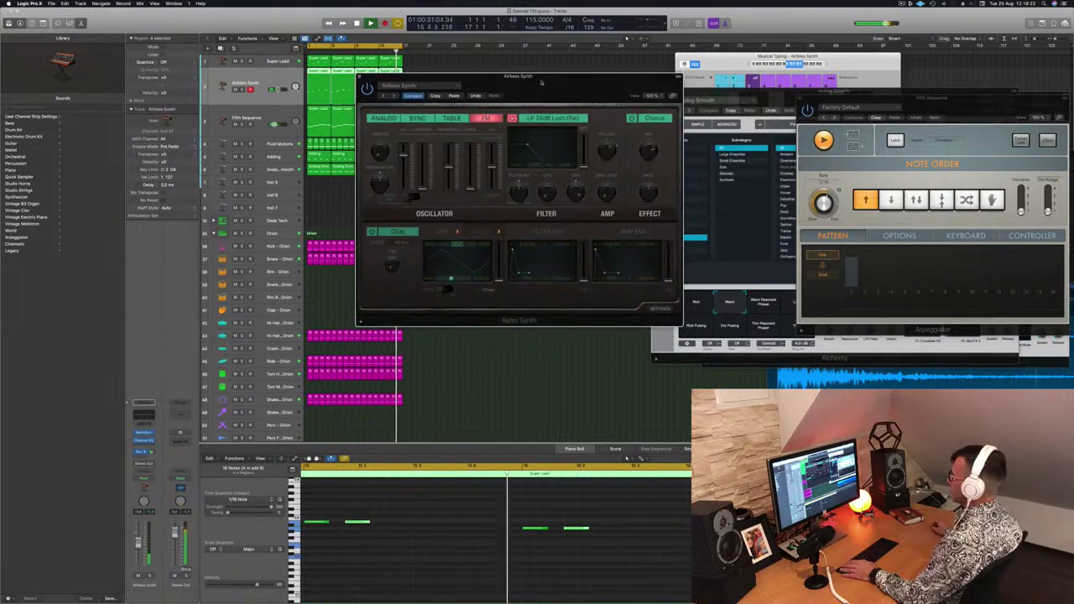
mouse_move(552, 80)
mouse_down()
mouse_move(562, 79)
mouse_move(554, 65)
mouse_up()
click(406, 94)
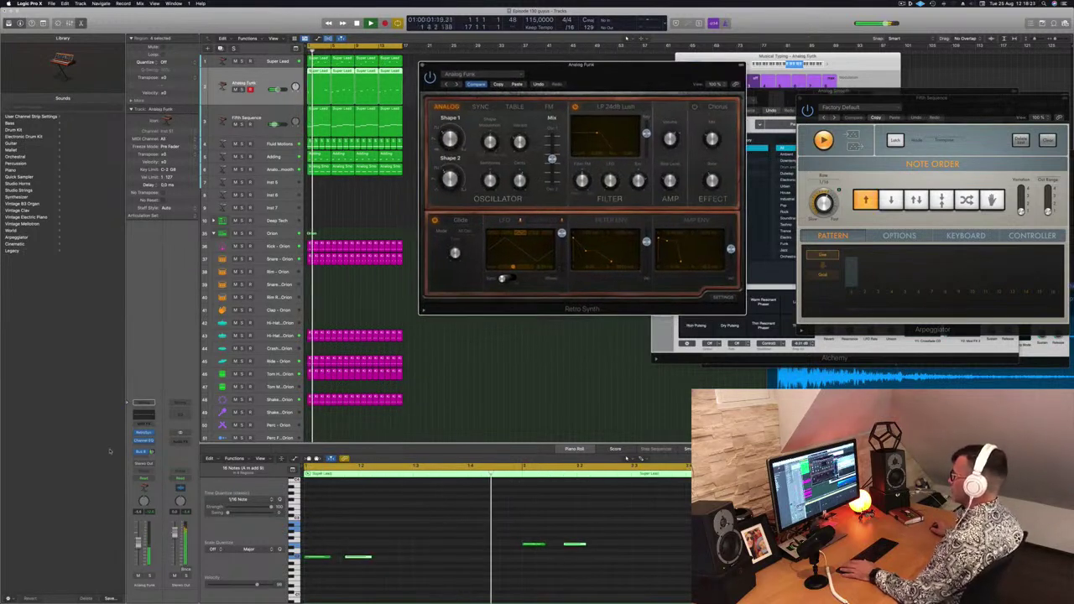
drag(138, 543, 139, 547)
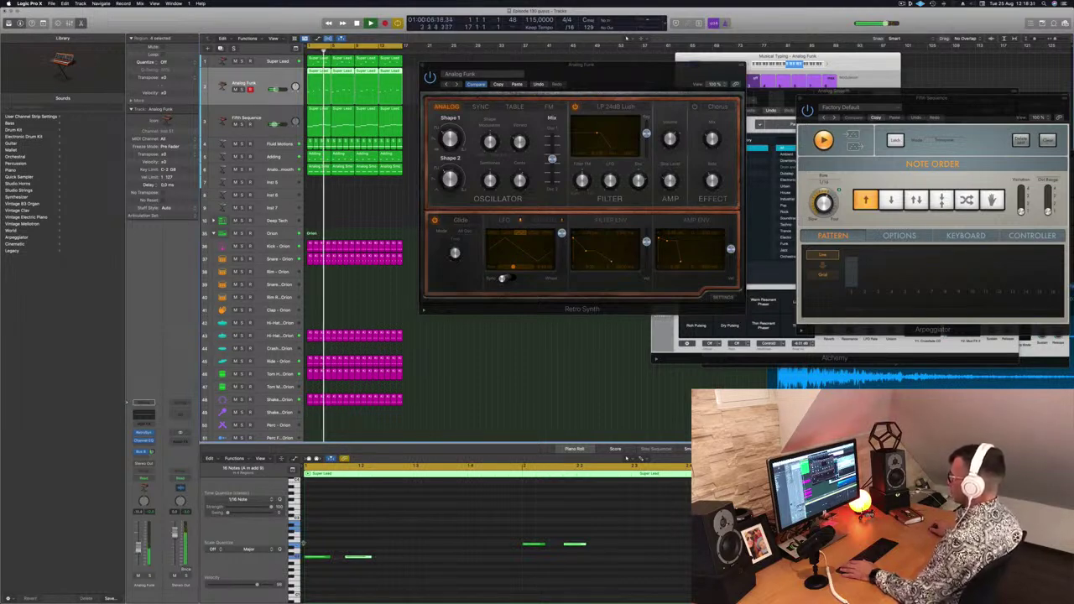
Copy the second note of each pair two beats later in the Analog Funk track's regions, and close the Retro Synth window.
drag(348, 556, 433, 557)
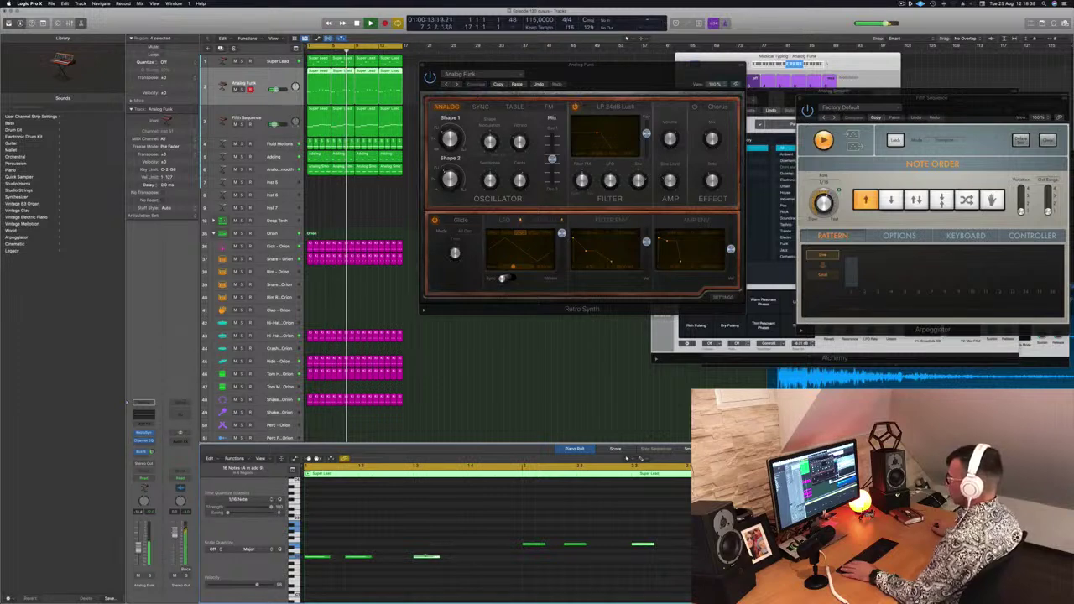
drag(425, 559, 463, 559)
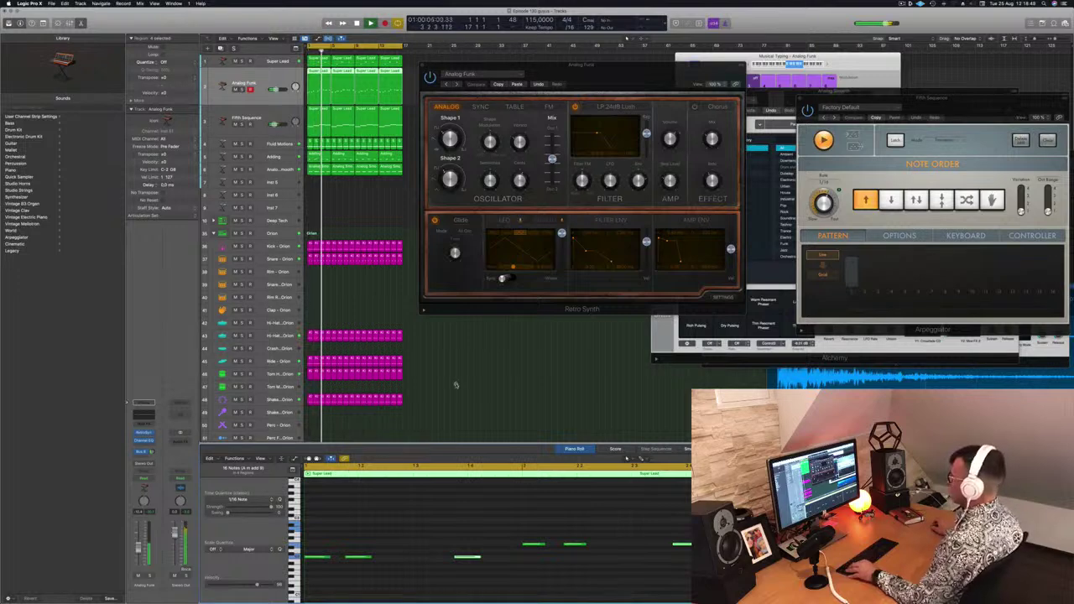
drag(628, 83, 601, 89)
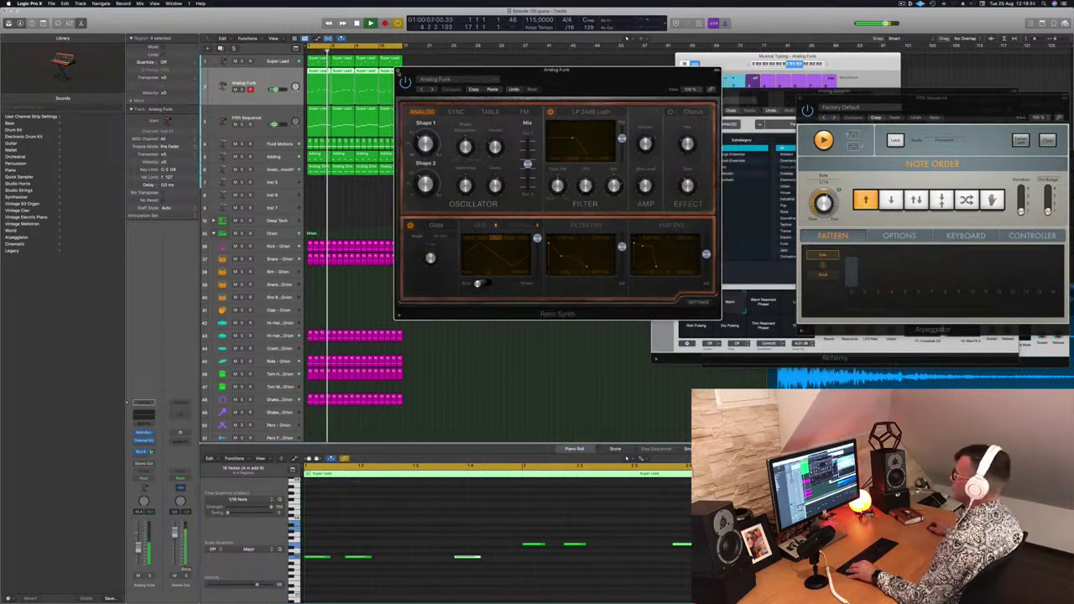
click(395, 71)
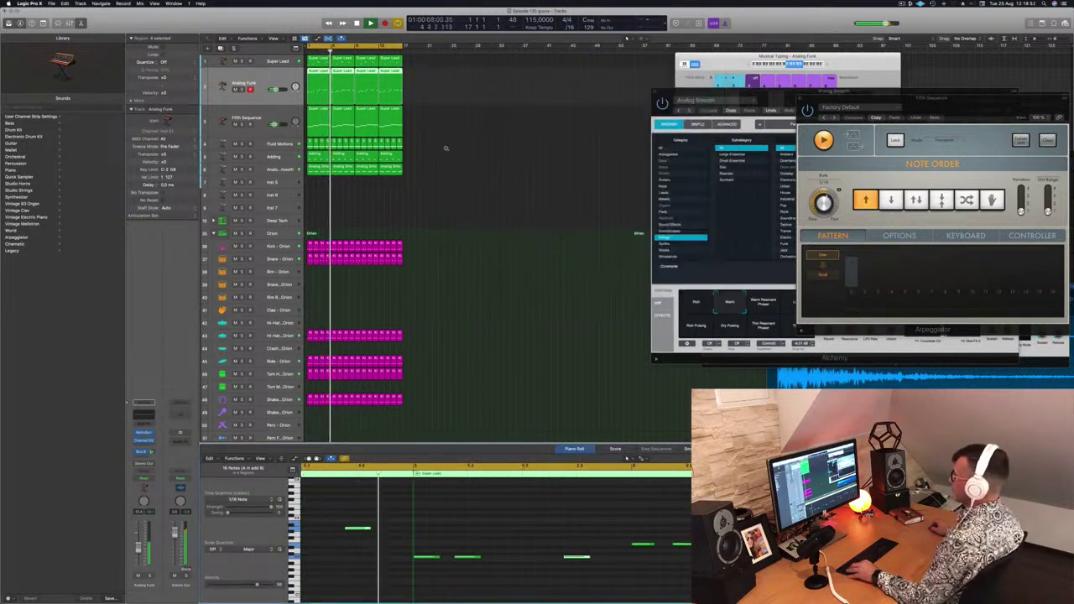
Select all regions in the arrangement and repeat them three times, filling the tracks up to bar 65.
click(424, 220)
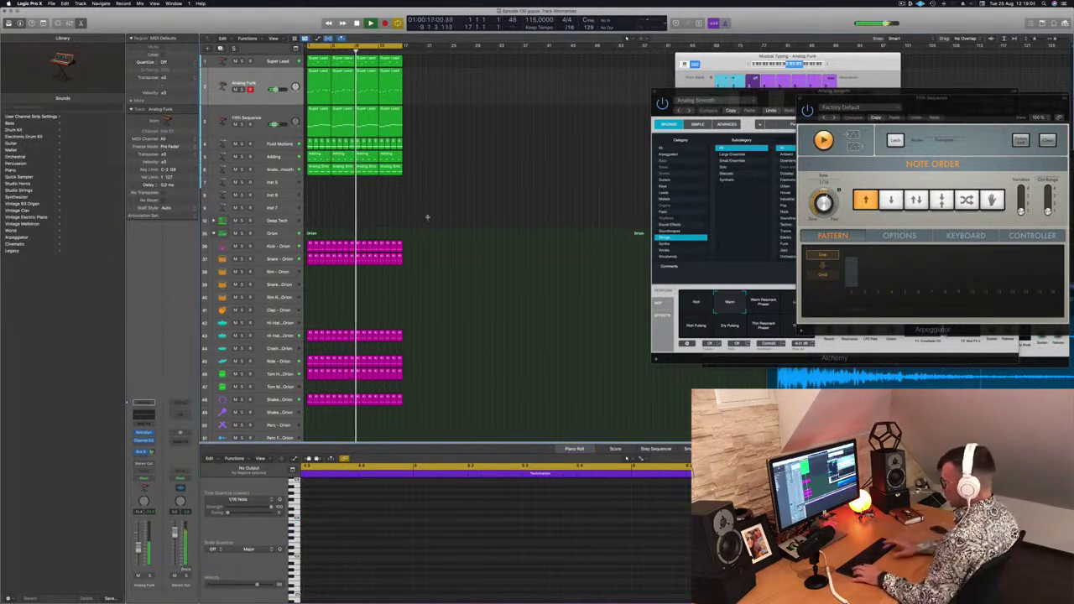
key(super+r)
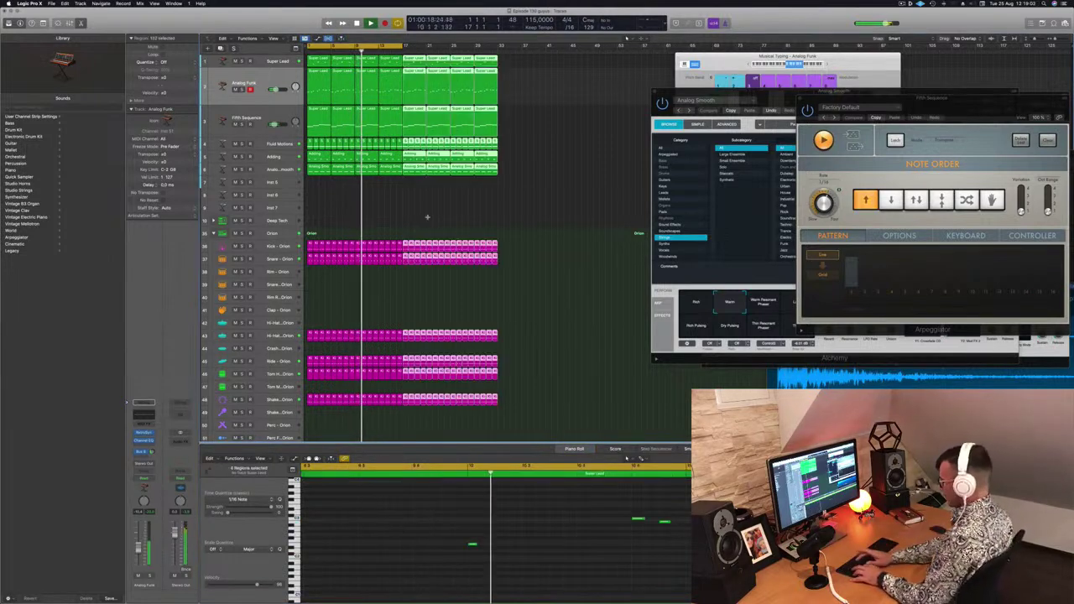
key(super+r)
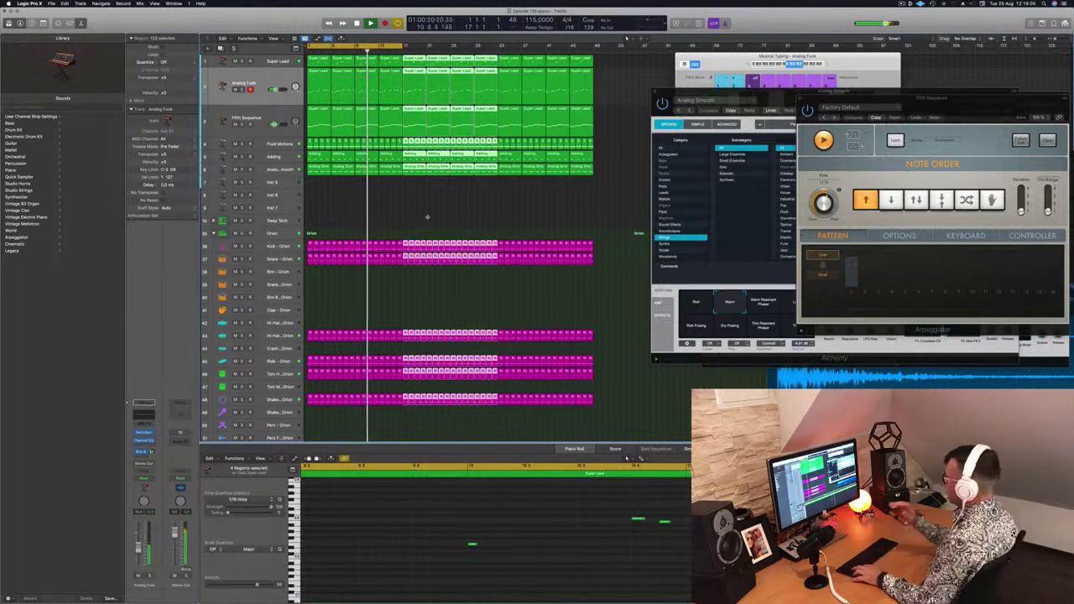
key(super+r)
Move the Musical Typing and Alchemy windows aside, extend the cycle range to bar 65, and deselect the regions.
drag(733, 57, 949, 59)
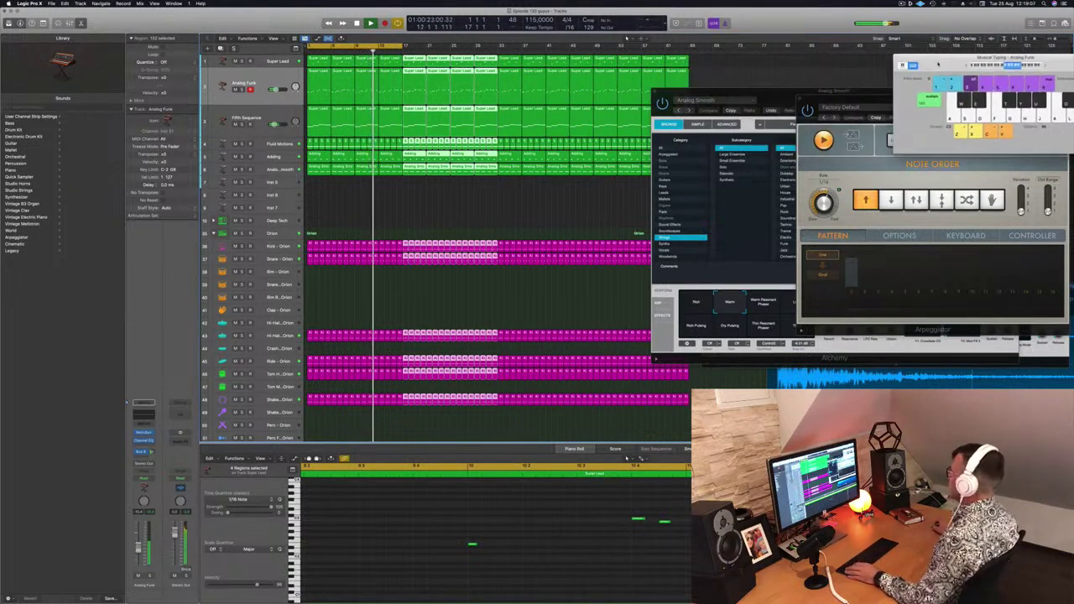
drag(776, 92, 921, 234)
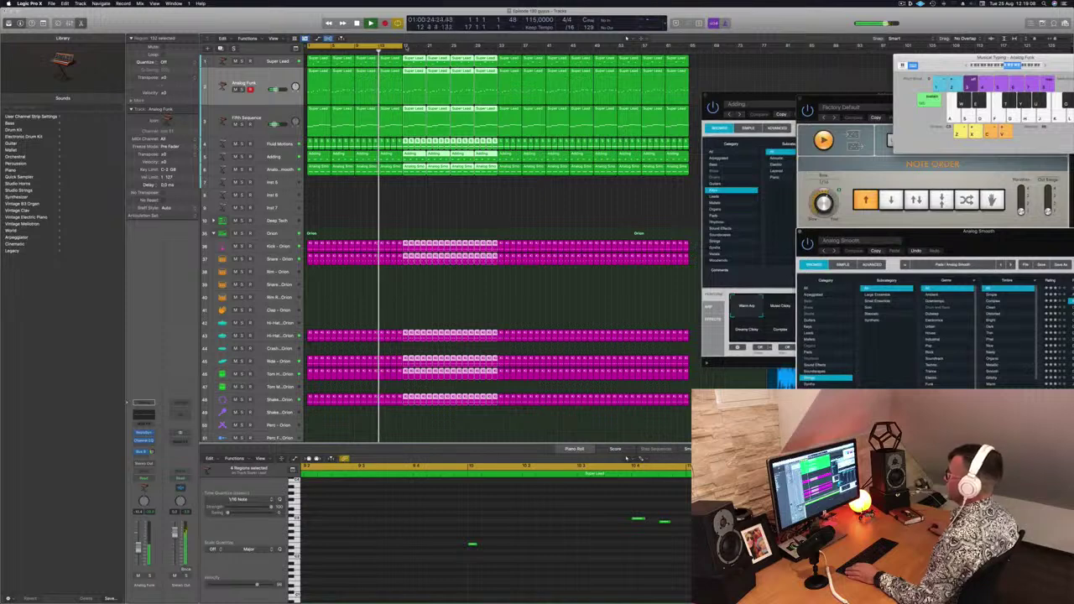
click(402, 47)
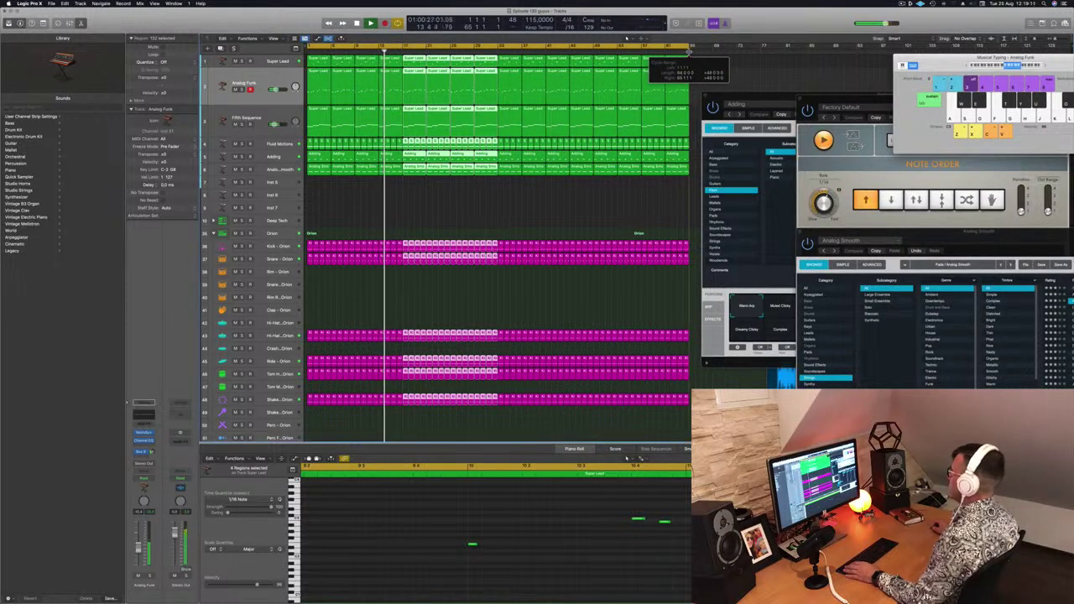
click(901, 4)
click(456, 229)
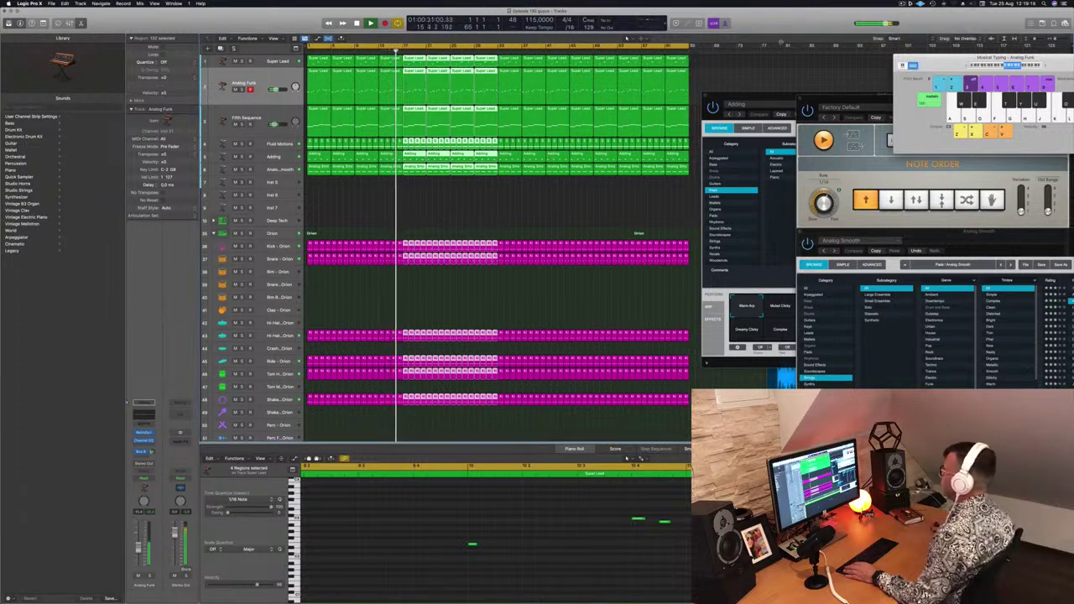
click(455, 229)
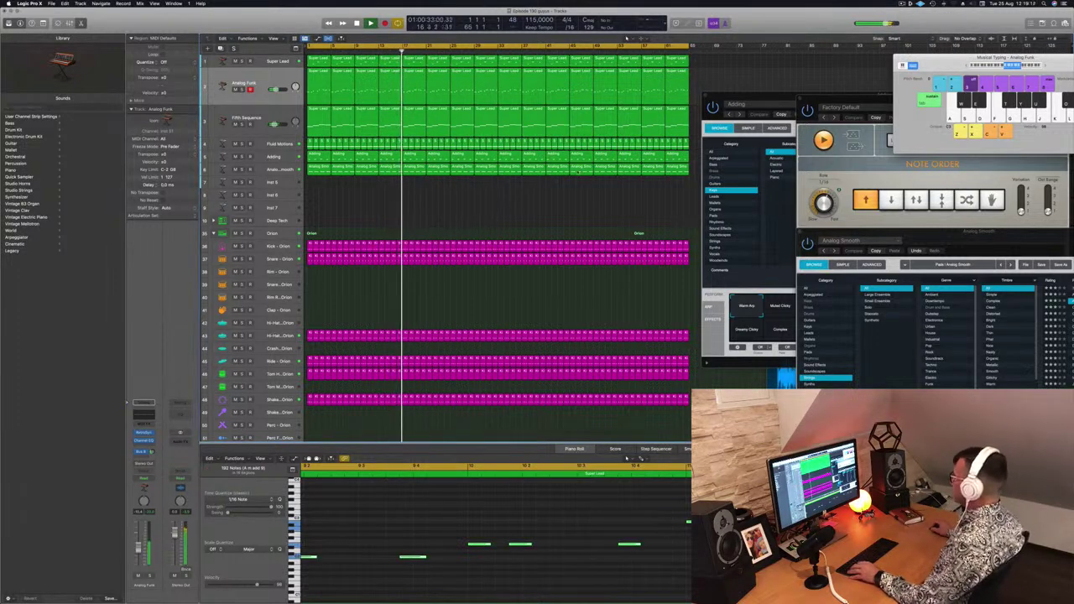
Close the floating Alchemy windows for Adding and Analog Smooth and the Fifth Sequence Arpeggiator window.
click(745, 112)
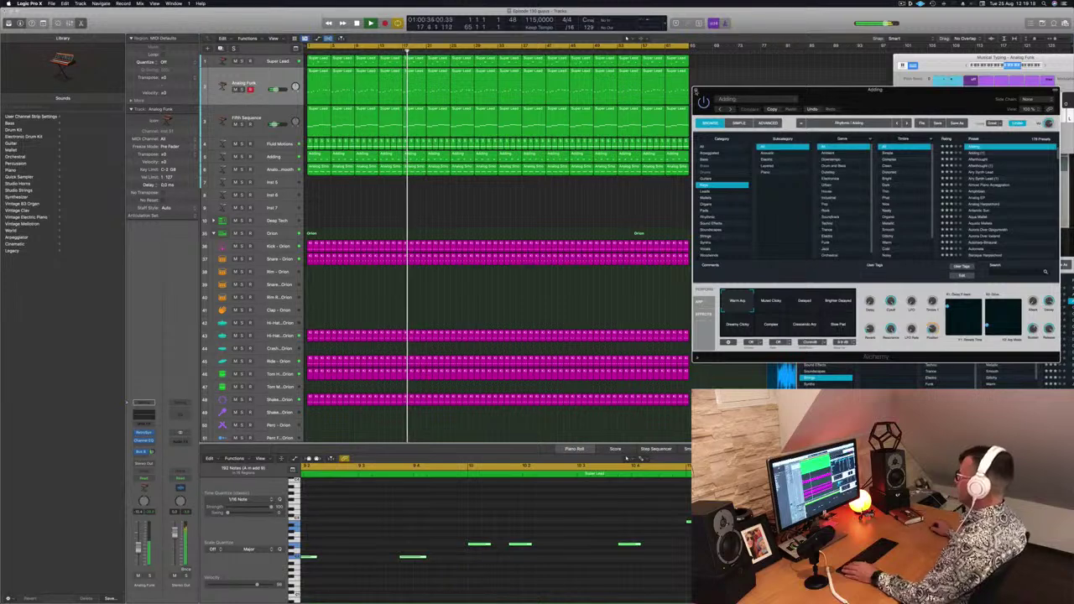
click(705, 94)
drag(872, 98, 652, 66)
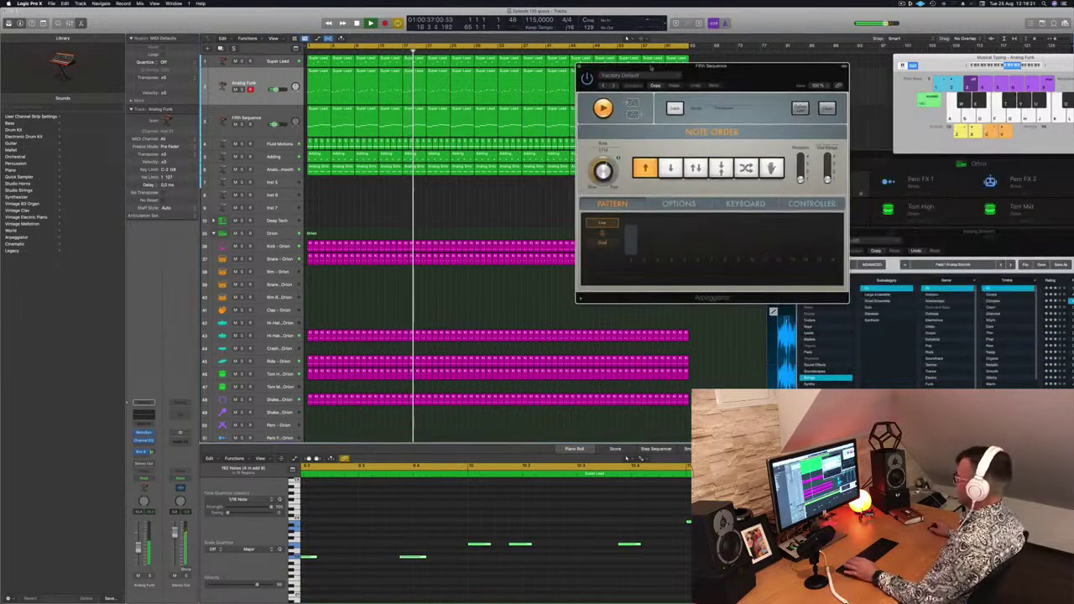
click(580, 67)
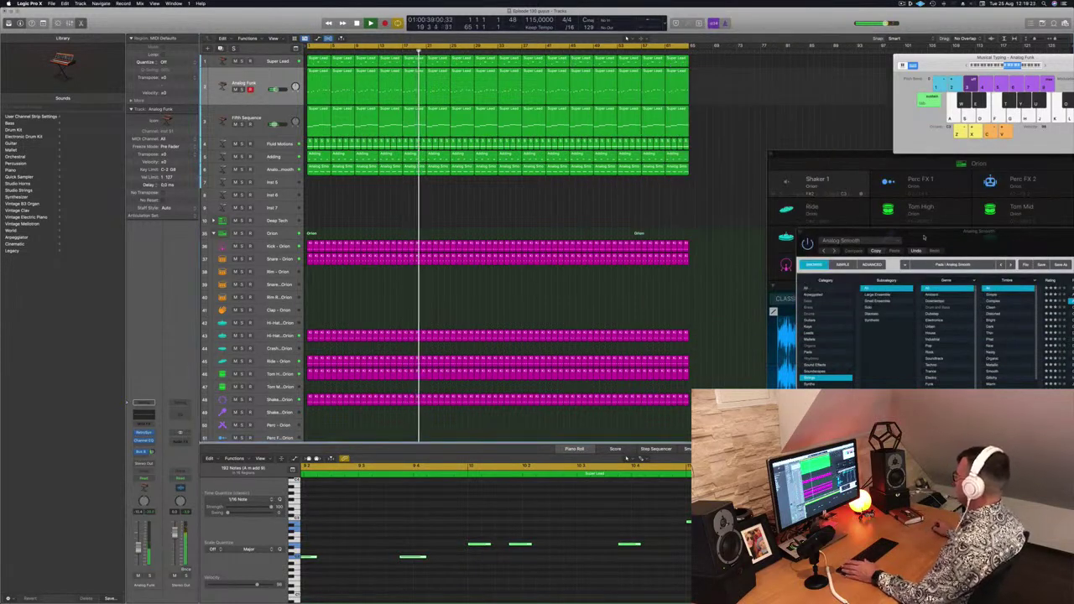
drag(920, 237, 796, 173)
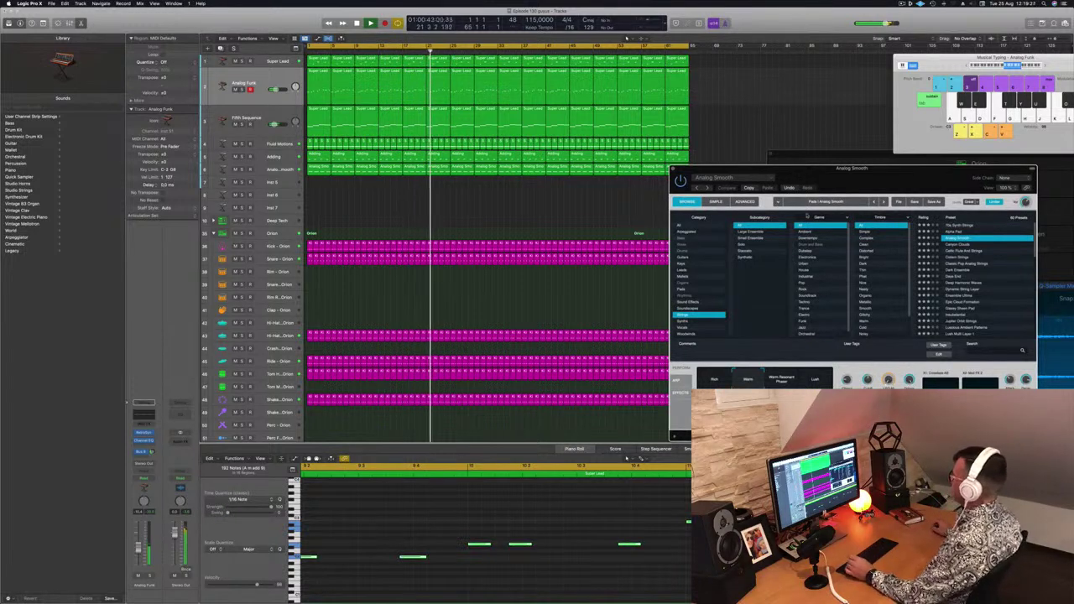
drag(795, 174, 771, 146)
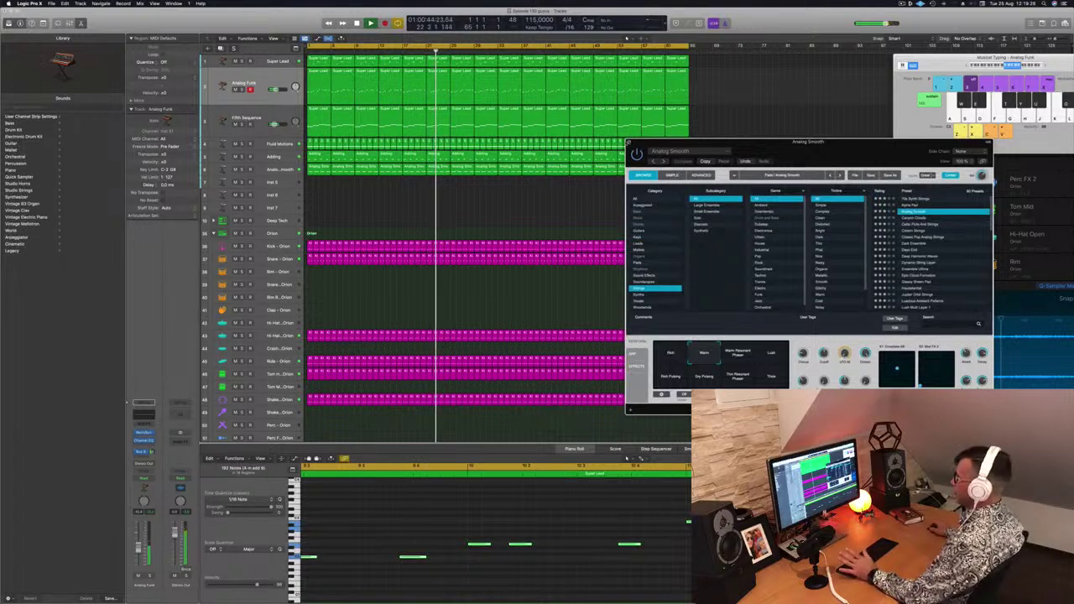
click(630, 142)
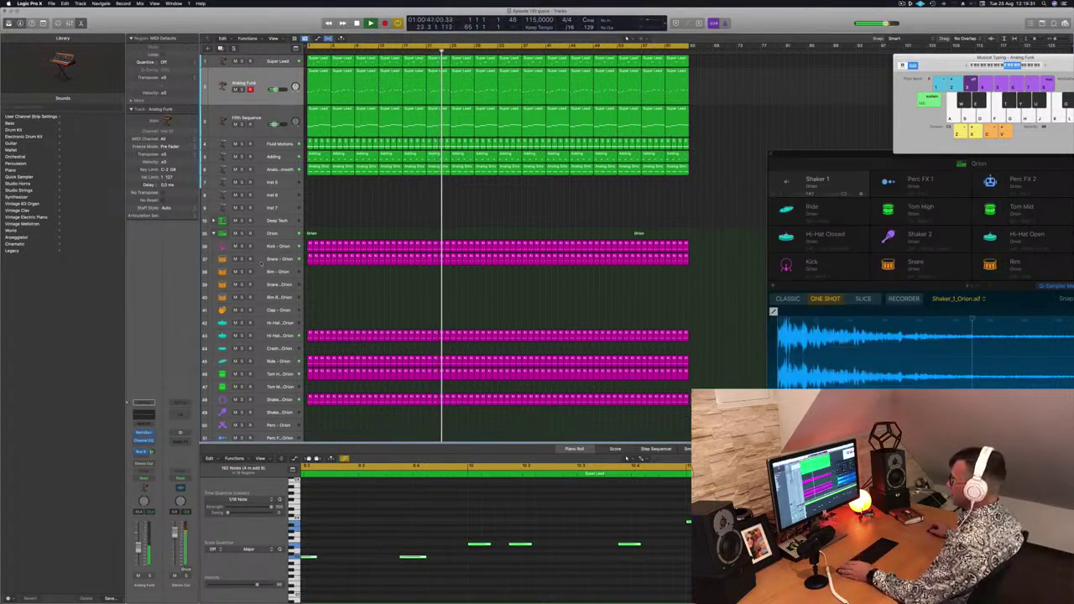
Select the Snare - Orion track, clear the region selection, stop playback, and return the playhead to the project start.
click(464, 256)
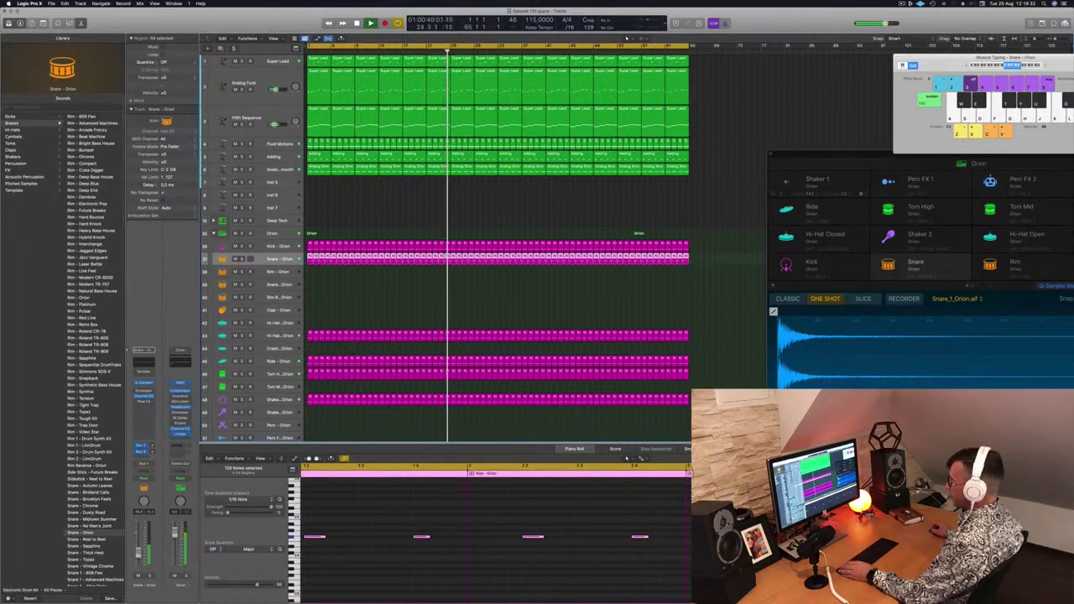
click(370, 217)
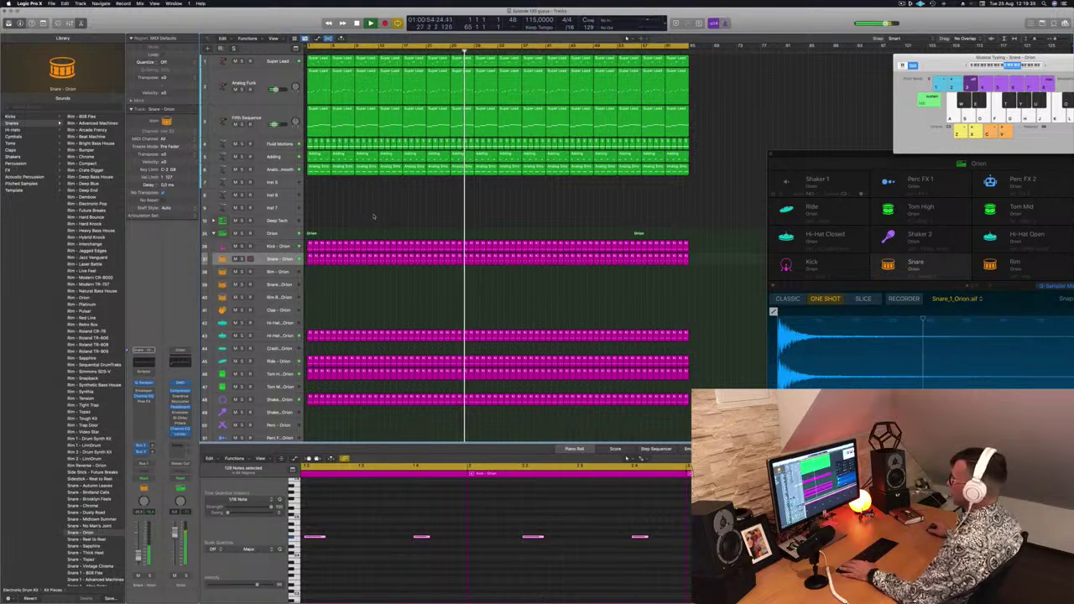
key(Return)
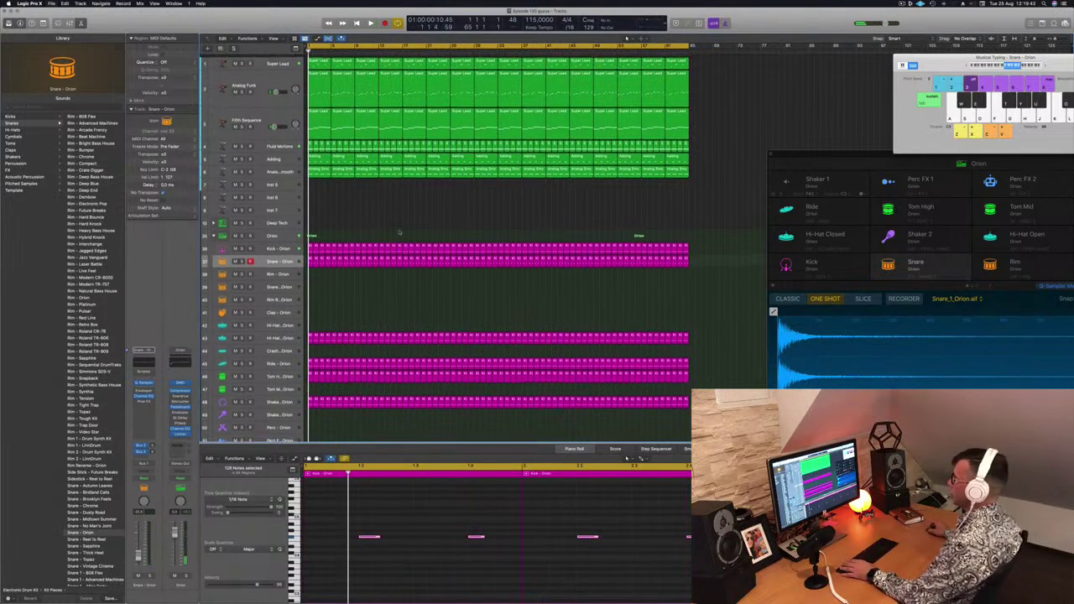
key(Return)
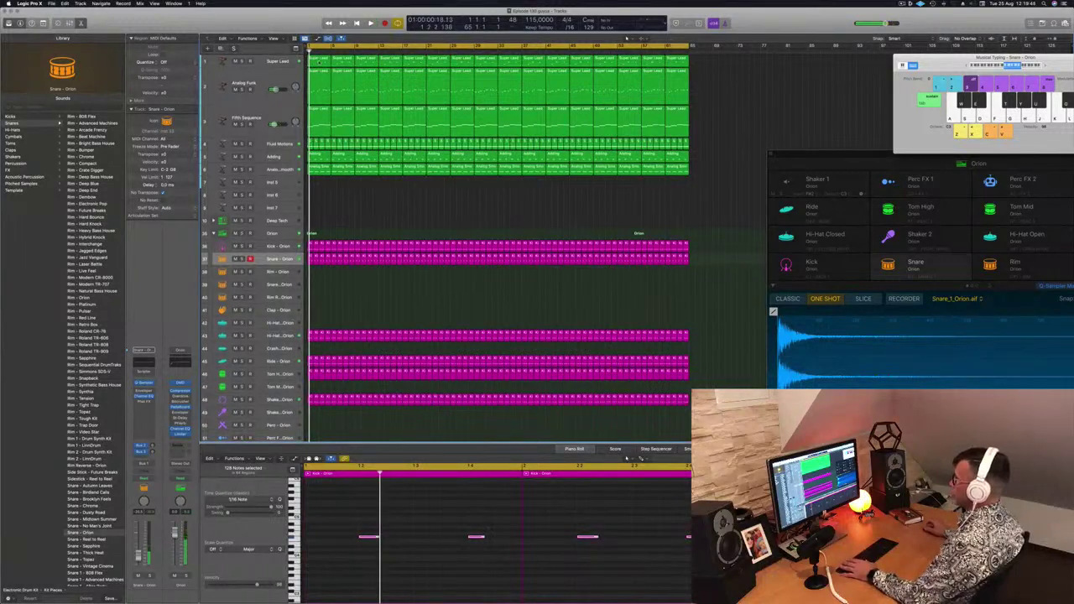
Delete the first four regions on the Super Lead track, clearing it up to bar 17.
click(318, 62)
key(Delete)
click(342, 62)
key(Delete)
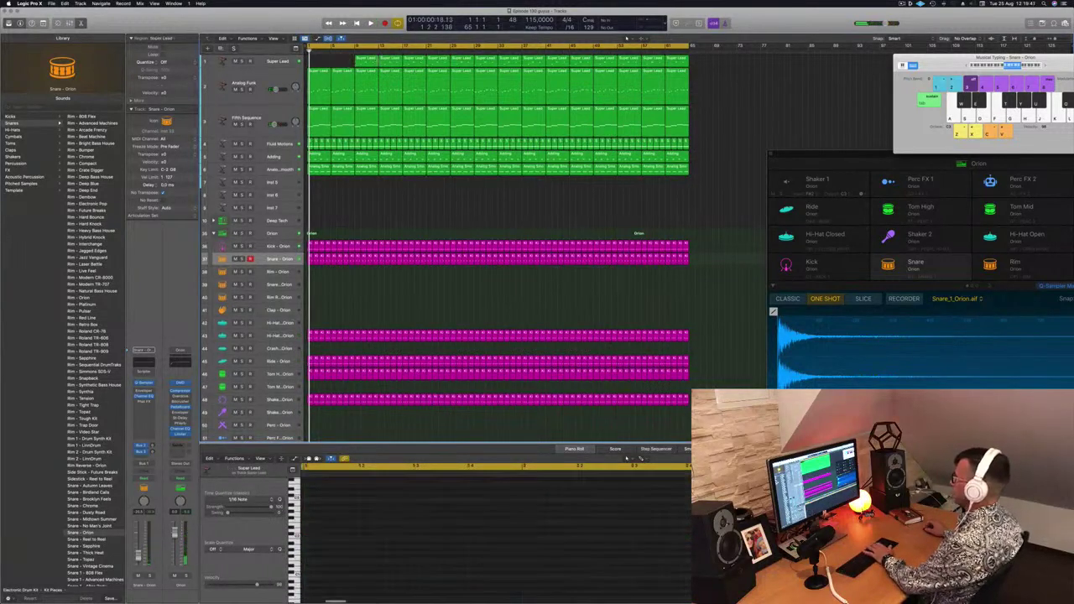
click(367, 63)
key(Delete)
click(390, 62)
key(Delete)
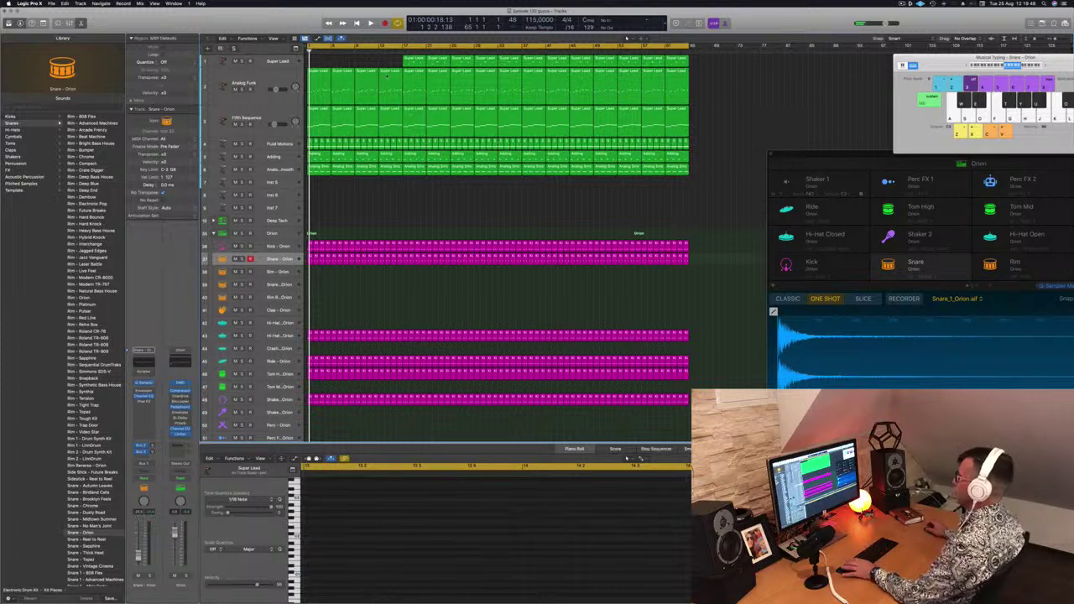
Audition the Analog Funk track in solo and delete its first four regions, clearing it up to bar 17.
key(Return)
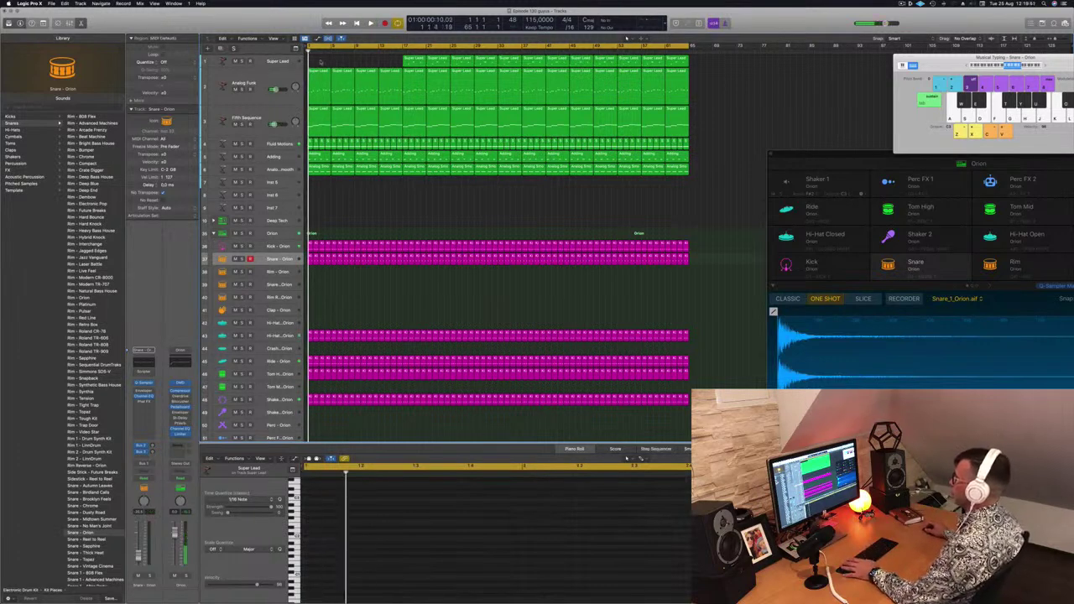
click(241, 90)
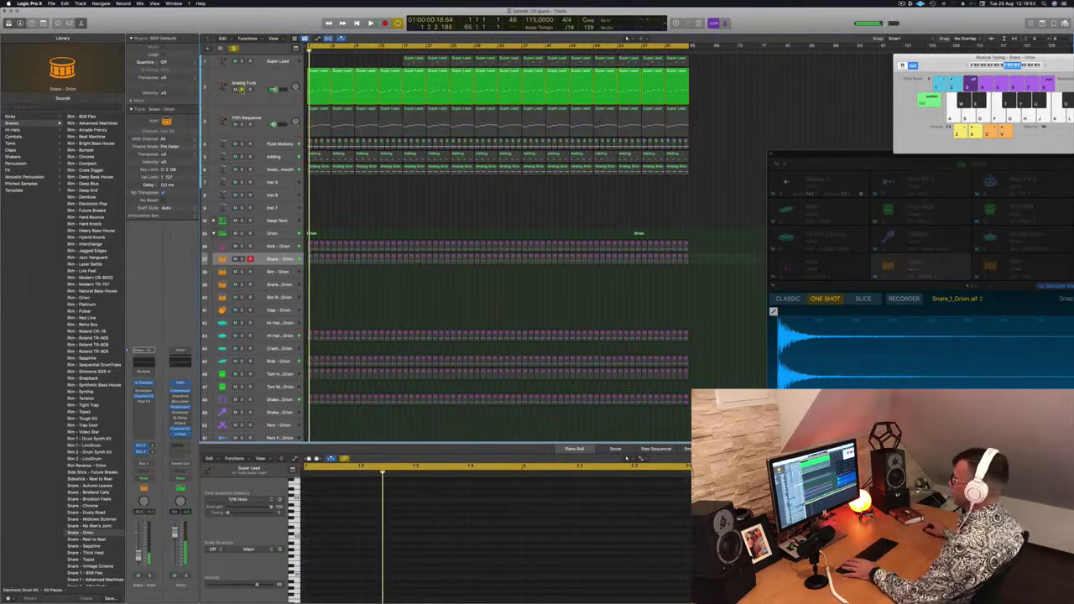
key(space)
click(242, 89)
key(space)
key(space)
drag(315, 62, 389, 74)
key(Delete)
key(space)
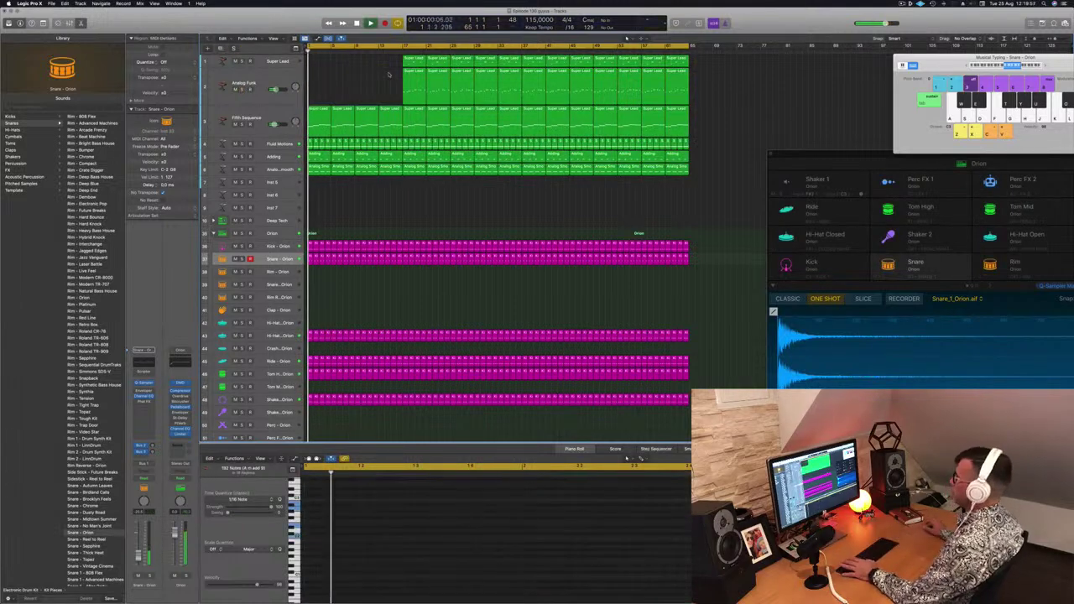
Audition the Fluid Motions track in solo from the project start and clear the region selection.
click(277, 114)
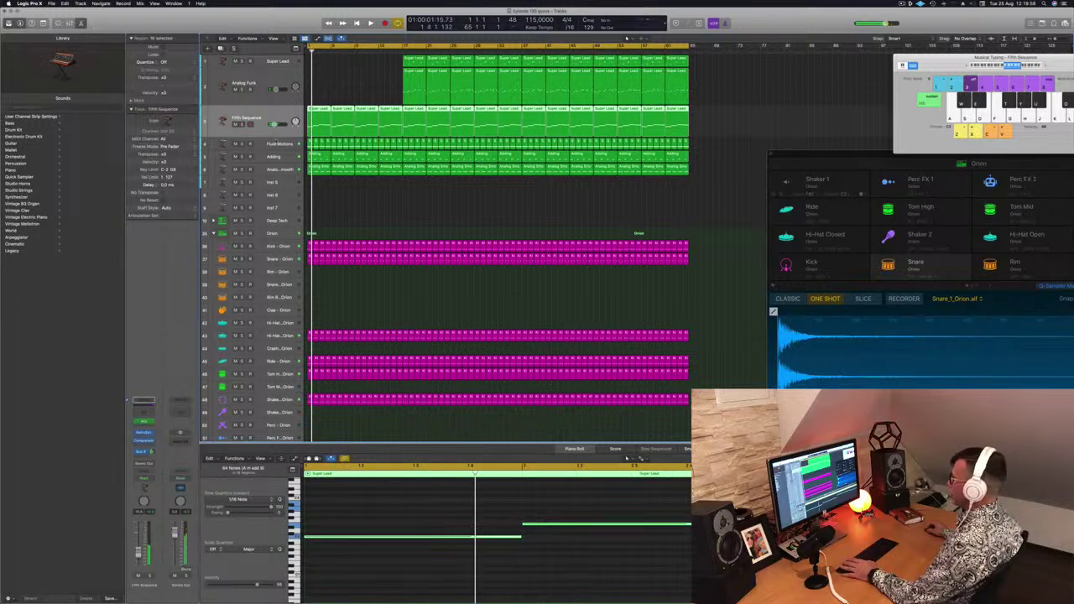
click(274, 143)
key(Return)
key(space)
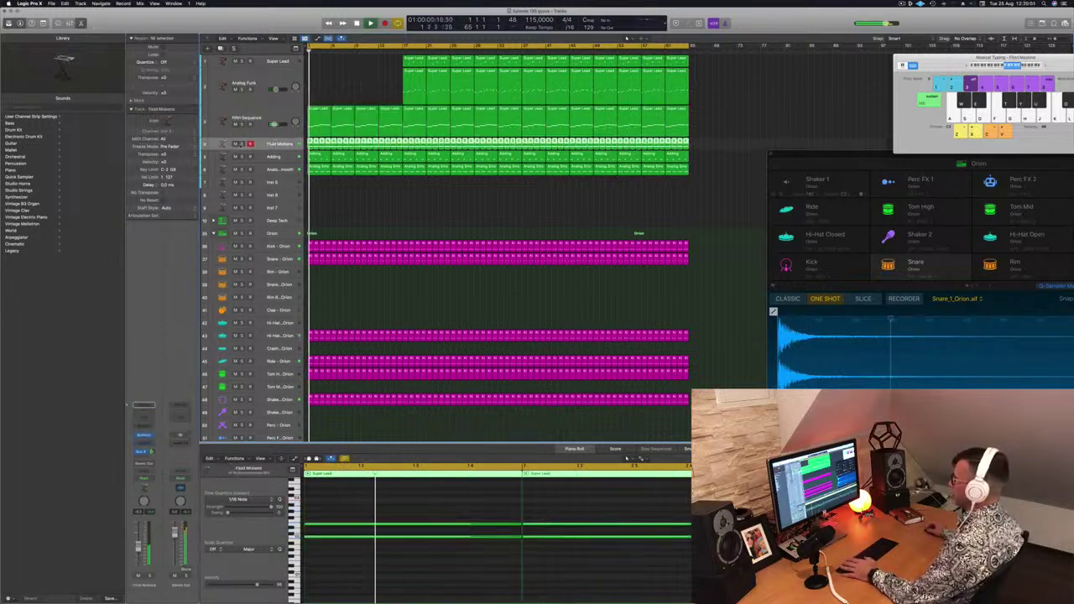
click(242, 144)
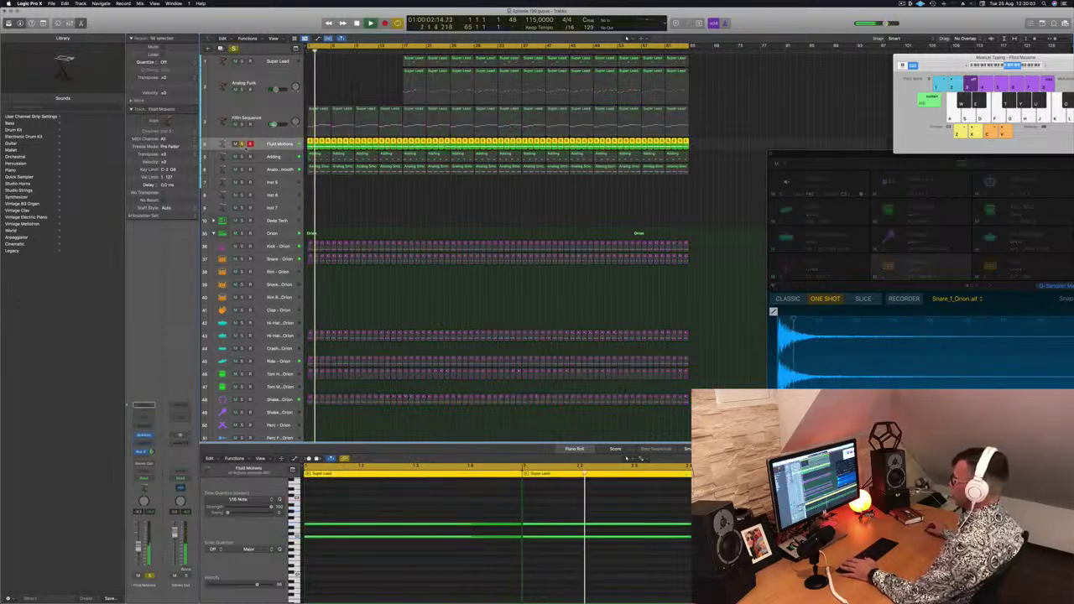
key(s)
click(361, 206)
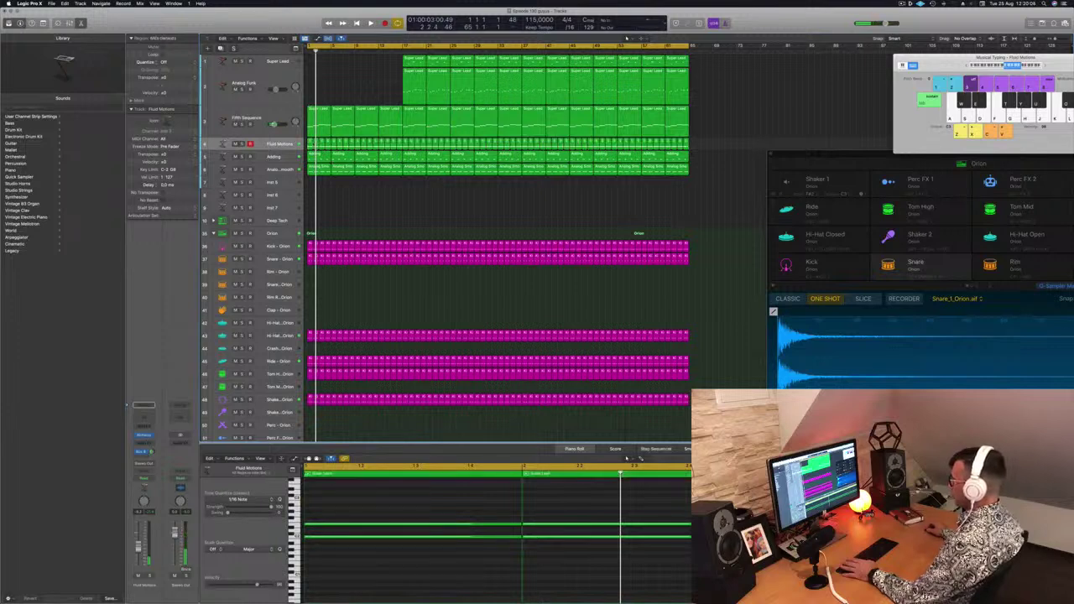
Delete all Fluid Motions regions before bar 17.
click(309, 143)
key(Delete)
click(315, 143)
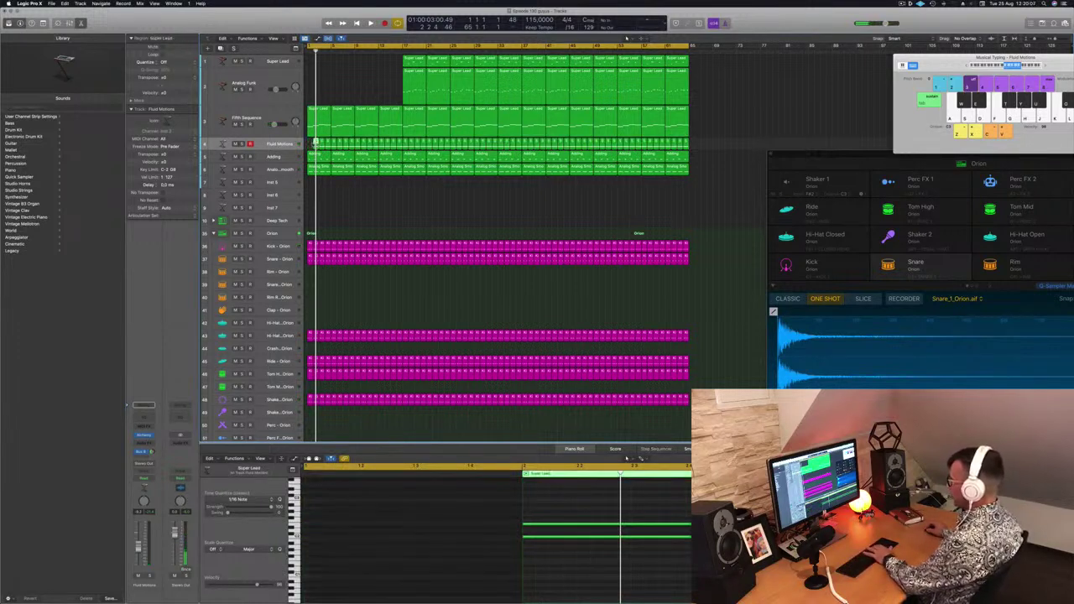
key(Delete)
drag(317, 146, 401, 146)
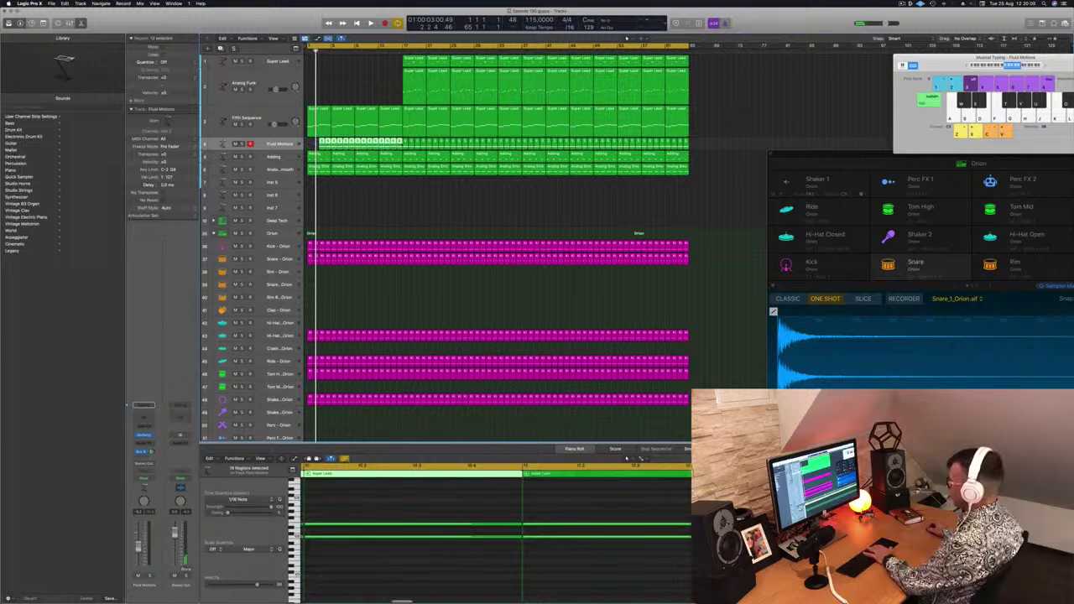
key(Delete)
Compare the Analog Smooth and Adding tracks in solo and delete the Adding regions before bar 17.
key(space)
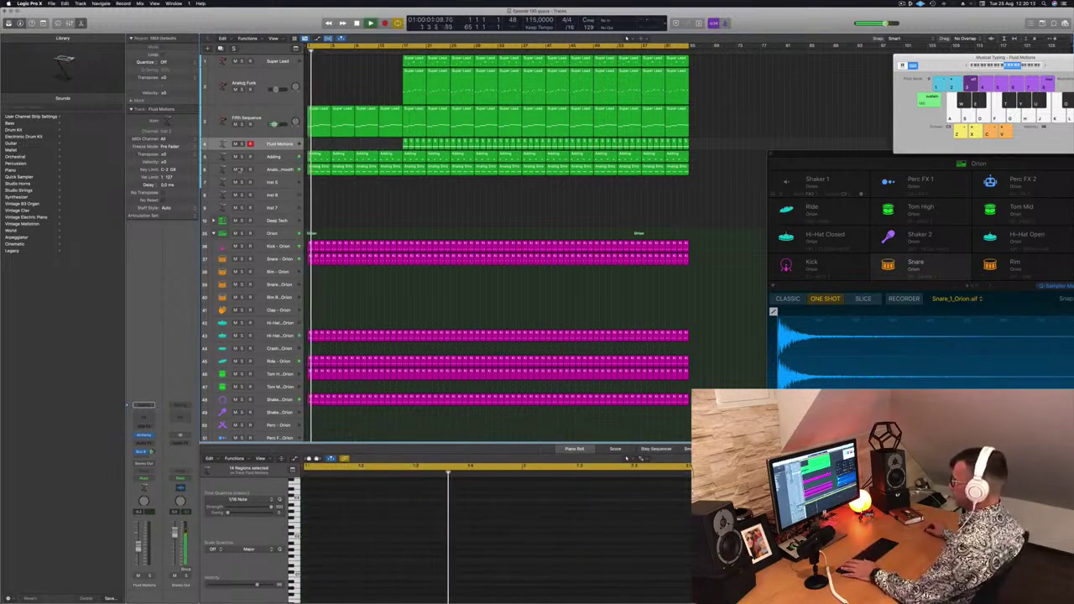
click(241, 170)
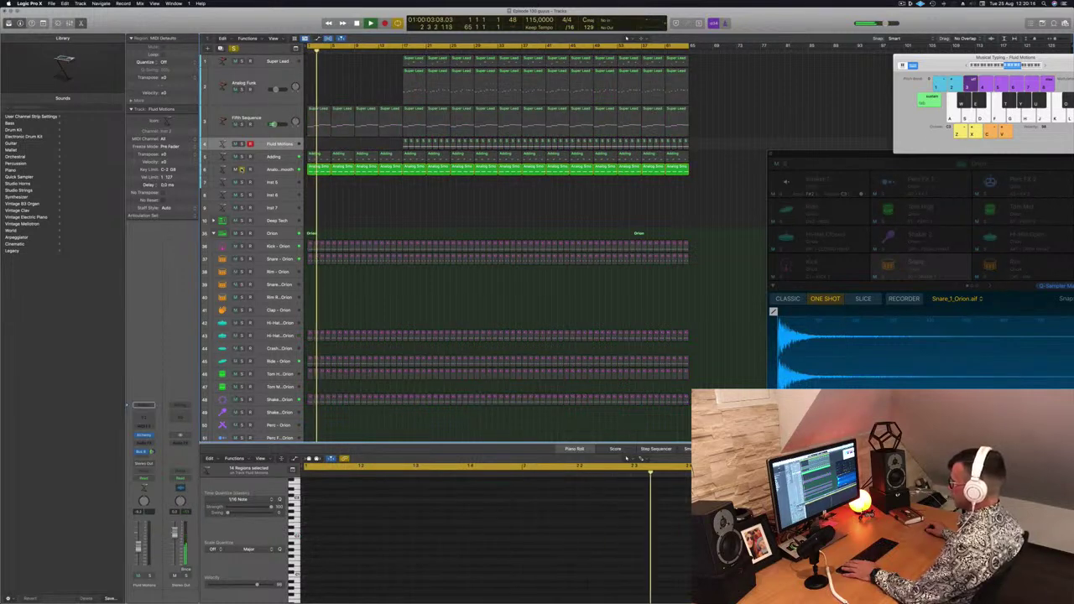
click(241, 170)
click(241, 157)
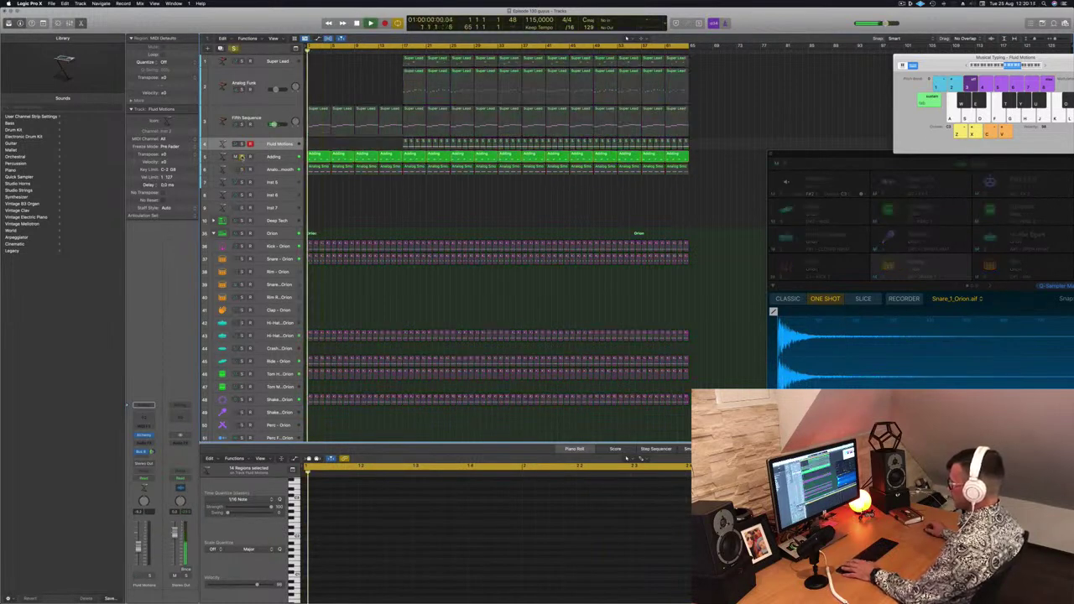
click(241, 157)
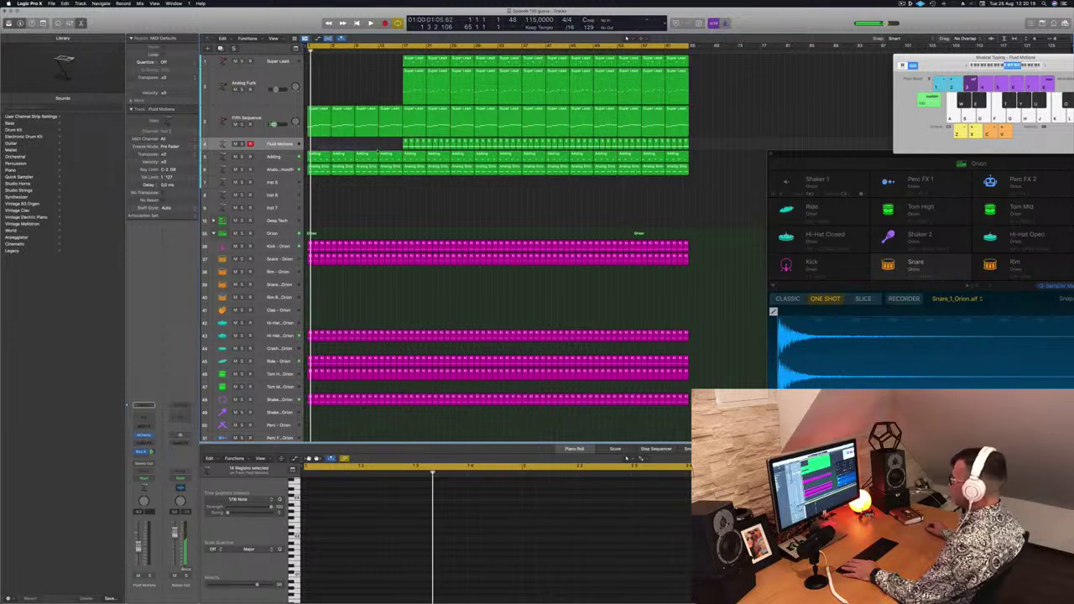
drag(320, 147, 398, 155)
key(Delete)
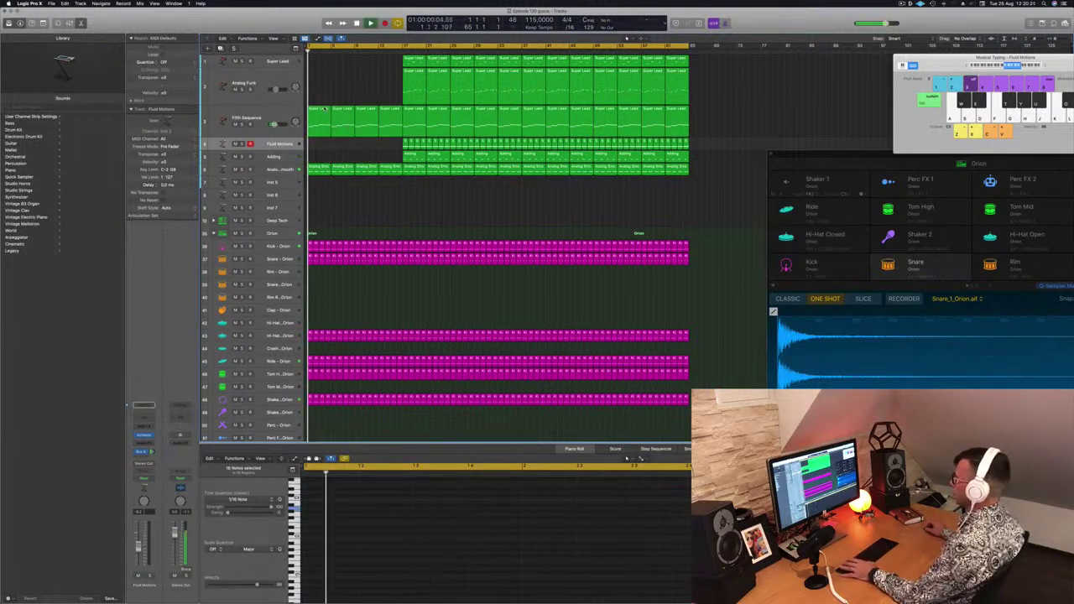
Replace the last three notes of the first Fifth Sequence region with copies of its first note, filling bars 1 to 4.
click(345, 126)
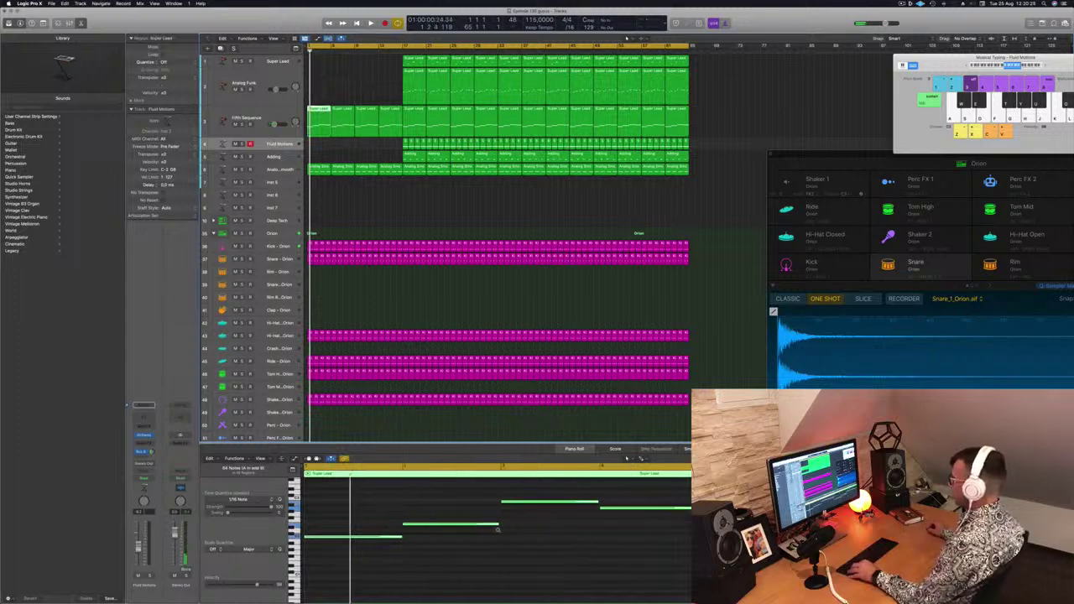
drag(460, 495, 610, 575)
key(Delete)
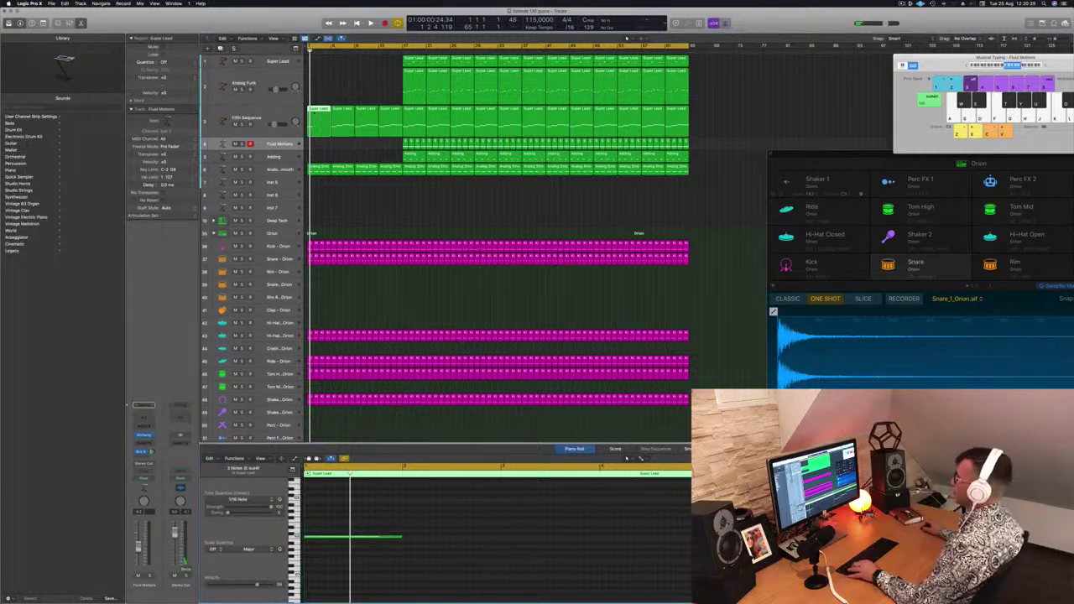
click(390, 538)
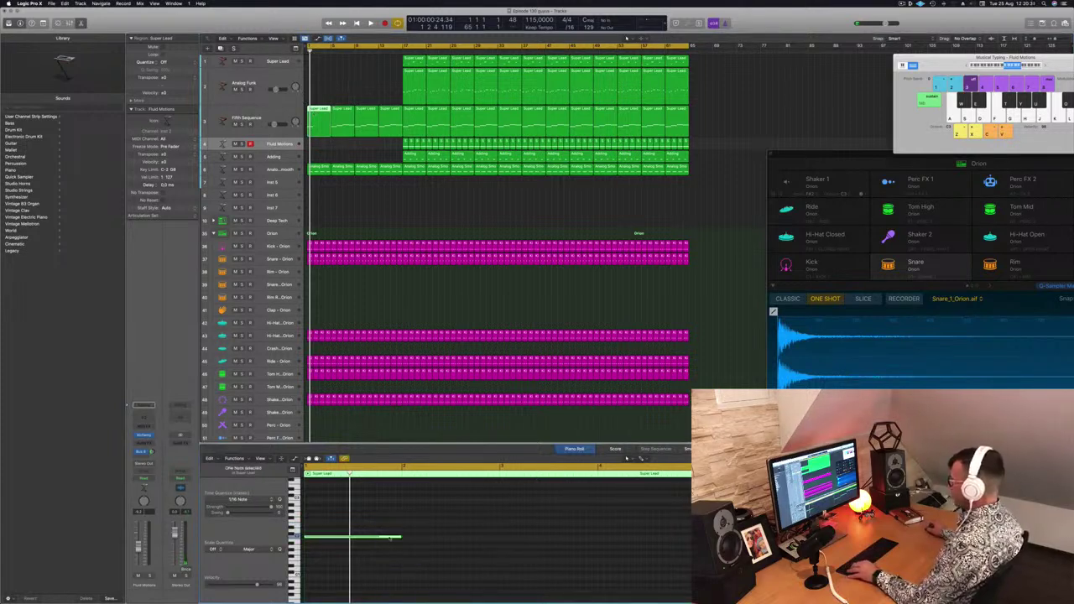
drag(384, 537, 533, 532)
drag(377, 538, 573, 537)
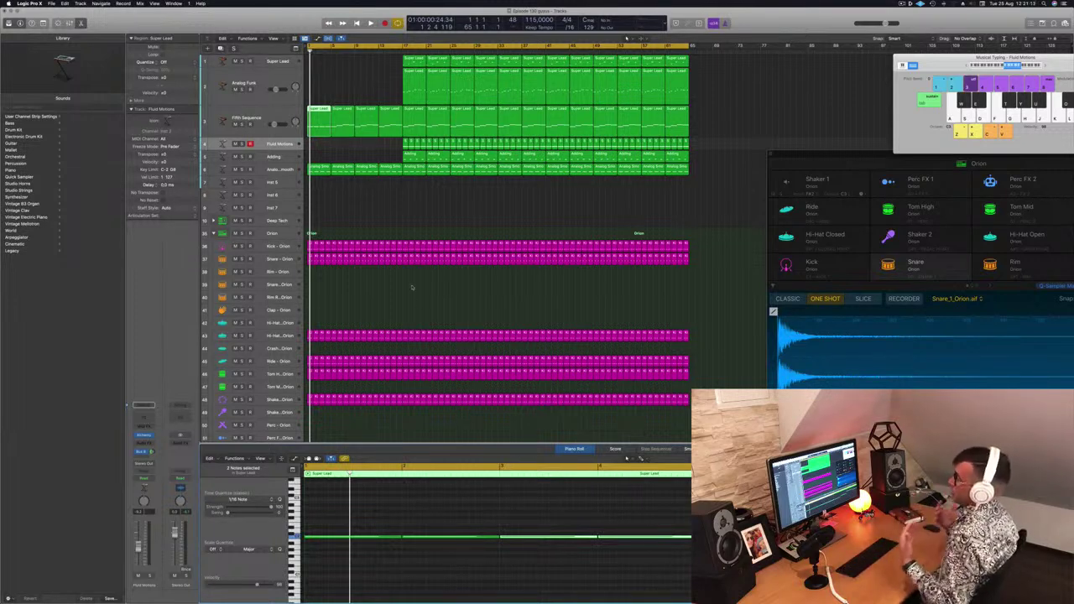
Play from the project start and delete the second Fifth Sequence region at bar 5.
click(410, 195)
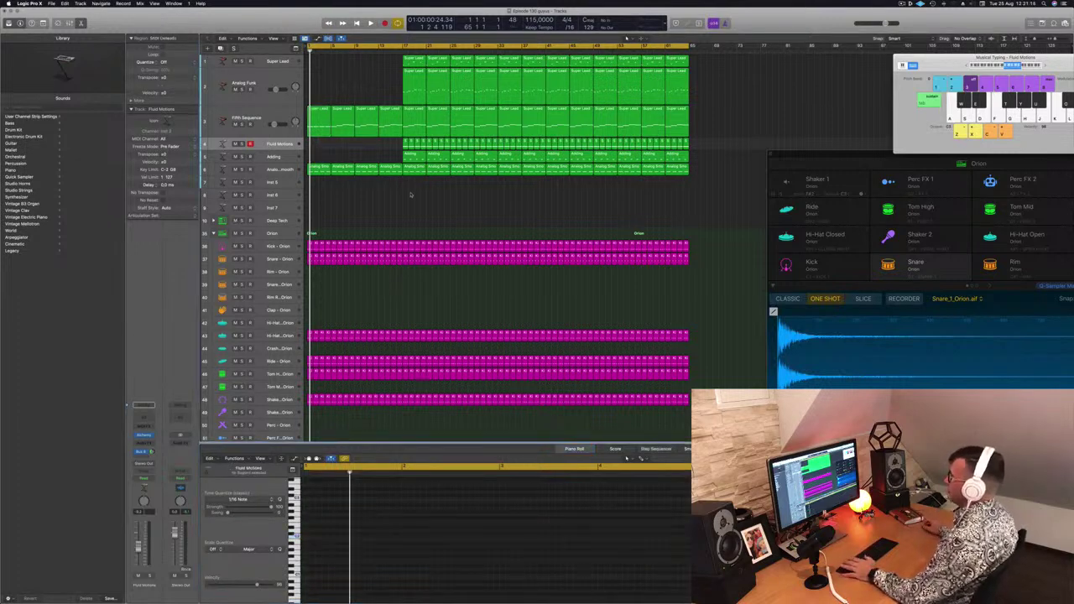
key(Return)
click(317, 118)
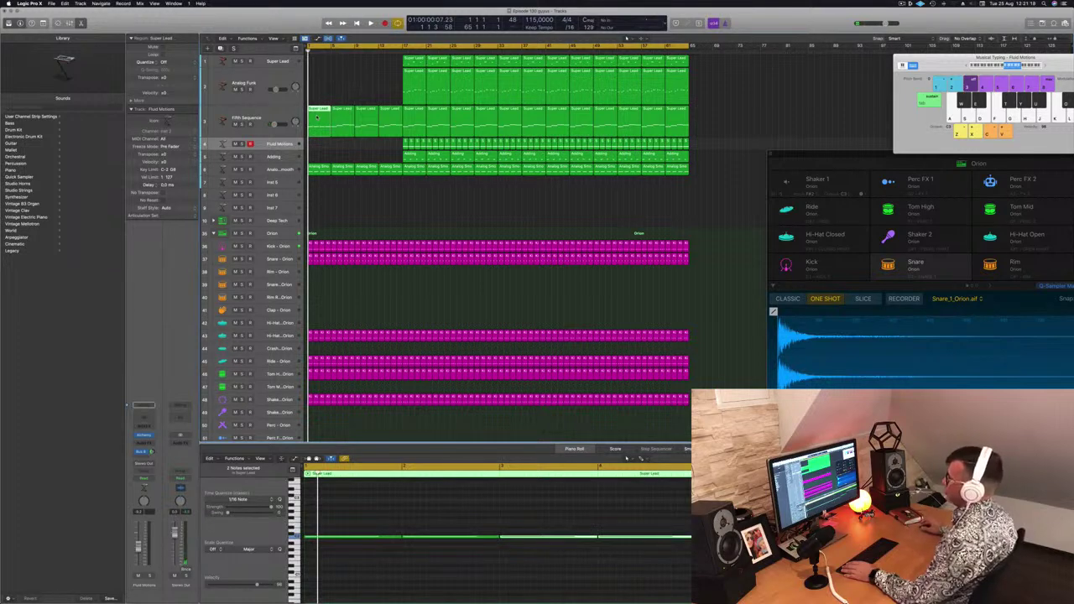
click(343, 110)
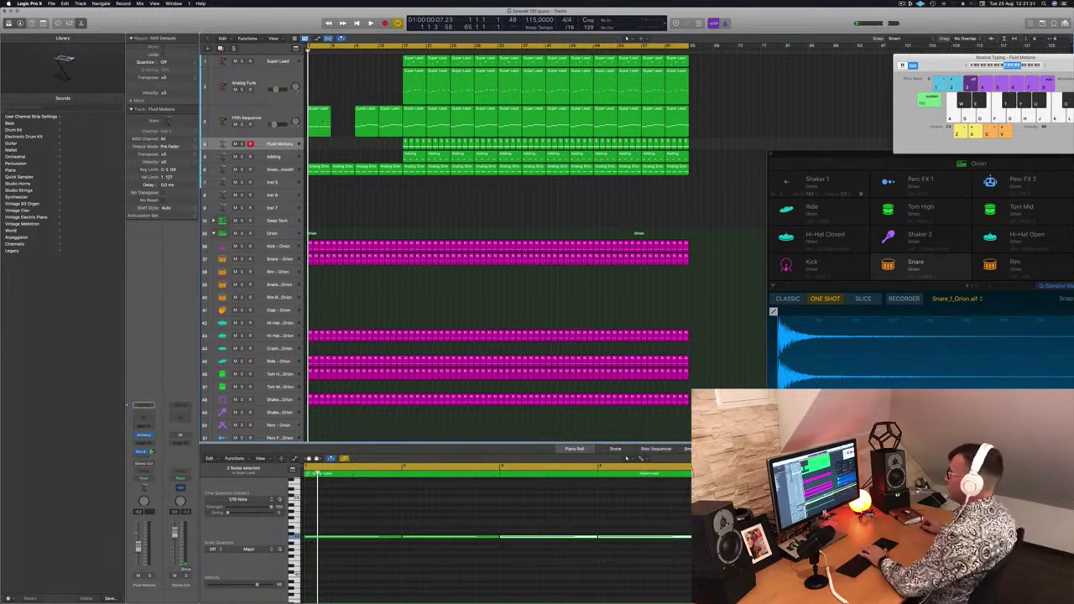
Replace the last three notes of the first Analog Smooth region with copies of its first note.
click(316, 172)
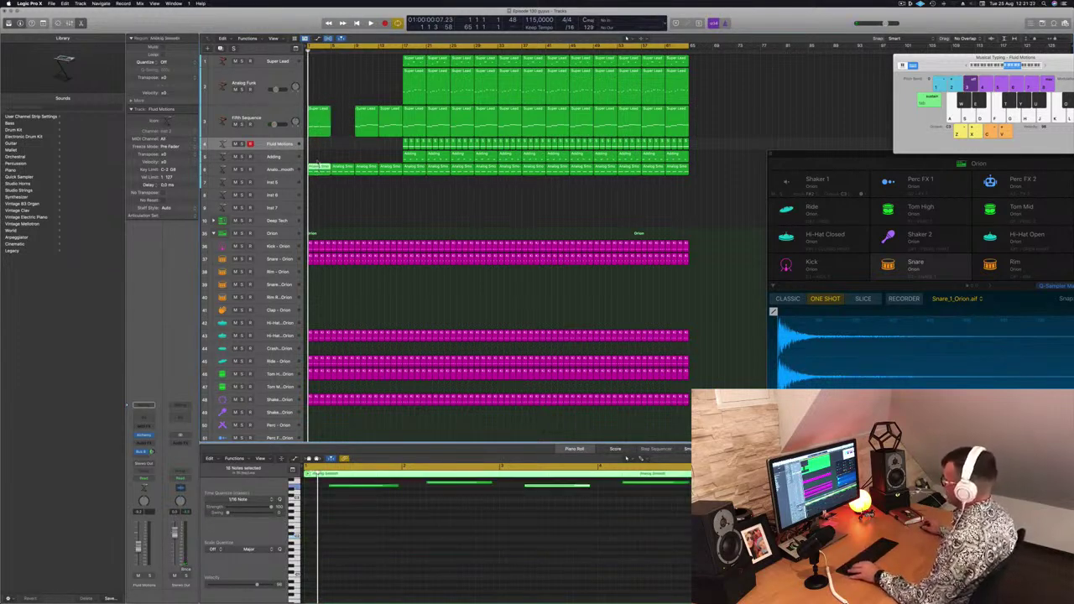
scroll(434, 541, left, 3)
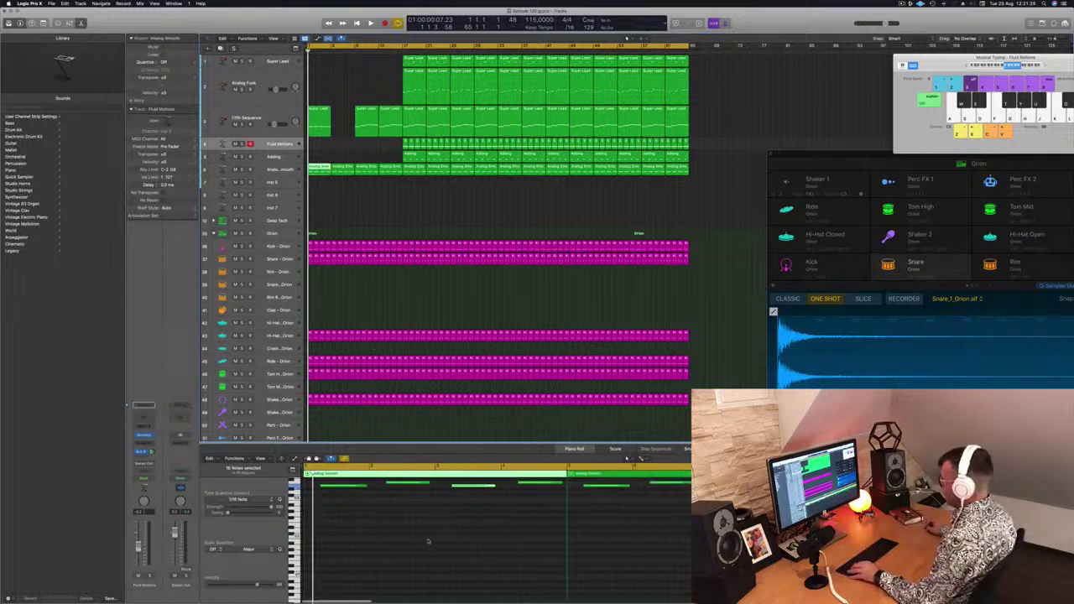
scroll(428, 541, up, 3)
drag(405, 492, 530, 518)
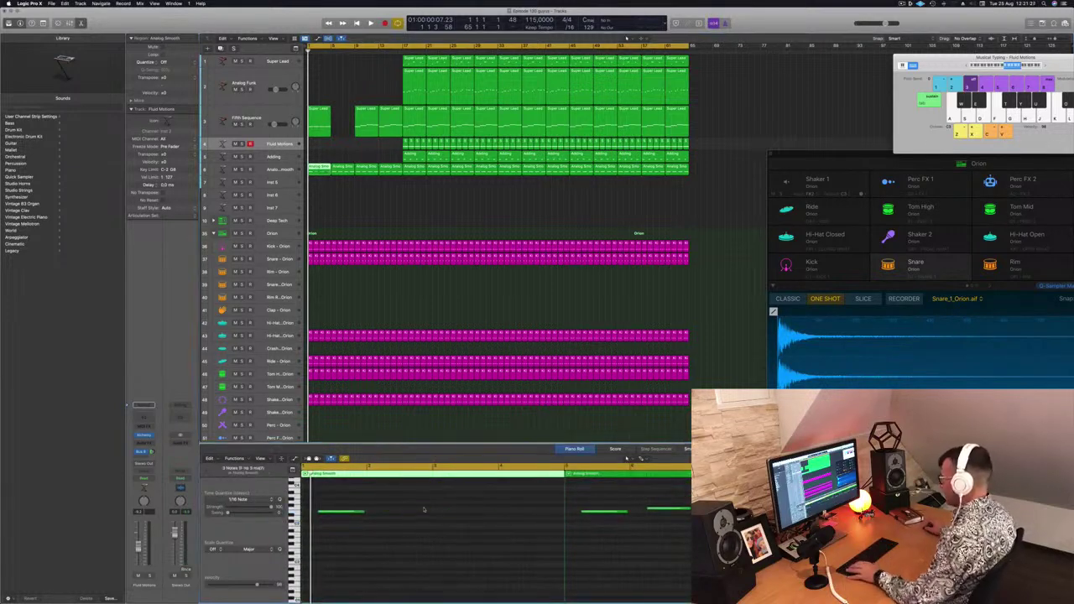
drag(337, 512, 475, 516)
shift+click(346, 513)
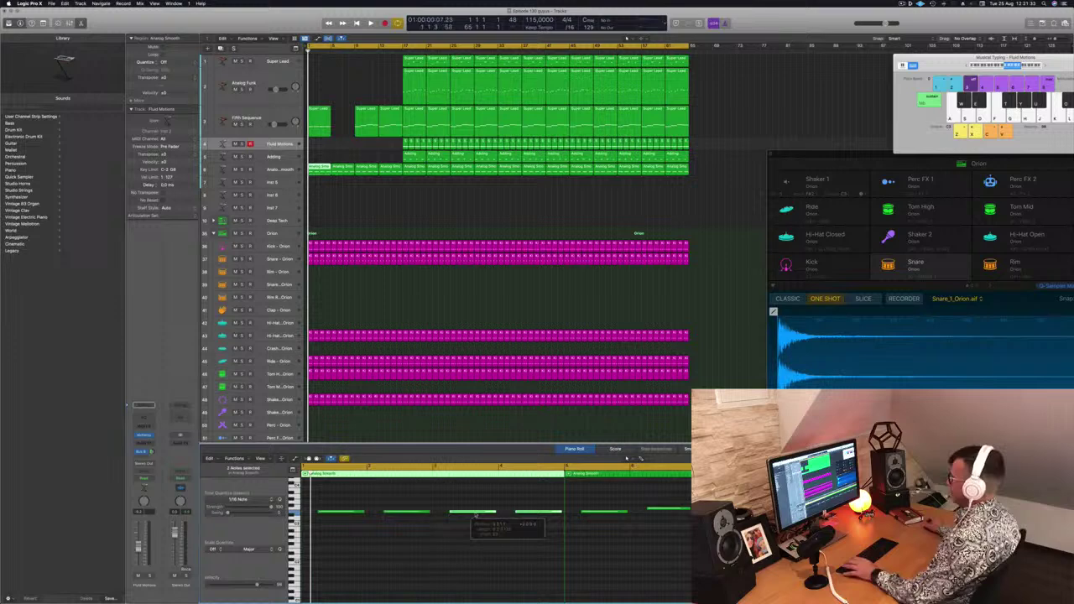
Delete the second Analog Smooth region and copy the first Fifth Sequence and Analog Smooth regions to bar 5.
click(344, 168)
key(Delete)
drag(328, 192, 338, 114)
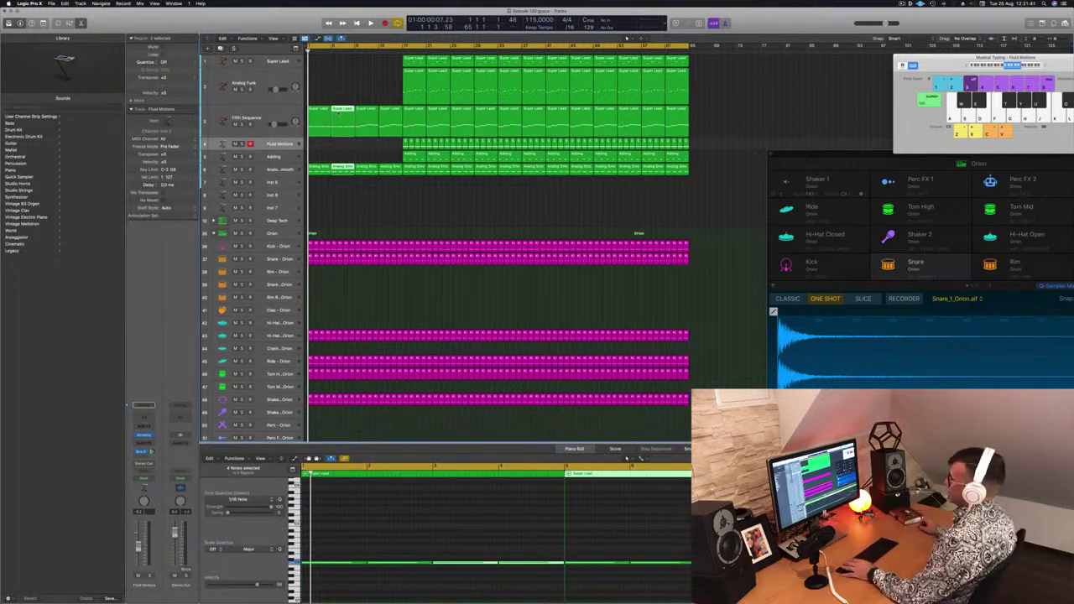
Select the Fifth Sequence track and play back the revised opening from the project start.
click(276, 116)
key(space)
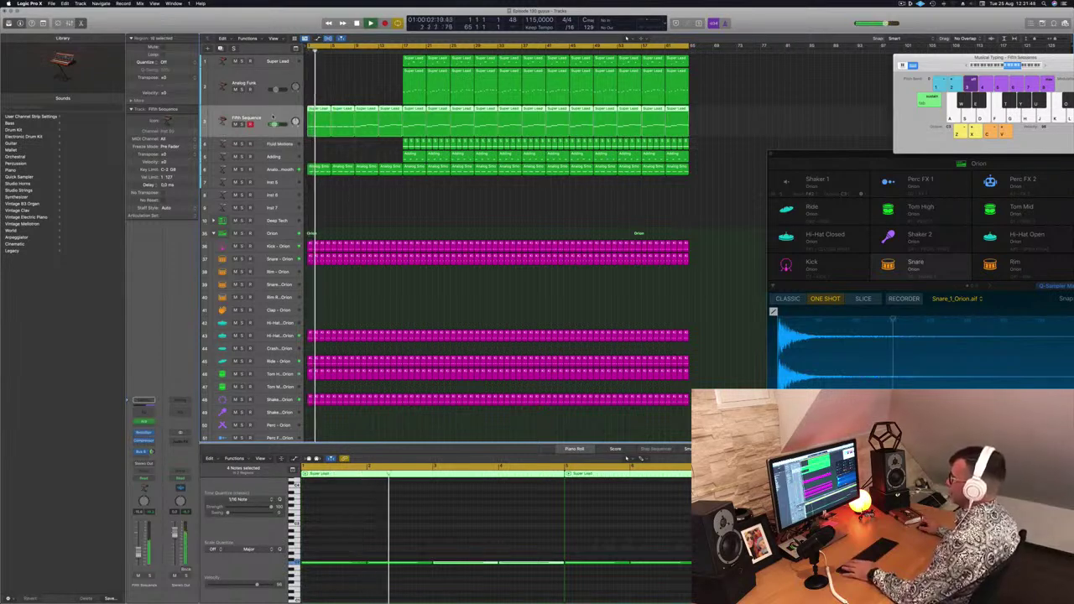
key(Return)
Delete the Shaker 1 and Ride regions before bar 17 on the Orion drum tracks.
scroll(390, 323, down, 3)
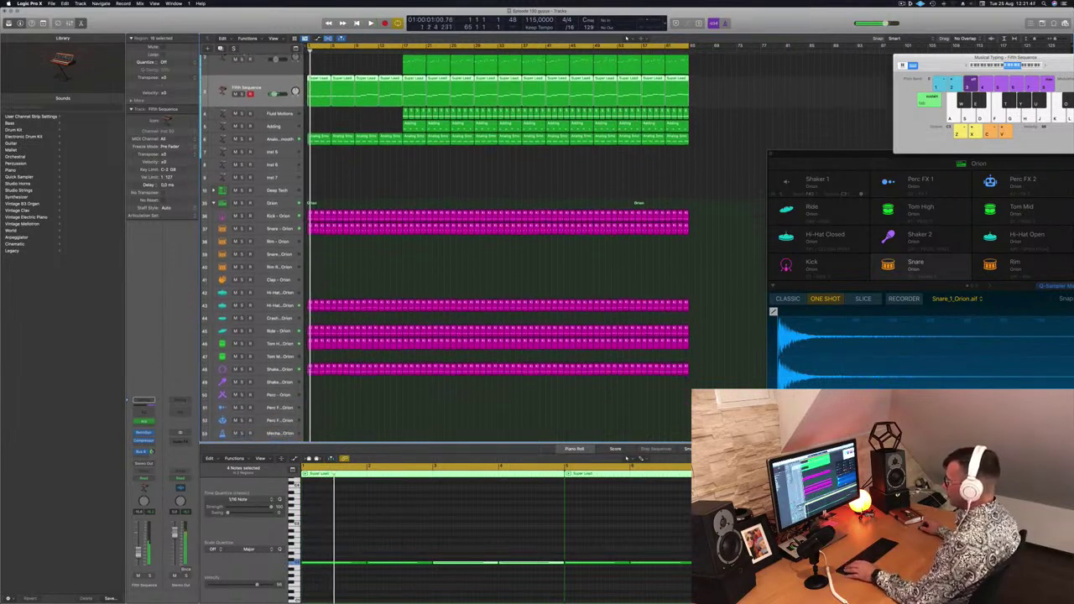
drag(305, 362, 340, 379)
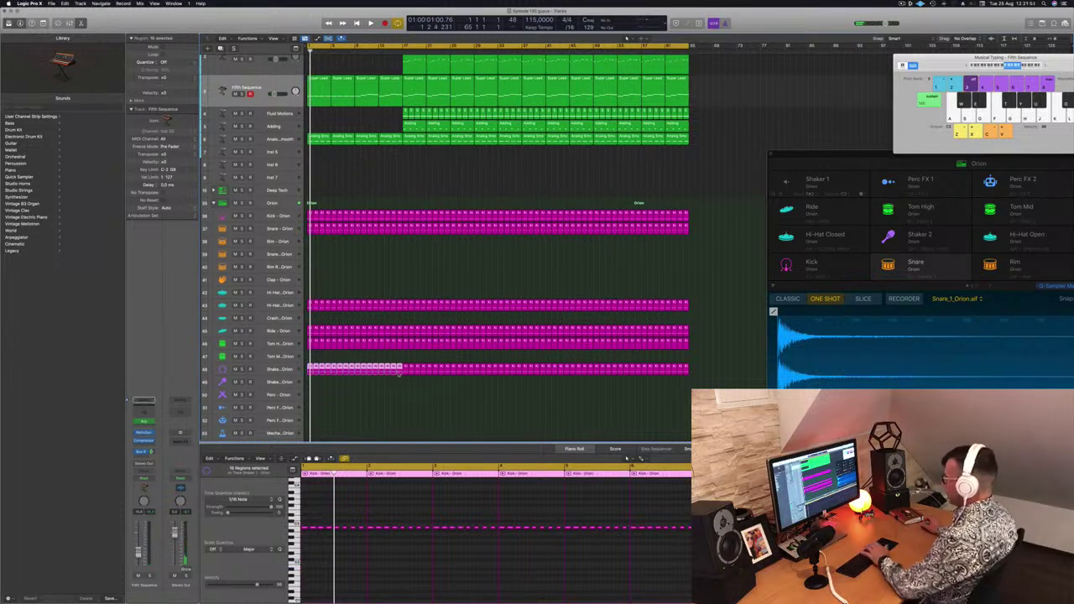
key(Delete)
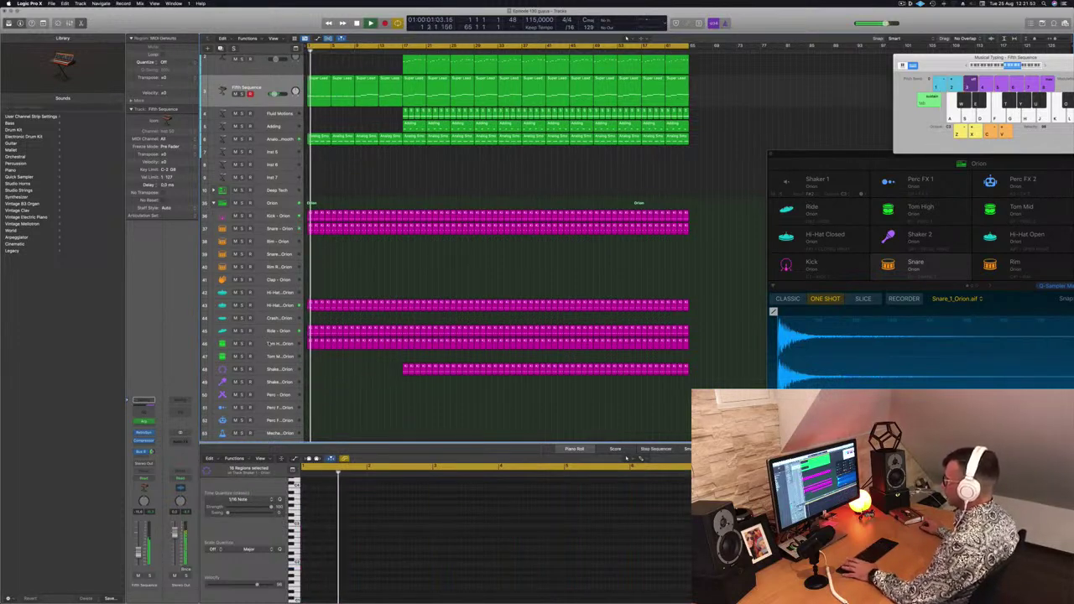
scroll(311, 319, down, 2)
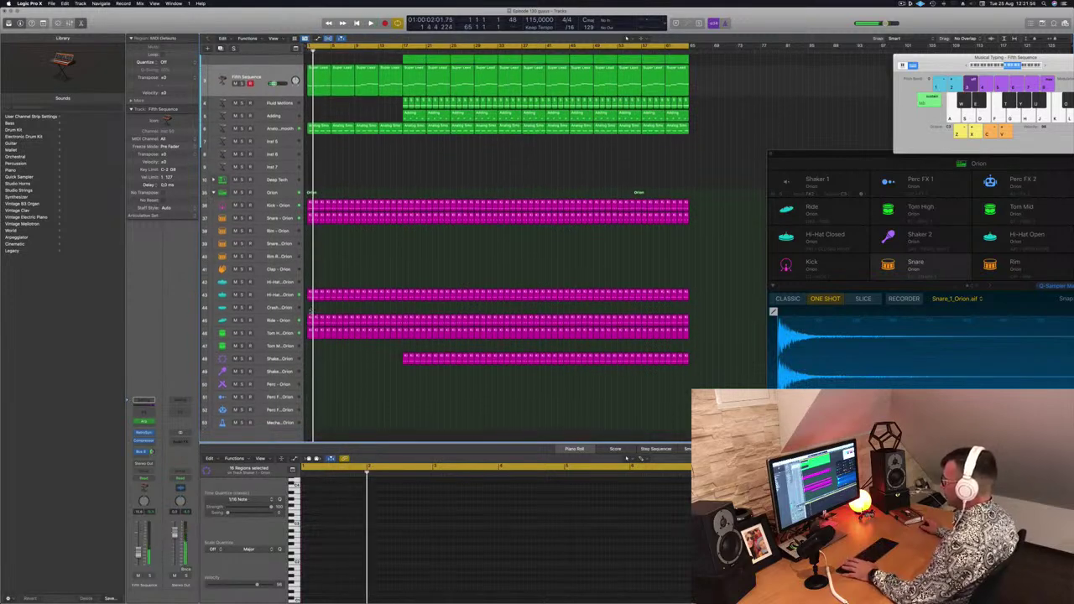
drag(335, 313, 405, 322)
key(Delete)
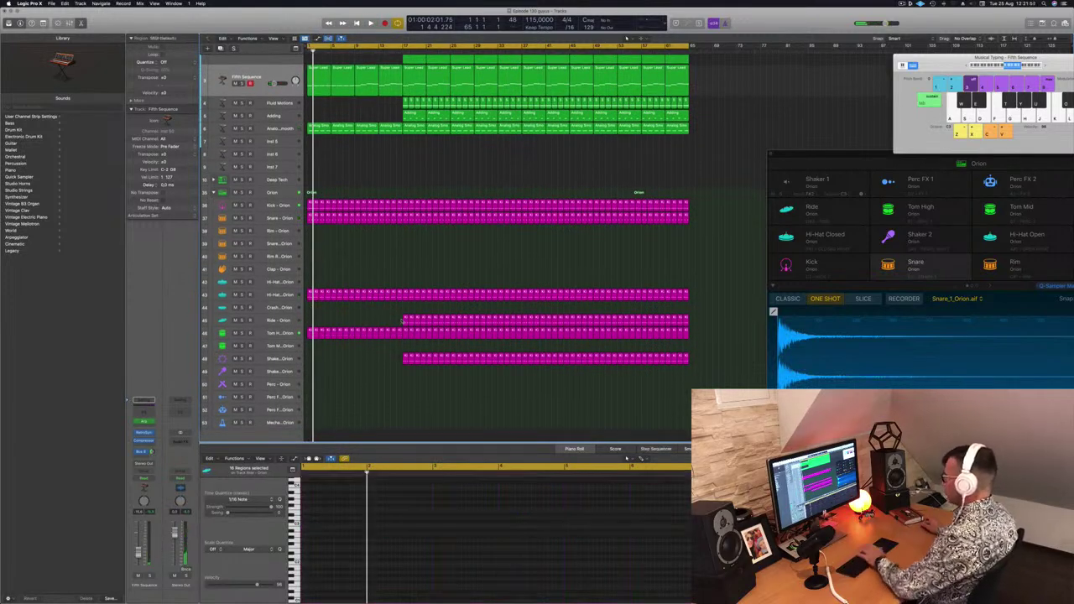
Select the Fifth Sequence track and open its Retro Synth instrument window.
scroll(351, 171, up, 1)
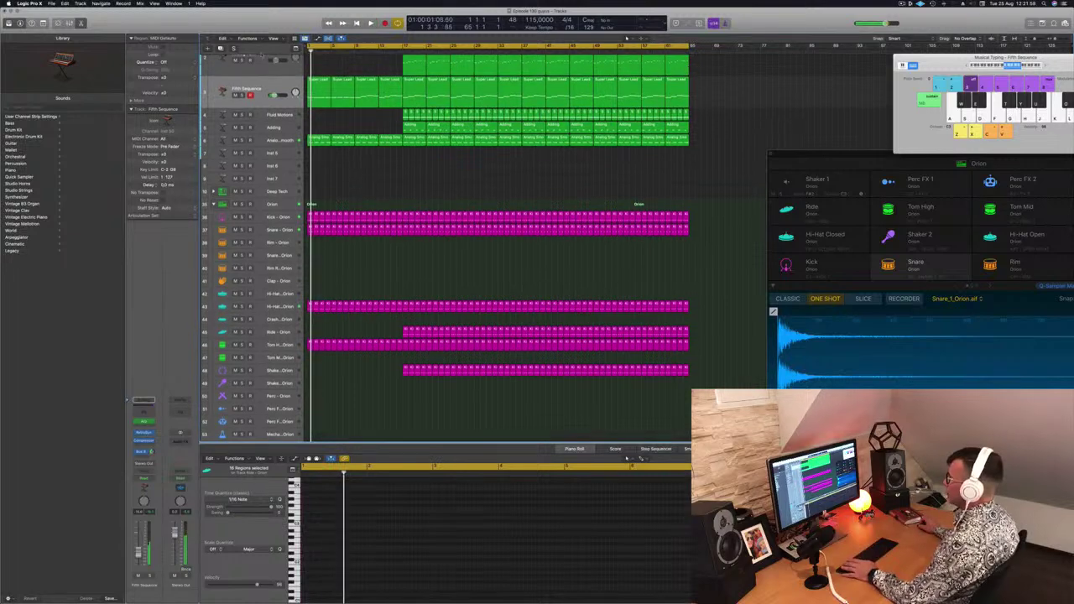
click(269, 89)
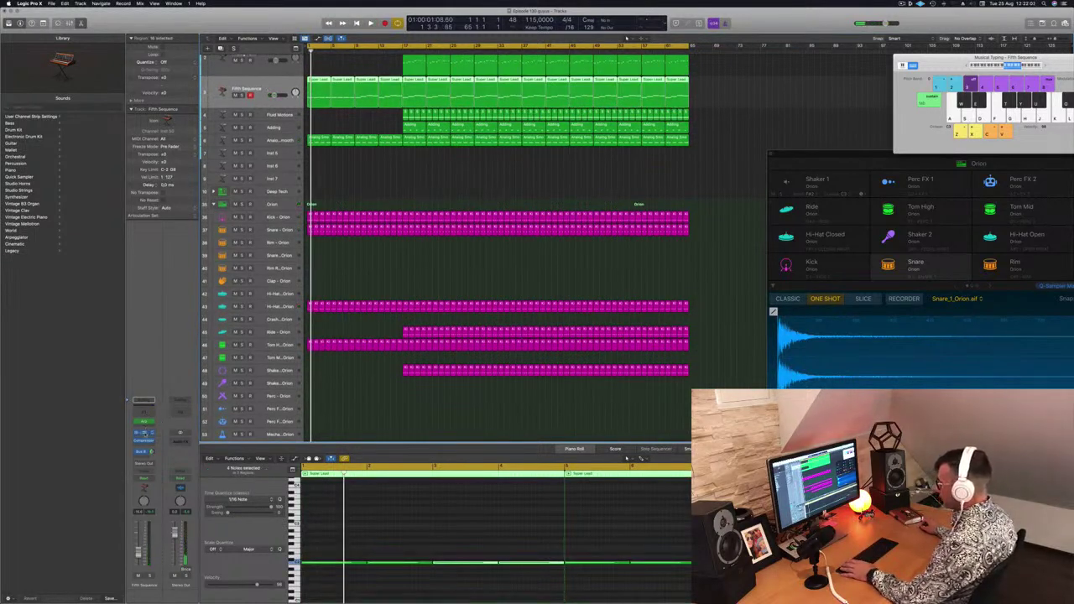
click(143, 401)
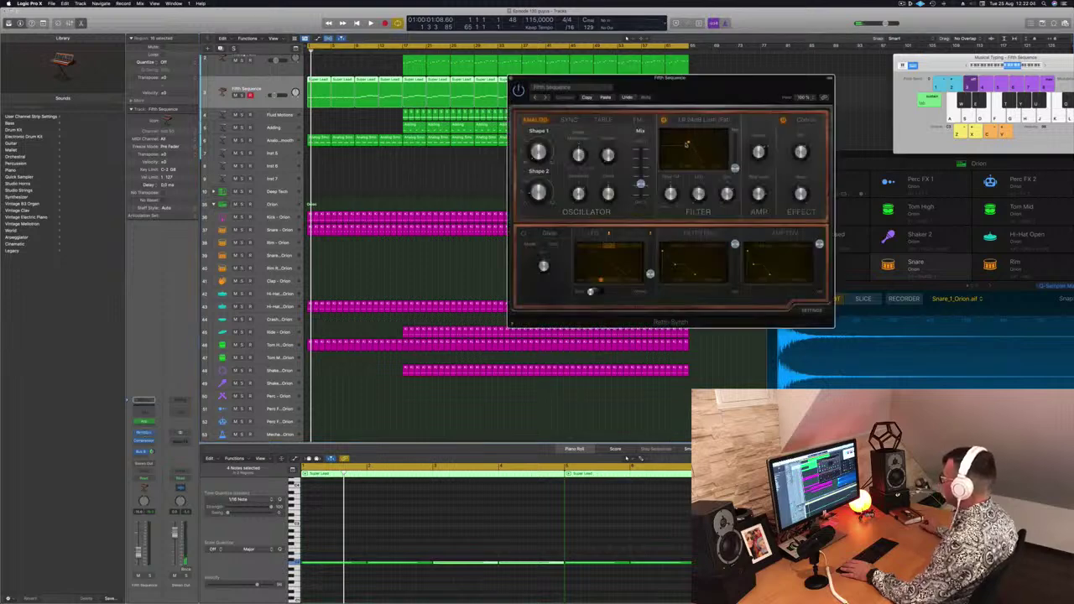
Set the Fifth Sequence track's automation mode to Touch and nudge the Retro Synth filter cutoff and resonance during playback to write automation.
drag(742, 86, 729, 110)
key(space)
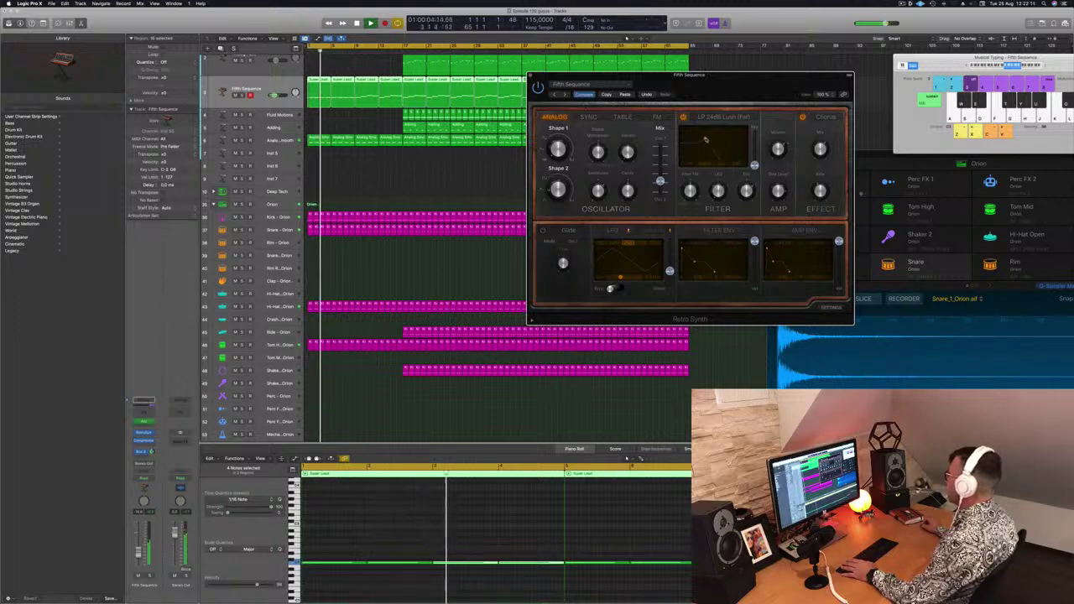
drag(747, 84, 758, 82)
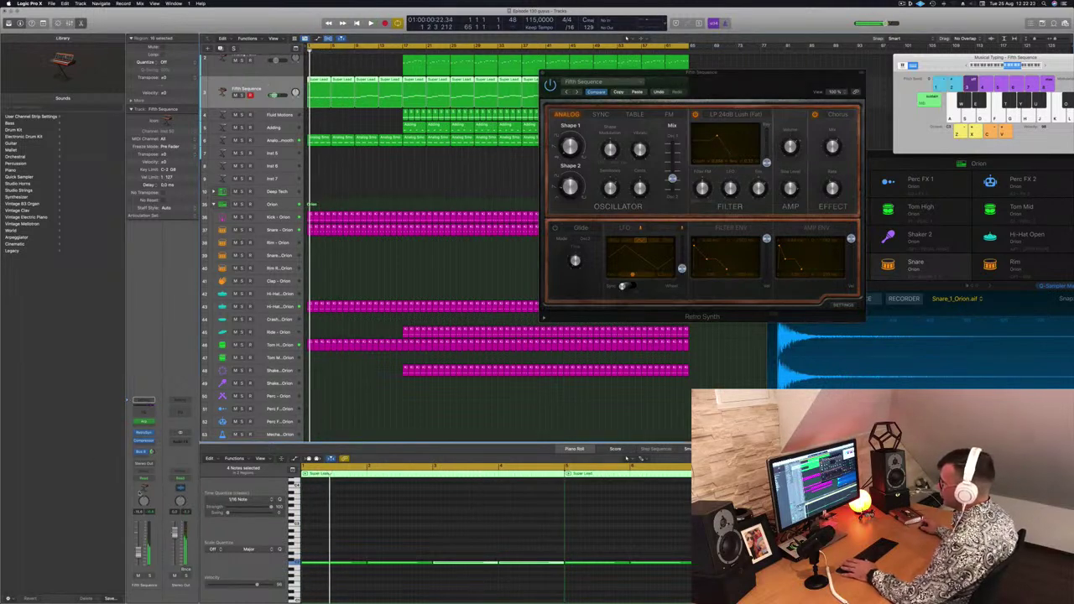
click(148, 464)
click(173, 455)
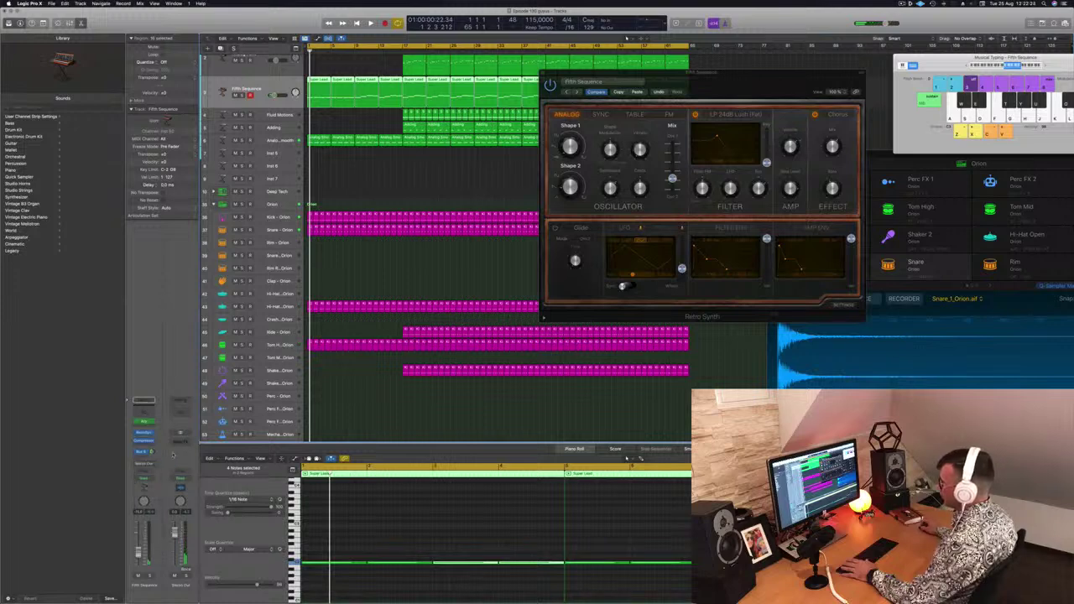
click(148, 476)
click(160, 499)
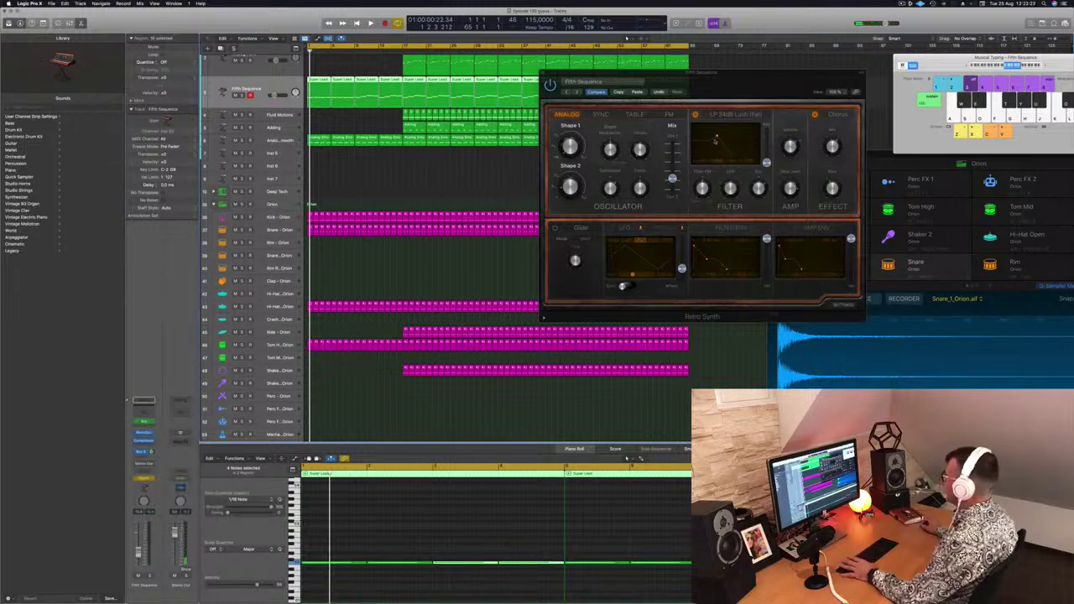
click(718, 137)
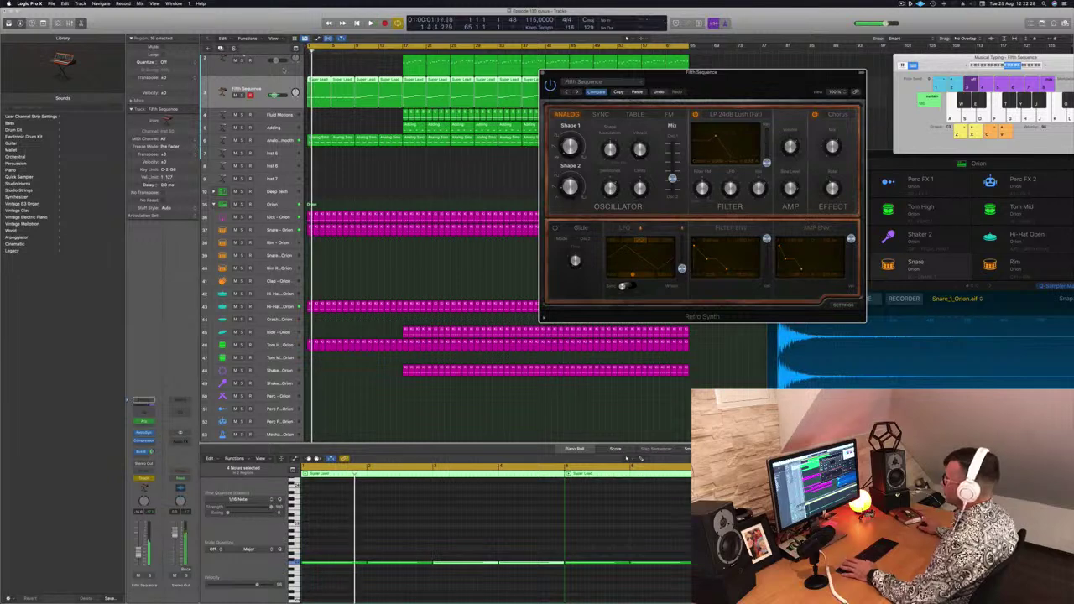
Hide Musical Typing and show the Fifth Sequence track's Retro Synth Cutoff automation with the Resonance lane beneath it.
click(257, 82)
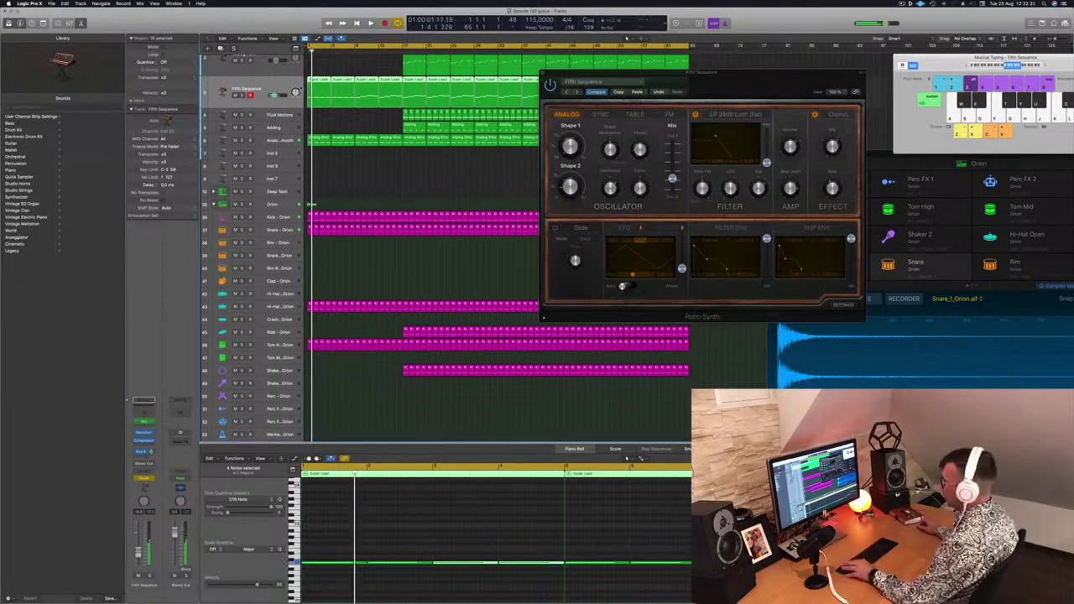
key(super+k)
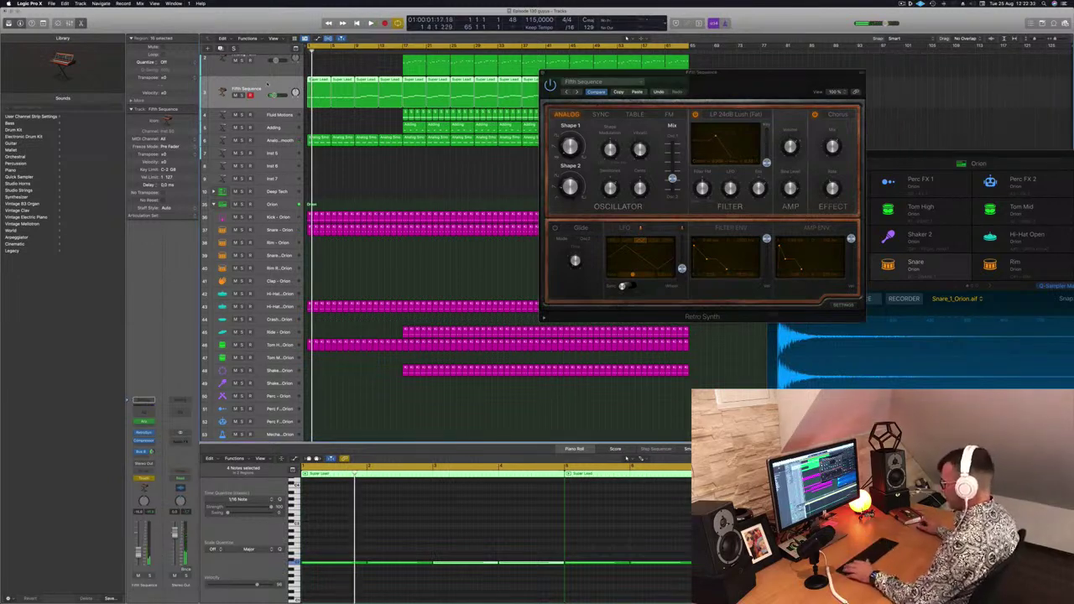
key(a)
click(266, 95)
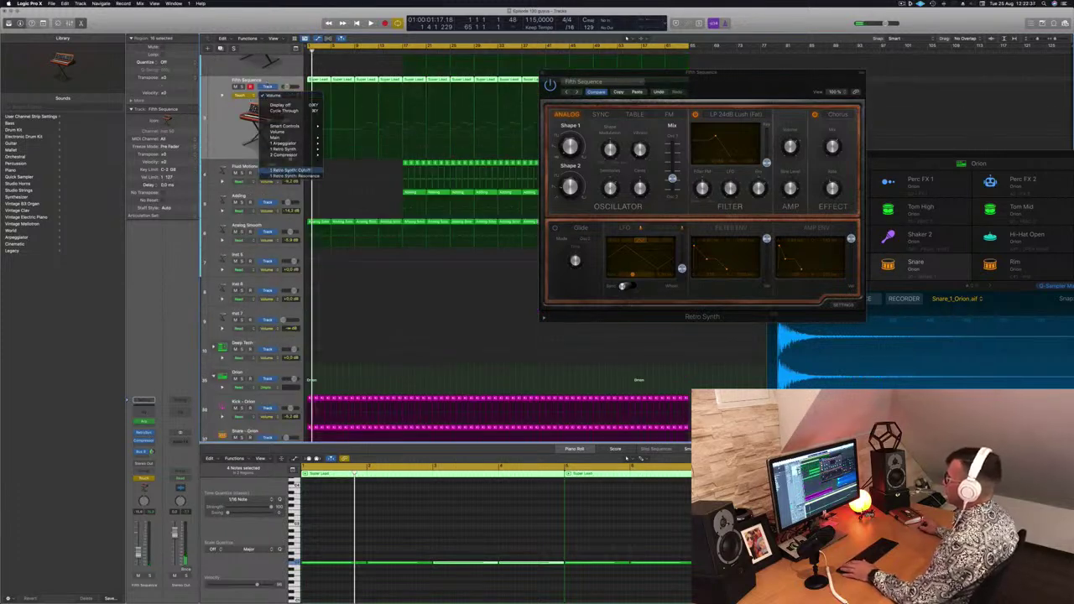
click(289, 170)
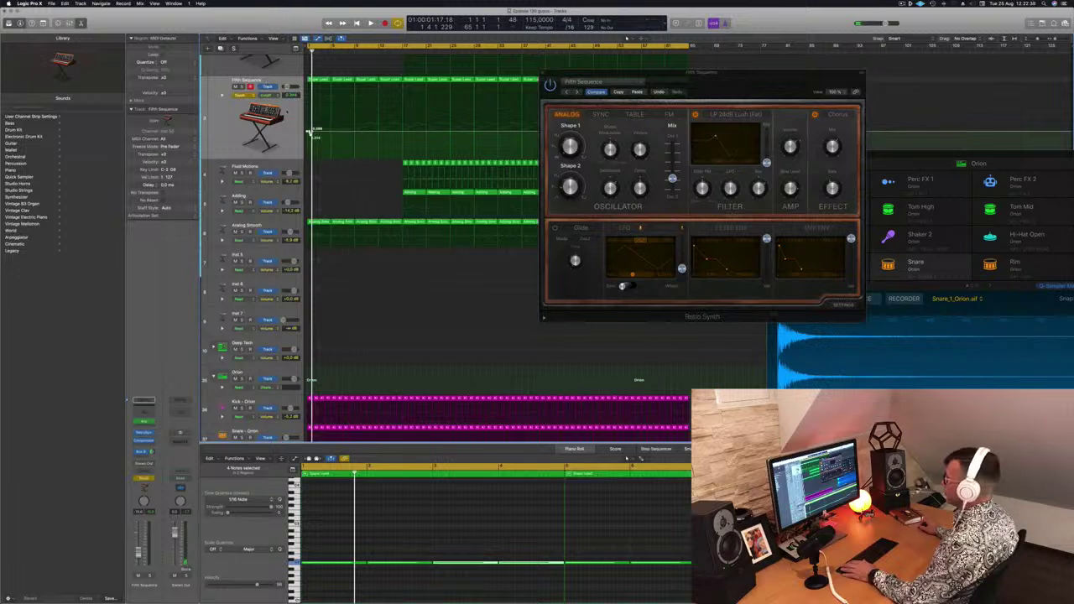
click(224, 97)
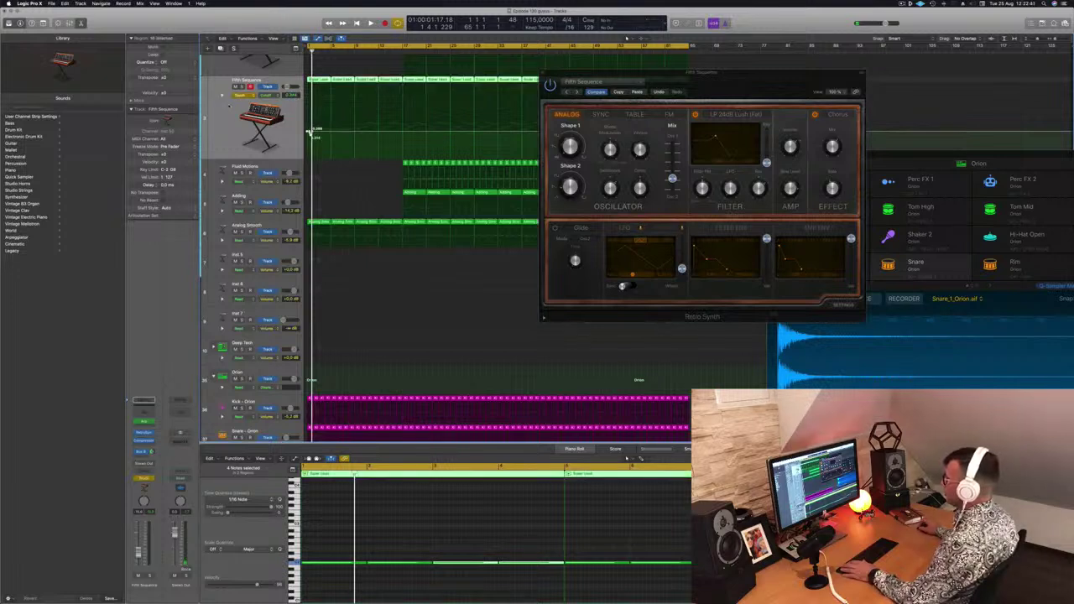
click(222, 95)
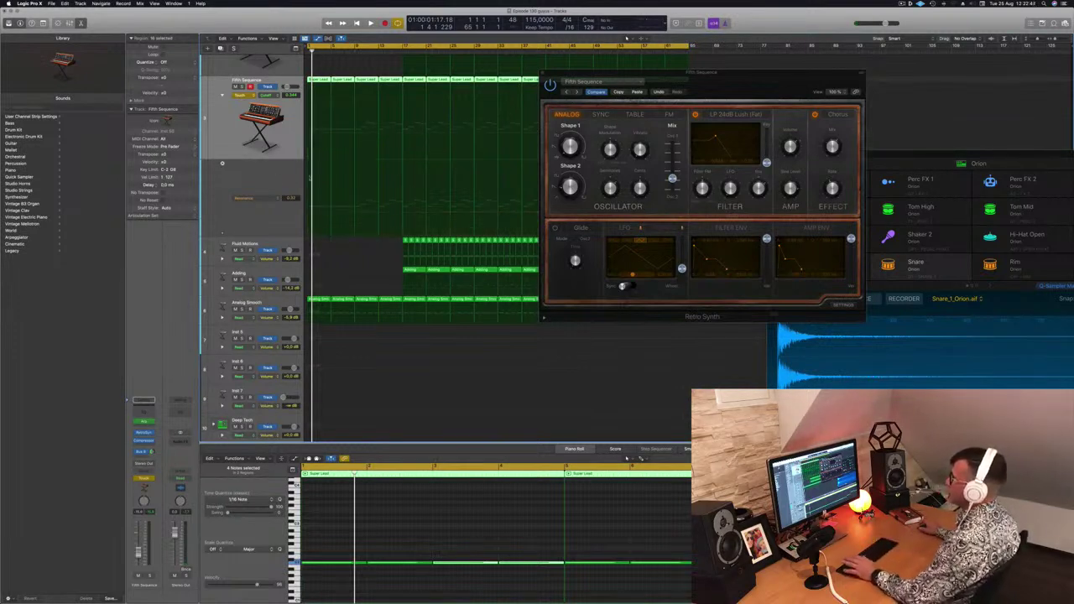
Uncover the arrangement behind the Retro Synth window and set the Fifth Sequence track's automation mode to Read.
click(313, 132)
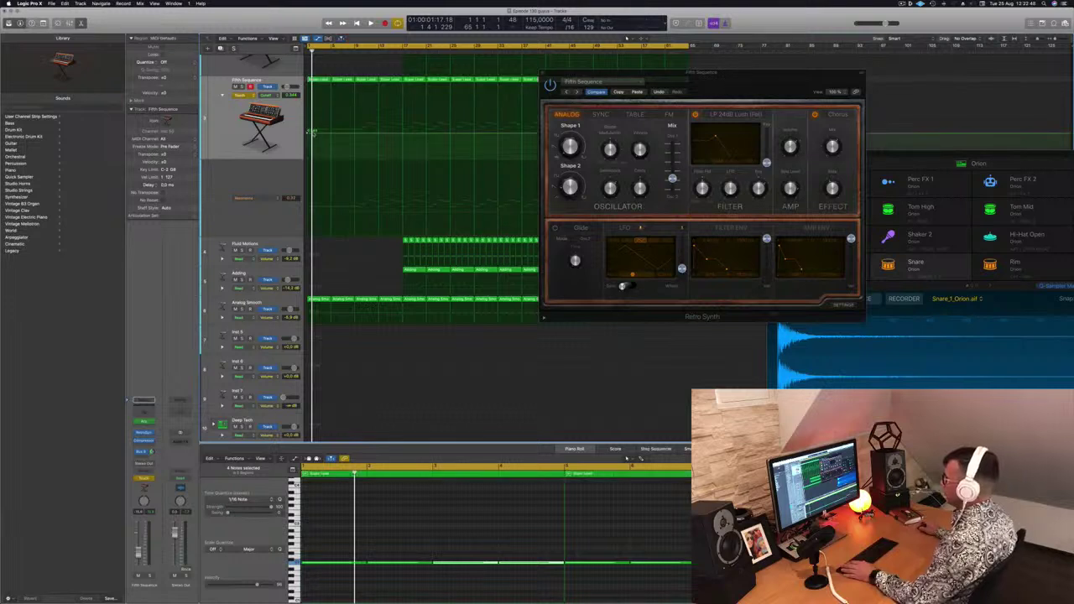
drag(695, 78, 810, 82)
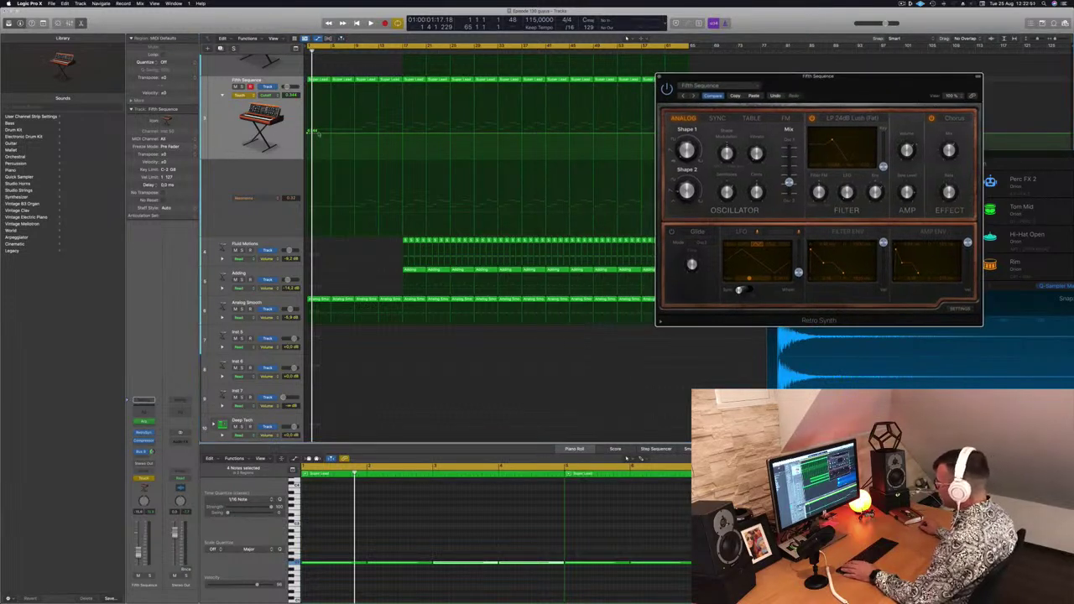
click(245, 95)
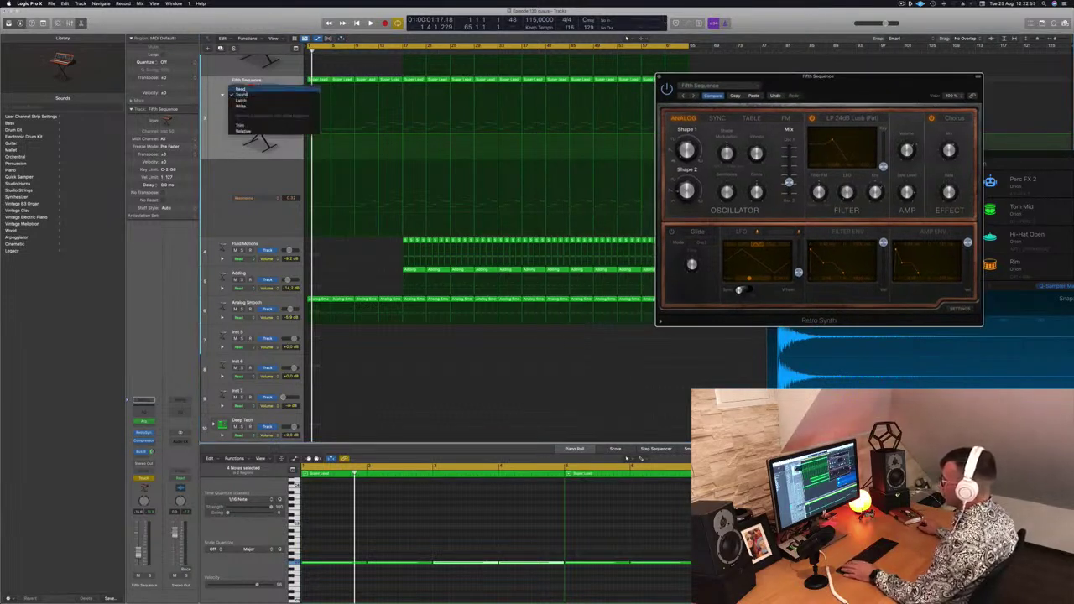
click(240, 89)
Shape a rising cutoff ramp on Fifth Sequence by adding a point near bar 10 and lowering the bar 1 point, then audition it.
key(space)
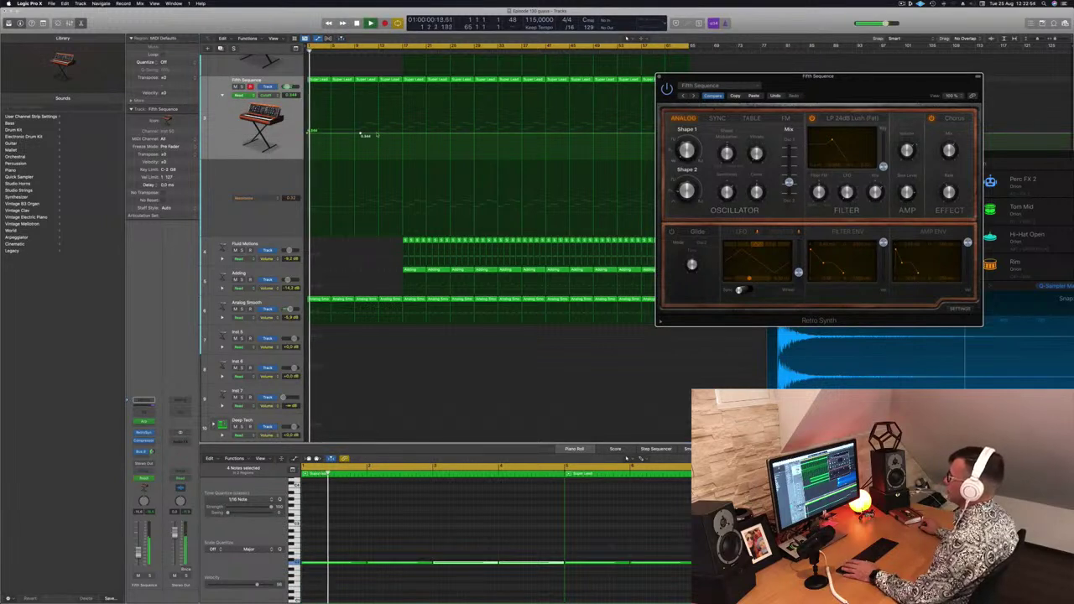
click(361, 133)
key(space)
drag(307, 133, 307, 138)
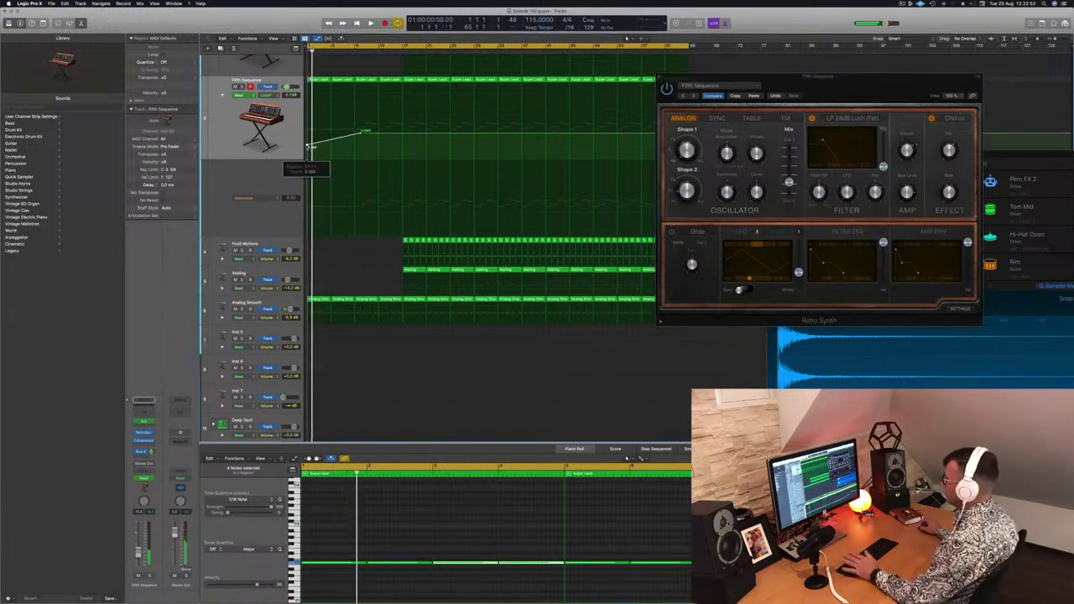
key(space)
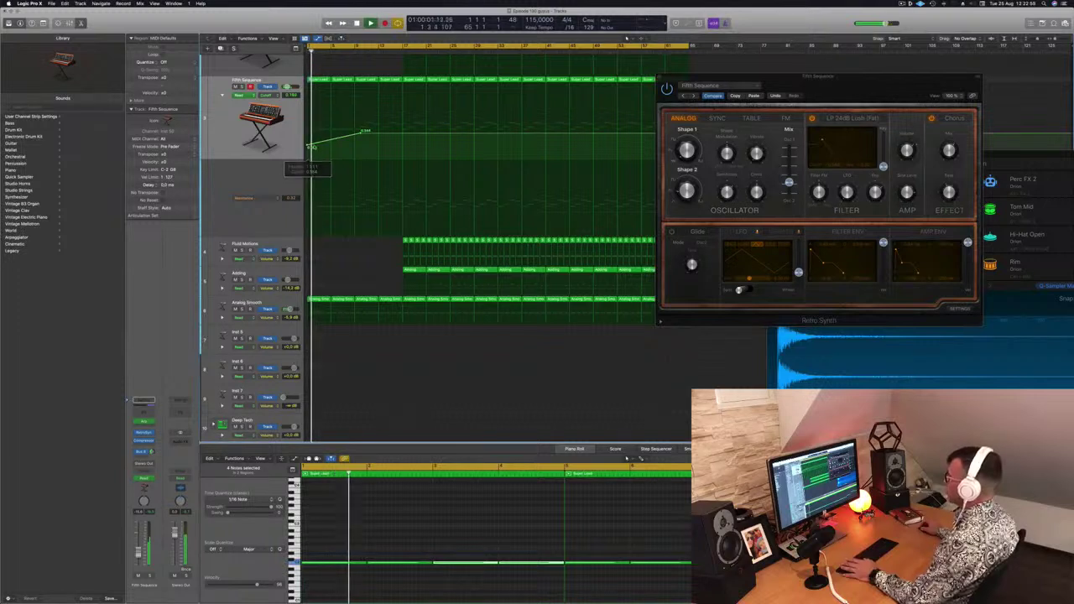
Delete every note except the first in each of the first two Analog Smooth regions.
click(319, 299)
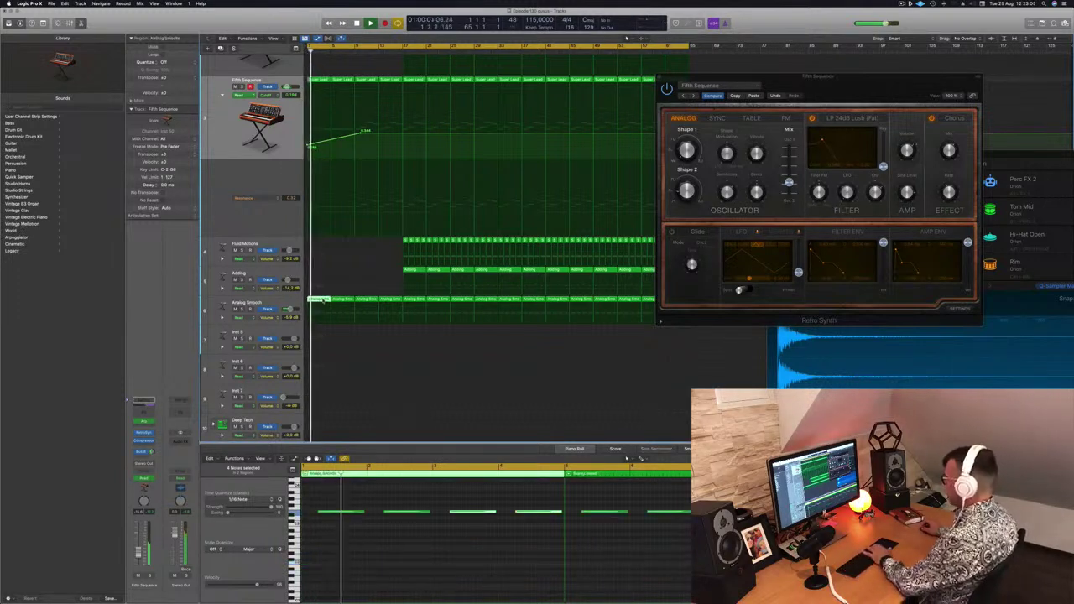
drag(321, 299, 342, 298)
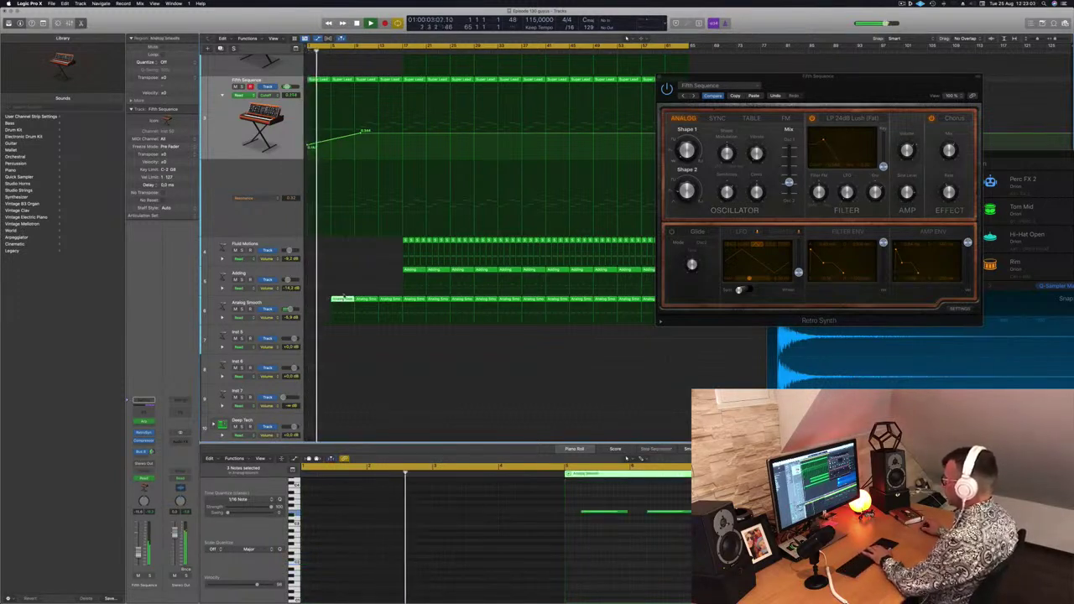
key(super+z)
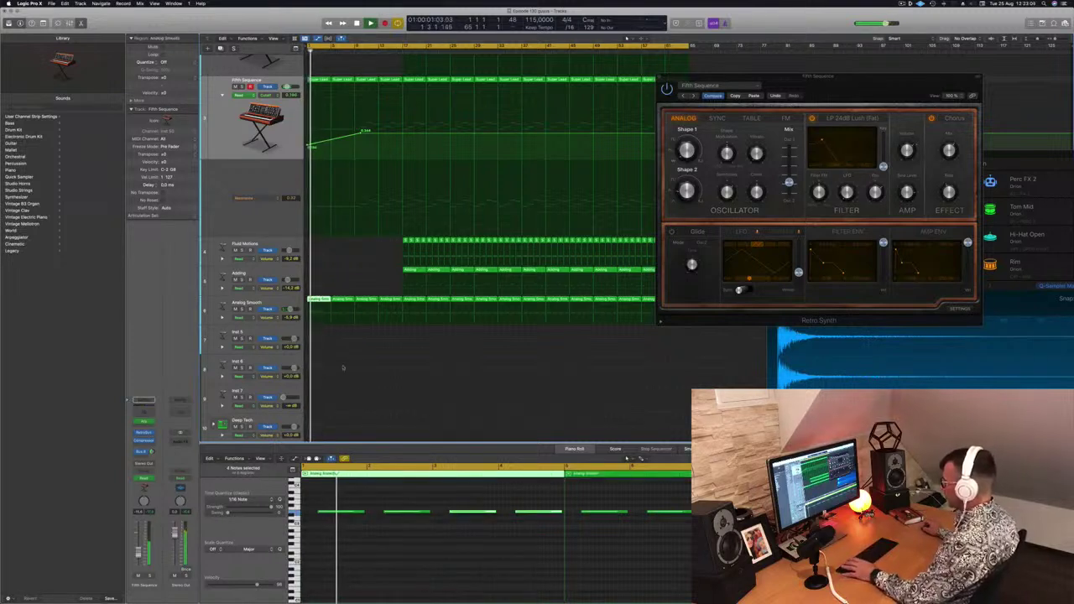
scroll(388, 529, down, 3)
drag(374, 503, 497, 535)
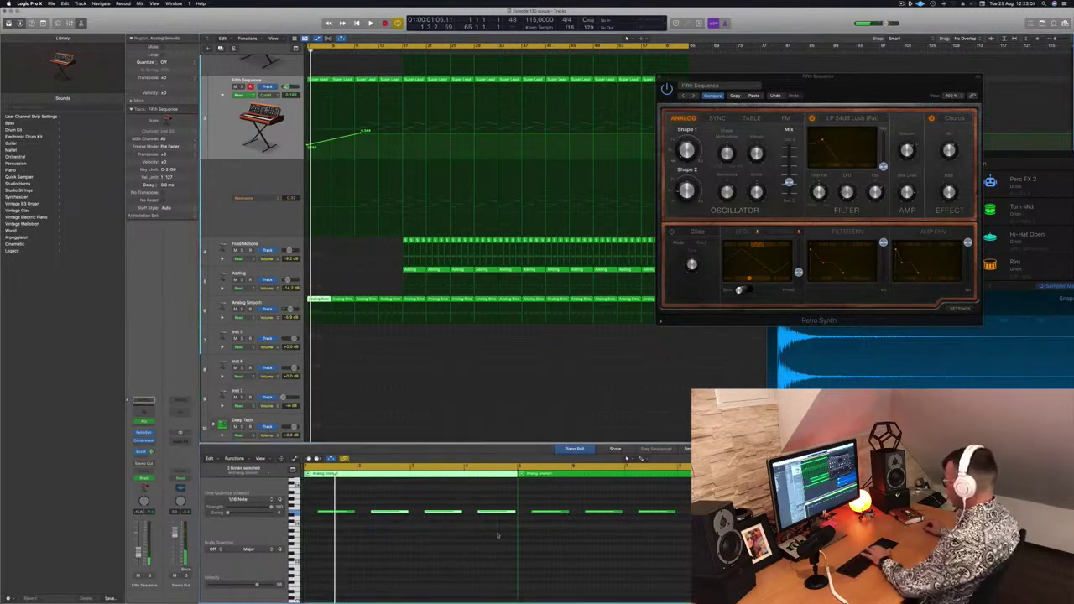
drag(583, 523, 715, 501)
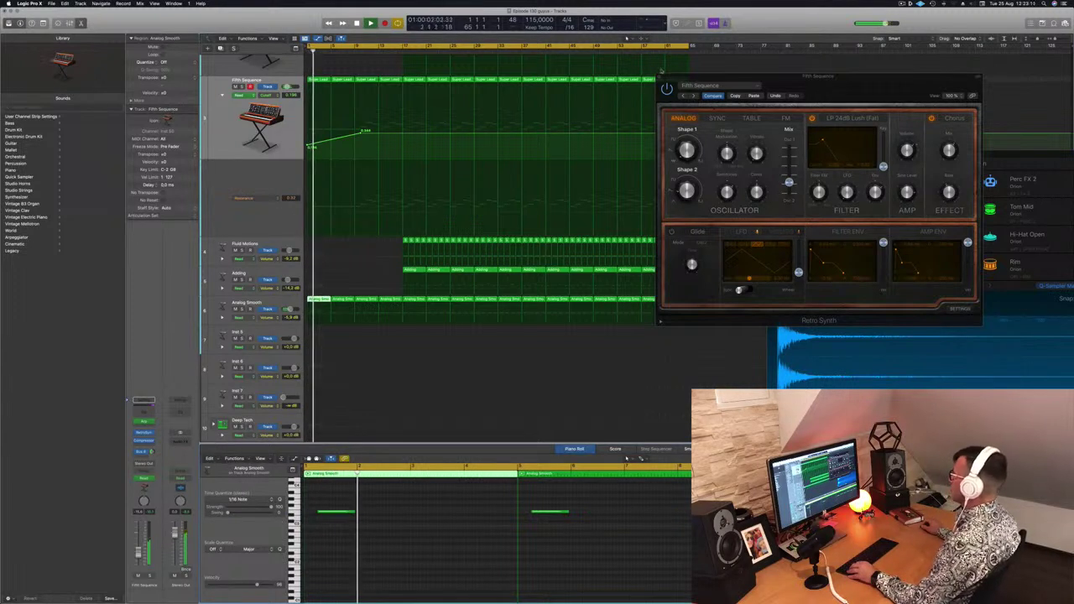
Replace the Analog Smooth and Fifth Sequence regions between bars 9 and 17 with copies of their bar 1 to 9 regions.
key(v)
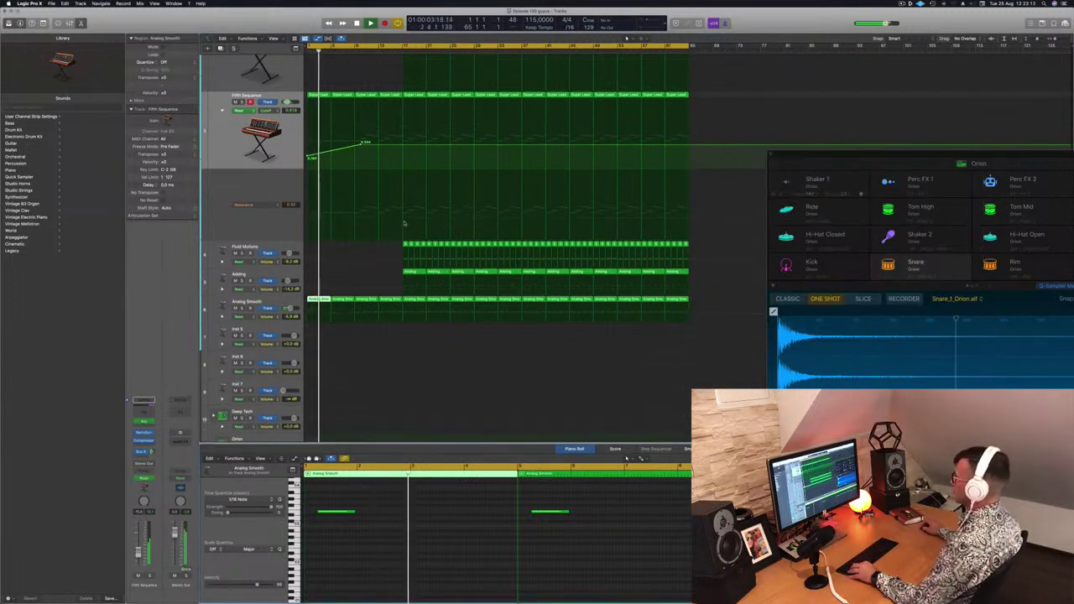
scroll(379, 222, down, 5)
scroll(394, 203, down, 2)
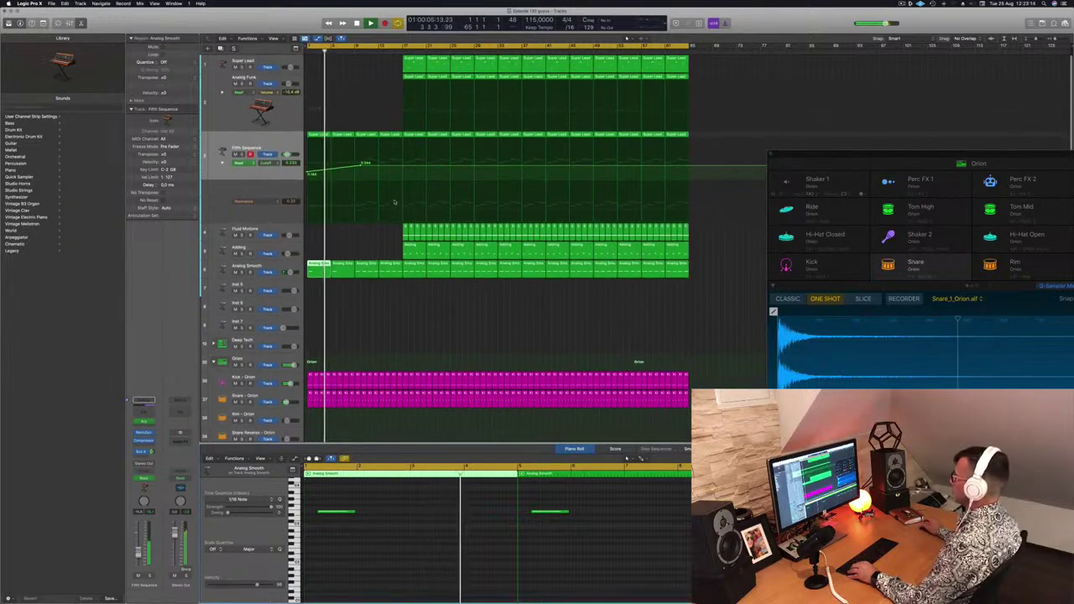
scroll(379, 249, right, 2)
scroll(408, 307, left, 2)
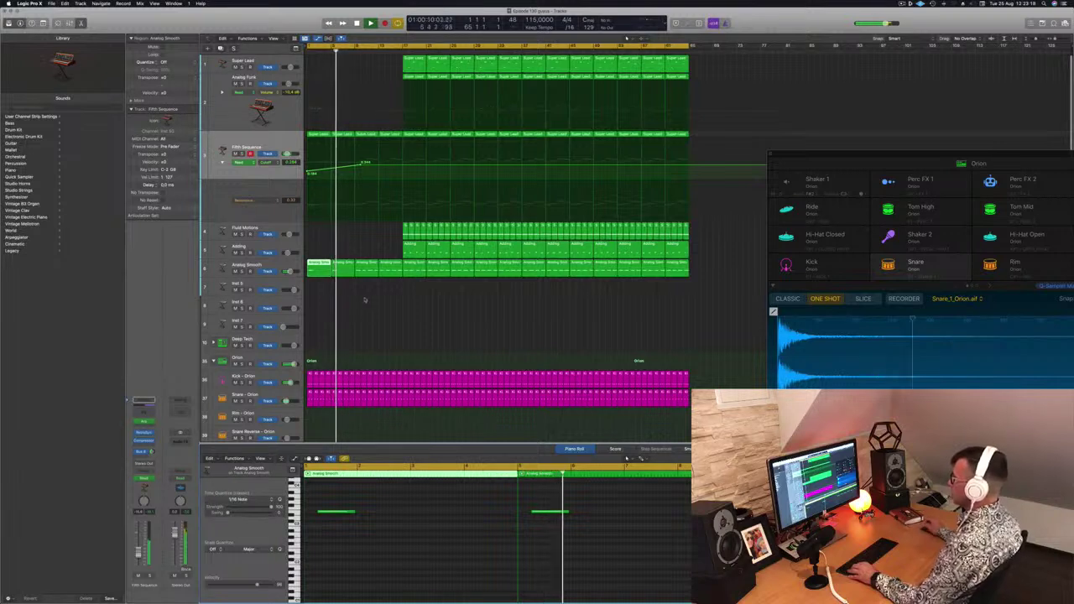
shift+click(382, 265)
key(Delete)
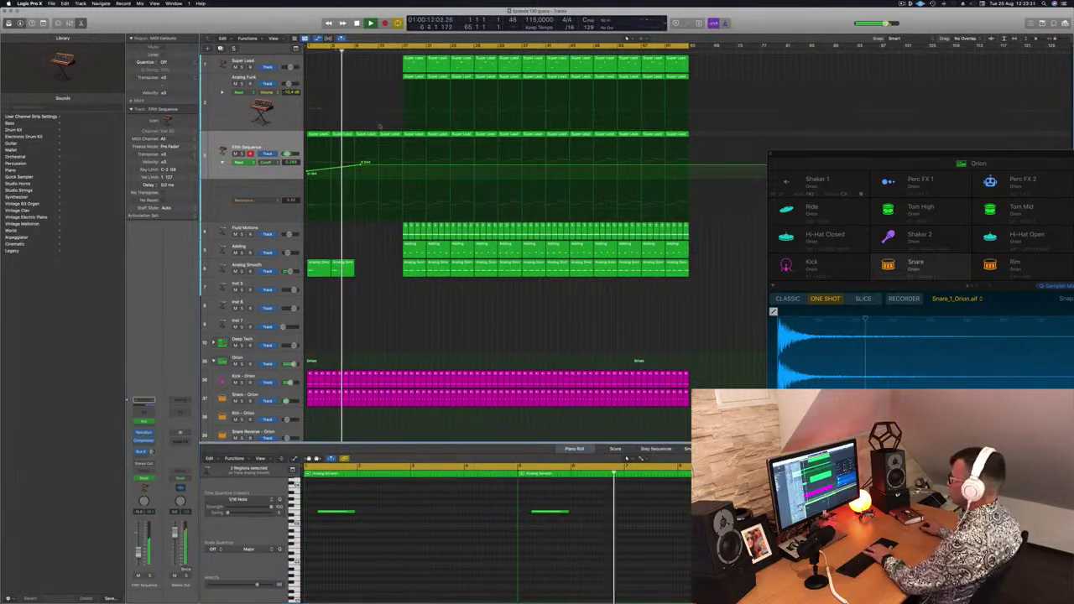
click(389, 135)
key(Delete)
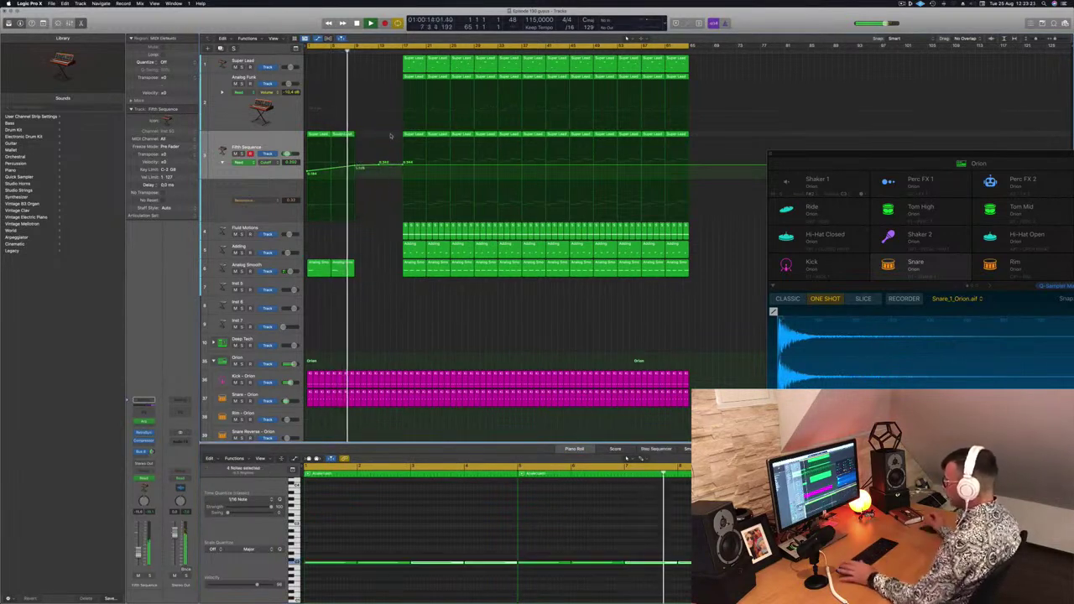
drag(360, 171, 310, 261)
drag(316, 136, 361, 137)
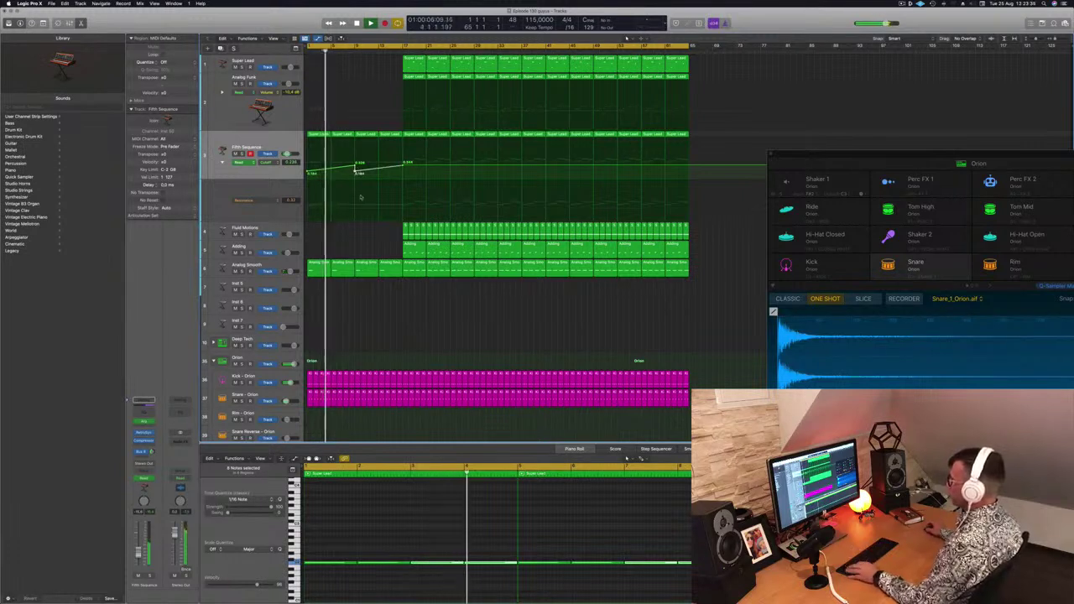
Copy the Adding region from bar 17 to bar 9 and delete all its notes except the opening two.
click(408, 245)
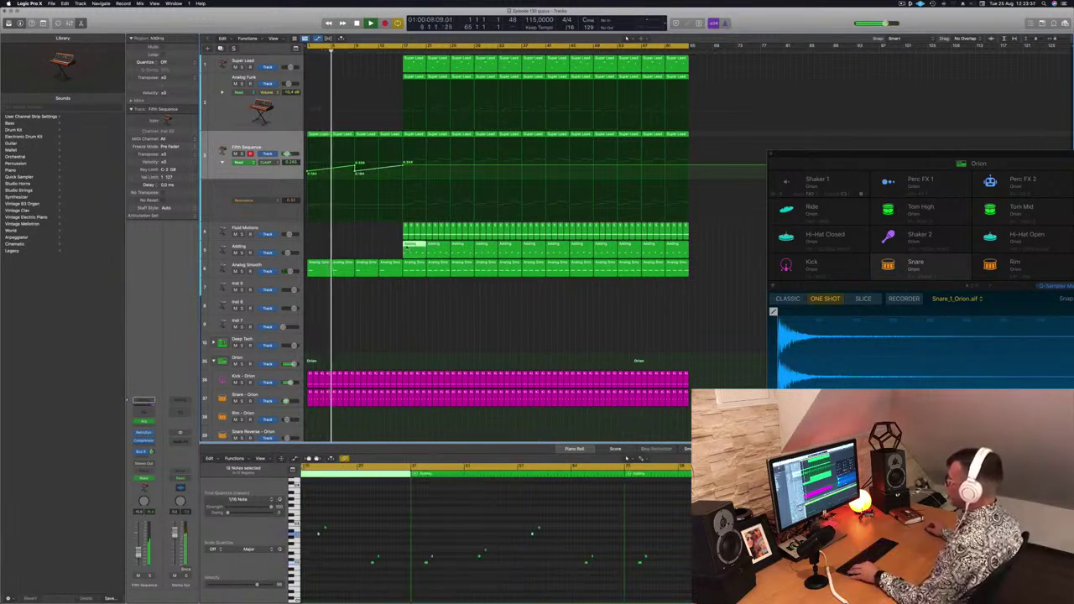
drag(410, 247, 359, 251)
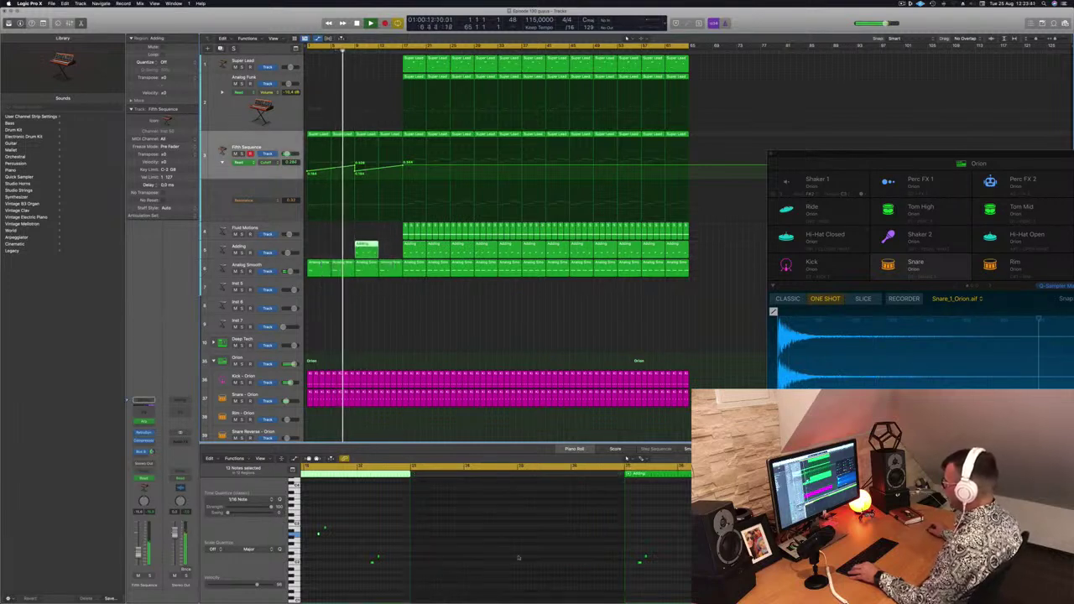
key(super+Left)
scroll(386, 526, left, 4)
scroll(386, 527, left, 1)
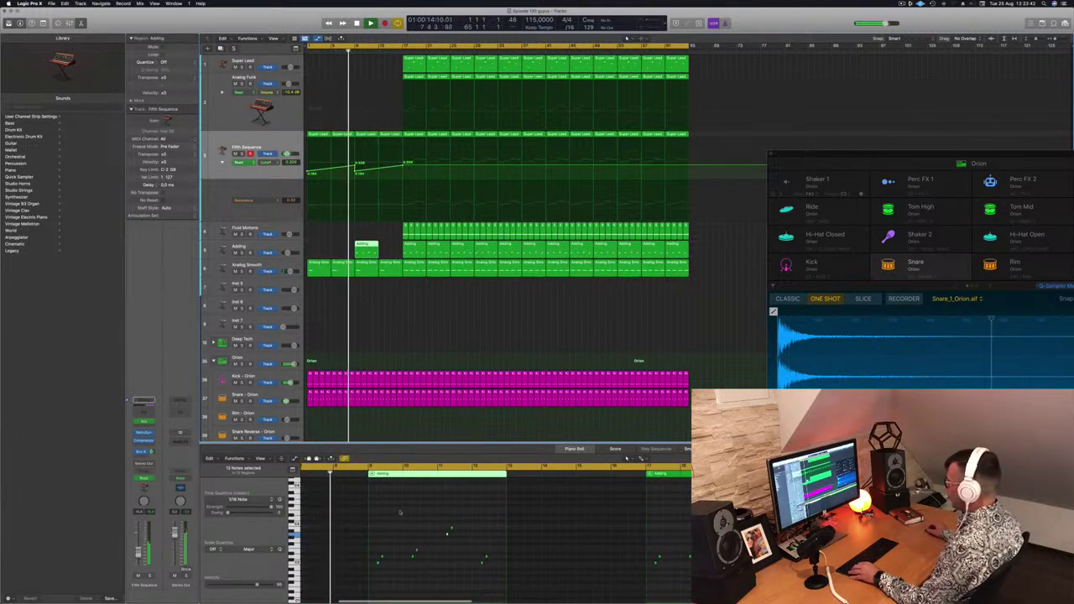
drag(399, 510, 490, 587)
key(Delete)
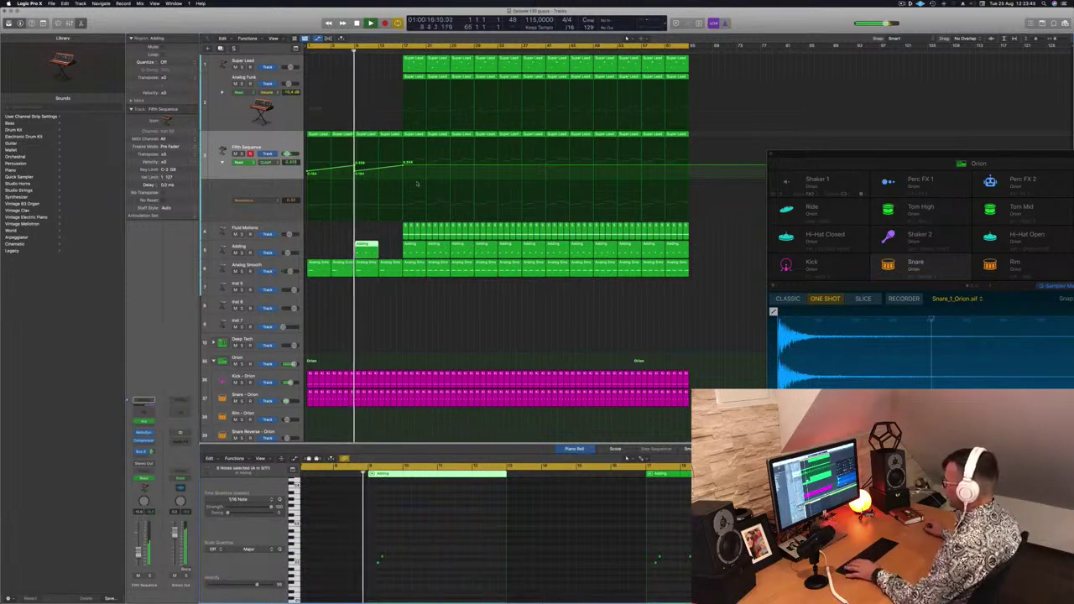
Select all regions on the Adding track and copy them four bars forward, with the first copy at bar 13.
click(286, 252)
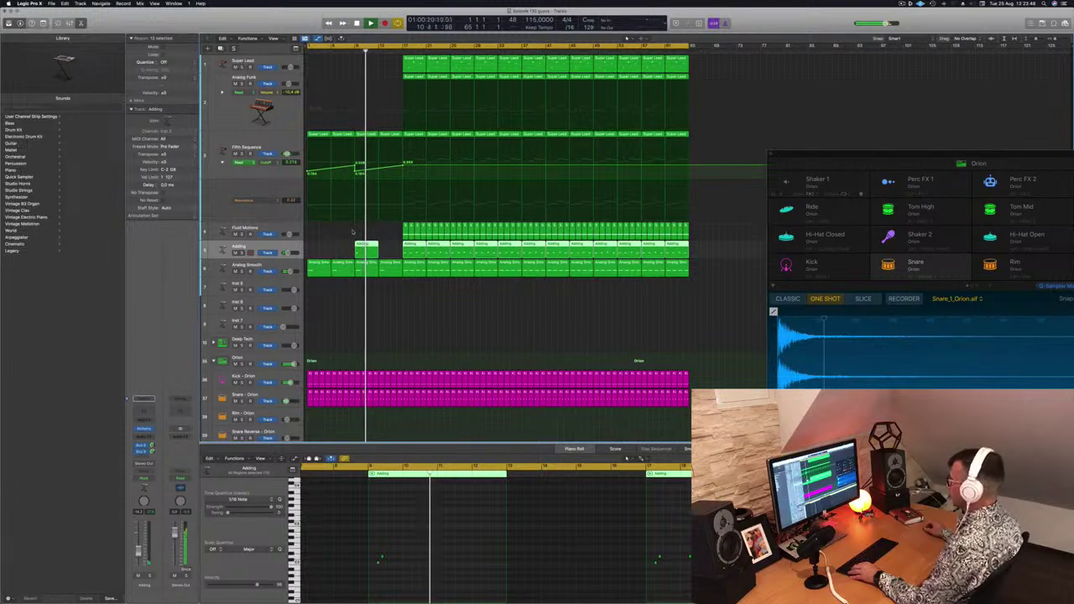
scroll(384, 123, up, 1)
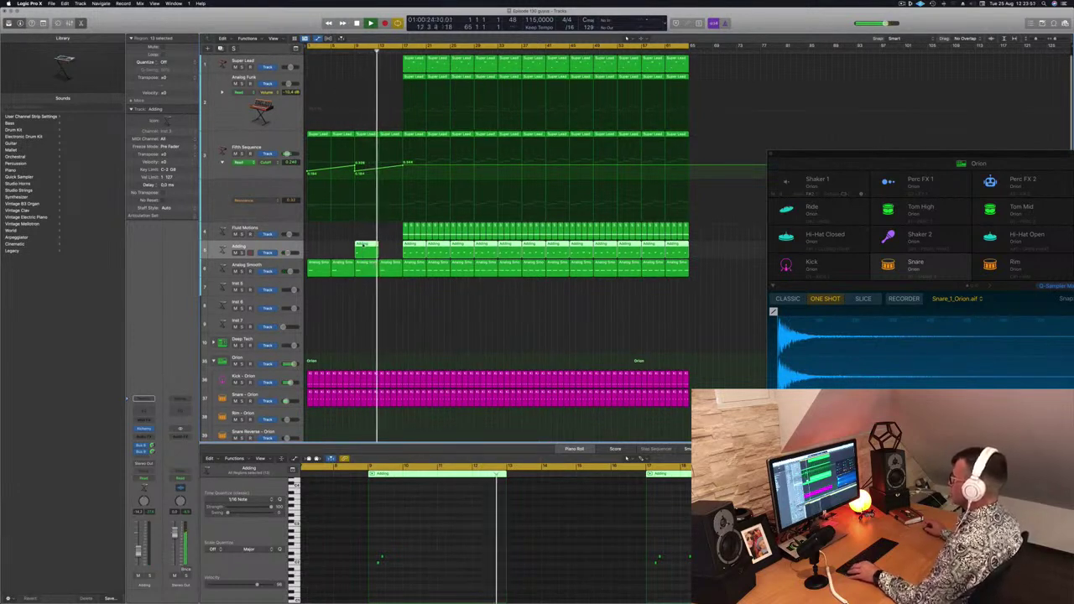
drag(368, 250, 391, 251)
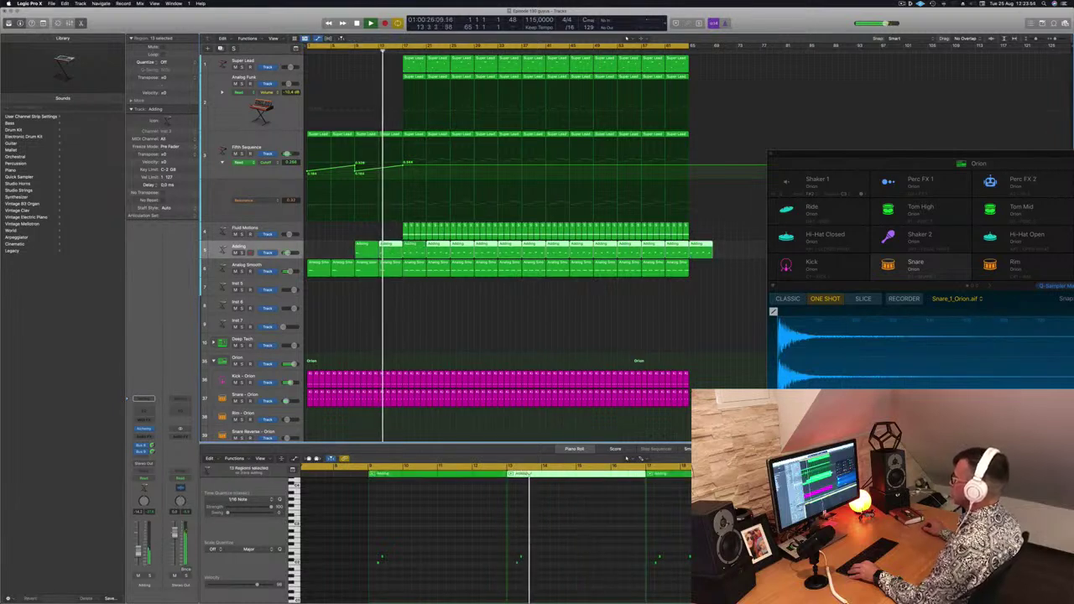
Play the arrangement back from its beginning to check the simplified opening.
key(Return)
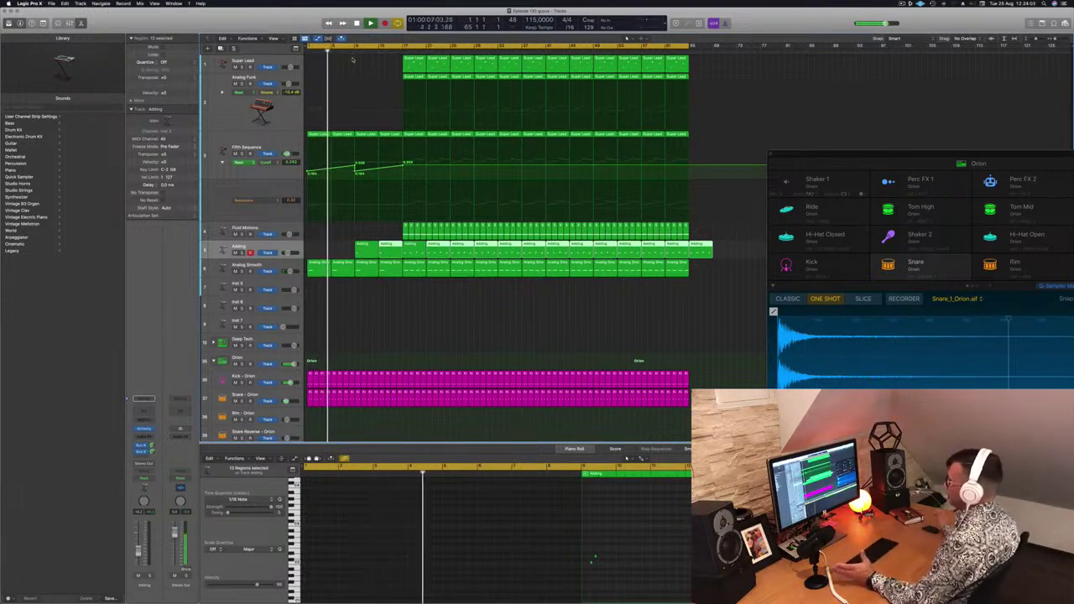
click(399, 311)
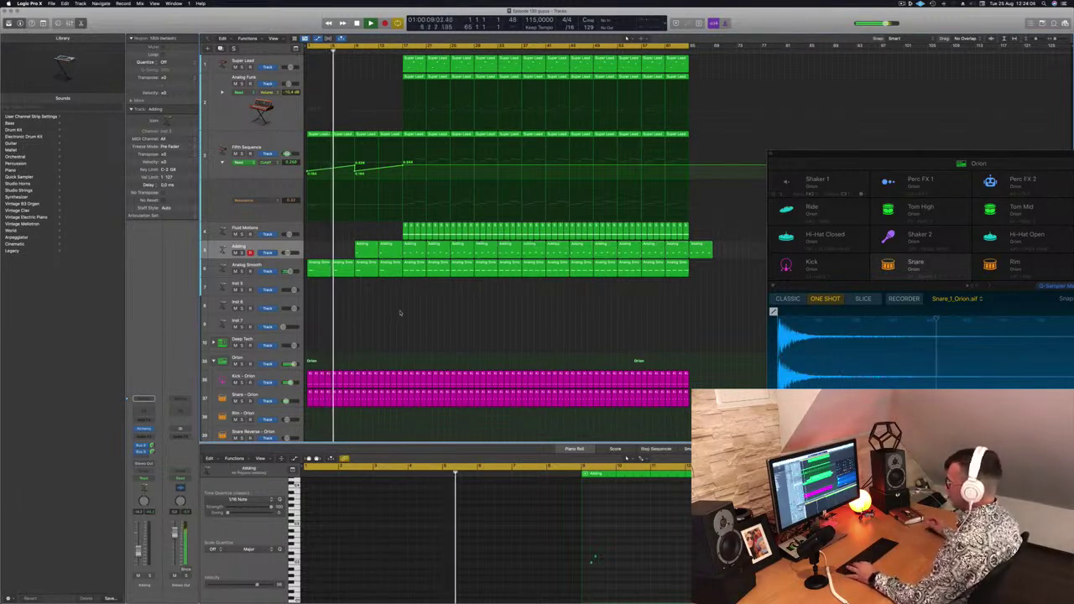
scroll(398, 312, up, 2)
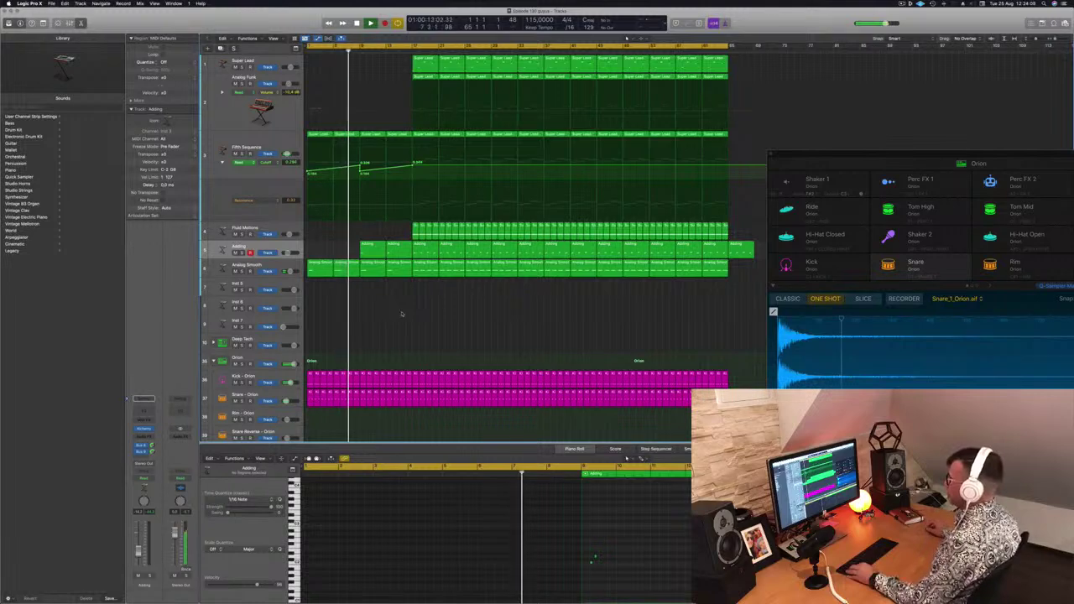
scroll(413, 304, down, 2)
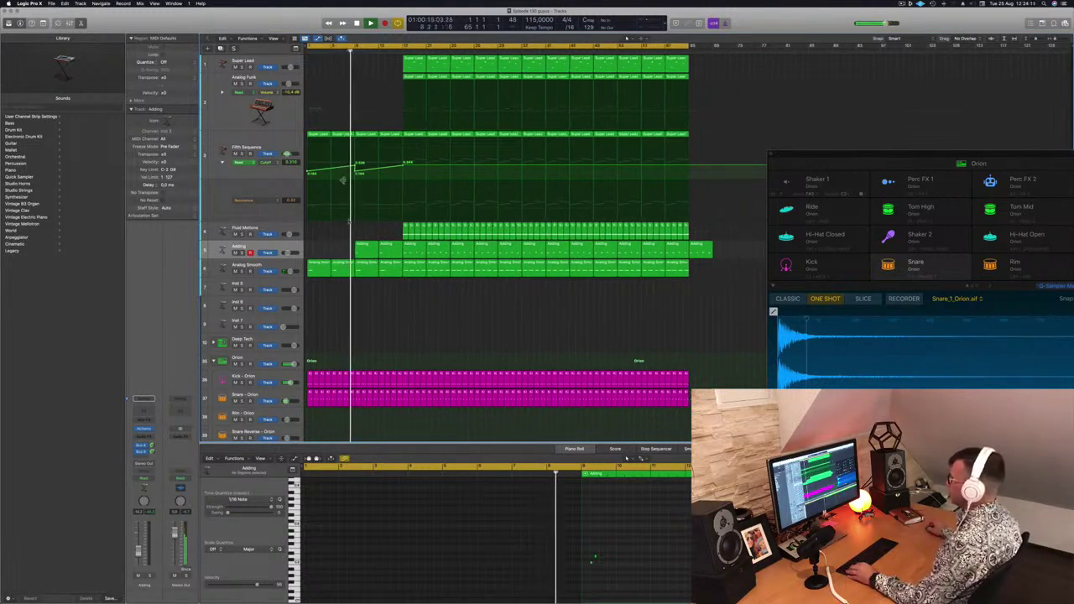
Delete all Orion drum regions except the kick between bars 17 and 25.
scroll(408, 298, down, 5)
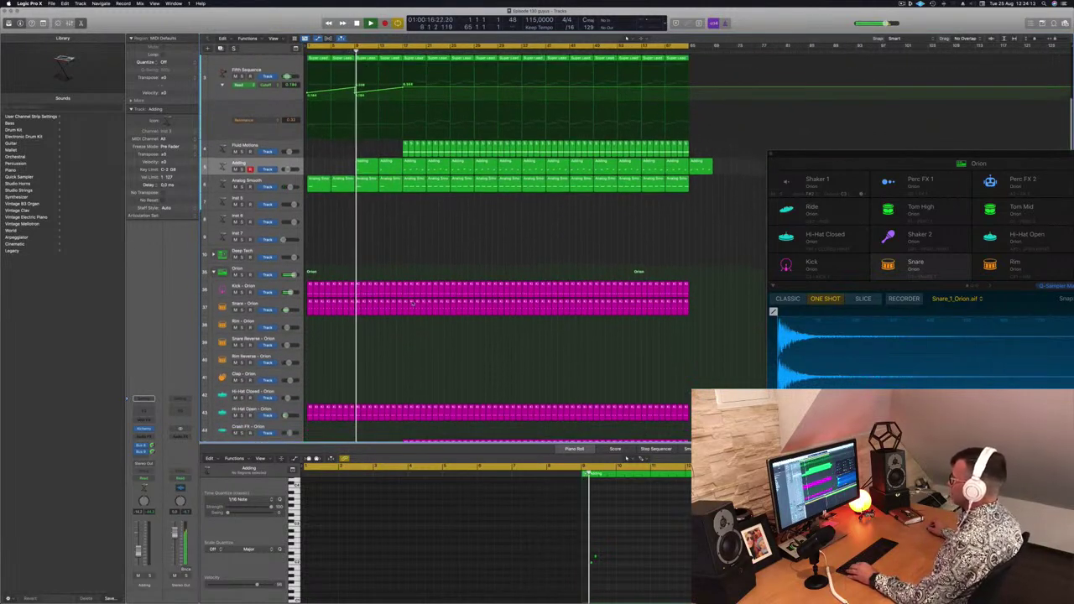
scroll(409, 303, down, 3)
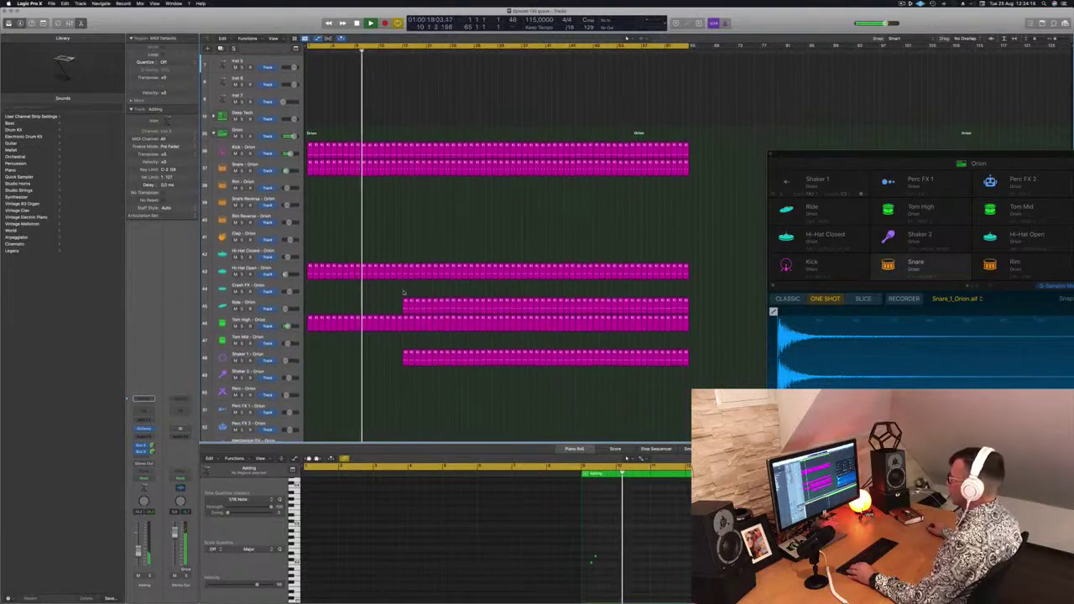
scroll(406, 291, up, 4)
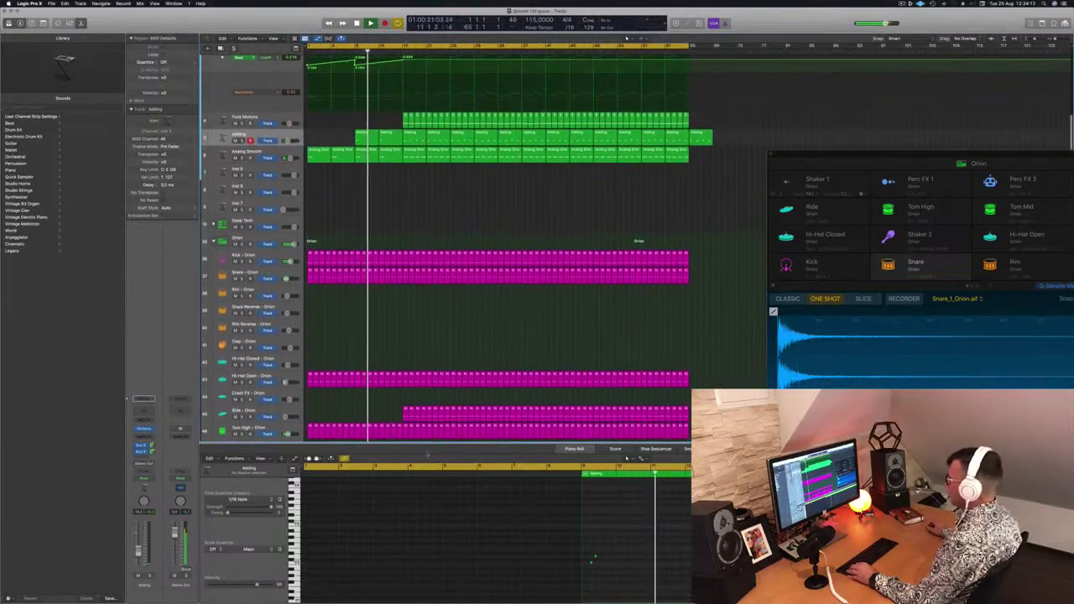
scroll(407, 393, down, 2)
scroll(407, 393, down, 1)
drag(403, 429, 450, 199)
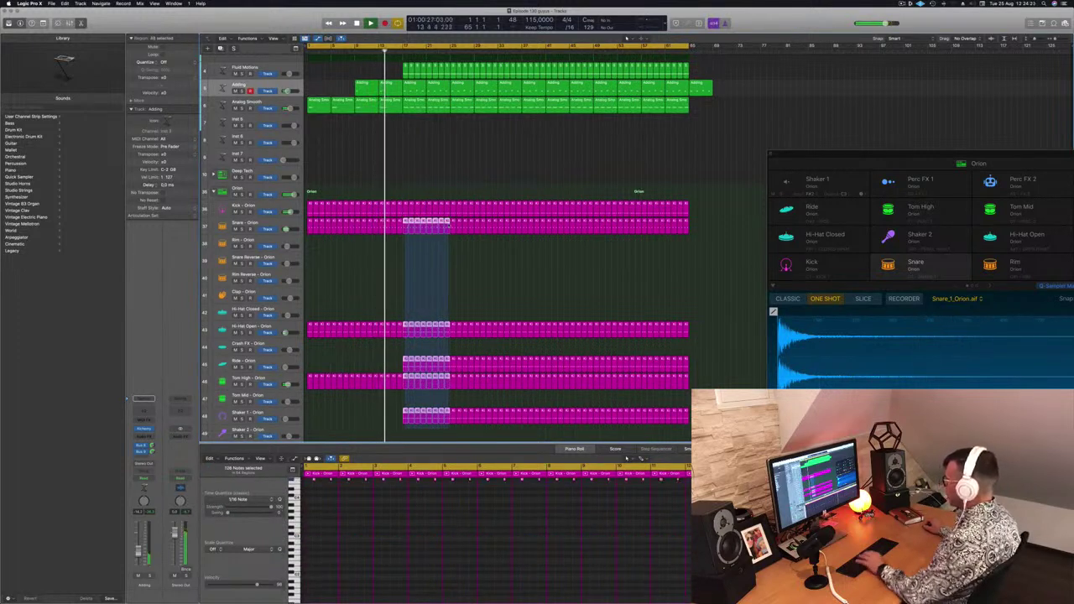
key(Delete)
Delete the Analog Smooth, Adding, Fluid Motions and Analog Funk regions between bars 17 and 25.
scroll(419, 195, up, 3)
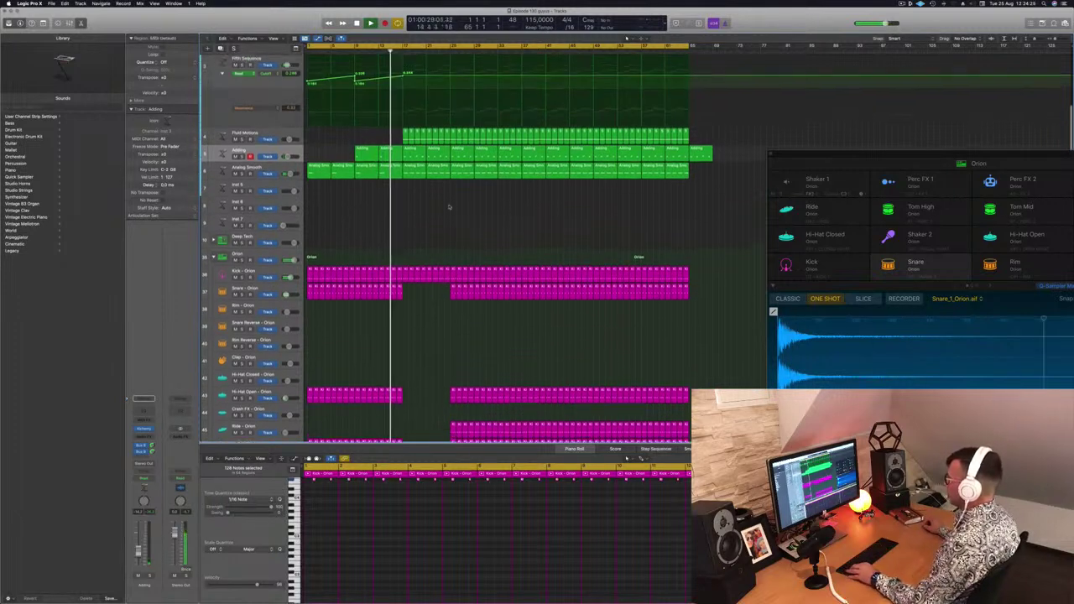
drag(413, 211, 433, 179)
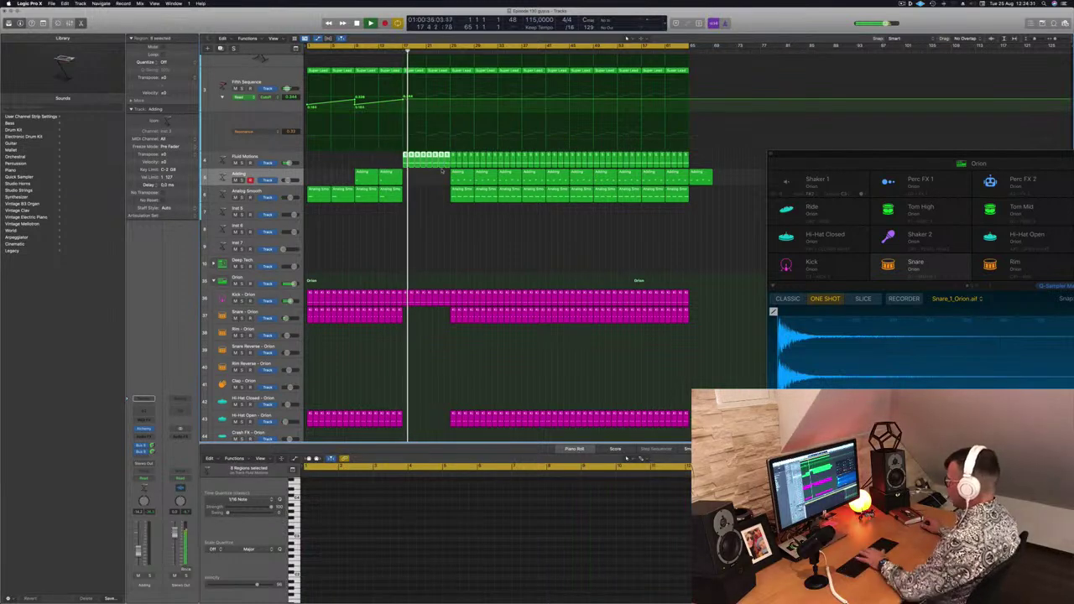
scroll(439, 176, up, 4)
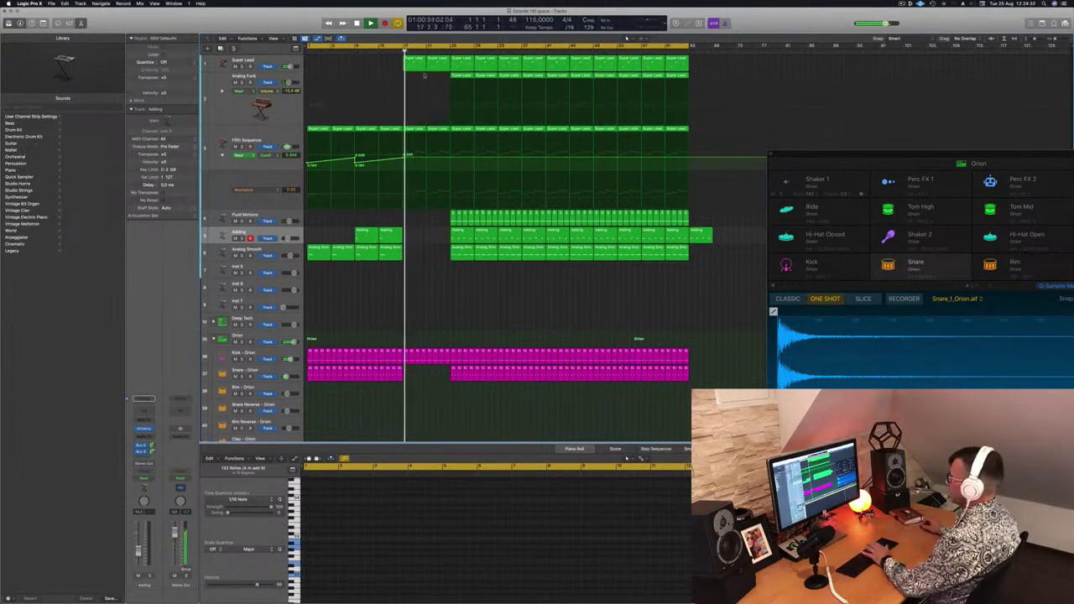
Open the Channel EQ on the Super Lead track and switch off its high-cut filter.
click(229, 62)
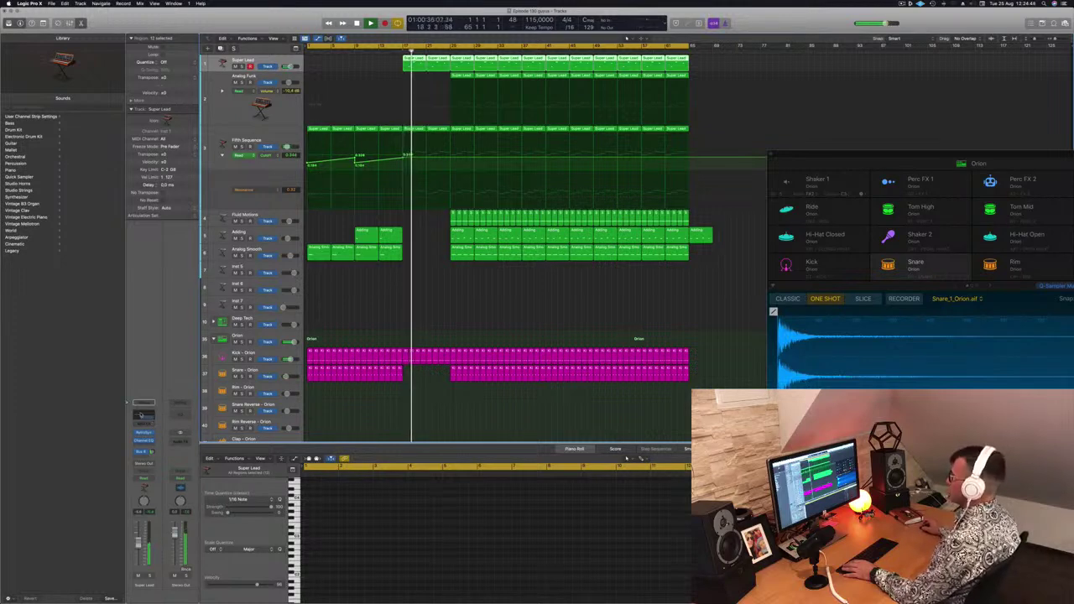
click(141, 415)
key(space)
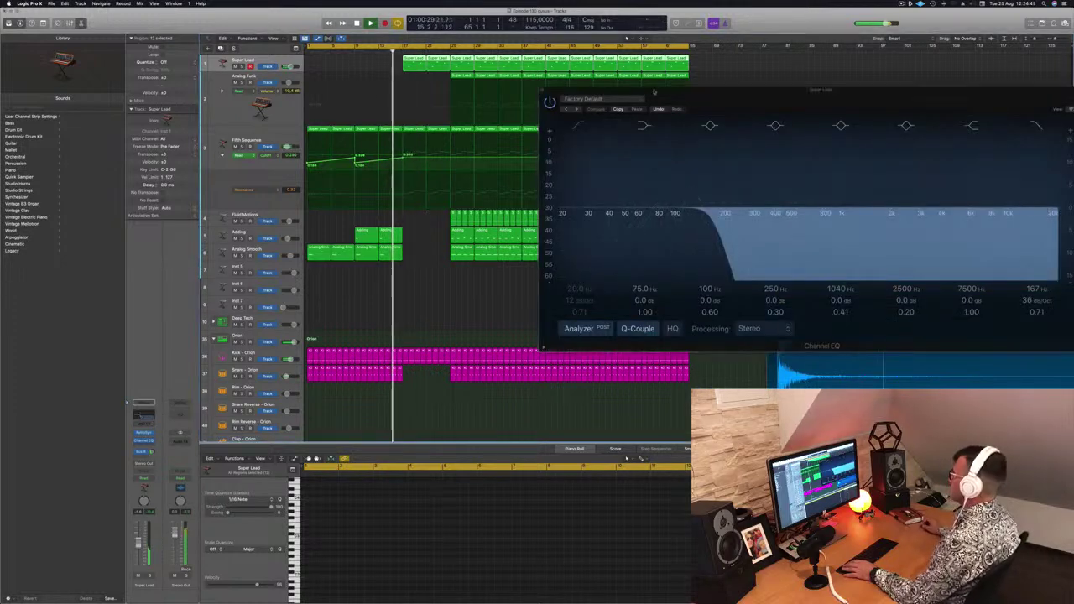
drag(653, 90, 210, 147)
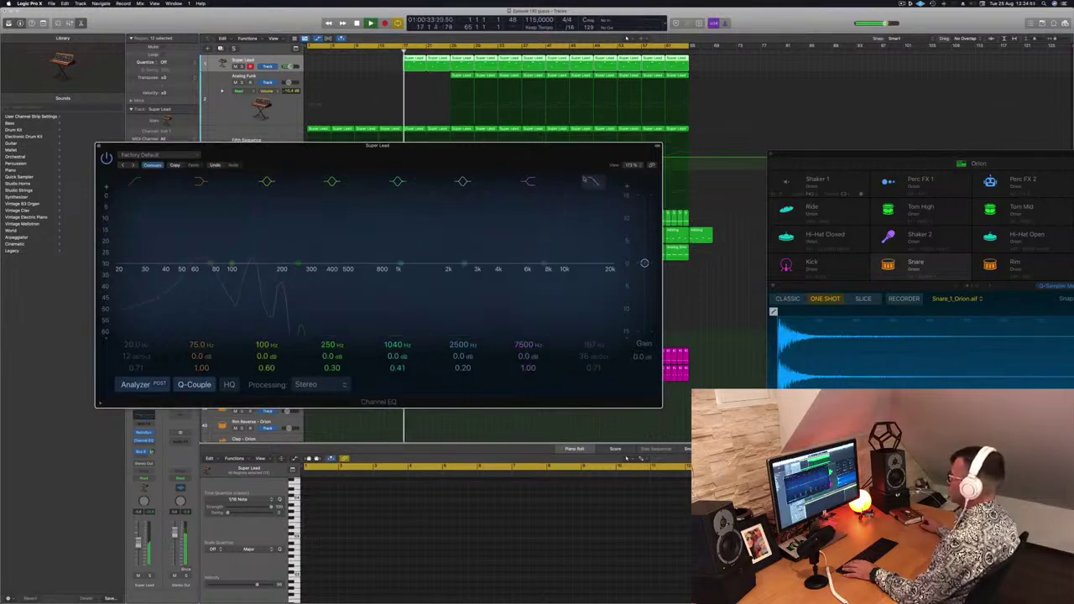
drag(529, 159, 879, 166)
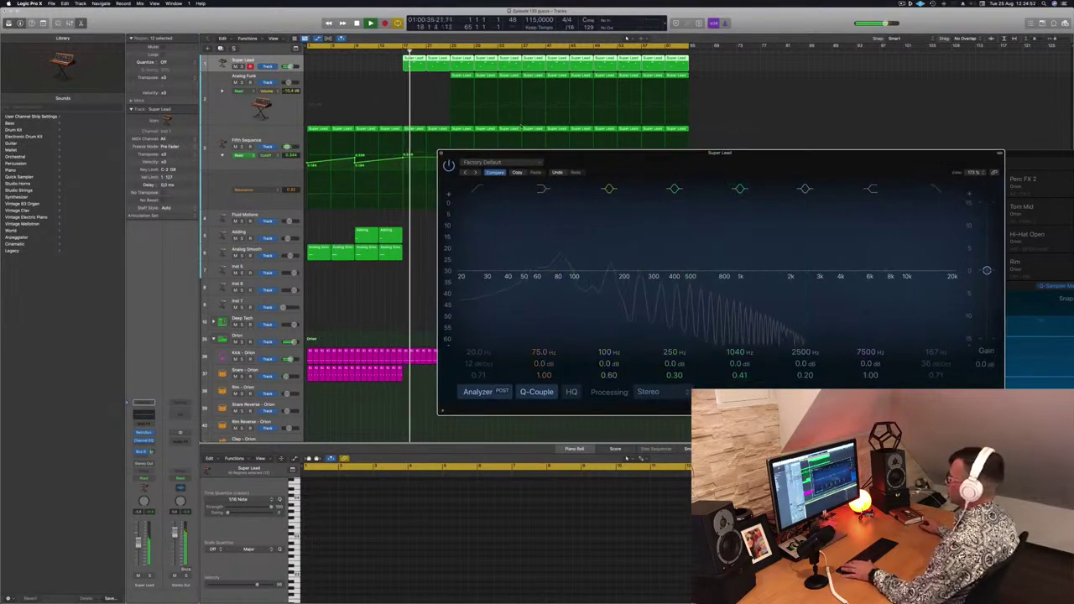
Lower the Fifth Sequence cutoff automation at bar 17 to about 0.14 and re-enable the Super Lead EQ's 167 Hz high-cut filter.
click(378, 151)
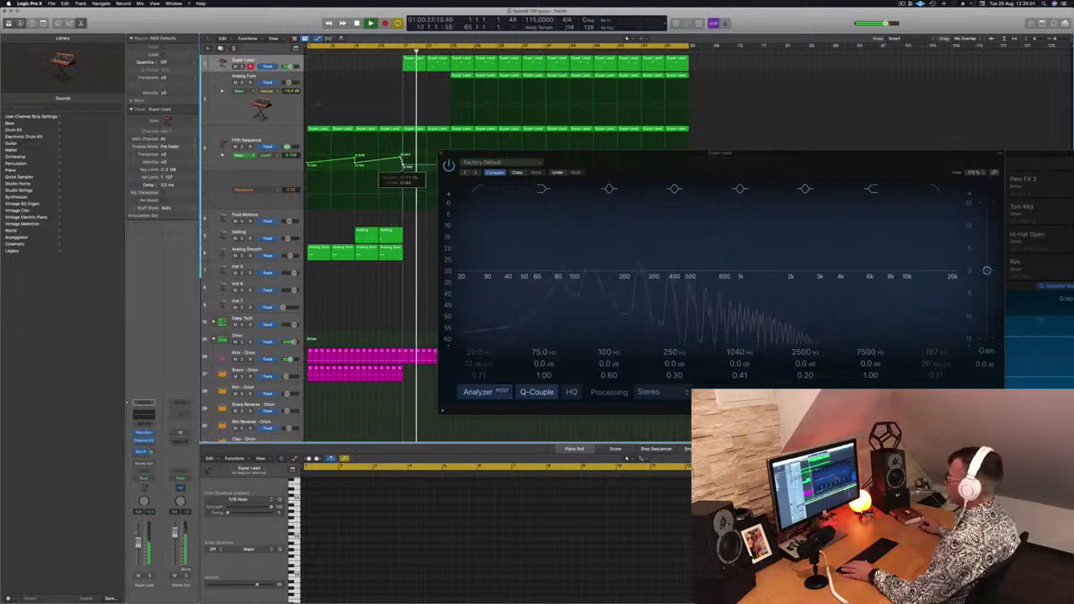
drag(520, 153, 346, 197)
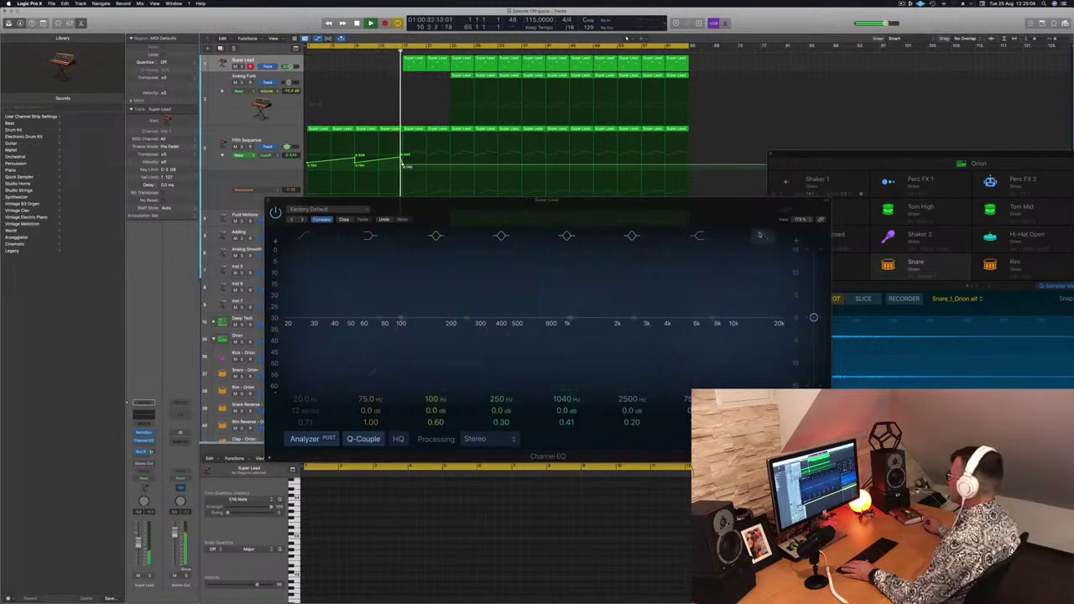
drag(670, 210, 845, 188)
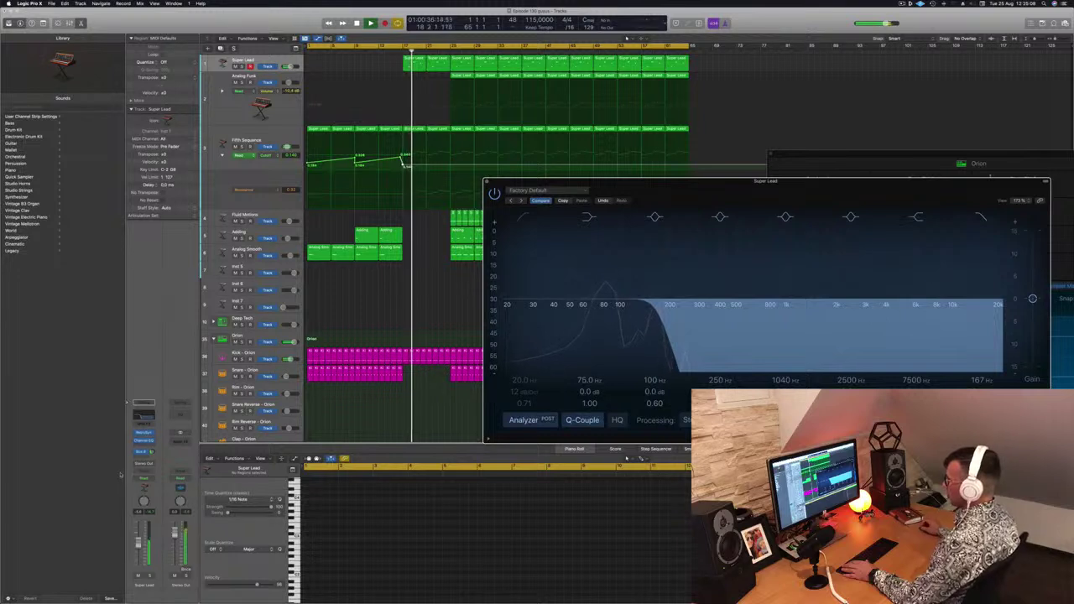
Set the Super Lead track's automation mode to Touch and record a small movement of the EQ's high-cut frequency.
click(151, 479)
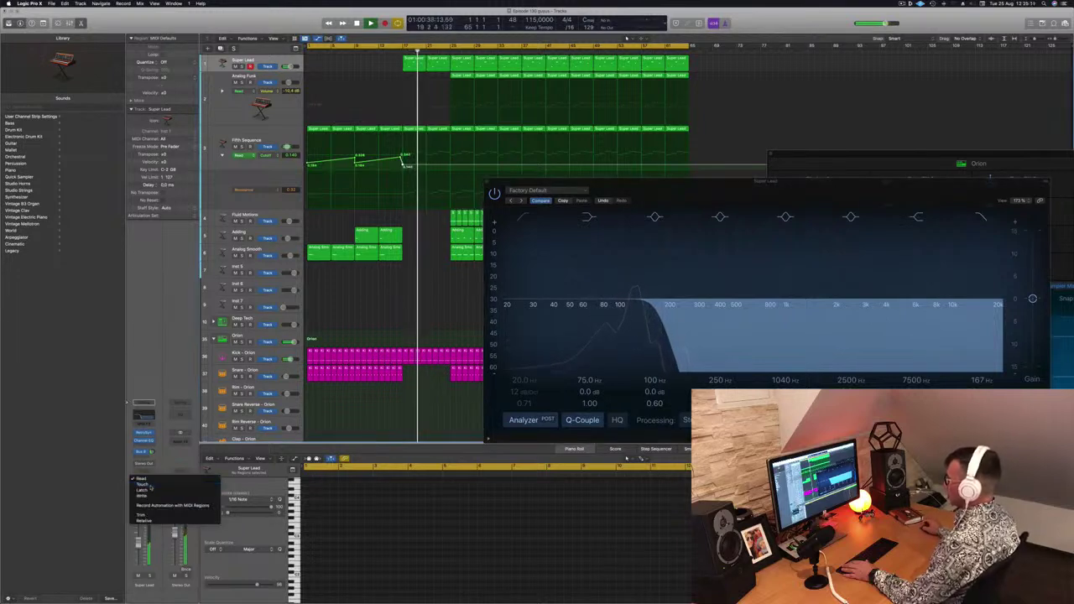
click(150, 484)
drag(947, 179, 852, 187)
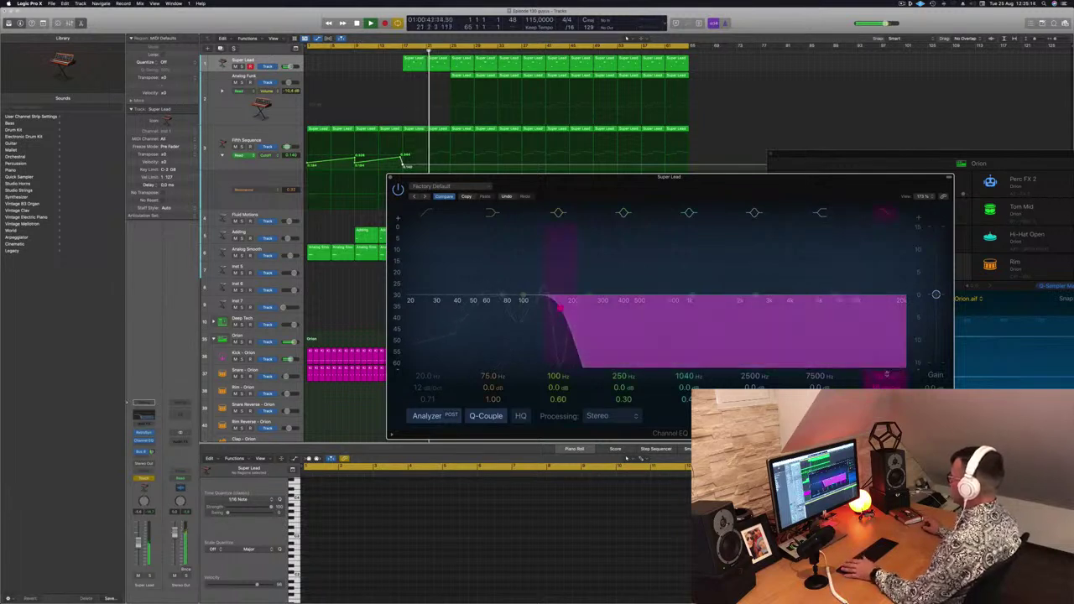
drag(559, 307, 567, 308)
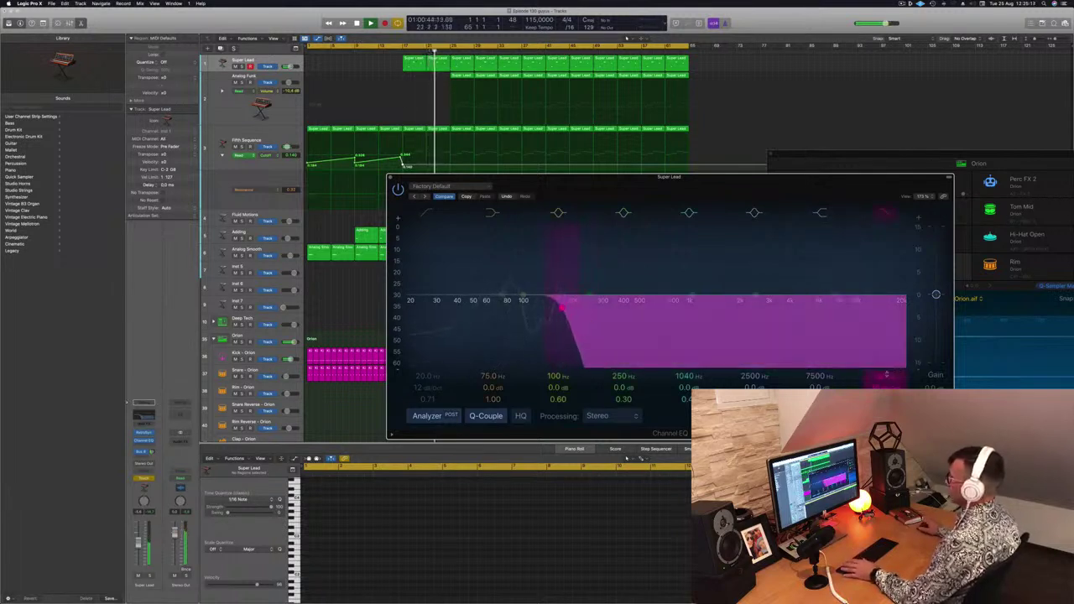
Enlarge the Super Lead track with its high-cut frequency automation shown, and hide the EQ window.
click(262, 50)
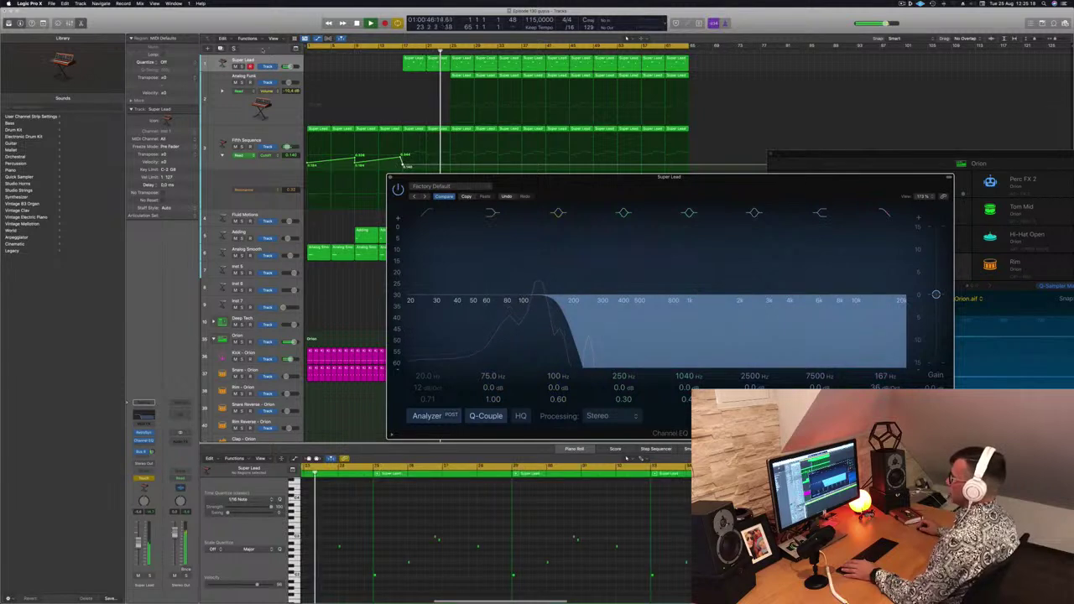
click(258, 62)
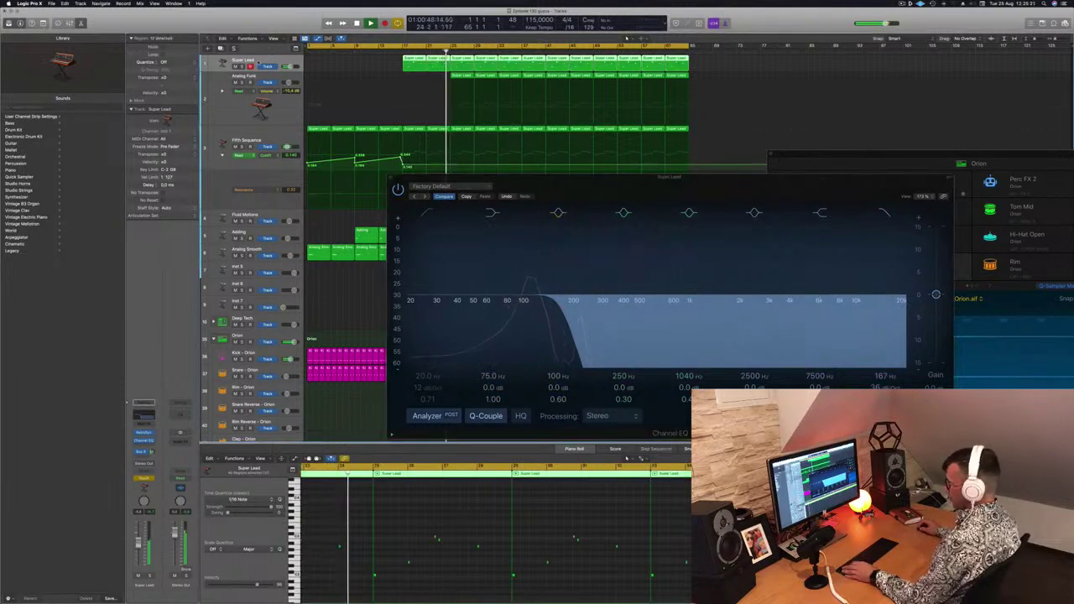
key(a)
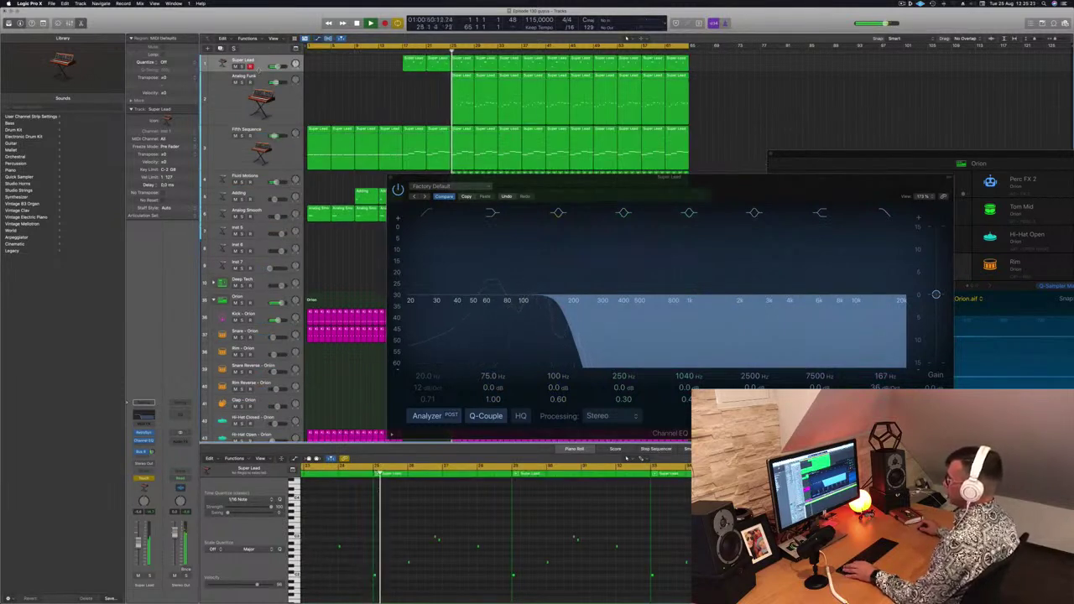
drag(259, 73, 259, 105)
key(a)
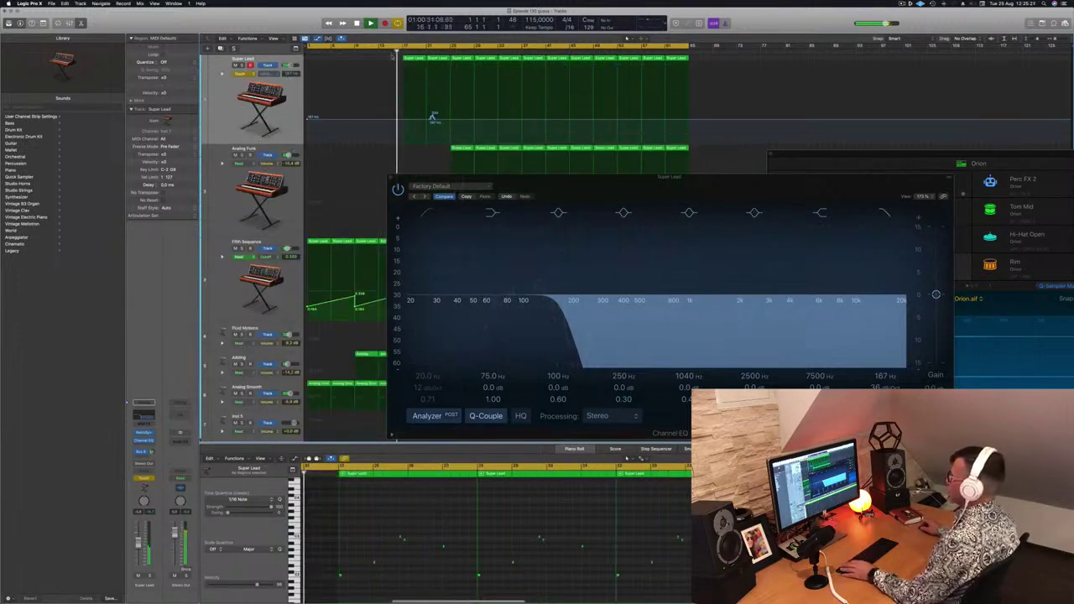
key(v)
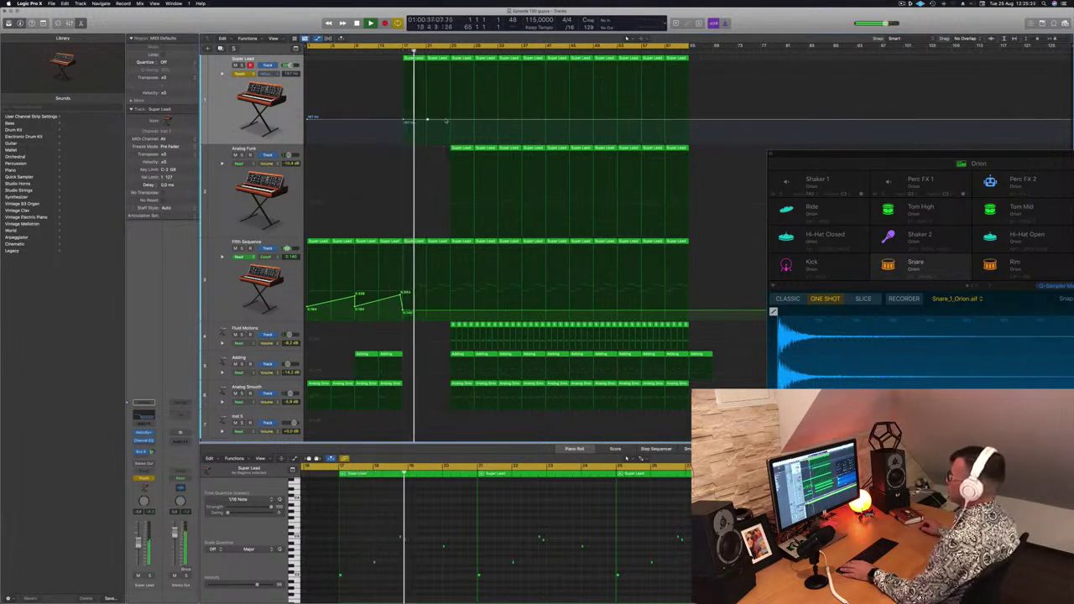
Ramp Super Lead's high-cut frequency automation from 167 Hz near bar 21 to 20000 Hz at bar 25, and set its mode to Read.
drag(450, 123, 451, 65)
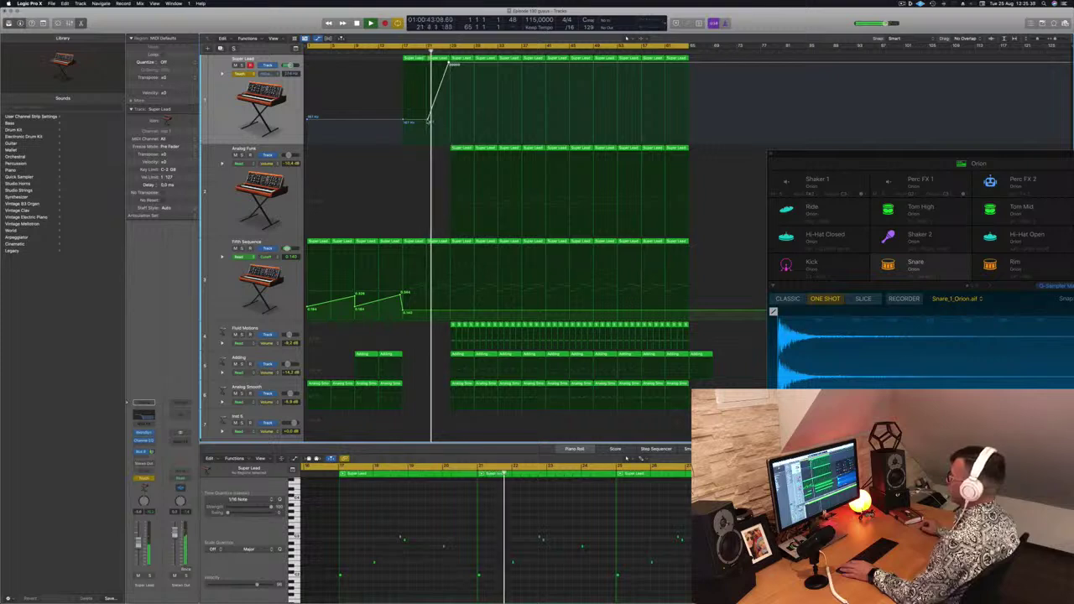
drag(430, 121, 425, 121)
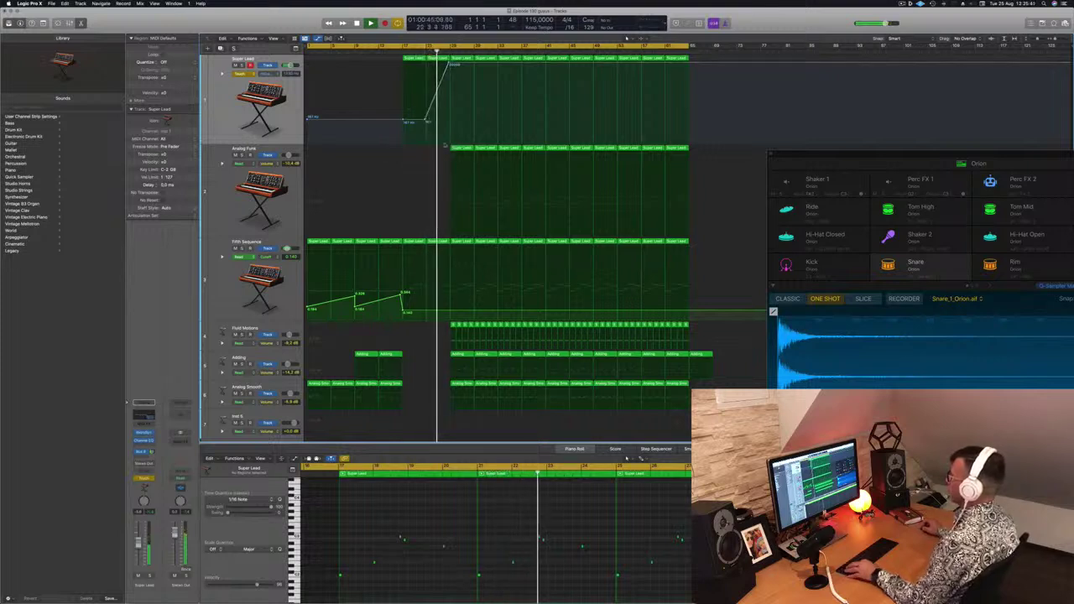
click(244, 74)
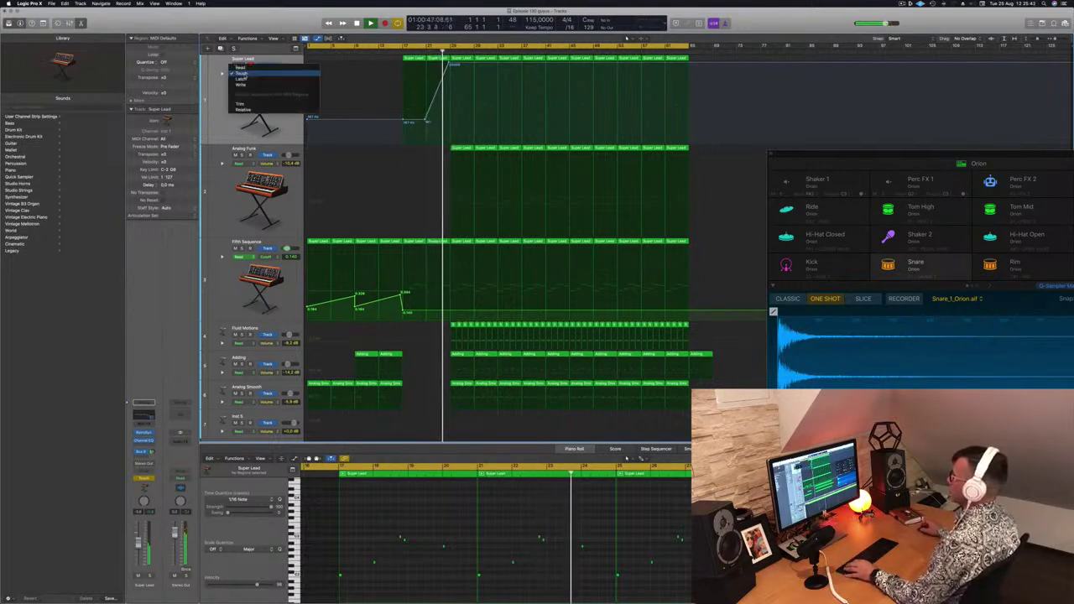
click(243, 73)
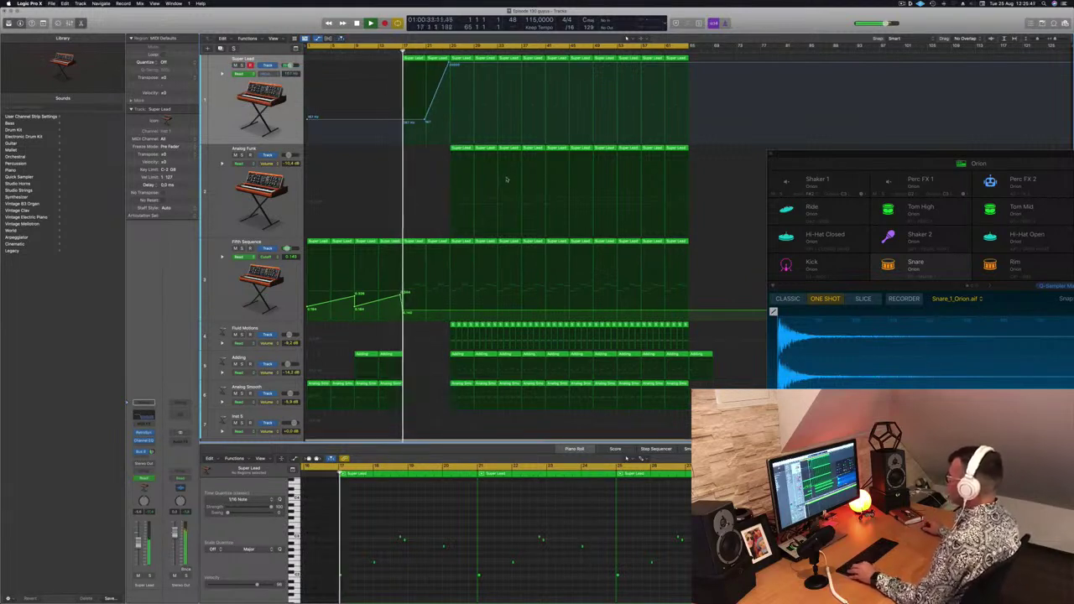
Delete the Analog Funk regions between bars 25 and 33, and lower the Fifth Sequence cutoff automation to about 0.02 at bar 25.
drag(451, 152, 475, 150)
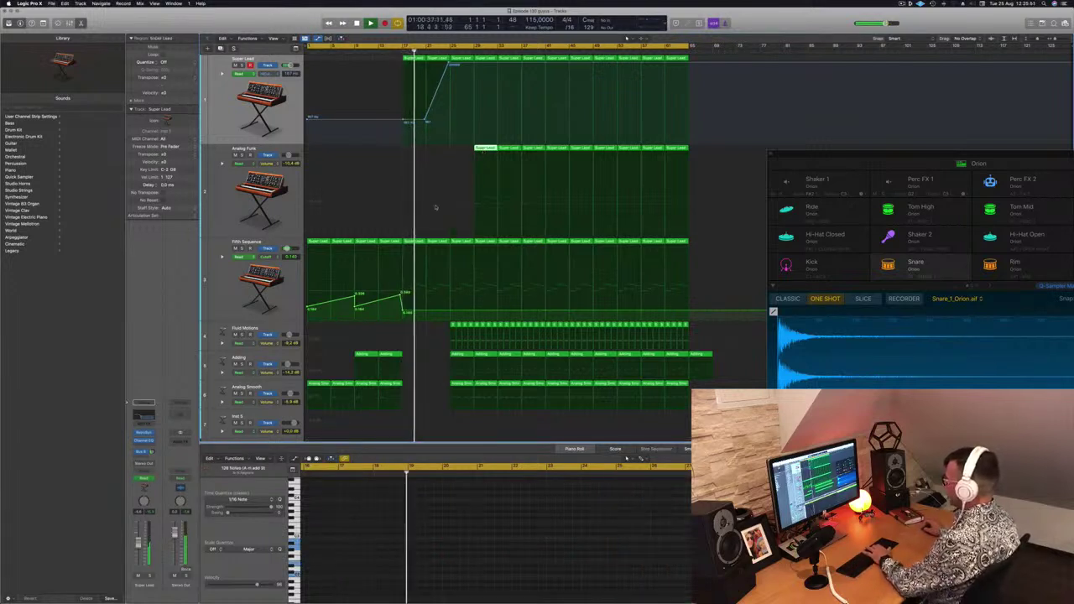
key(Delete)
drag(450, 314, 454, 318)
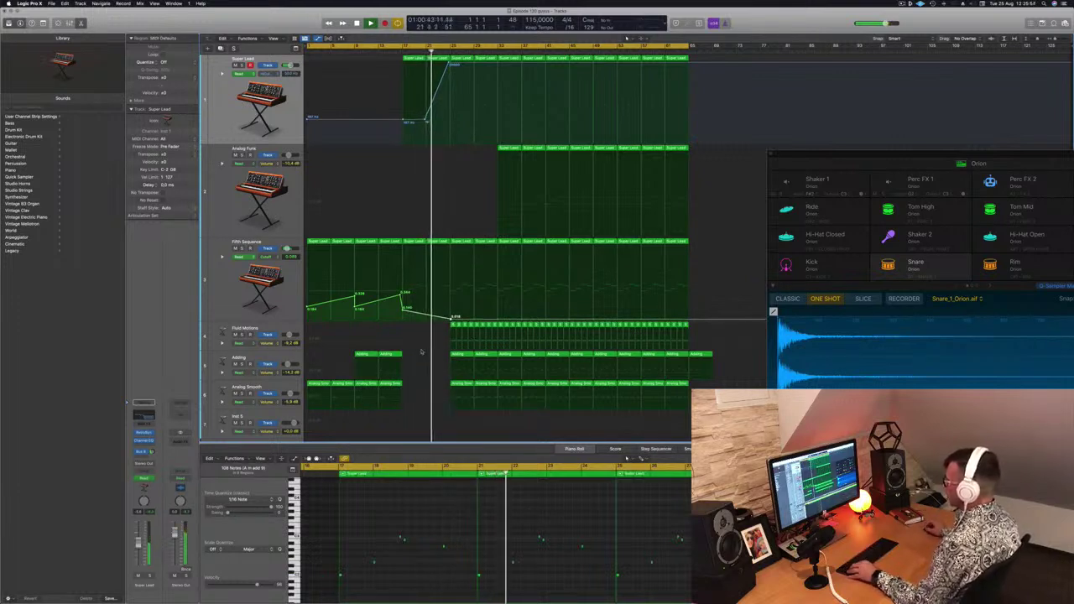
Delete the Kick and Snare regions of the Orion kit between bars 25 and 29.
scroll(451, 415, down, 5)
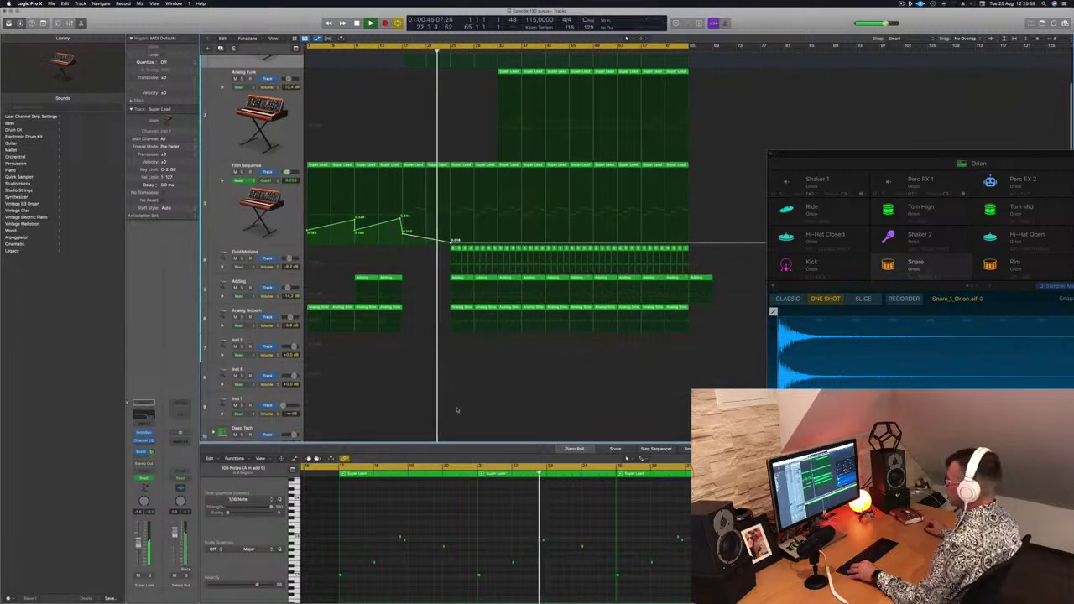
scroll(462, 357, down, 2)
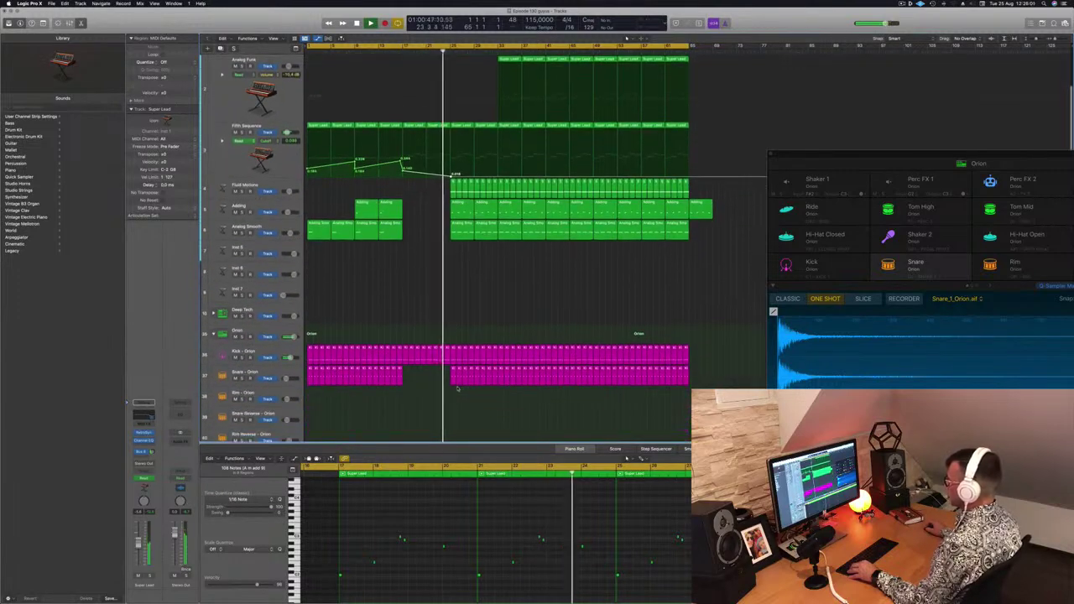
drag(455, 388, 470, 359)
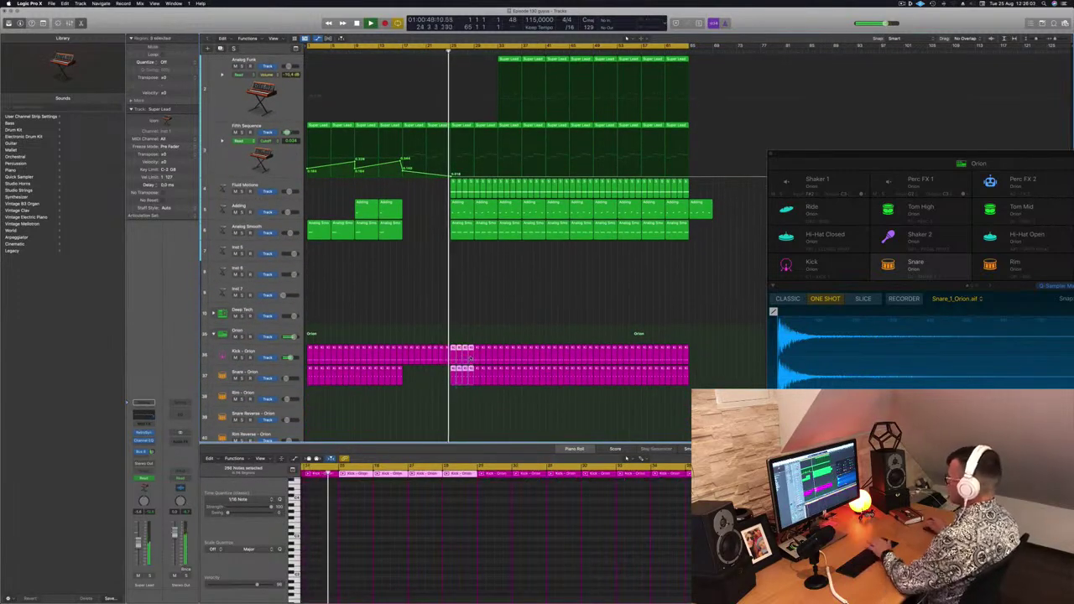
key(Delete)
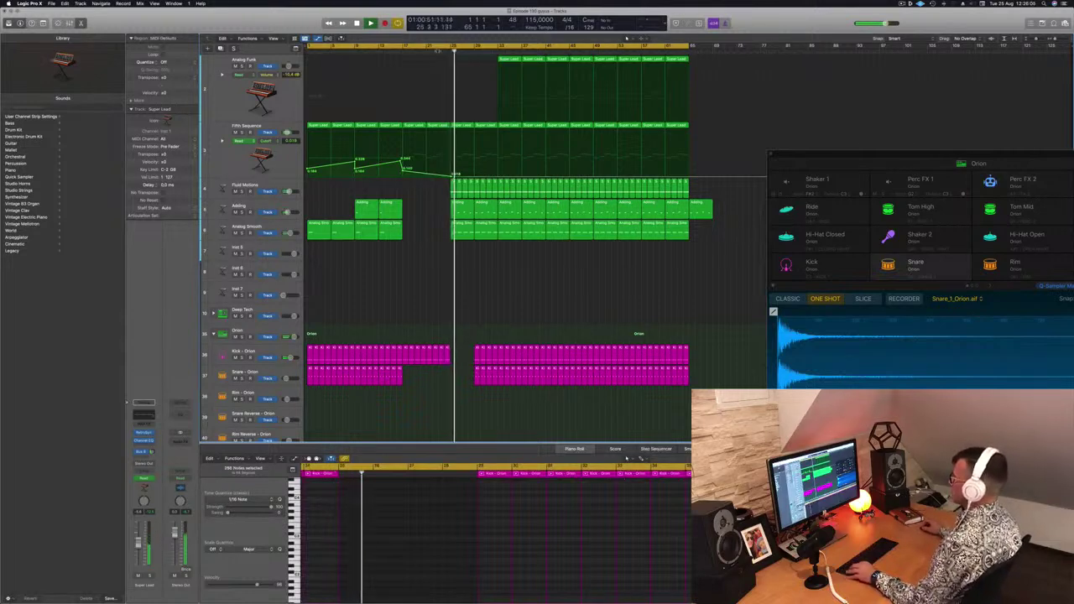
Delete Orion's Hi-Hat Open, Ride, Tom High and Shaker 1 regions between bars 25 and 29.
scroll(457, 338, down, 6)
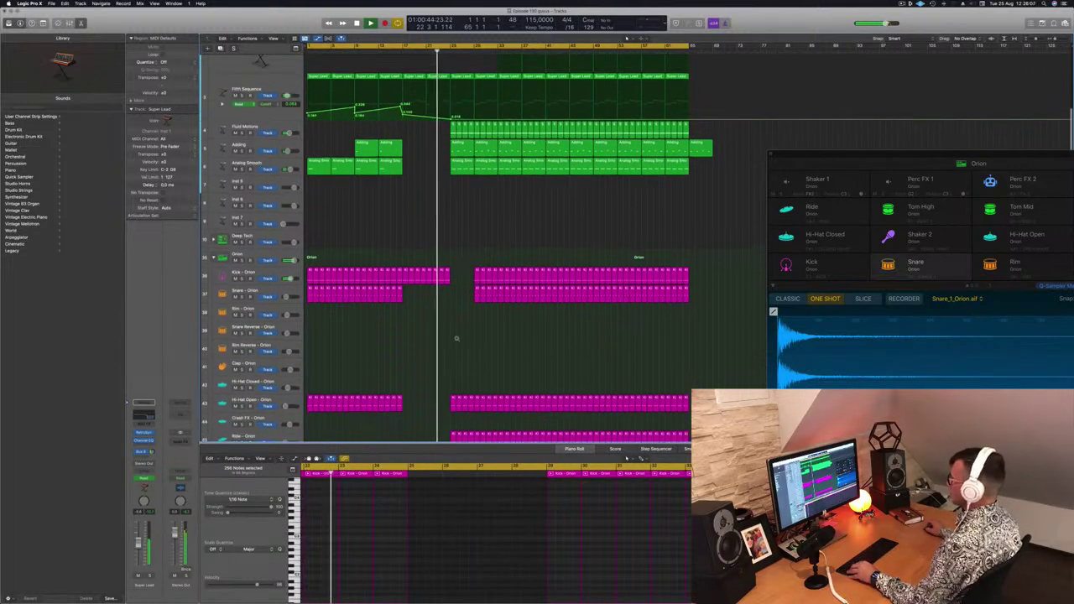
scroll(454, 344, down, 2)
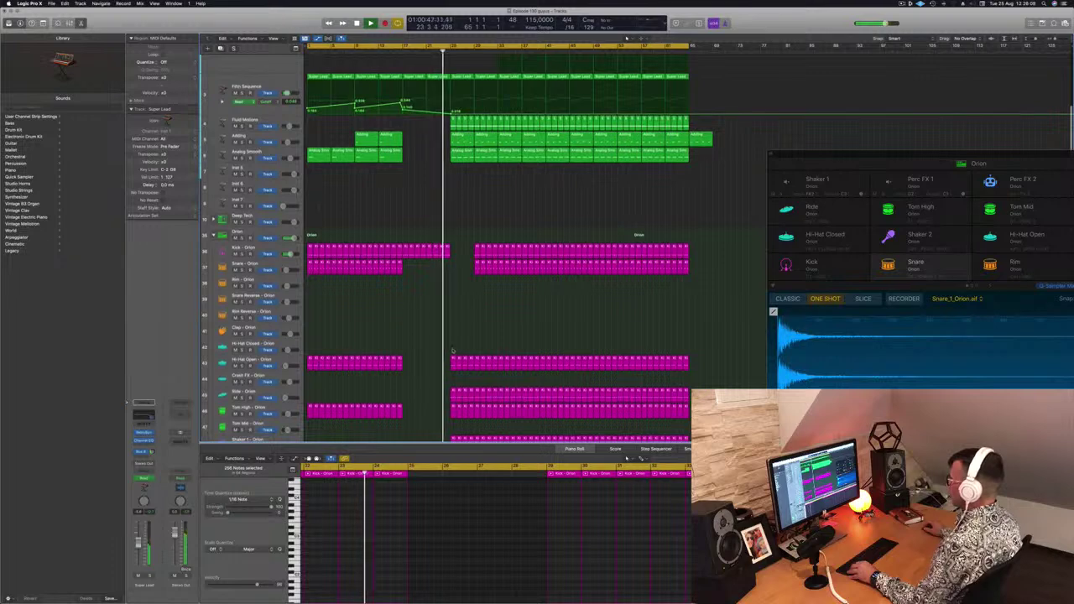
scroll(444, 342, down, 3)
drag(442, 398, 469, 416)
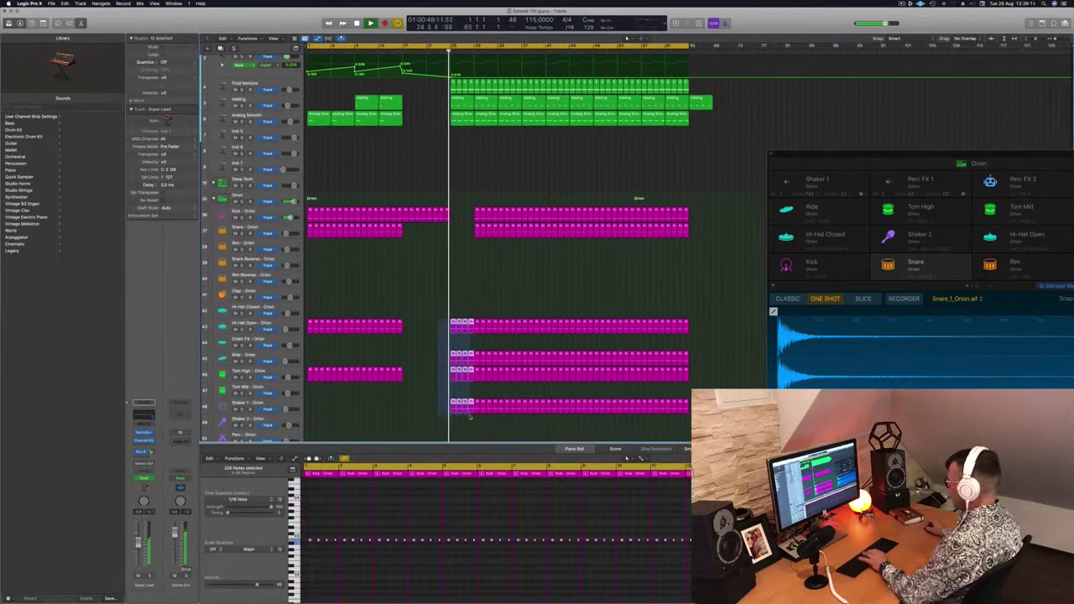
scroll(498, 182, up, 8)
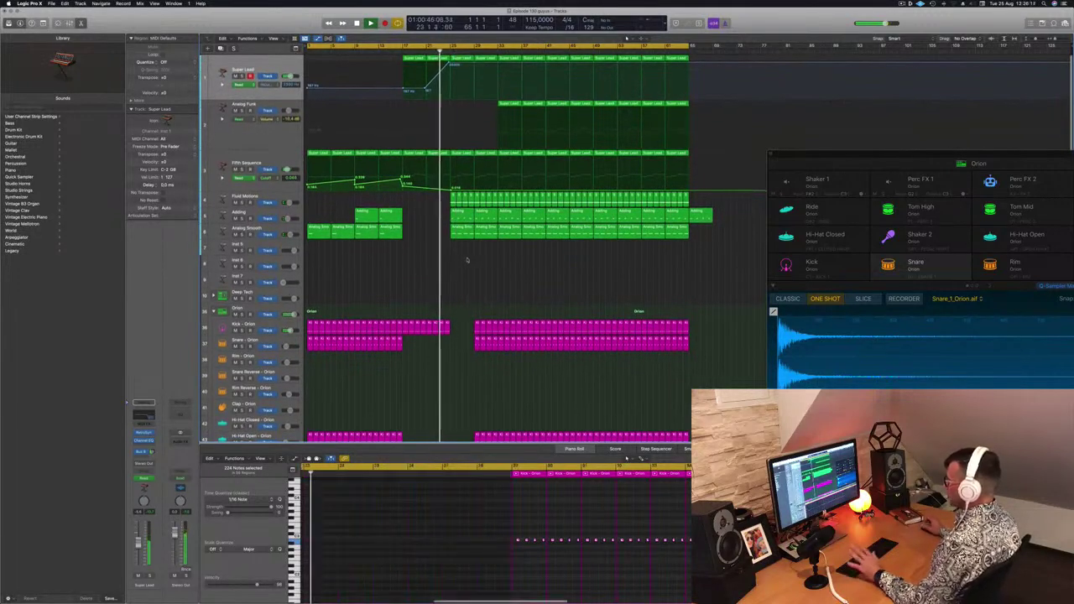
Delete the Analog Smooth region at bar 25 and the Fluid Motions regions between bars 25 and 33.
click(460, 212)
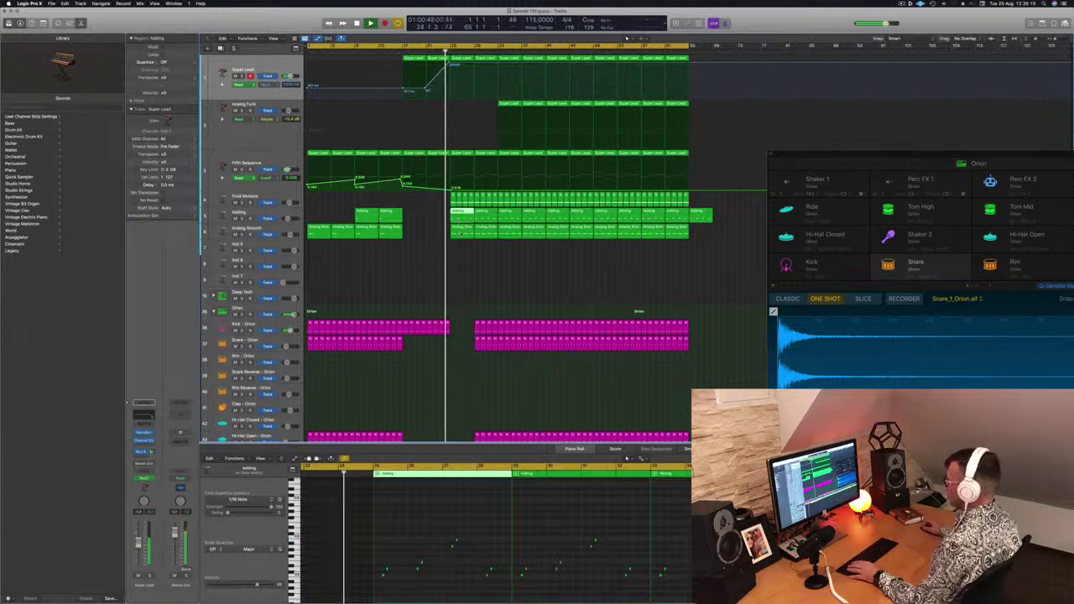
click(461, 227)
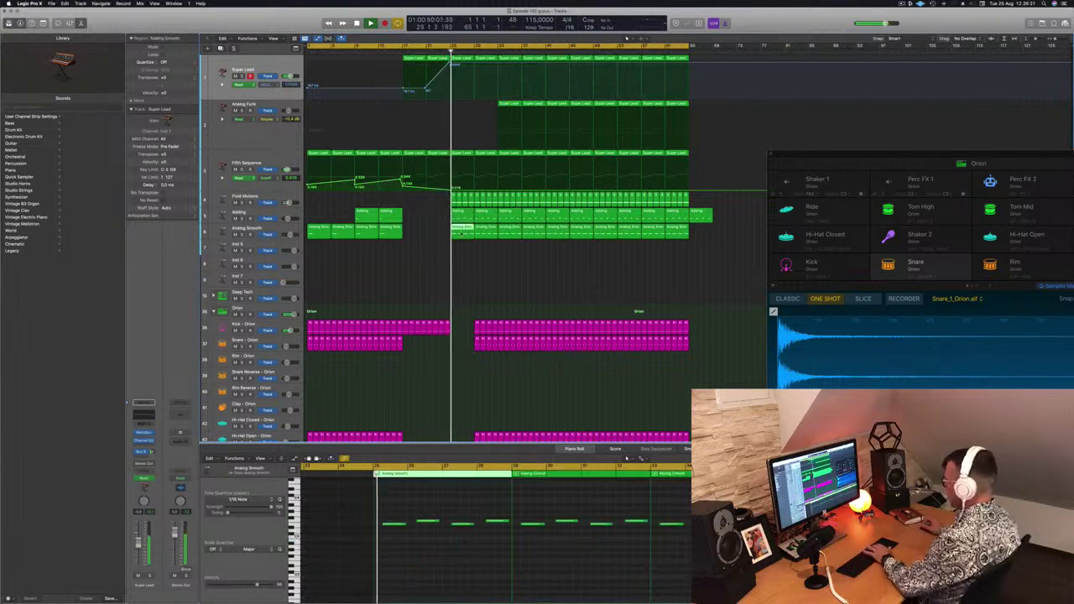
key(Delete)
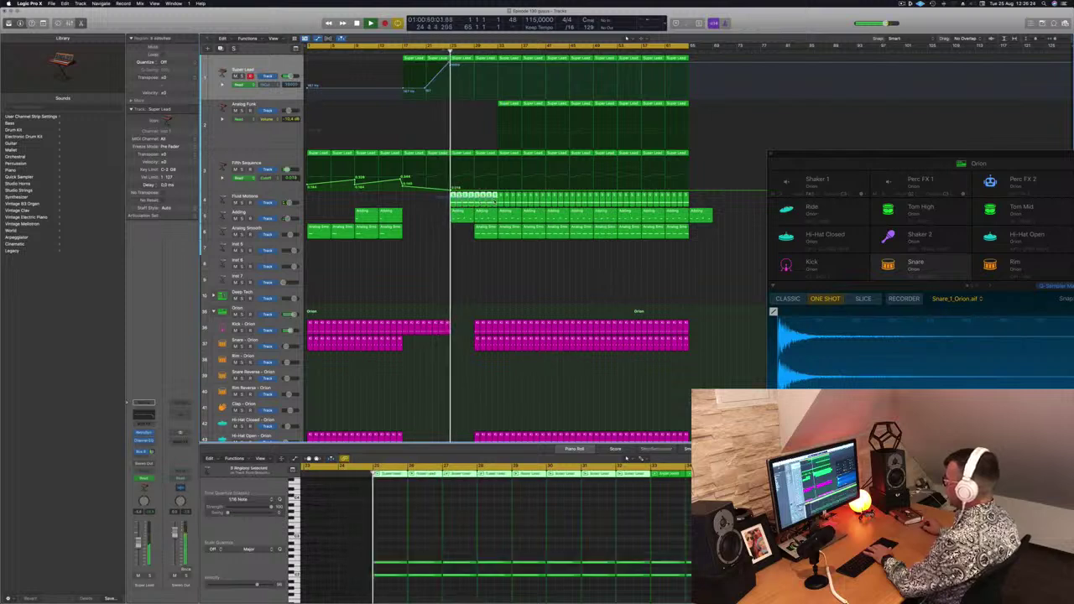
key(Delete)
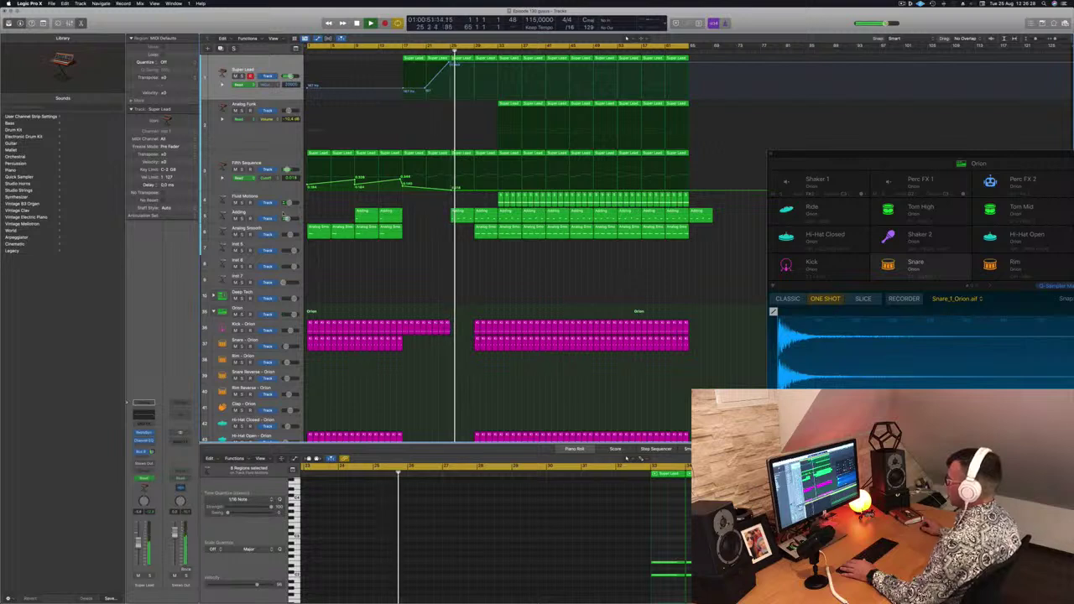
Delete the Analog Smooth region at bar 29 and the Fluid Motions regions between bars 33 and 41.
click(281, 213)
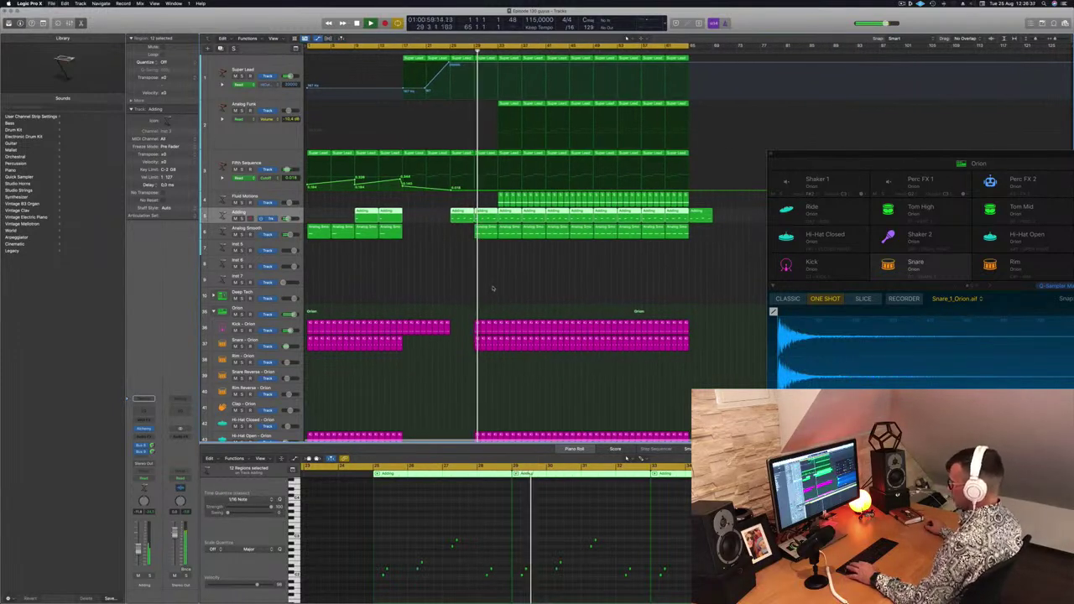
key(super+Up)
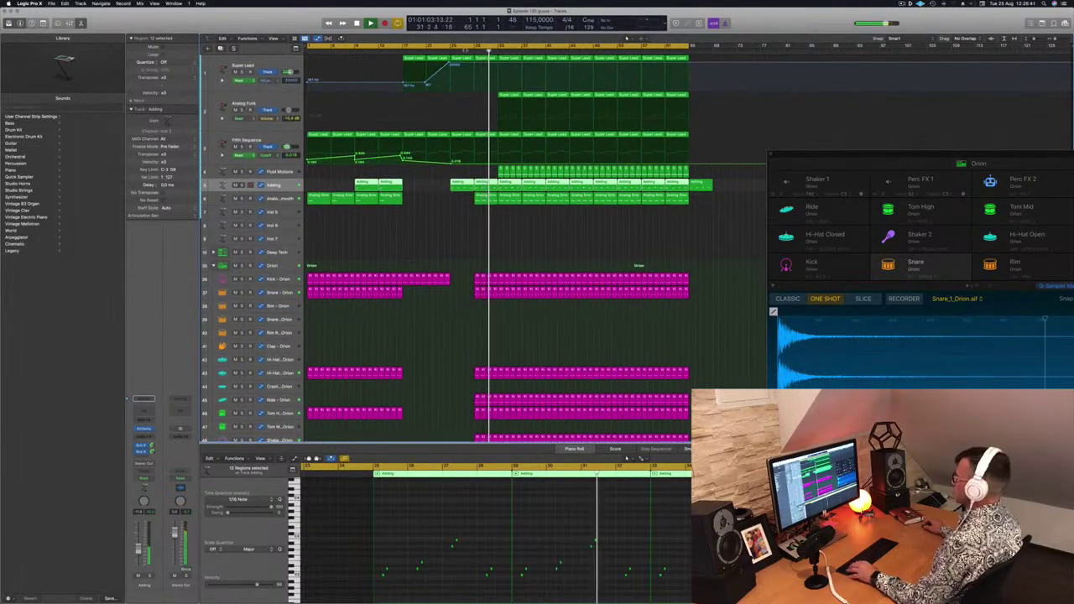
click(487, 199)
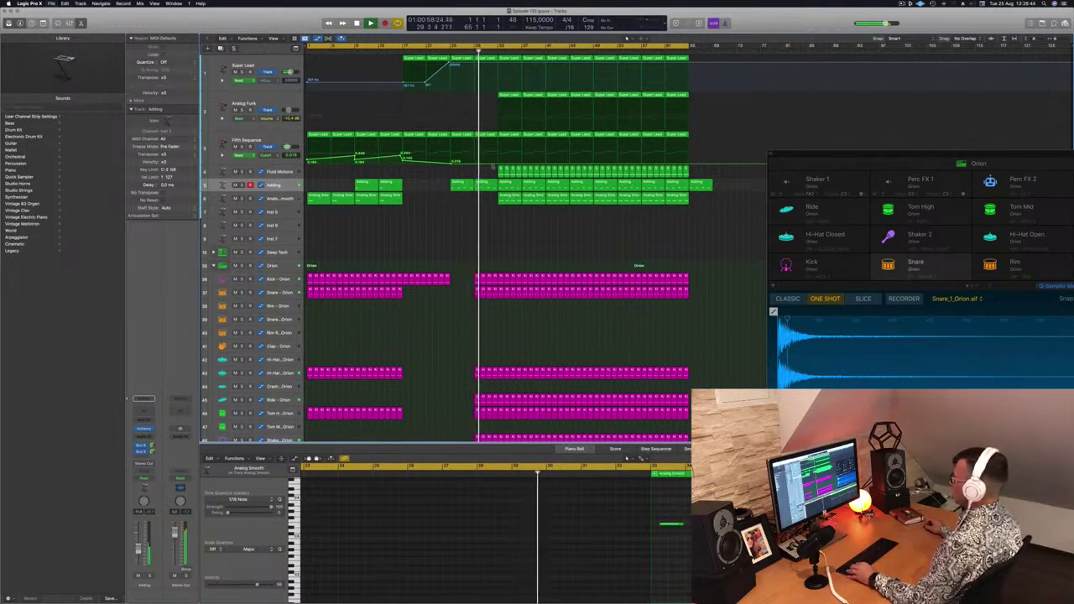
click(537, 171)
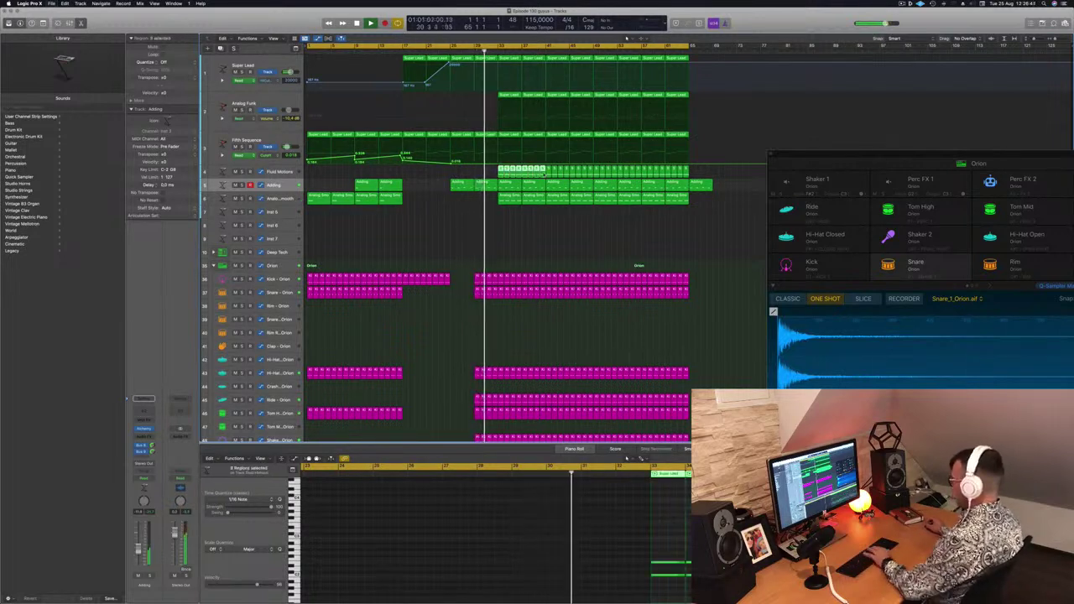
key(Delete)
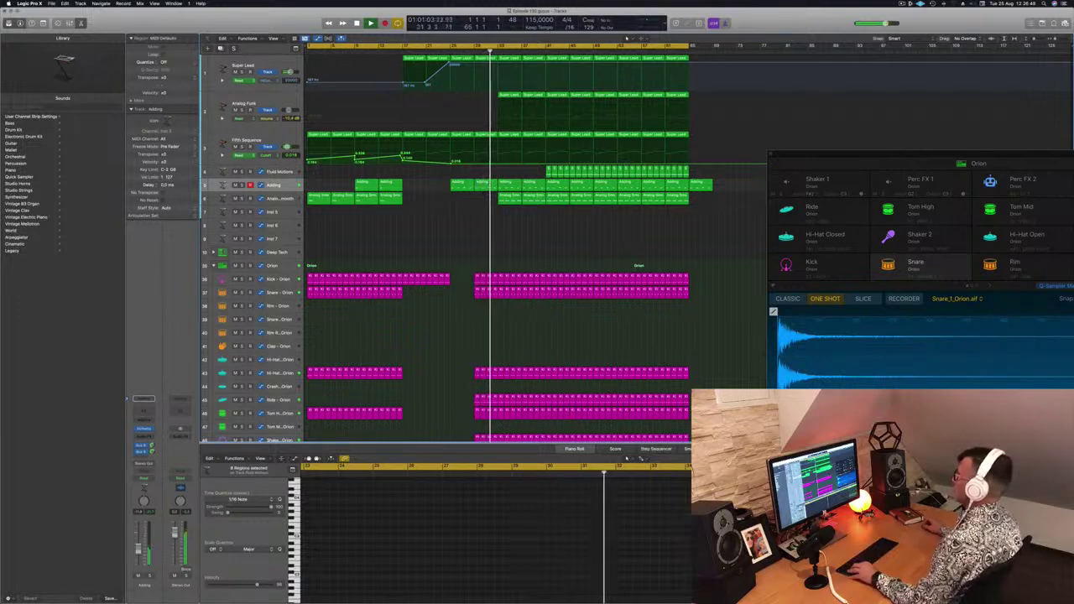
Delete the two Analog Smooth regions between bars 33 and 41.
key(shift+comma)
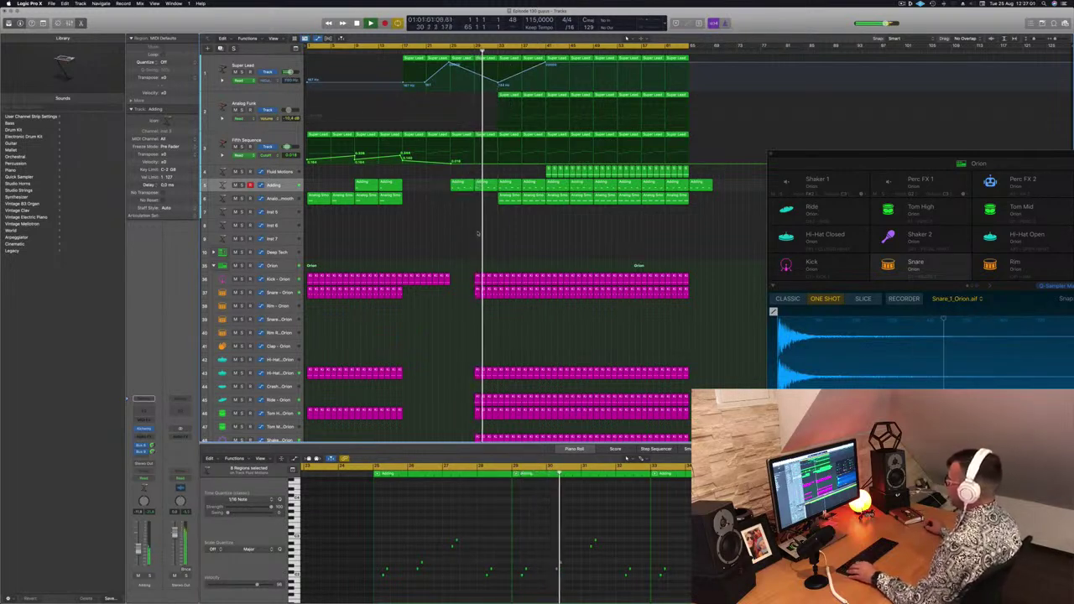
click(509, 201)
key(Delete)
click(530, 201)
key(Delete)
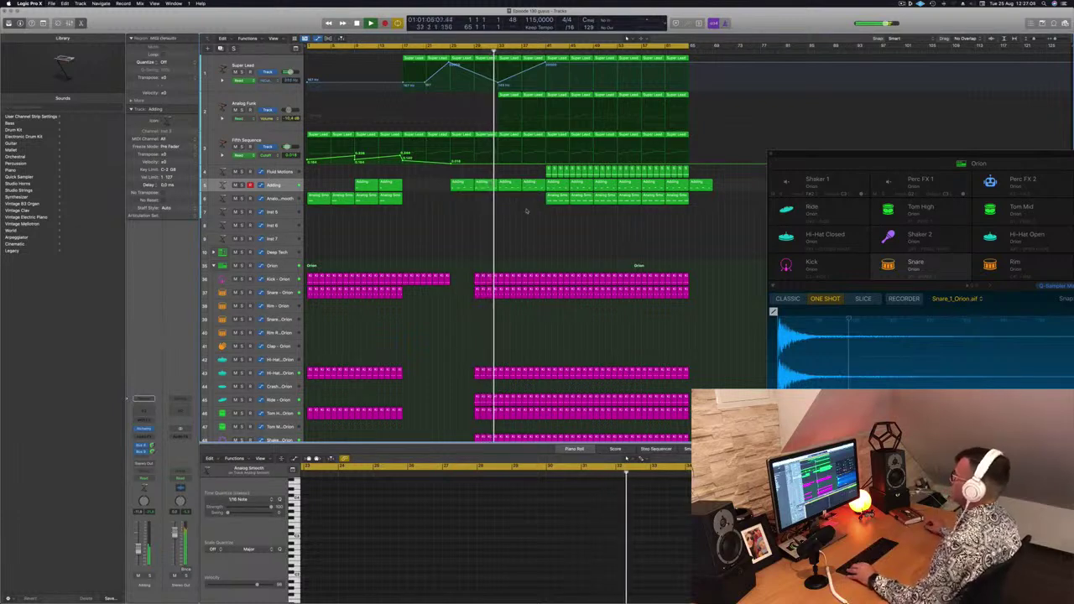
Transpose all notes in the Analog Funk regions up an octave, and play back from just before bar 33.
scroll(470, 221, down, 2)
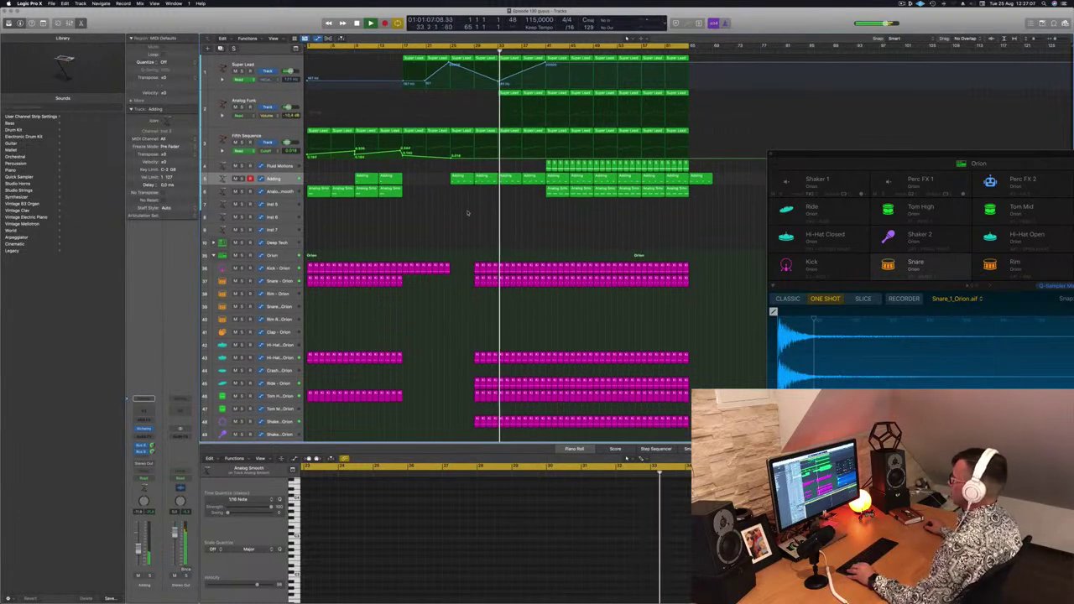
click(255, 100)
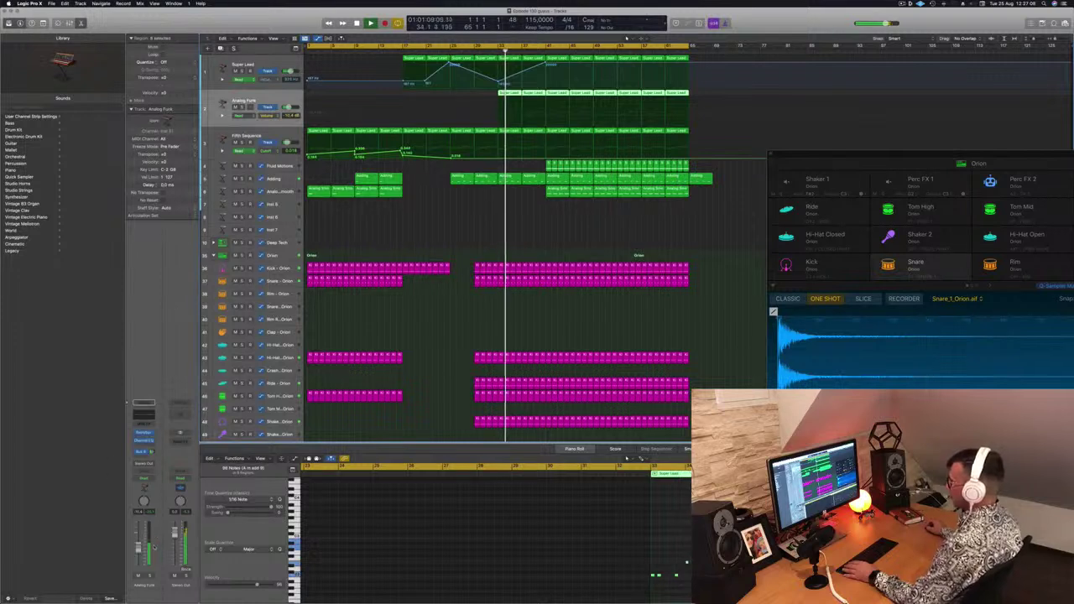
click(690, 518)
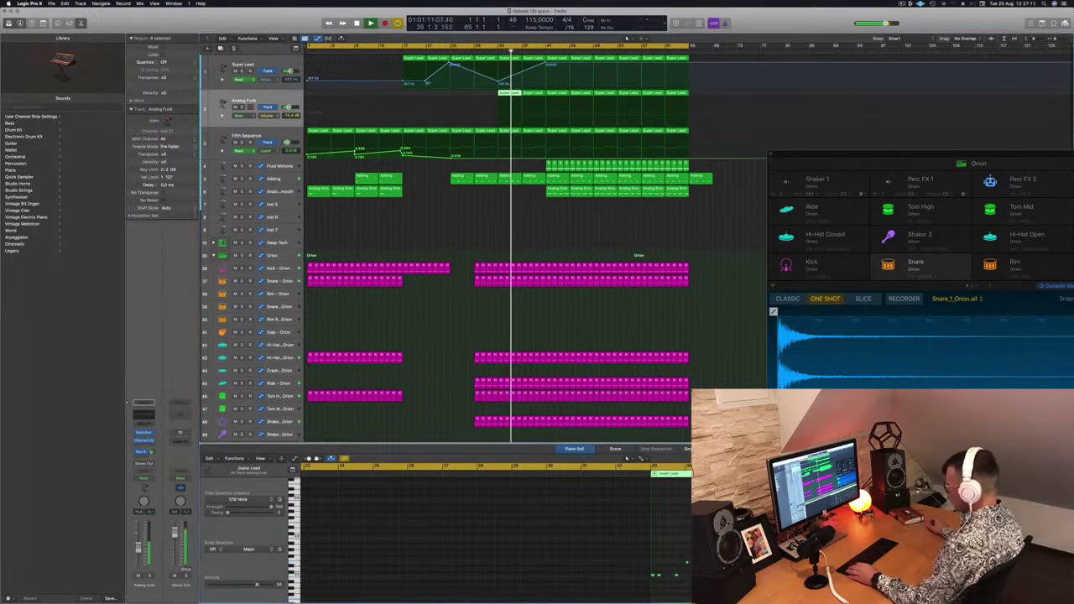
key(super+a)
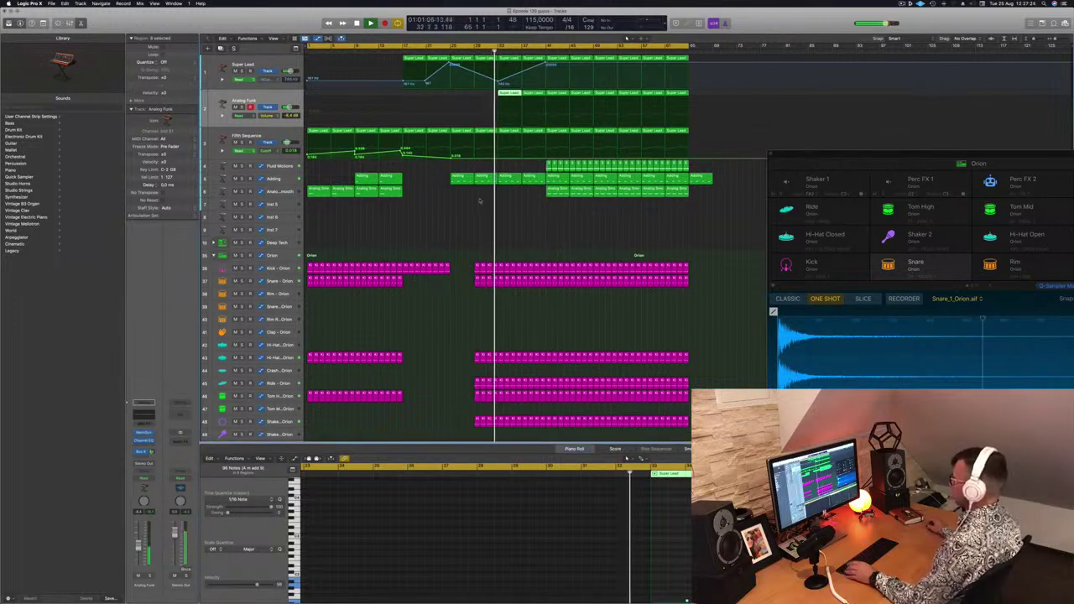
click(470, 208)
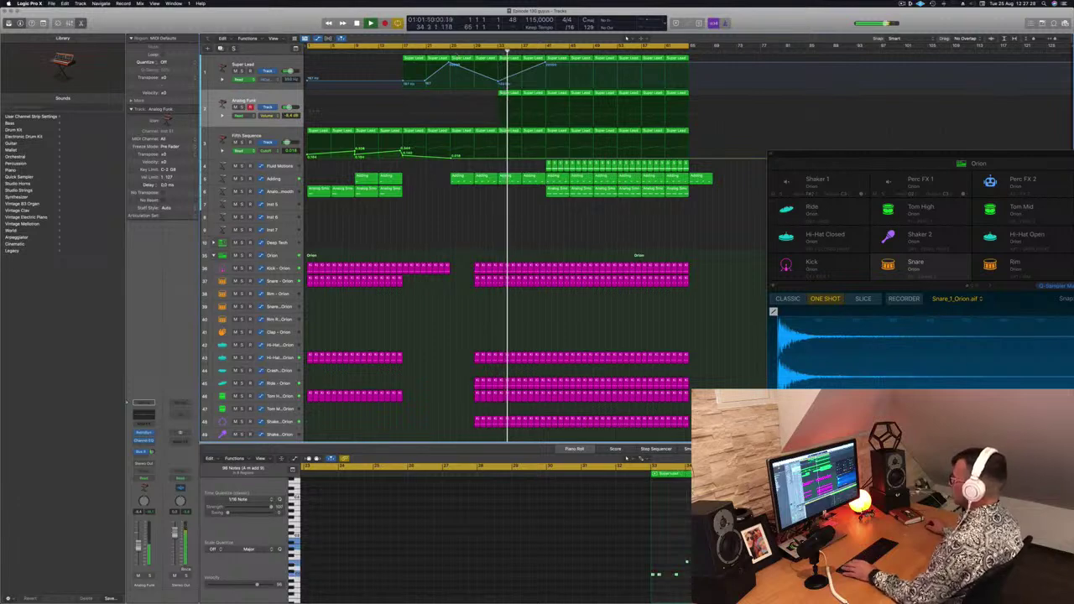
key(super+a)
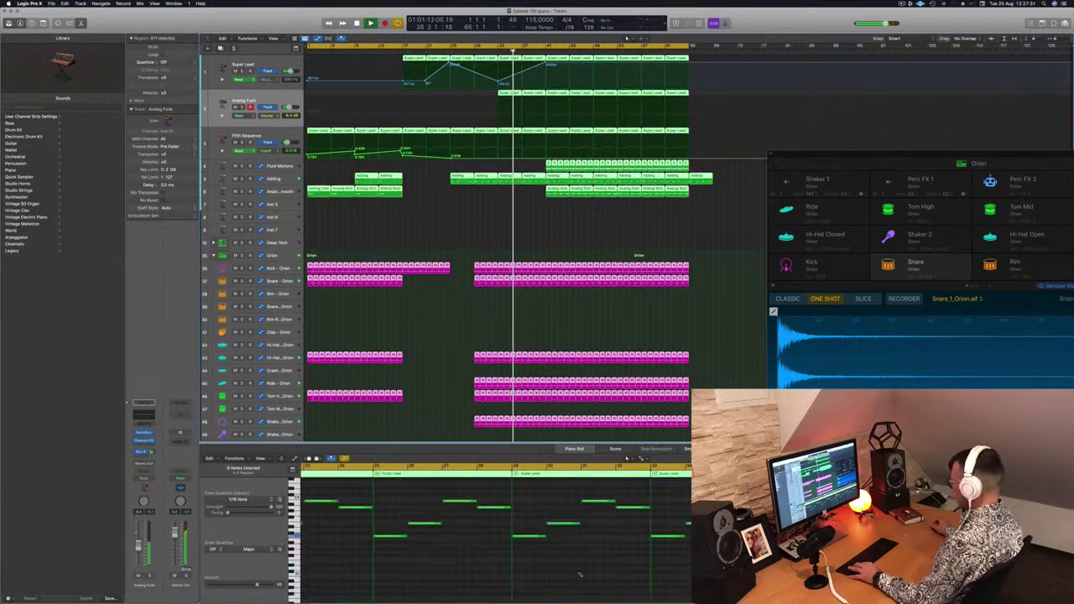
click(495, 218)
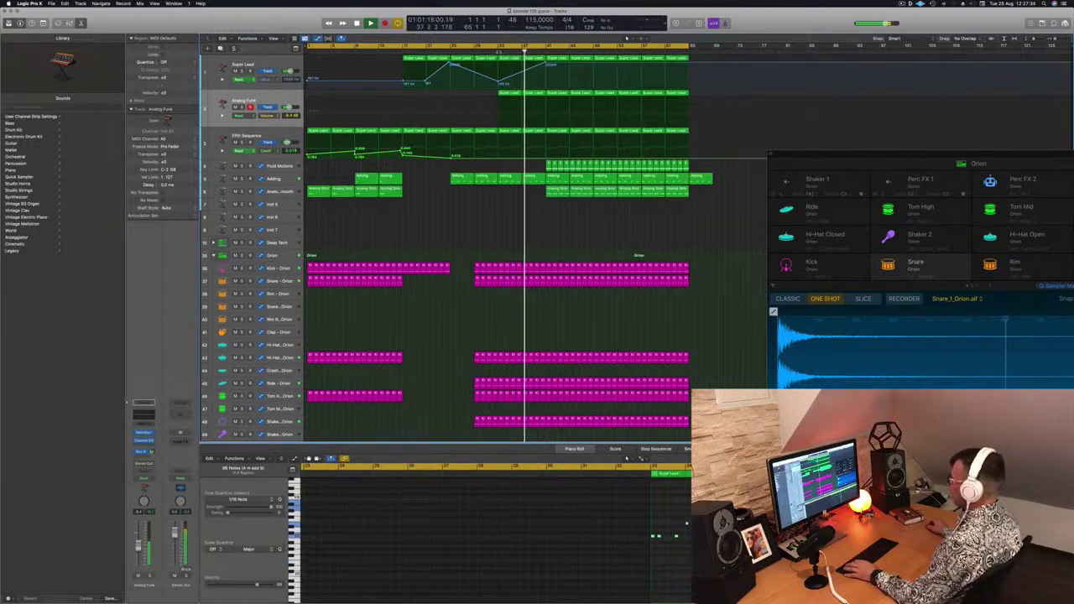
click(492, 51)
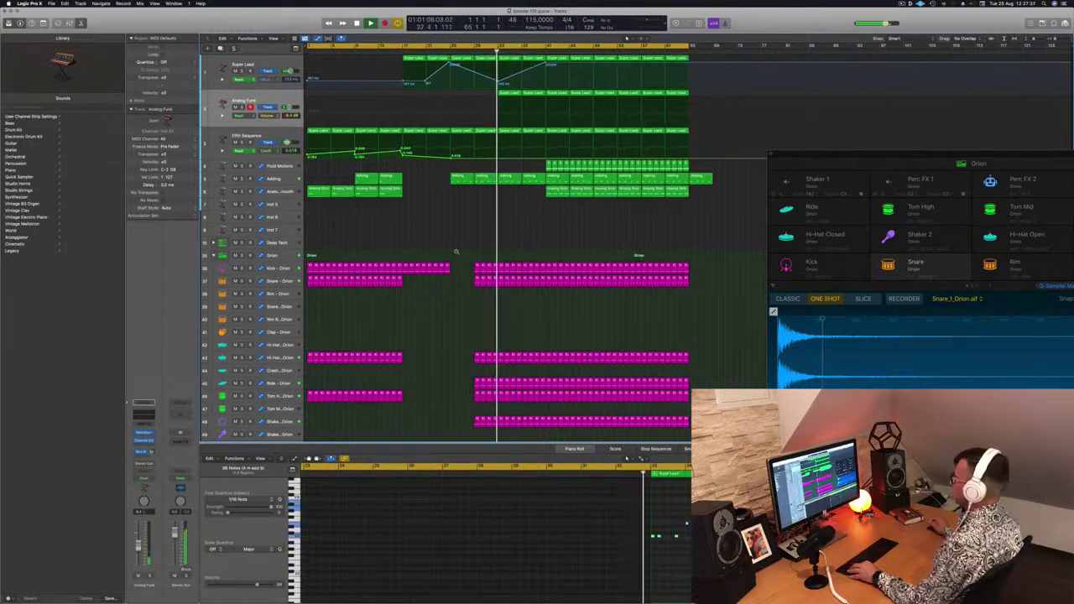
Show the secondary ruler above the tracks.
scroll(454, 251, down, 2)
scroll(454, 250, down, 3)
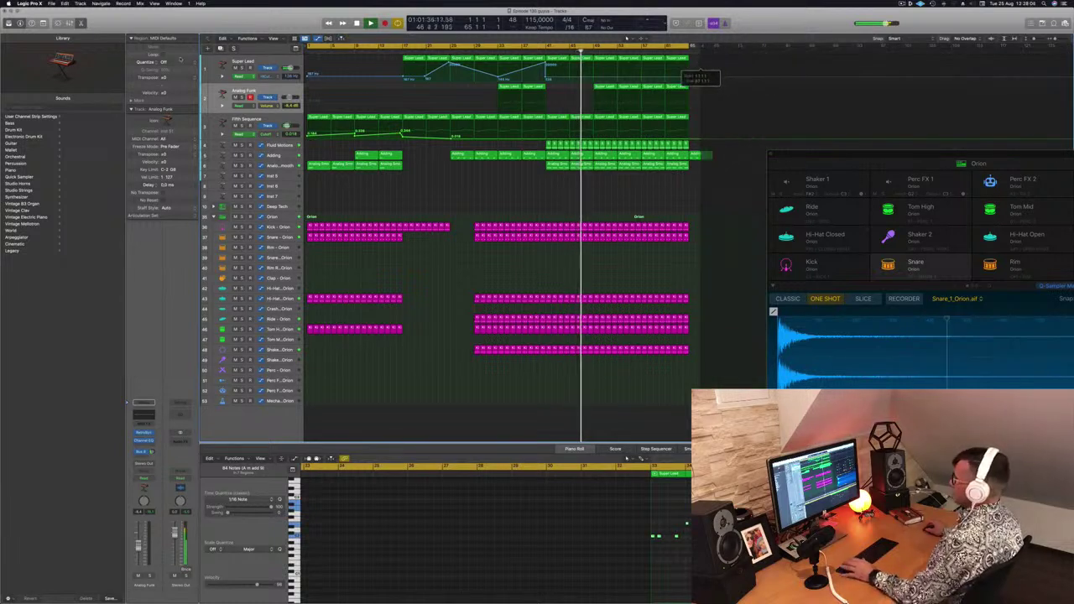
click(273, 38)
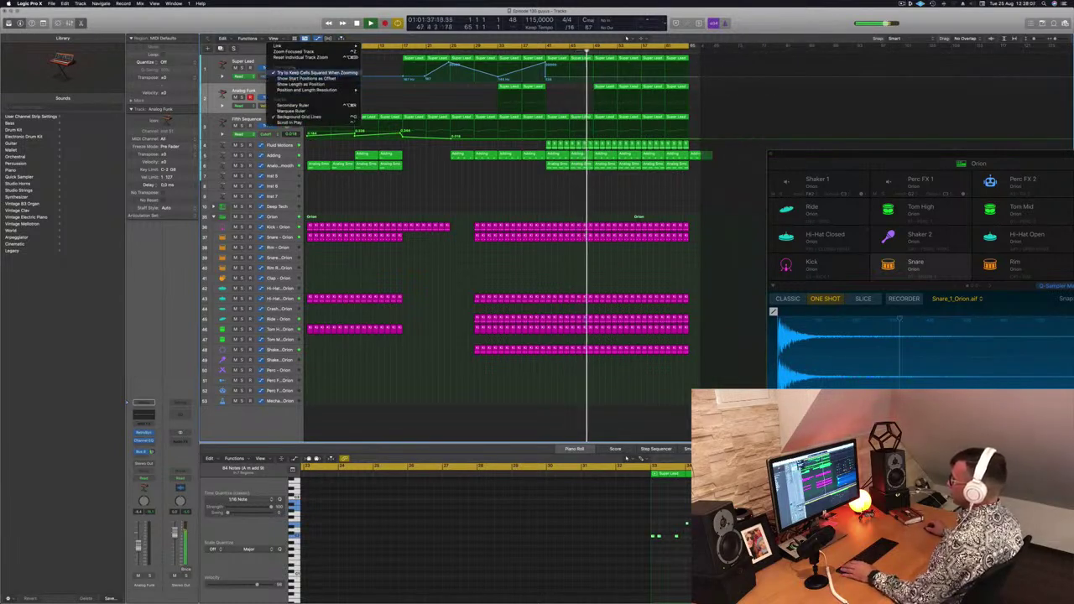
mouse_move(293, 47)
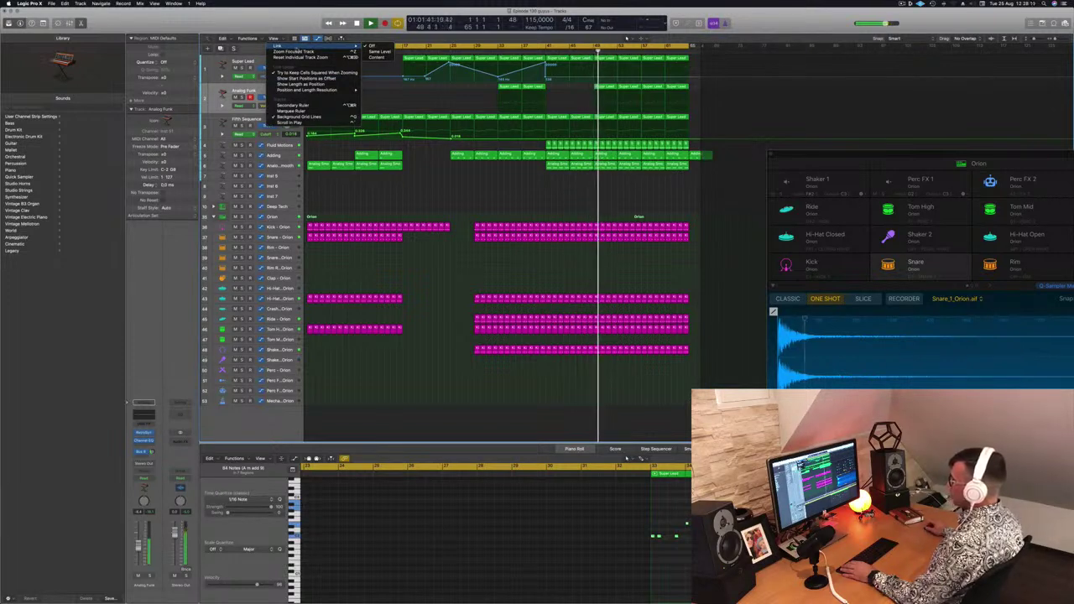
click(294, 105)
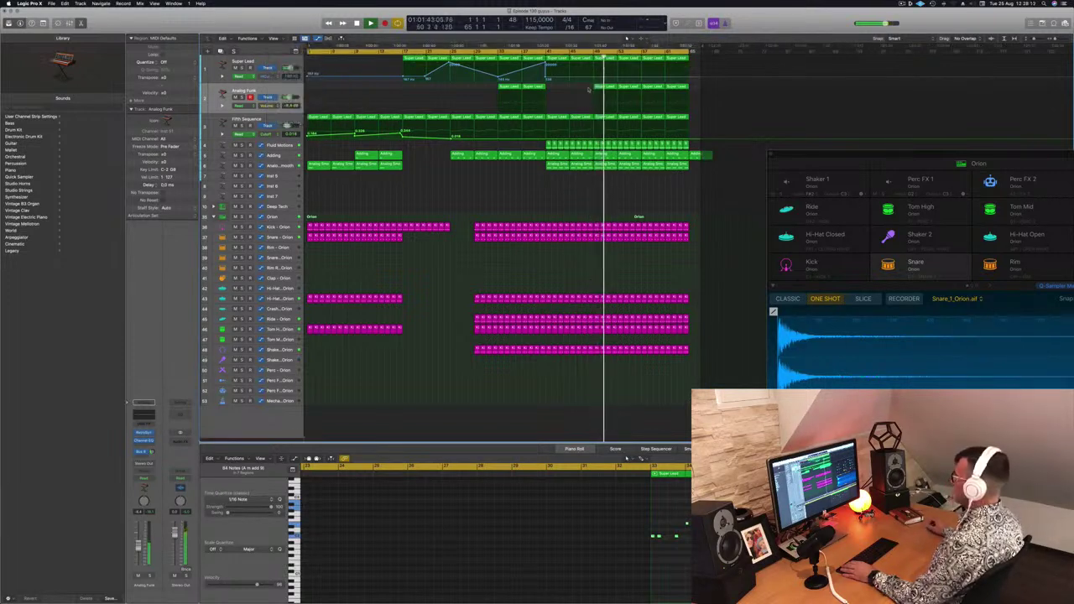